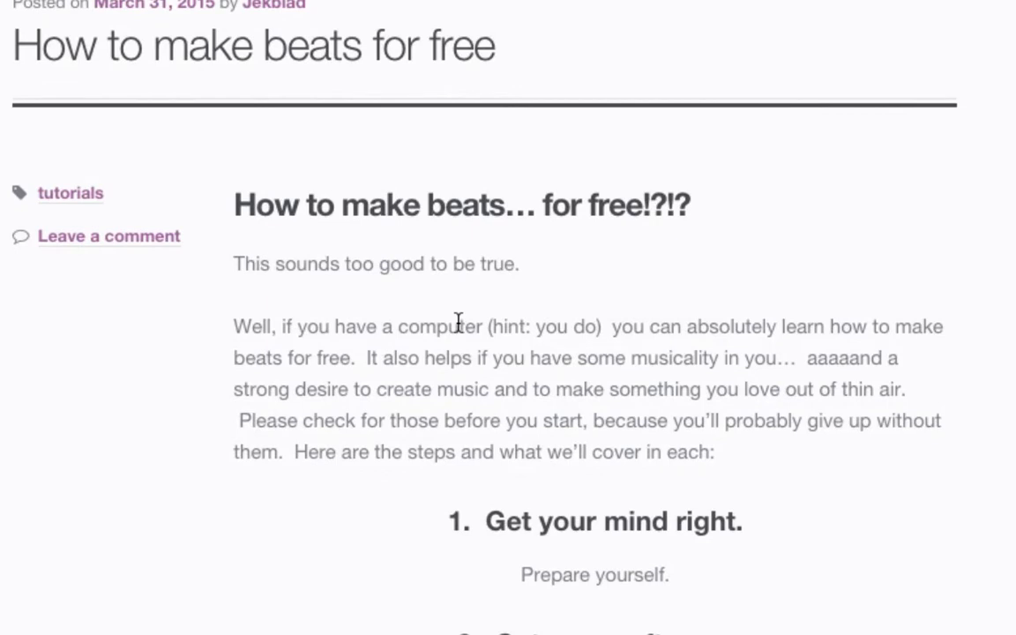
Step: Read through the article on making beats for free, from the introduction down to section 5, "Put it all together"
scroll(459, 322, "down", 2)
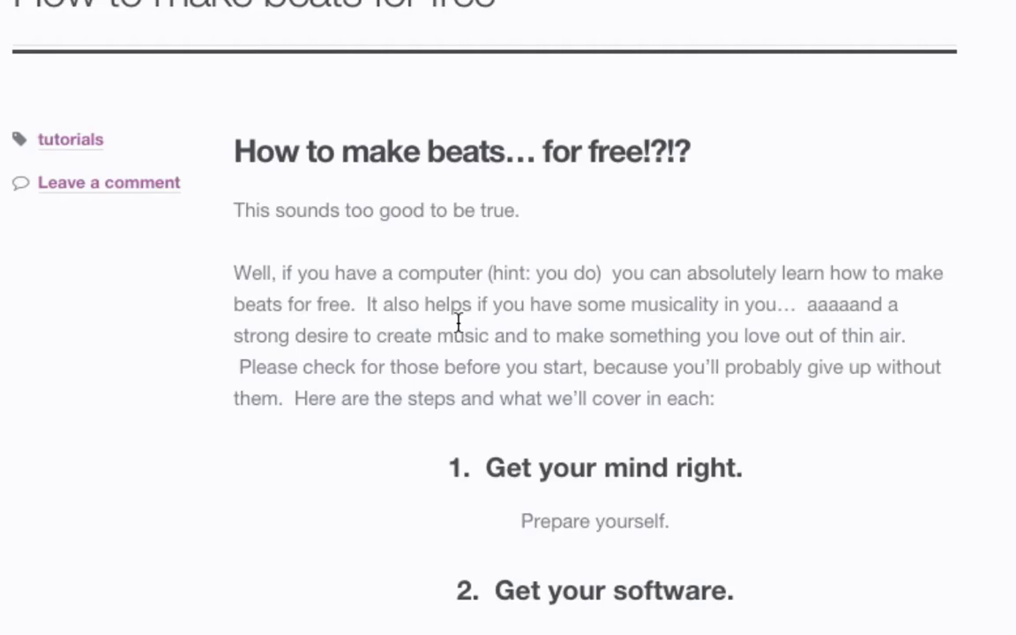
scroll(458, 322, "down", 20)
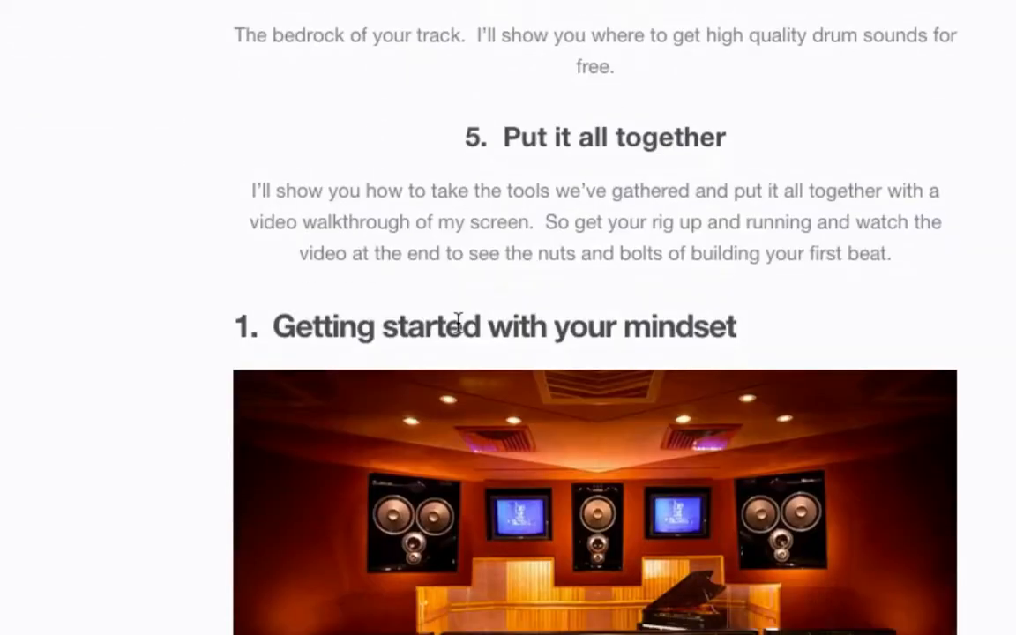
scroll(459, 330, "down", 15)
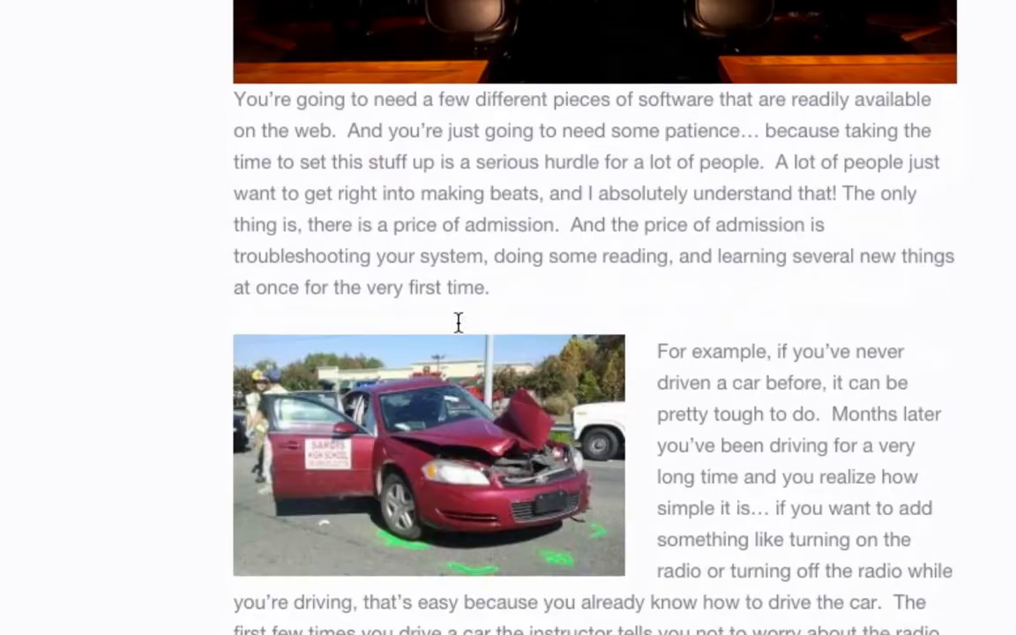
scroll(461, 334, "down", 17)
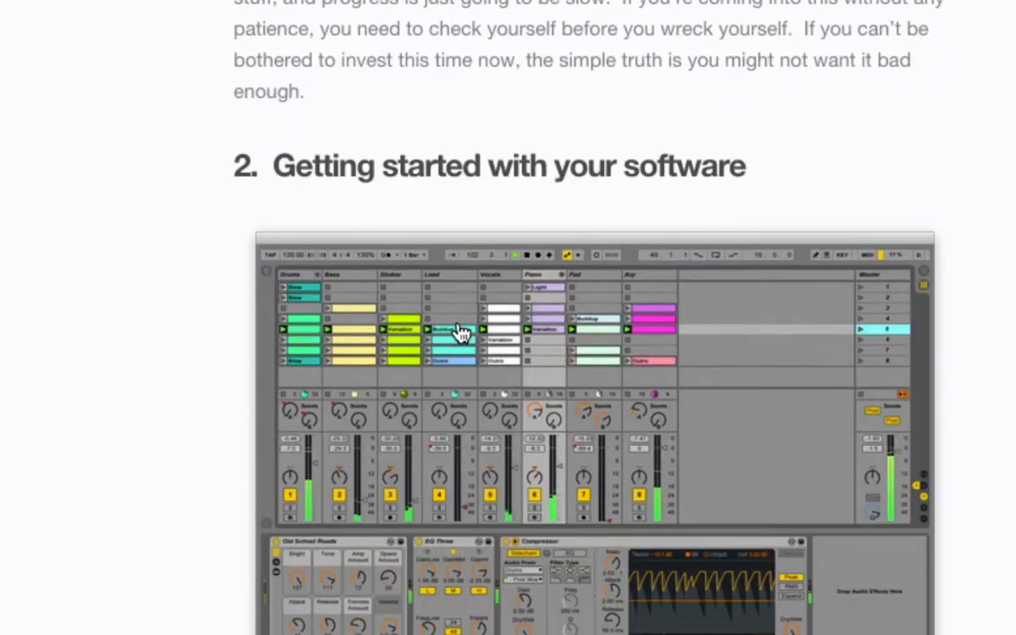
scroll(460, 332, "down", 18)
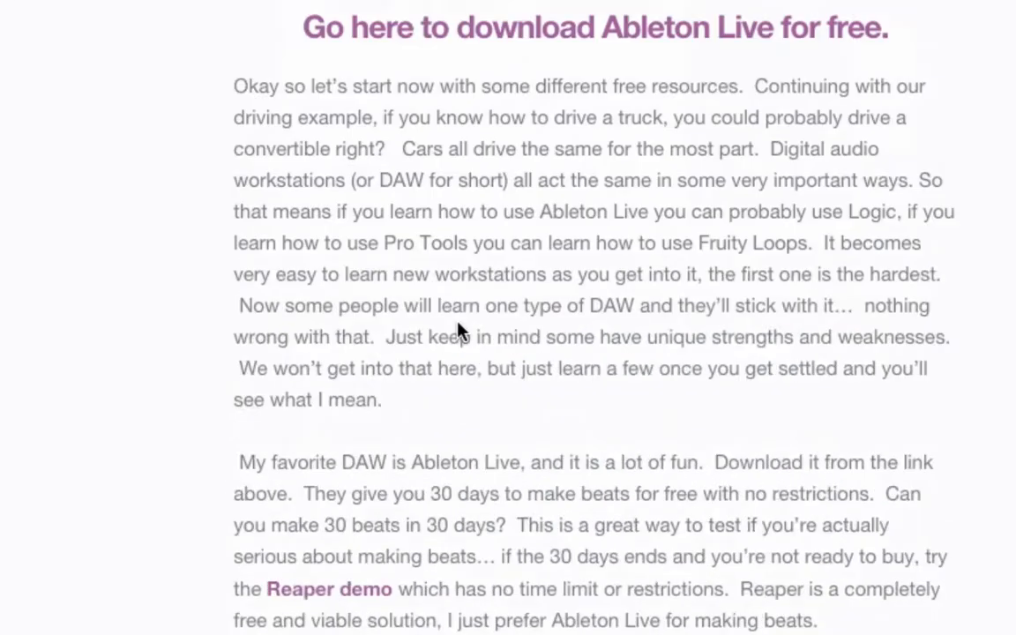
scroll(459, 331, "down", 20)
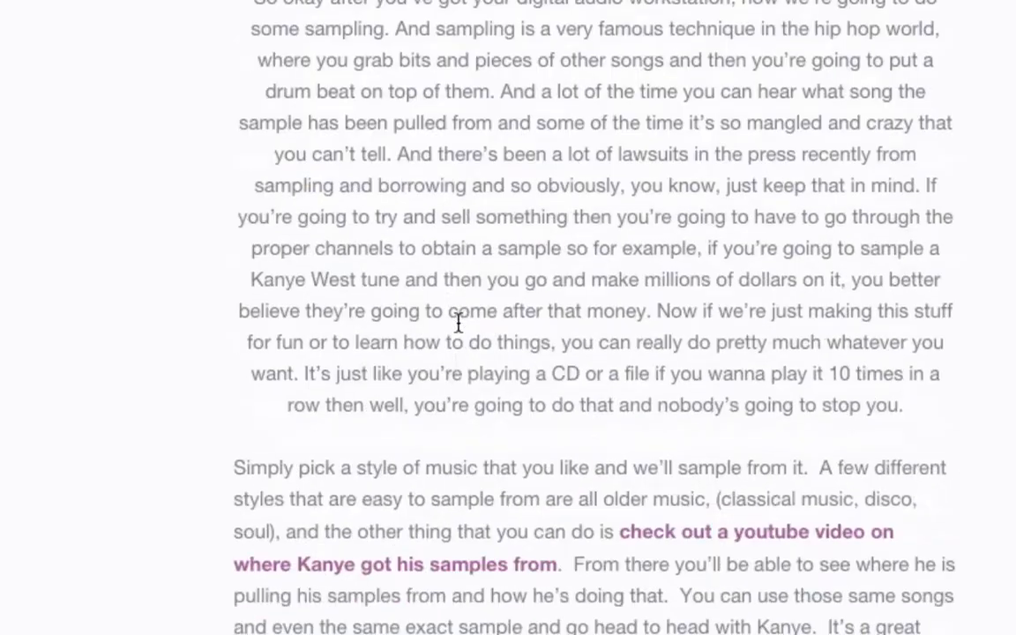
scroll(458, 331, "down", 20)
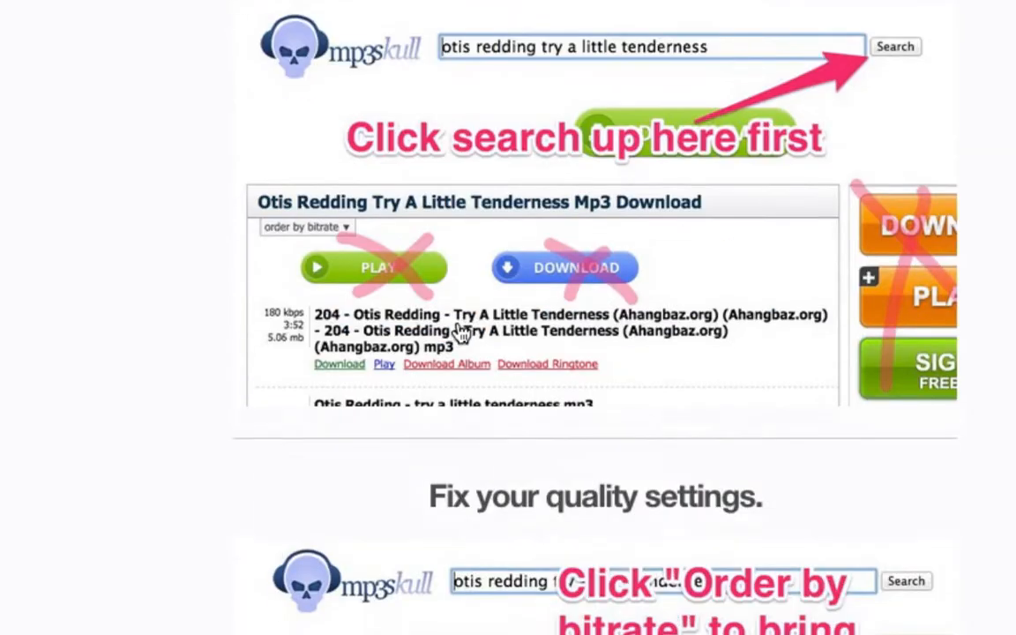
scroll(457, 330, "down", 12)
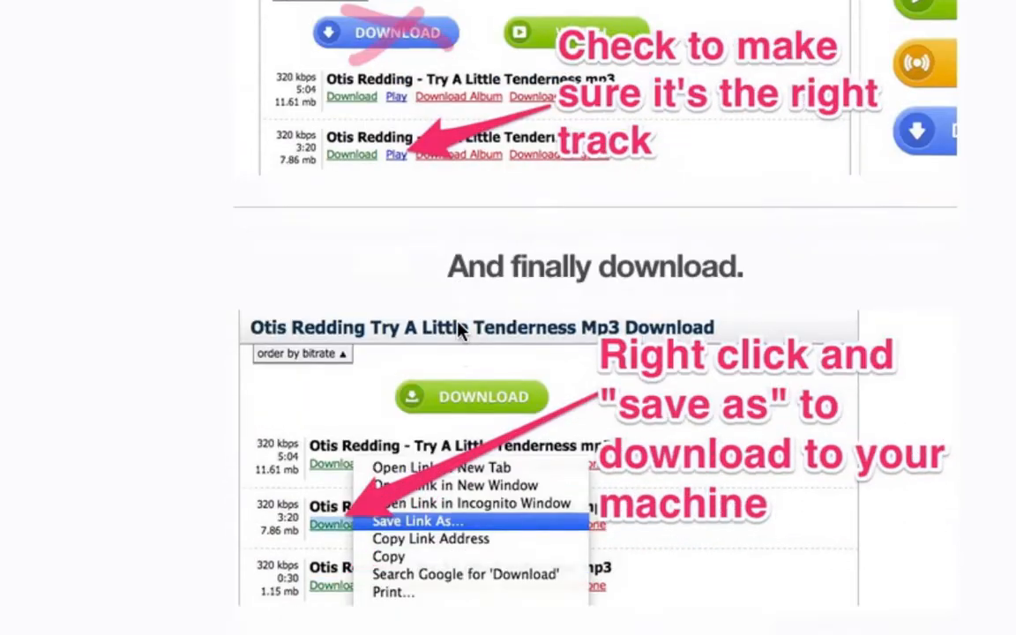
scroll(458, 332, "down", 18)
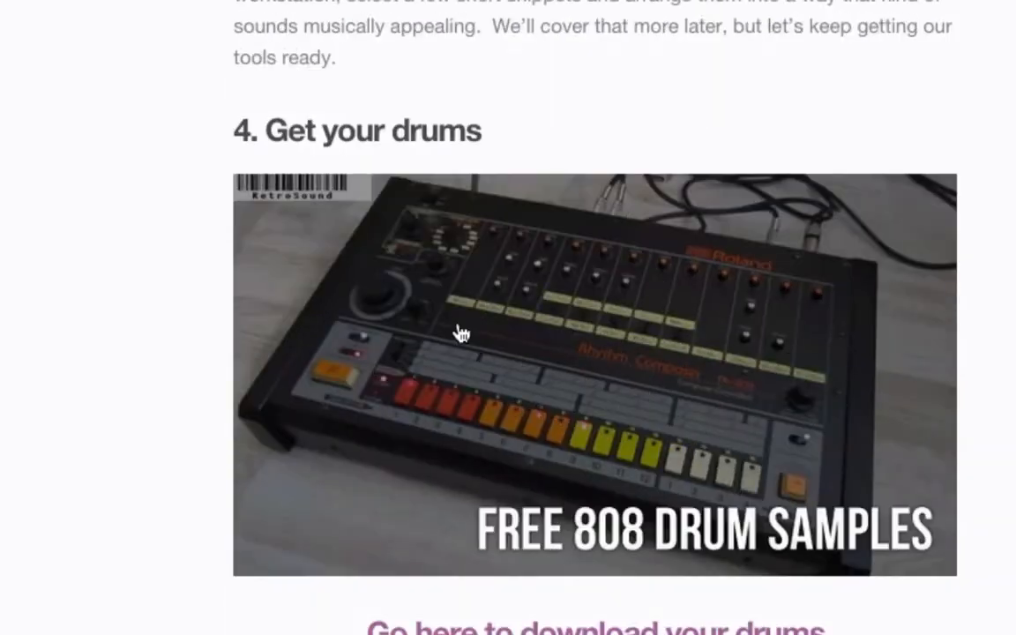
scroll(459, 332, "down", 9)
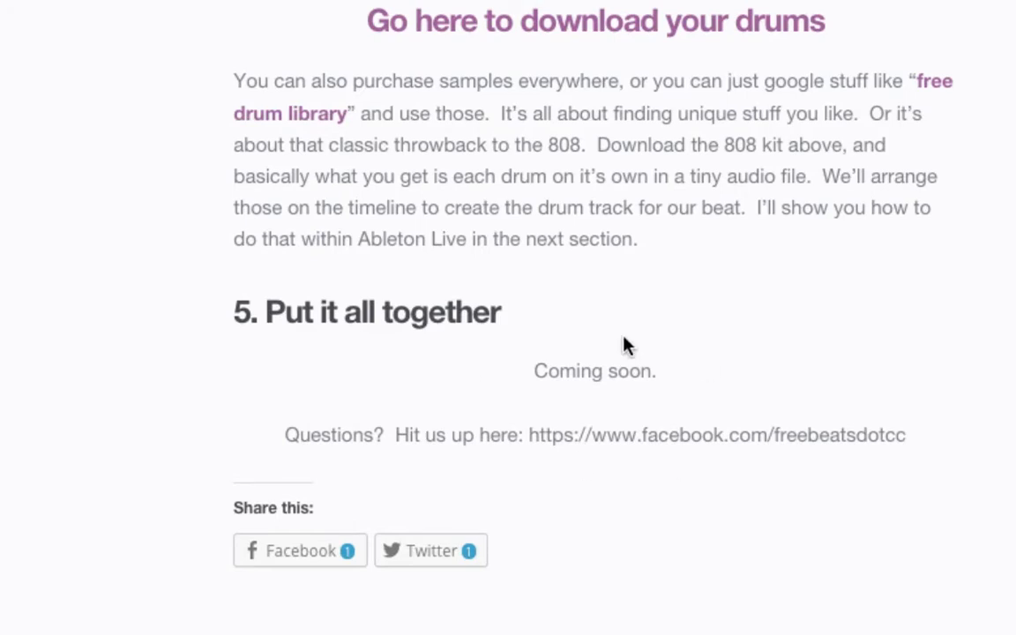
Step: Switch to Finder and close the Desktop and Dropbox windows
key("super+Tab")
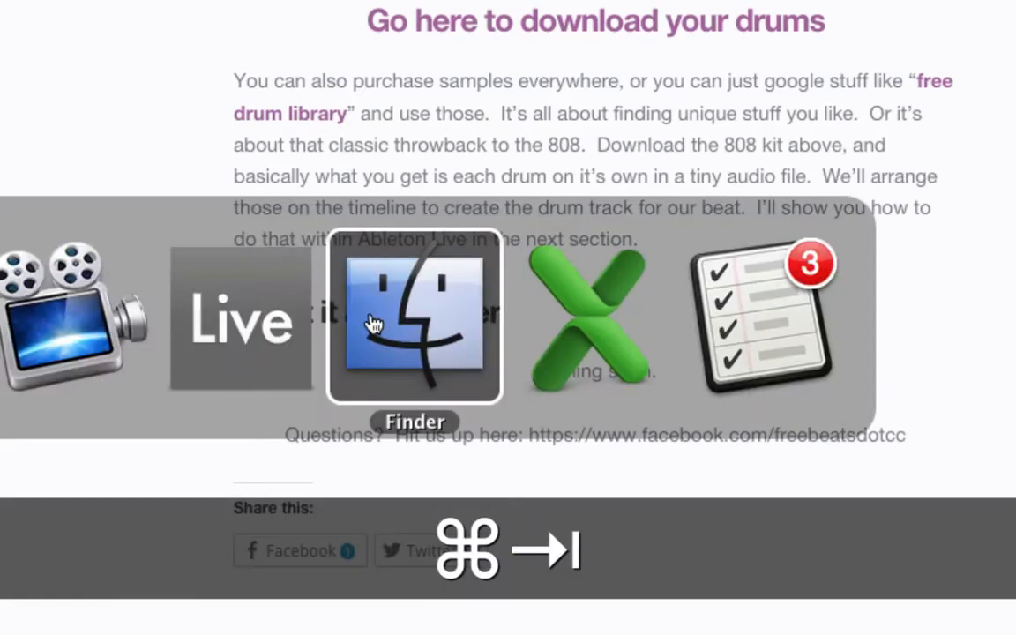
key("super+Tab")
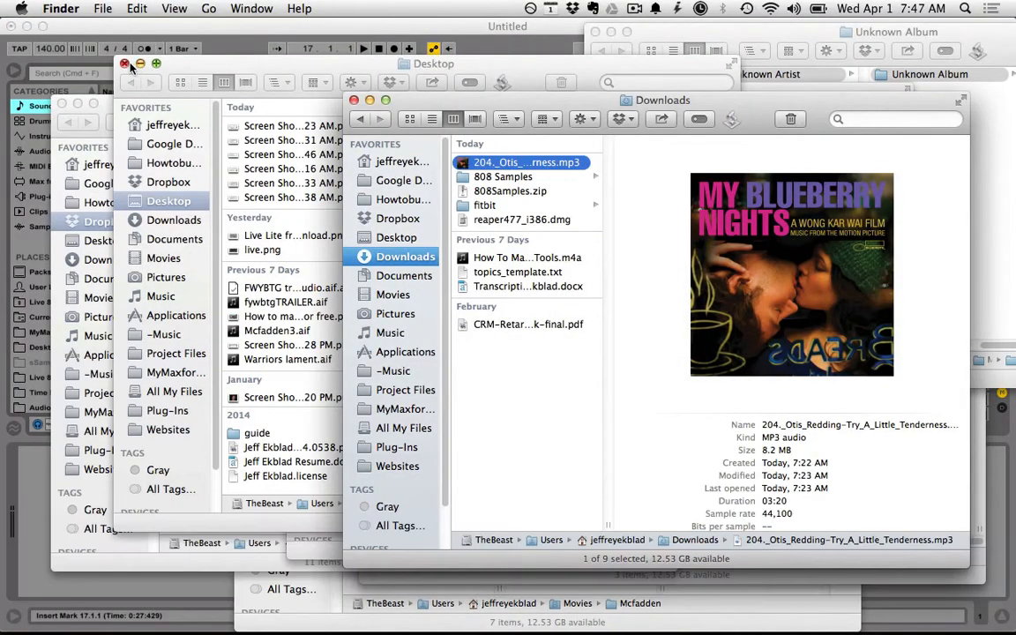
left_click(125, 63)
left_click(62, 103)
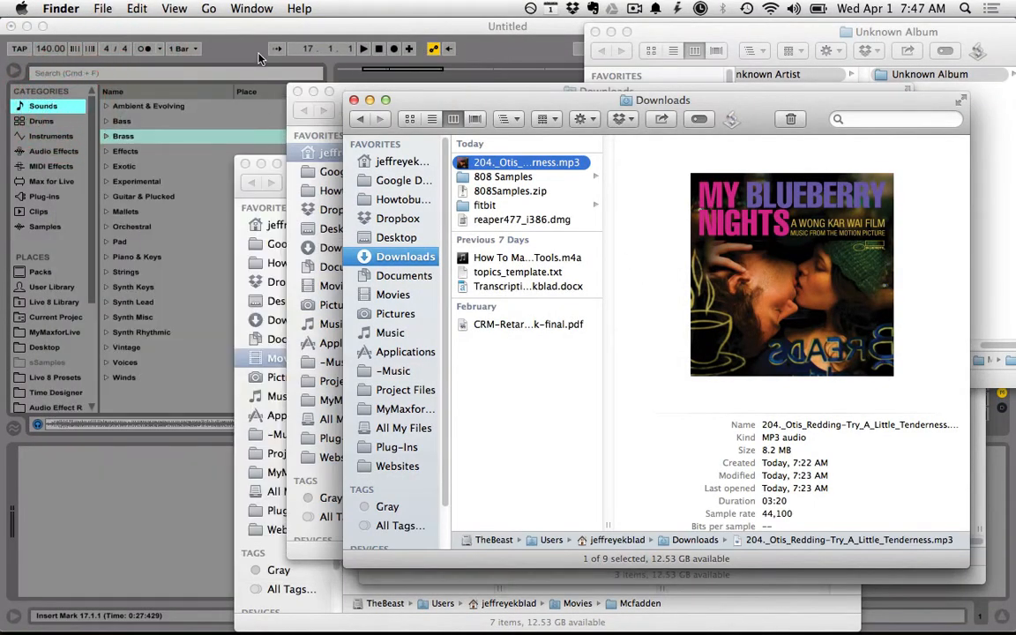
Step: Open the 808 Samples folder in Finder's Downloads and look through its bass and clap files
left_click(234, 50)
key("super+Tab")
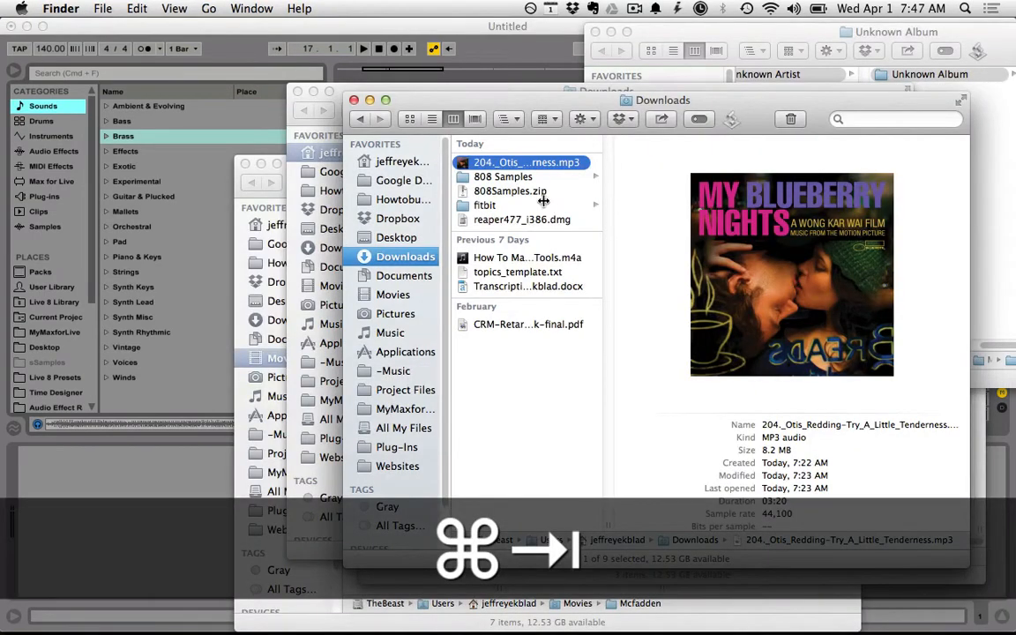
left_click(519, 177)
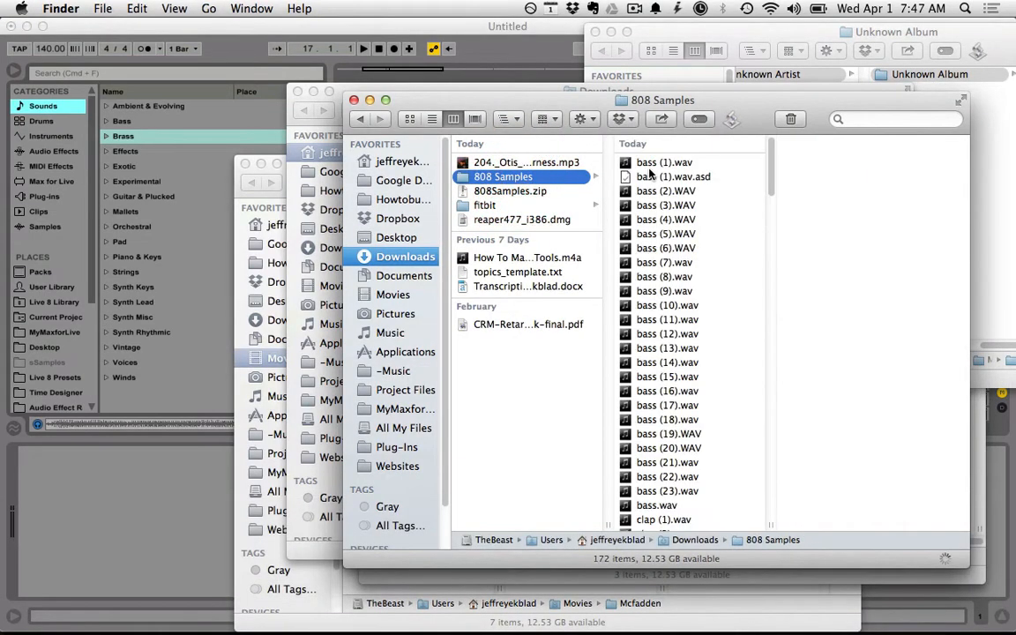
scroll(660, 228, "down", 1)
scroll(658, 227, "down", 5)
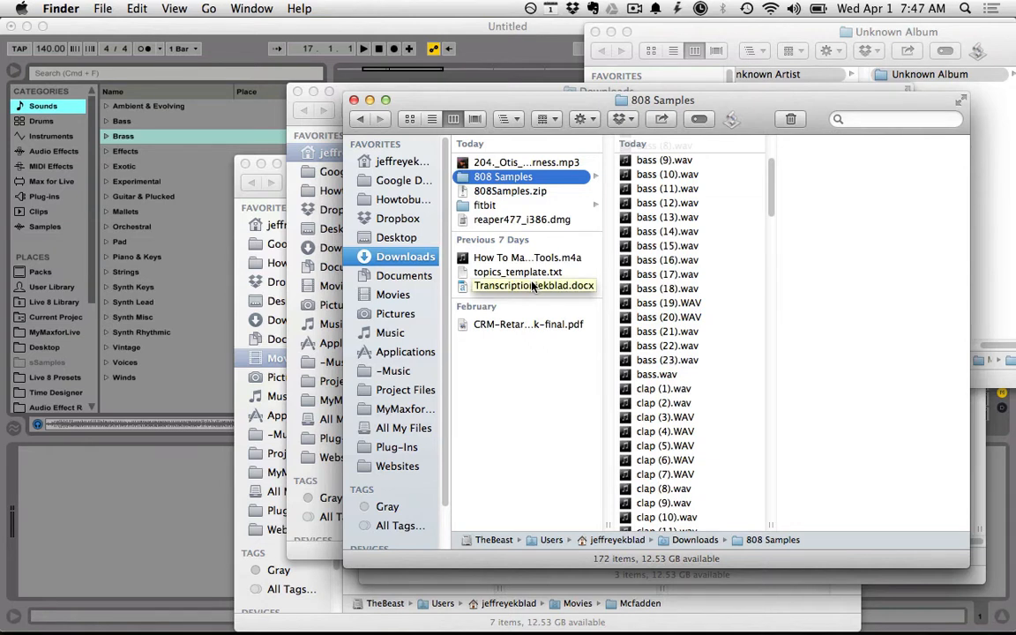
Step: Show the Ableton Live window briefly, switch to Chrome and view the REAPER download page
left_click(220, 462)
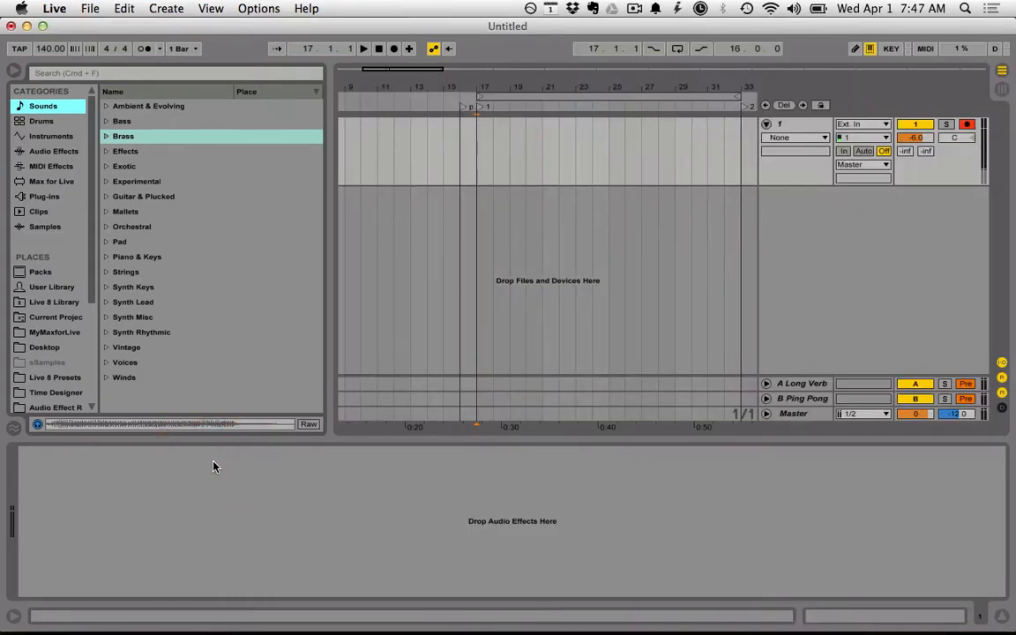
key("super+Tab")
key("super+Tab")
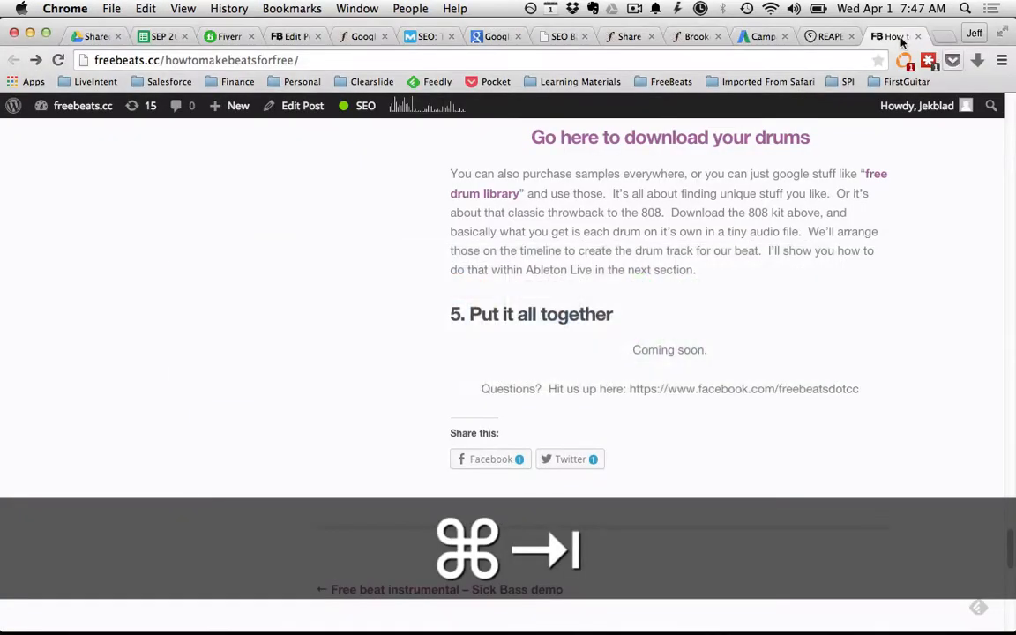
left_click(817, 36)
scroll(684, 252, "up", 1)
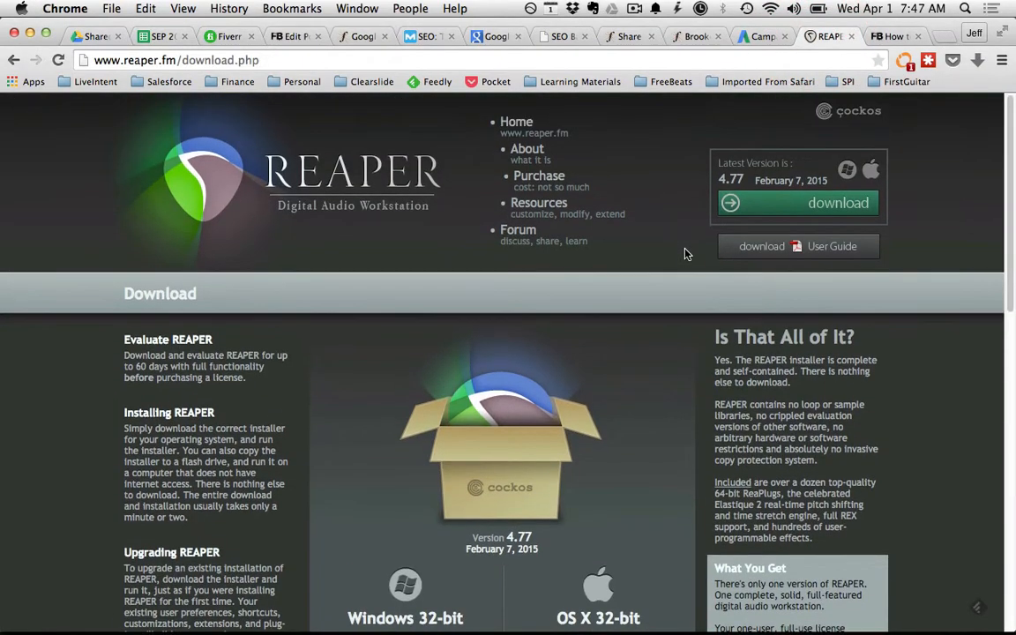
Step: Return to Ableton Live and place the insert marker at bar 16 on track 1
key("ctrl")
key("super+Tab")
left_click(428, 163)
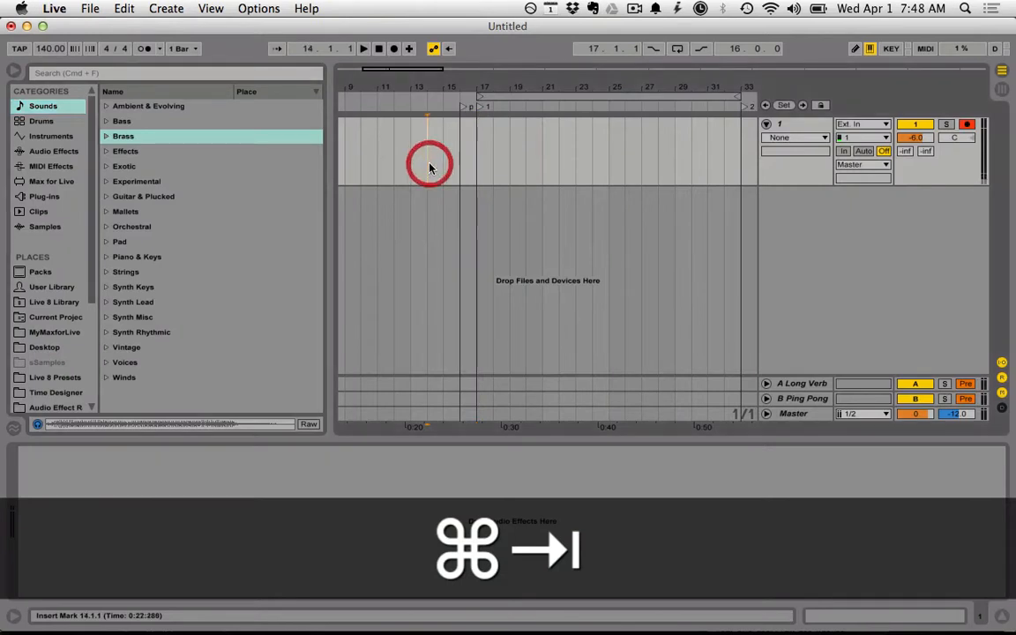
left_click(469, 164)
left_click(456, 165)
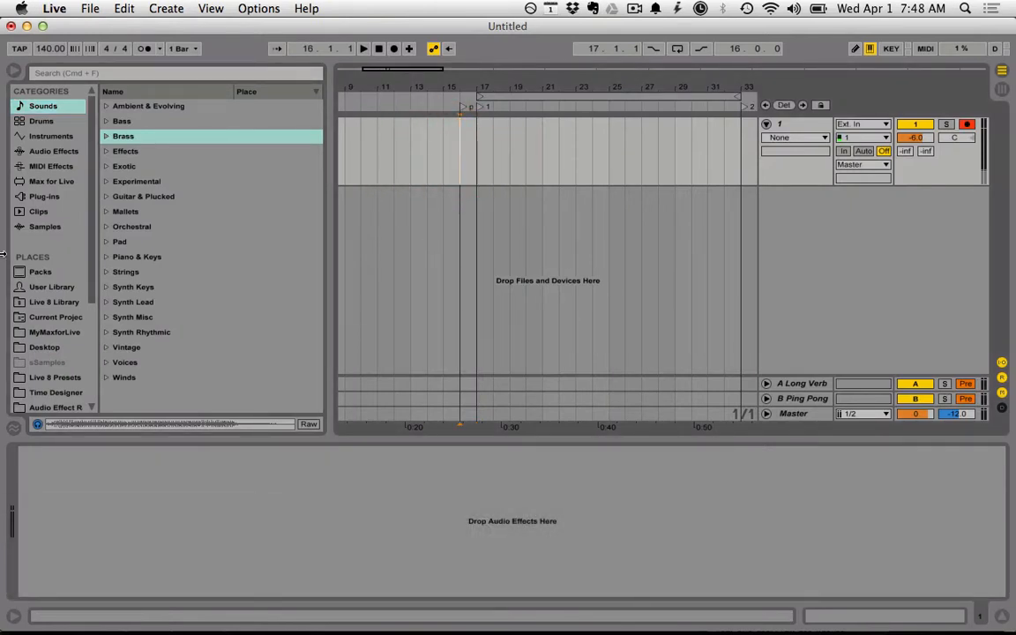
Step: Try to add the Downloads folder to the browser's places
scroll(42, 295, "down", 5)
left_click(50, 404)
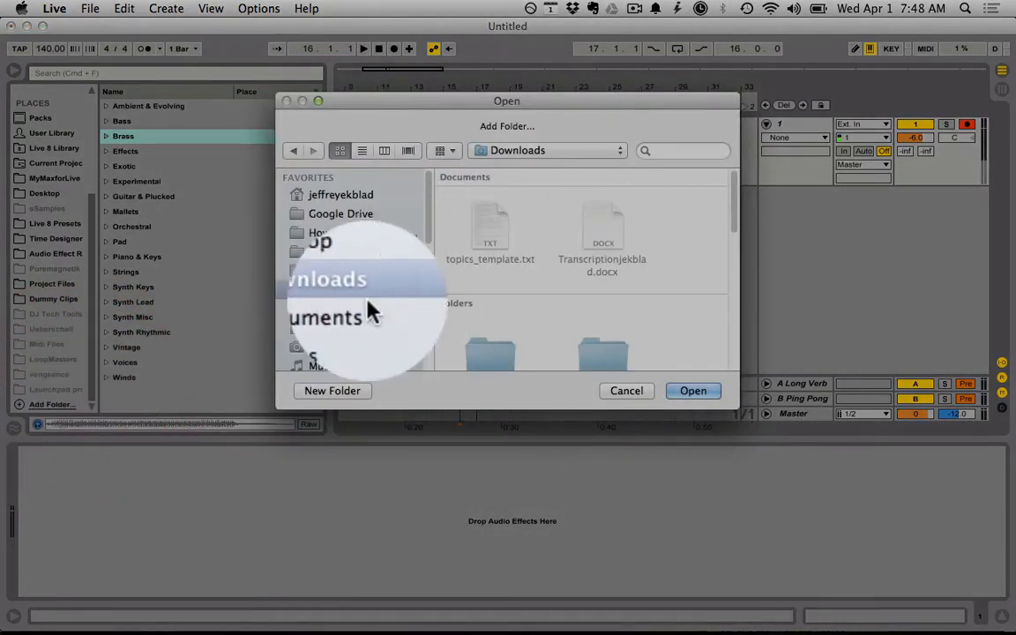
left_click(702, 391)
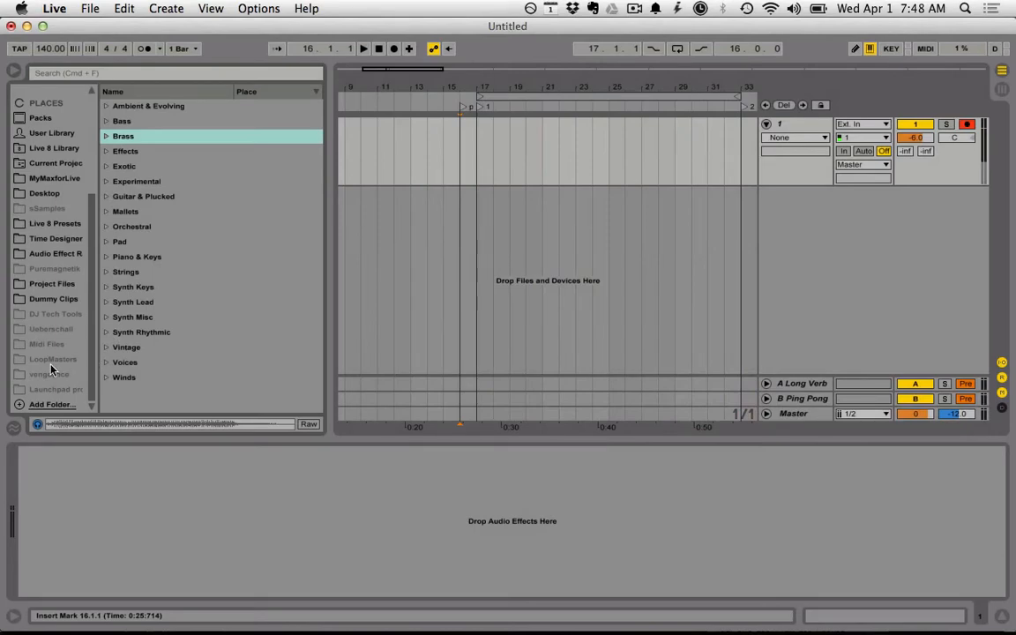
Step: Import the Otis Redding "Try A Little Tenderness" mp3 from Finder's Downloads folder onto track 1 at bar 17 in Live
key("super+Tab")
key("super+Tab")
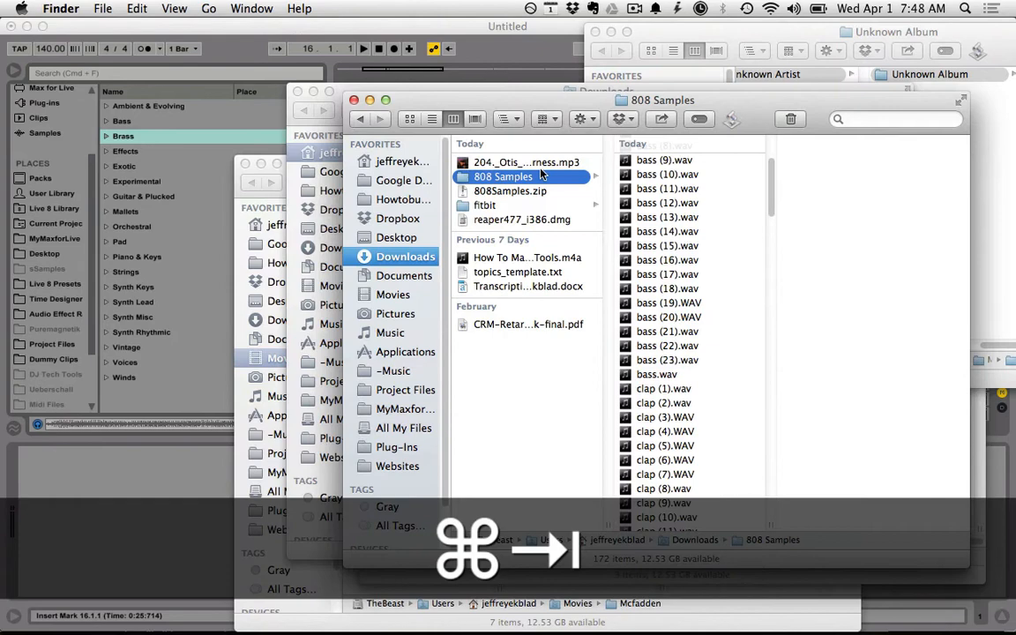
left_click_drag(524, 163, 472, 160)
key("super+Tab")
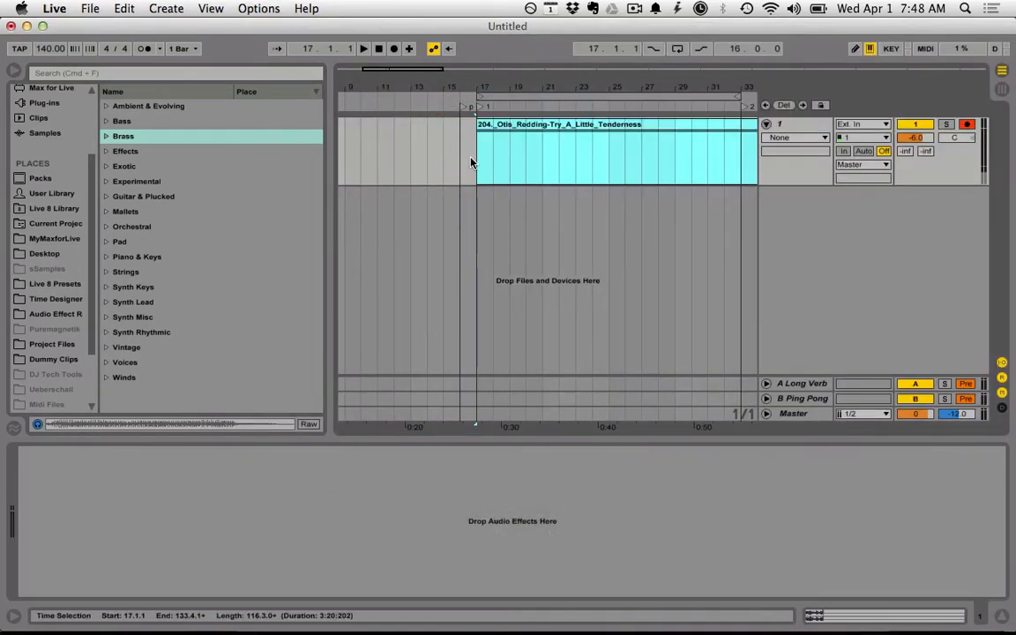
Step: Show the Otis Redding clip's sample settings and turn off Warp
double_click(520, 138)
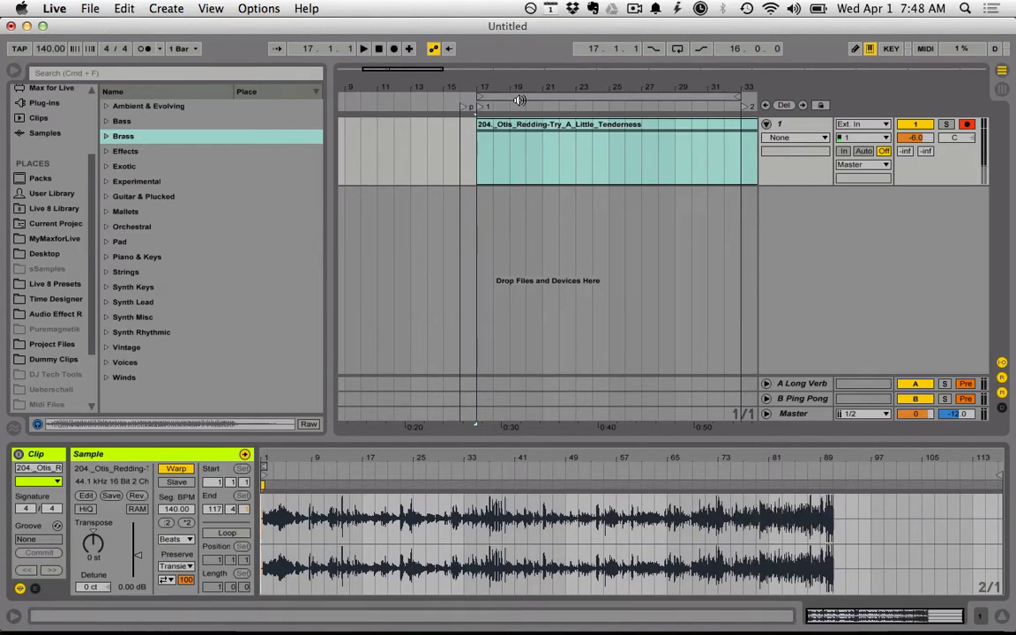
left_click_drag(513, 89, 472, 88)
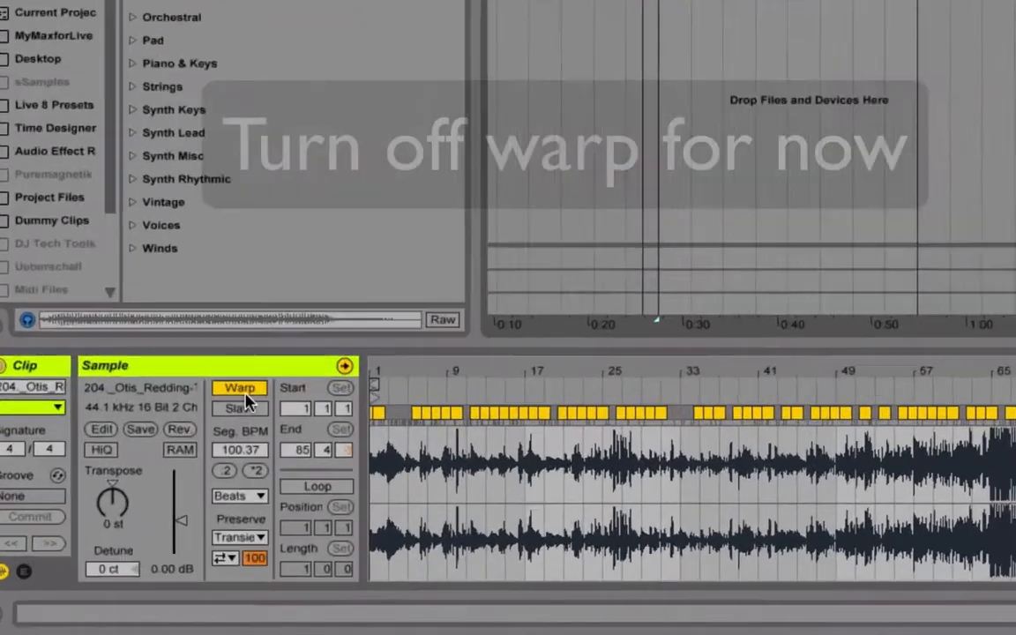
left_click(176, 468)
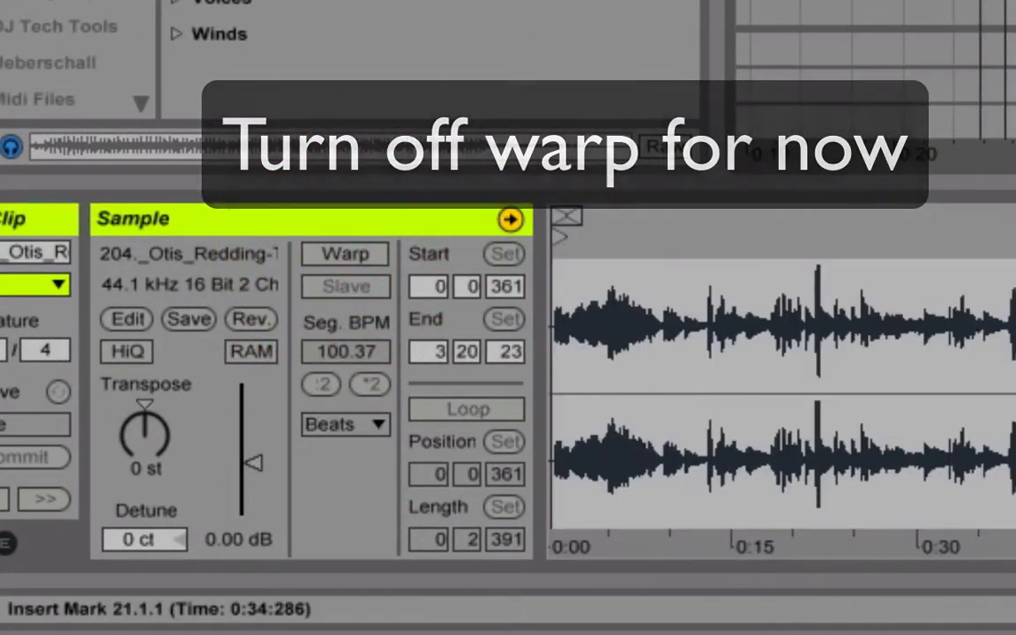
Step: Place the insert marker at the clip's start at bar 17 and play the song from there
left_click(443, 156)
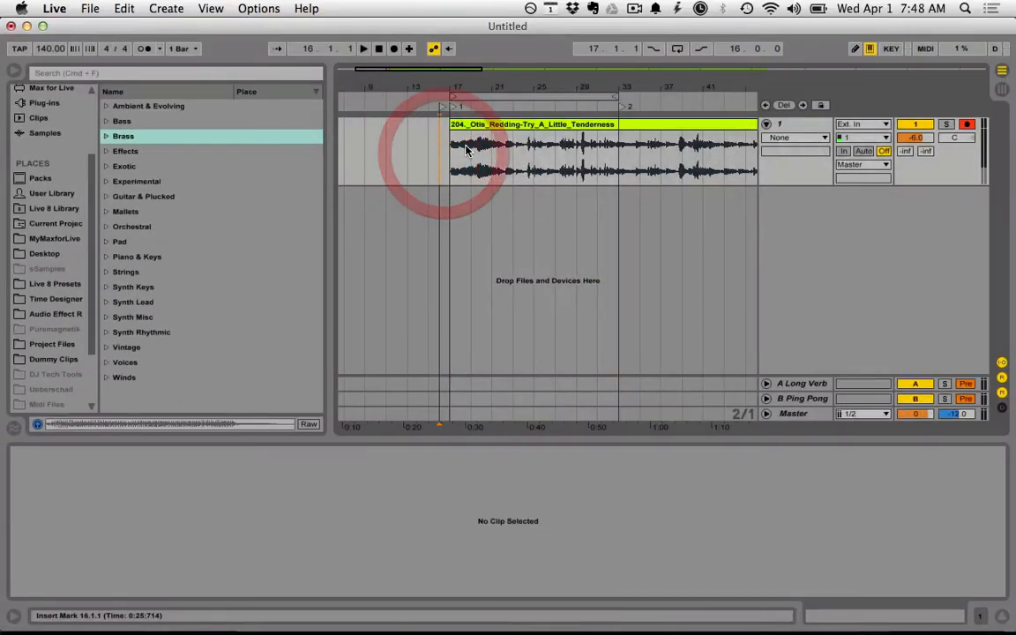
left_click(450, 148)
left_click_drag(470, 89, 472, 117)
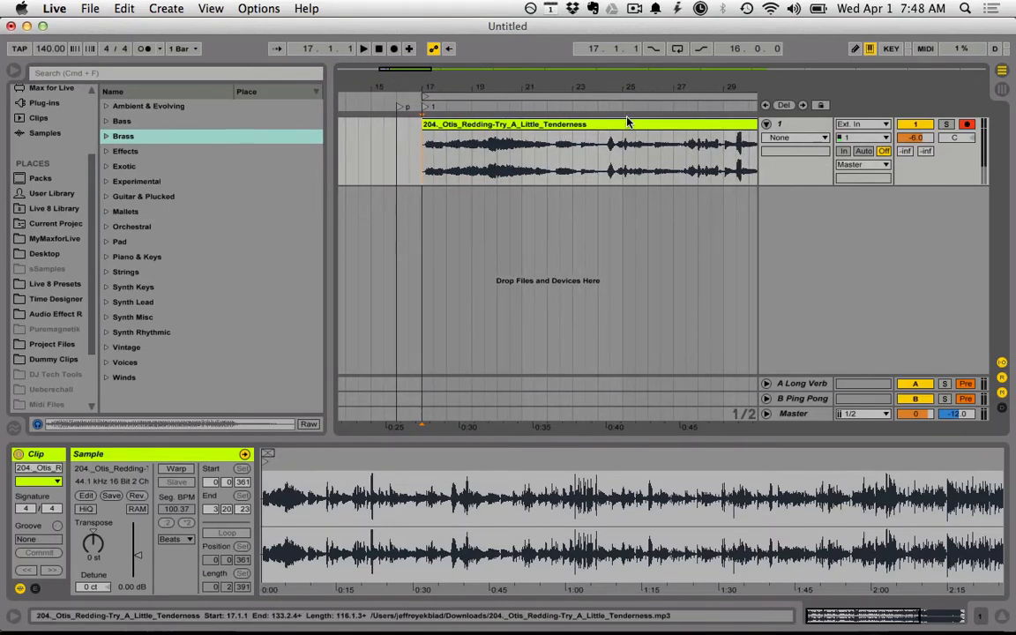
key("space")
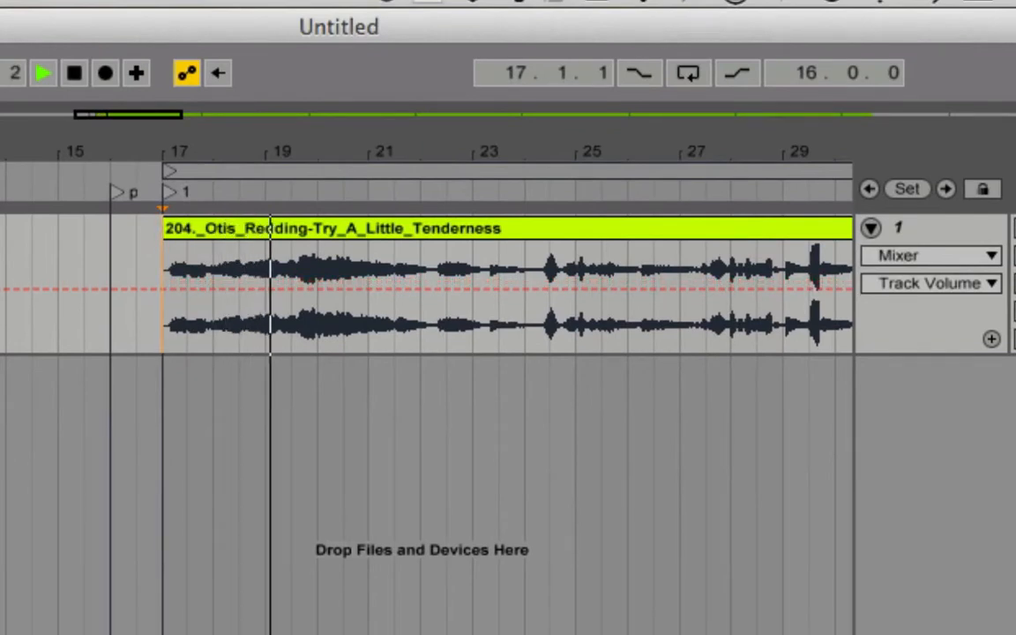
Step: Shift the arrangement loop to start at 14.3.1 and turn off grid snapping
left_click_drag(687, 163, 563, 85)
left_click_drag(611, 146, 490, 119)
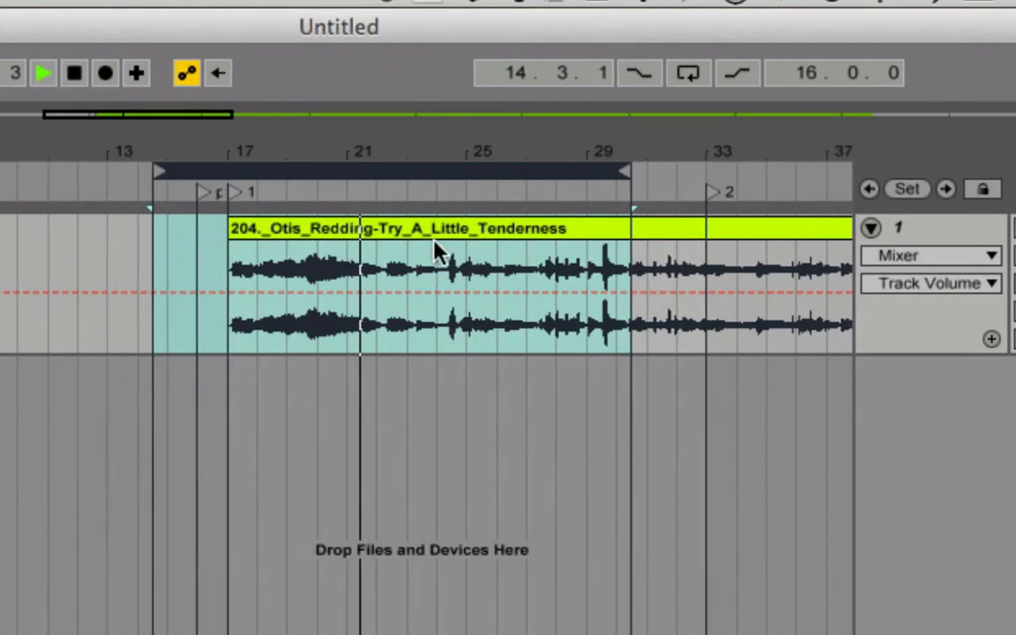
left_click(353, 331)
key("super+4")
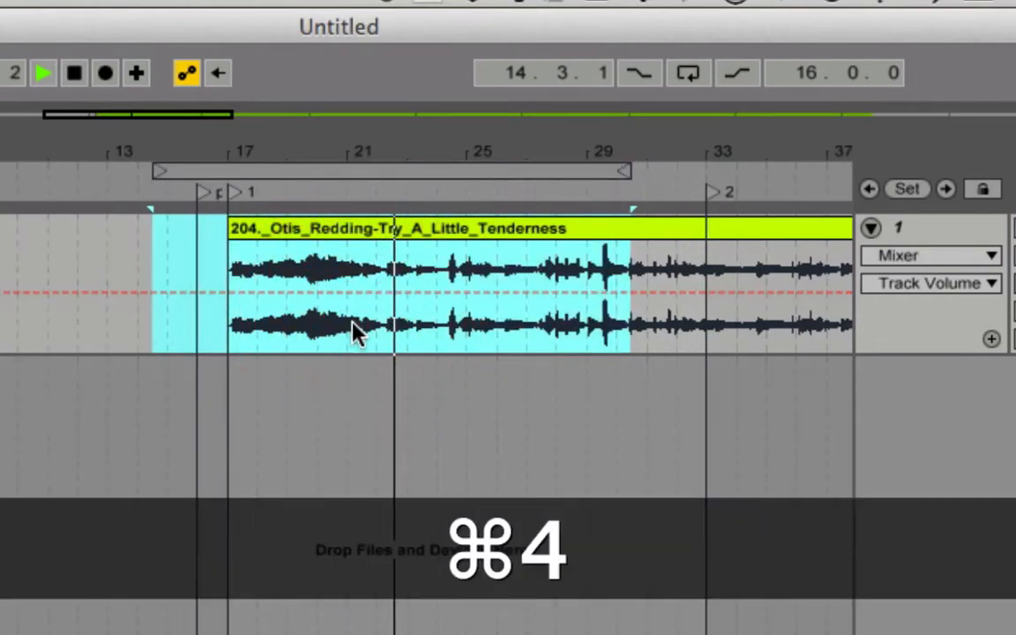
Step: Stop playback, place the insert marker at the note onset shortly after bar 22 and audition the clip from there
left_click(381, 290)
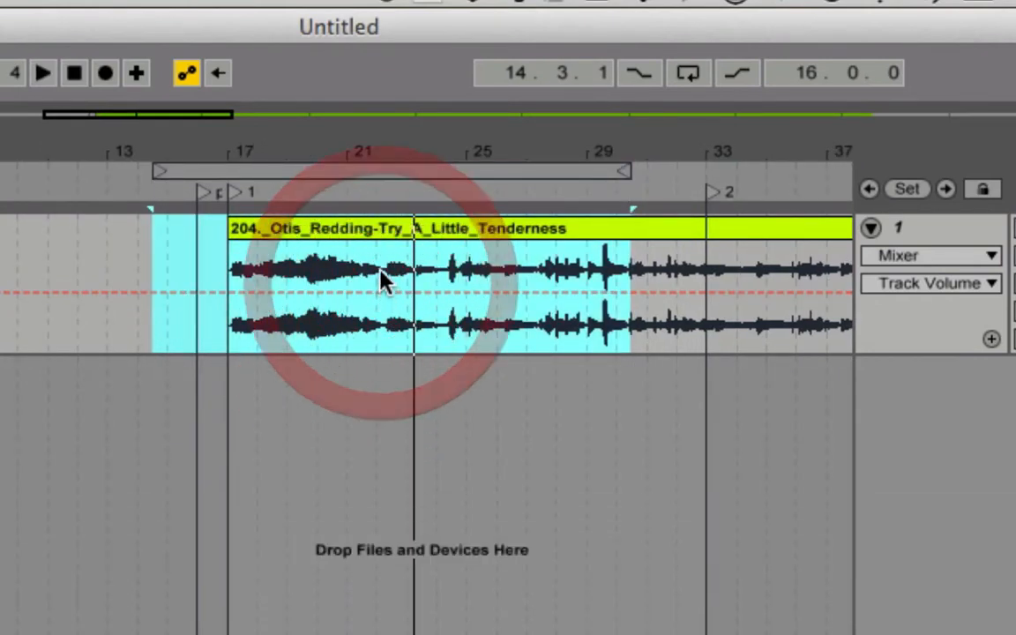
left_click(381, 268)
key("space")
key("space")
left_click_drag(401, 148, 367, 301)
left_click(356, 273)
key("space")
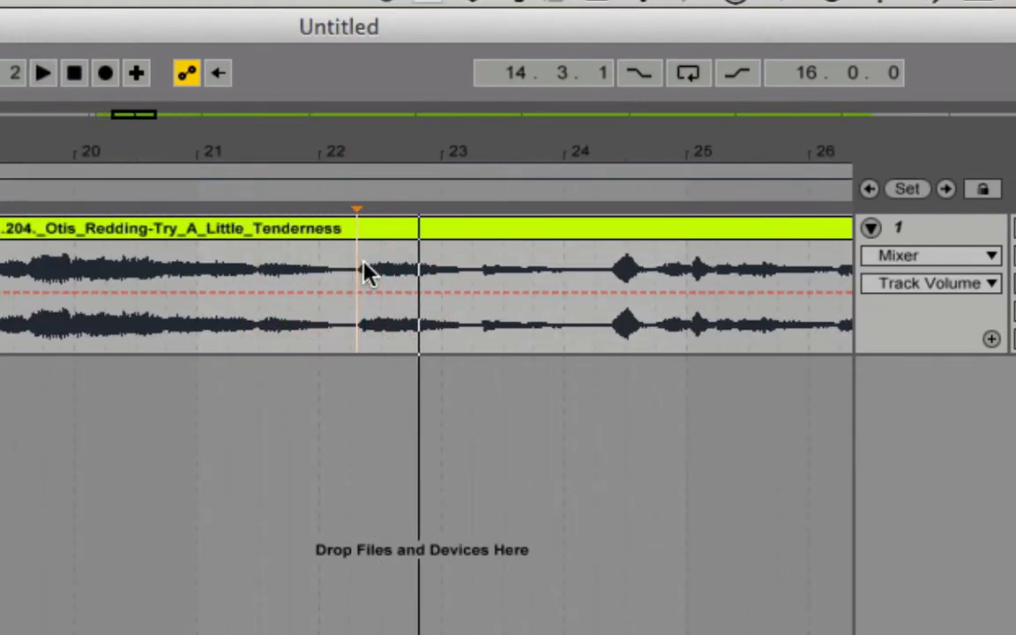
left_click(363, 268)
key("space")
left_click_drag(398, 269, 456, 268)
left_click(0, 2)
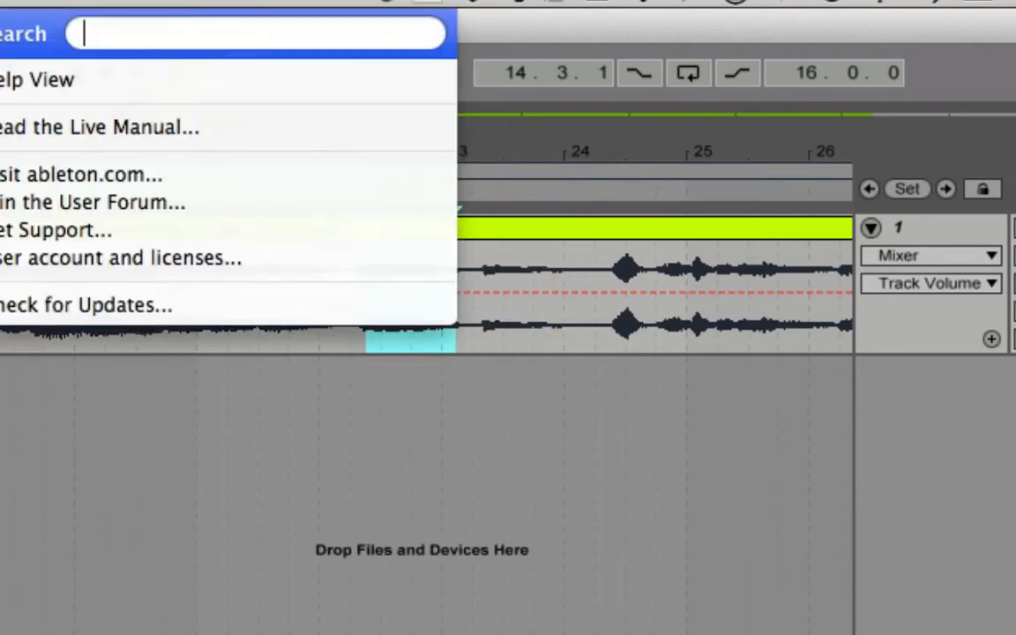
left_click(1, 2)
left_click(315, 298)
left_click(345, 268)
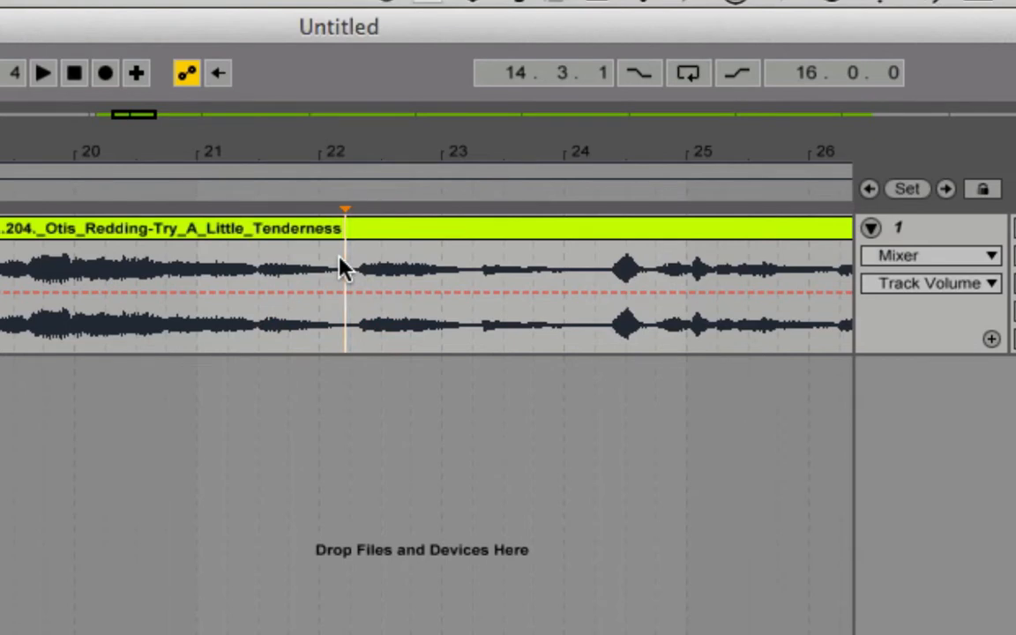
Step: Audition the note shortly after bar 22, then split it out of the song as its own clip from about 22.2.2 to 23.1.4
left_click(359, 265)
left_click(362, 259)
key("space")
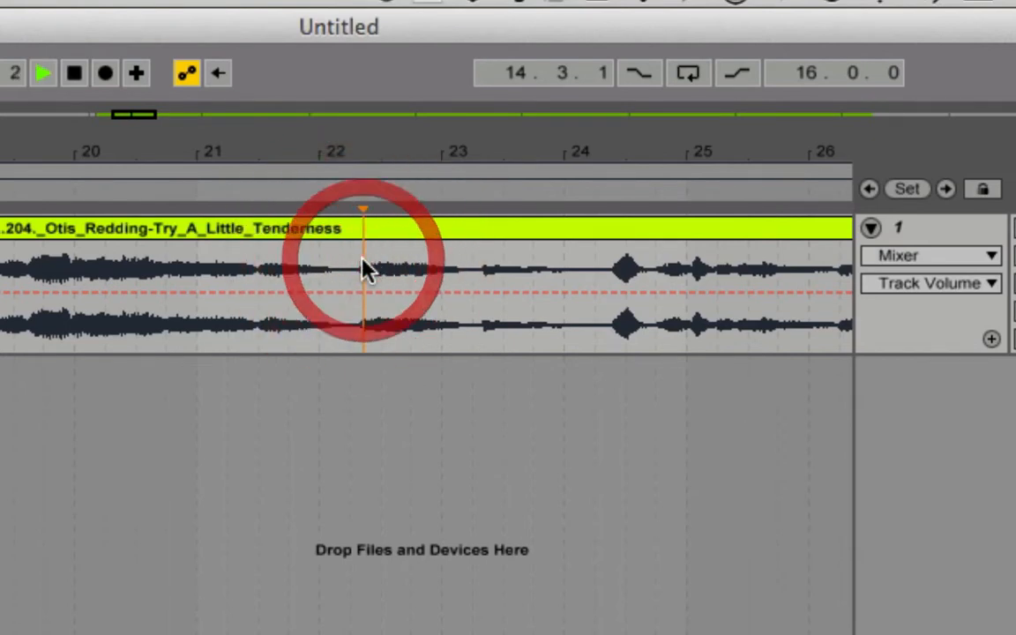
key("space")
left_click_drag(365, 260, 473, 266)
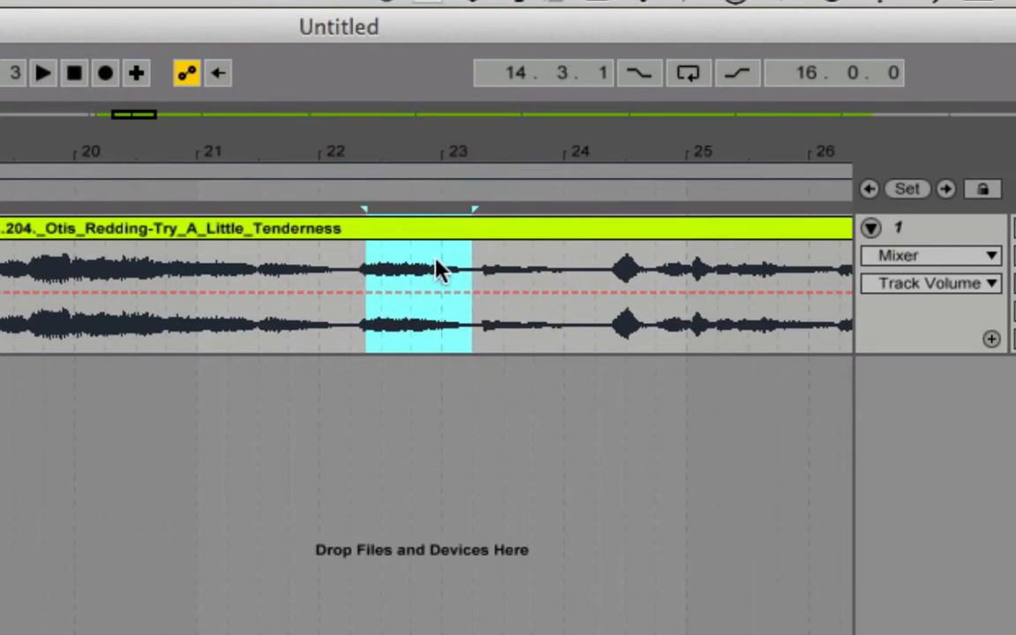
key("super+e")
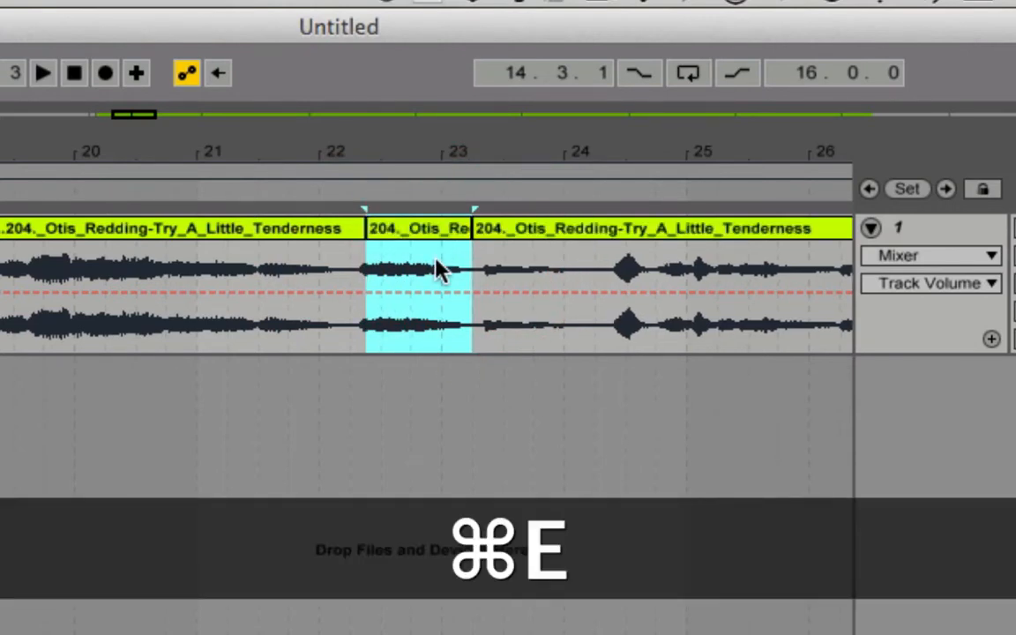
Step: Color the newly split clip dark green
left_click(418, 220)
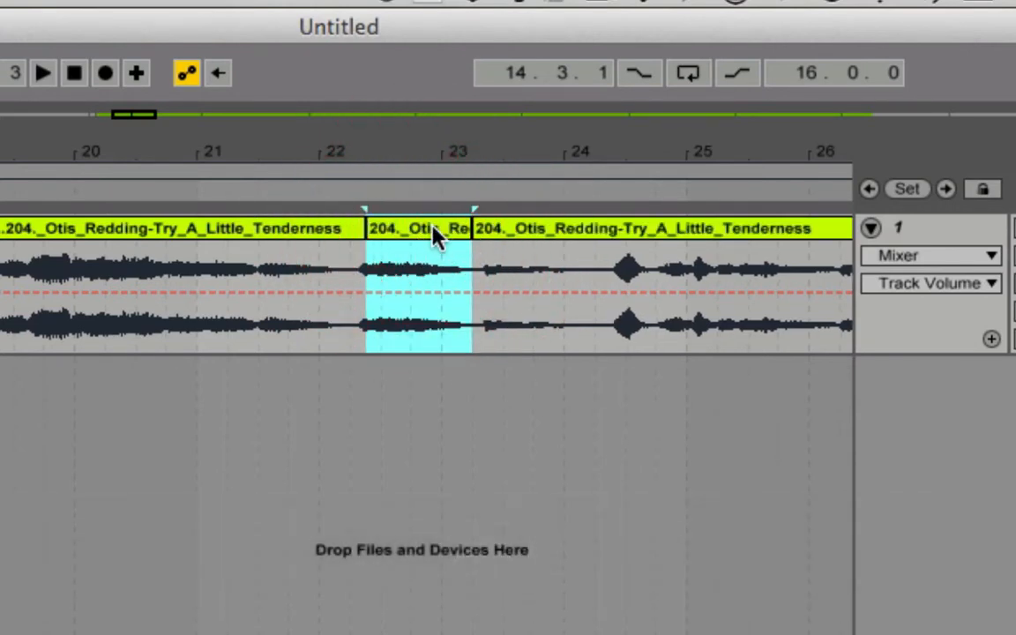
right_click(432, 226)
left_click(529, 632)
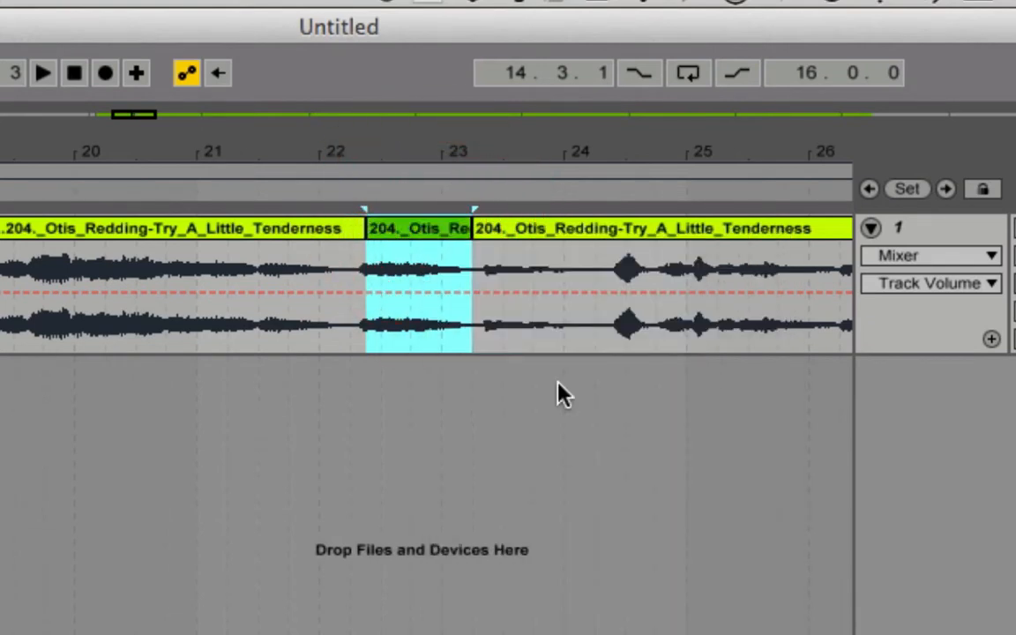
left_click(949, 237)
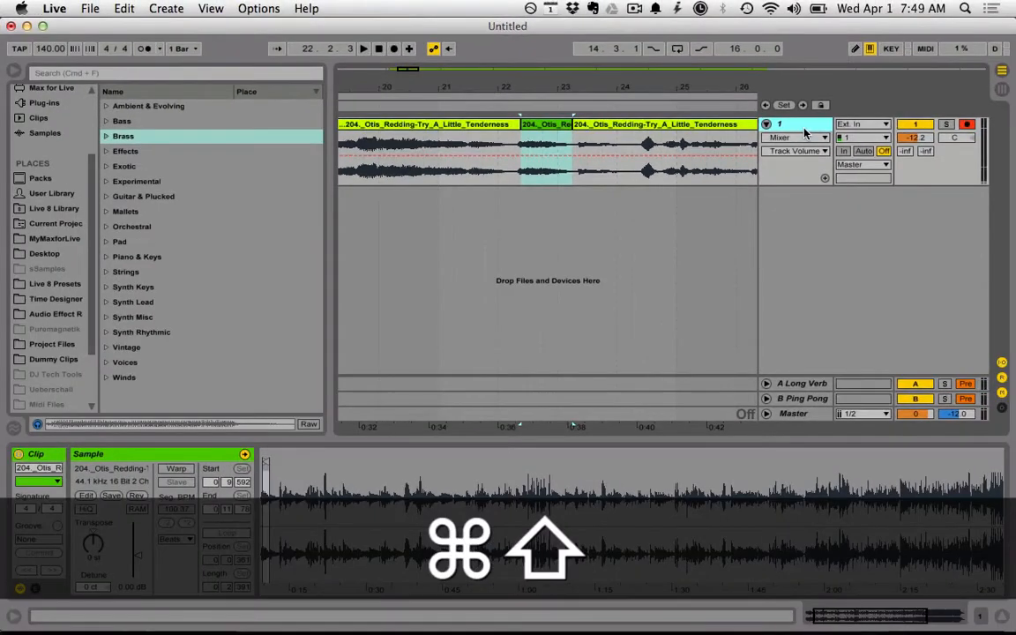
key("super+shift+t")
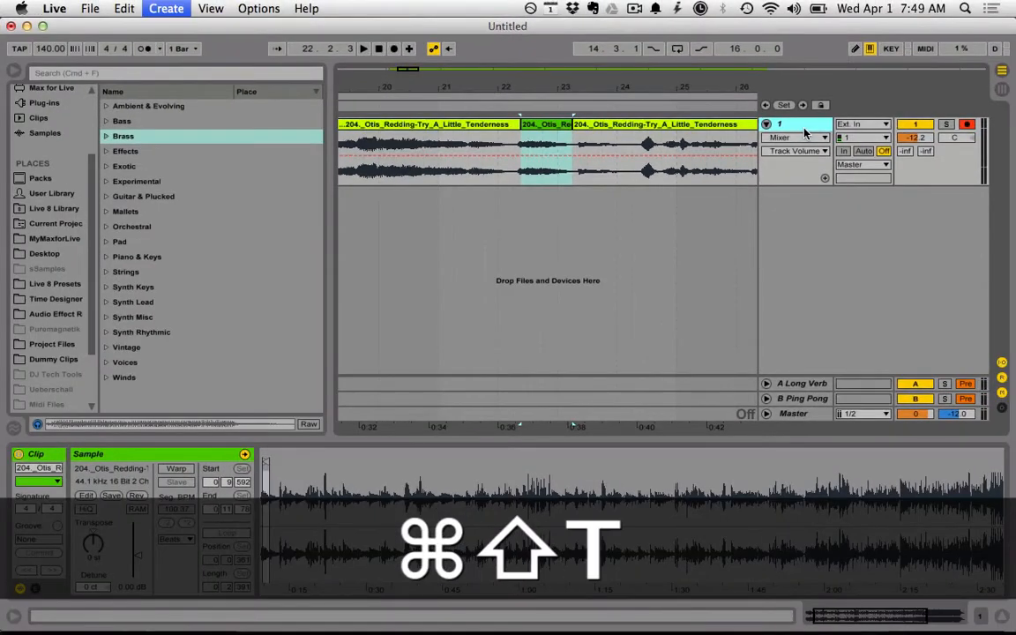
left_click(792, 196)
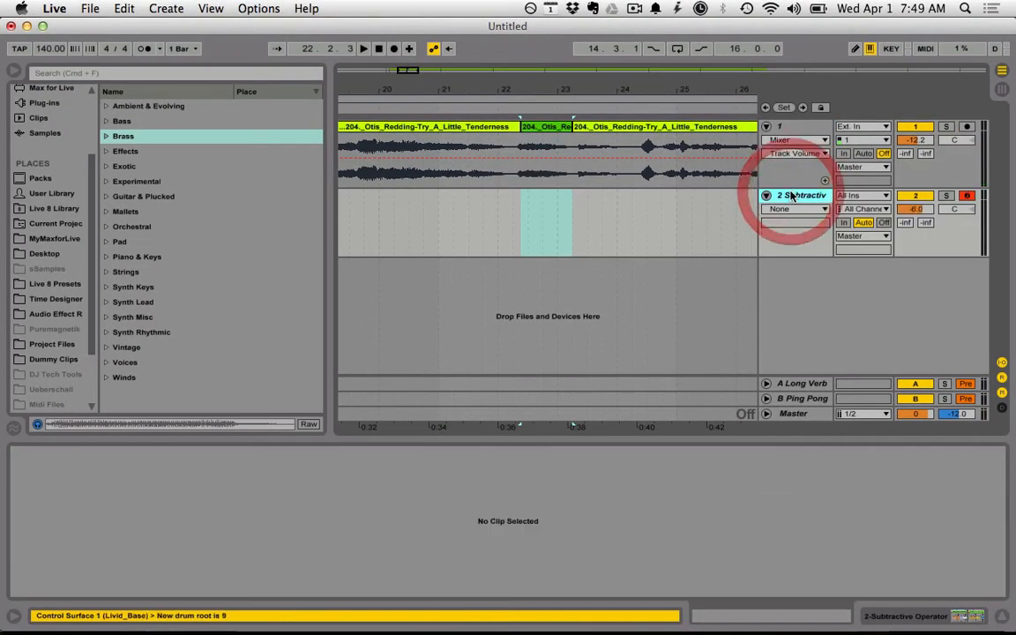
key("Delete")
Step: Insert a new MIDI track below the Otis Redding audio track
left_click(326, 3)
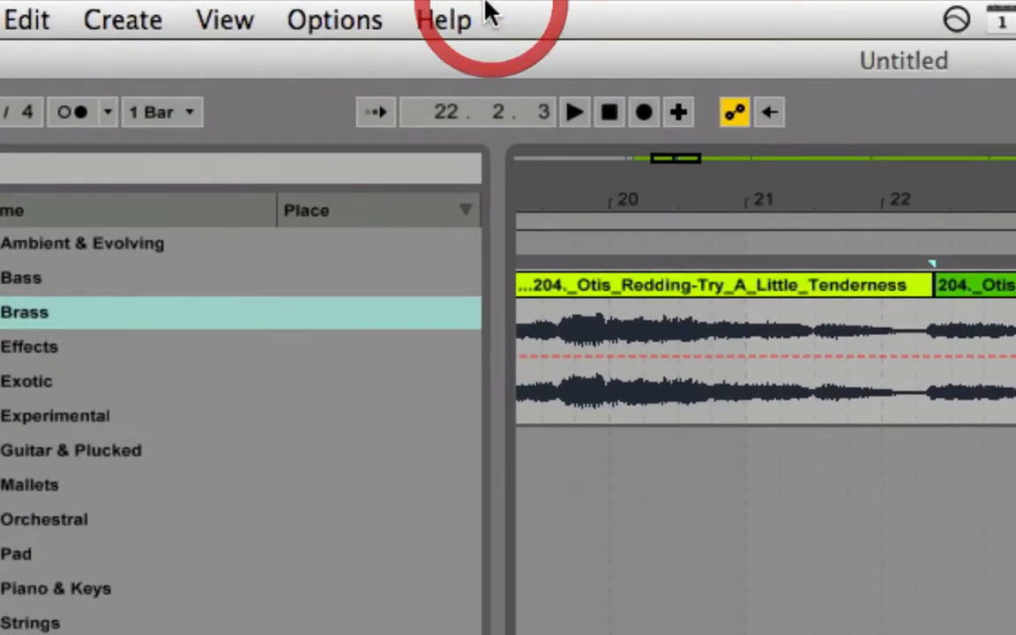
left_click(123, 18)
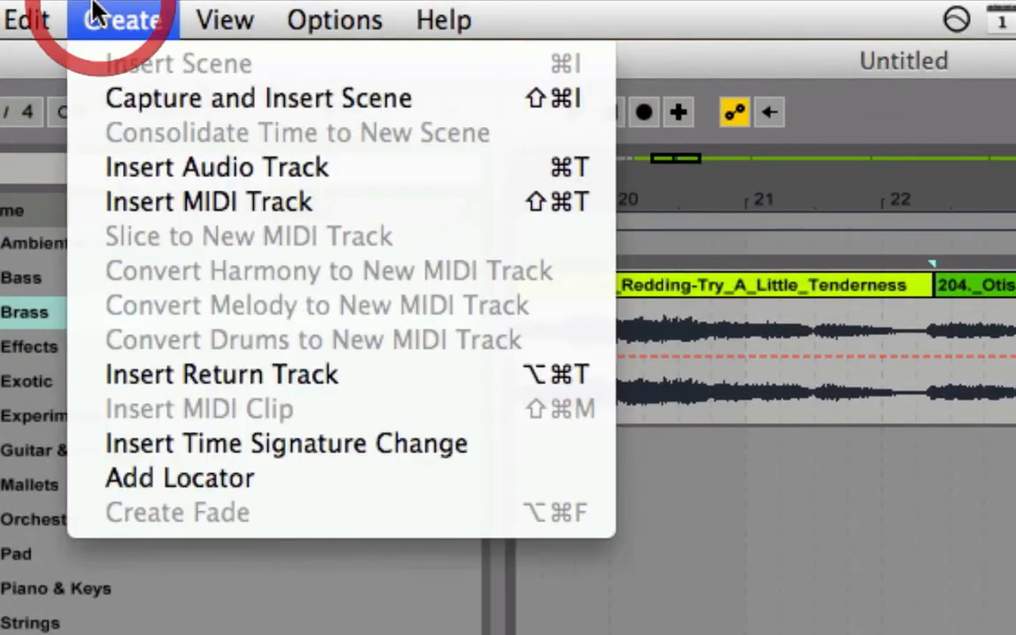
left_click(155, 202)
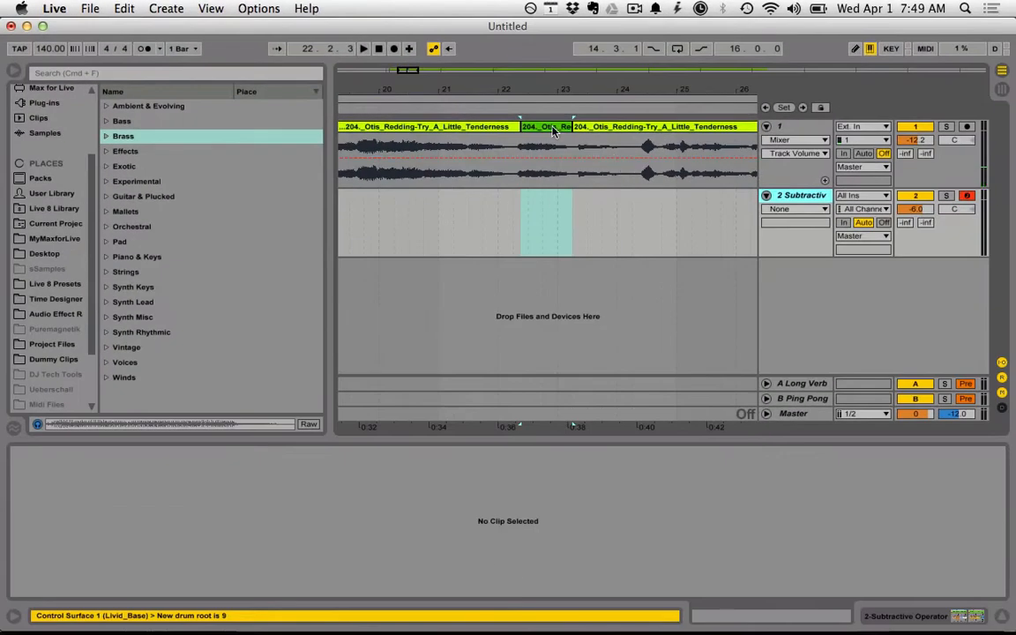
Step: Delete the default Subtractive Operator and Jekblad Channel Strip devices from the new MIDI track
left_click_drag(545, 129, 496, 124)
left_click(794, 197)
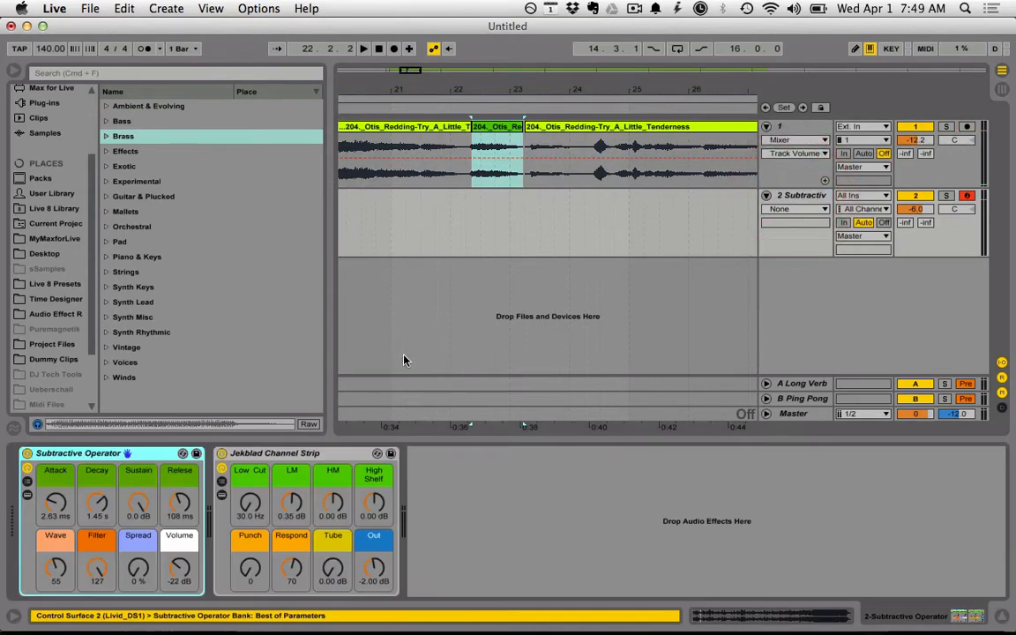
left_click(284, 453)
key("super+a")
key("Delete")
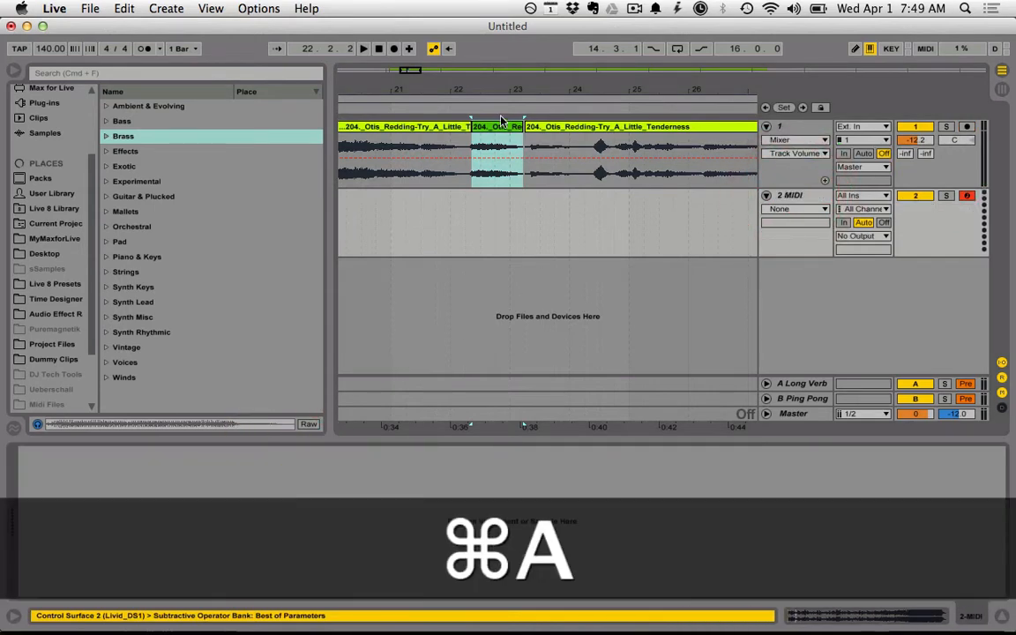
Step: Load the green clip into the empty MIDI track as a Simpler instrument and audition it with the computer MIDI keyboard
left_click_drag(500, 119, 235, 514)
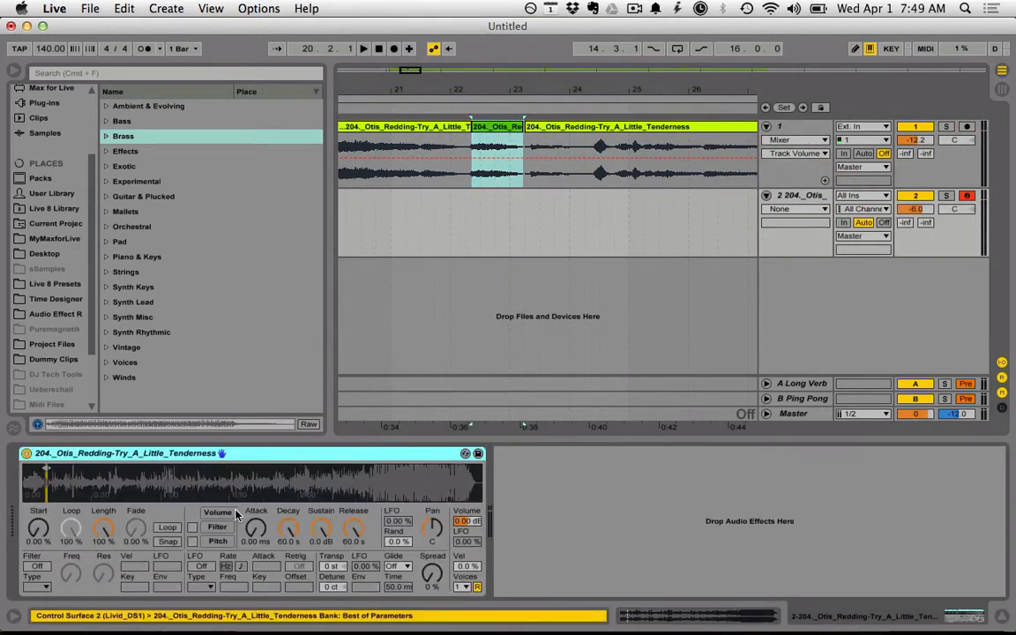
key("a")
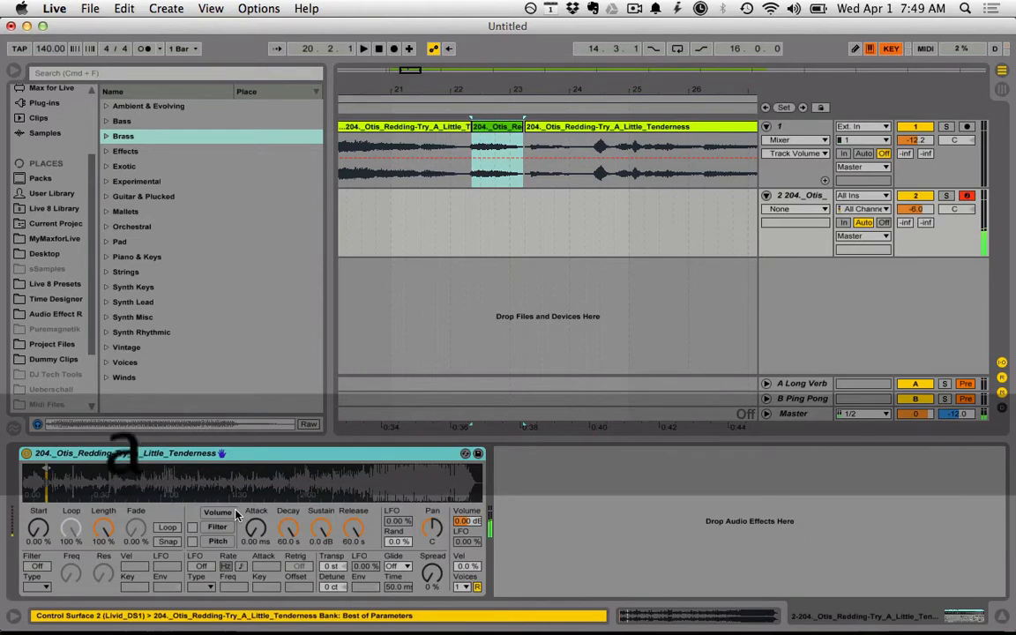
key("s")
key("s")
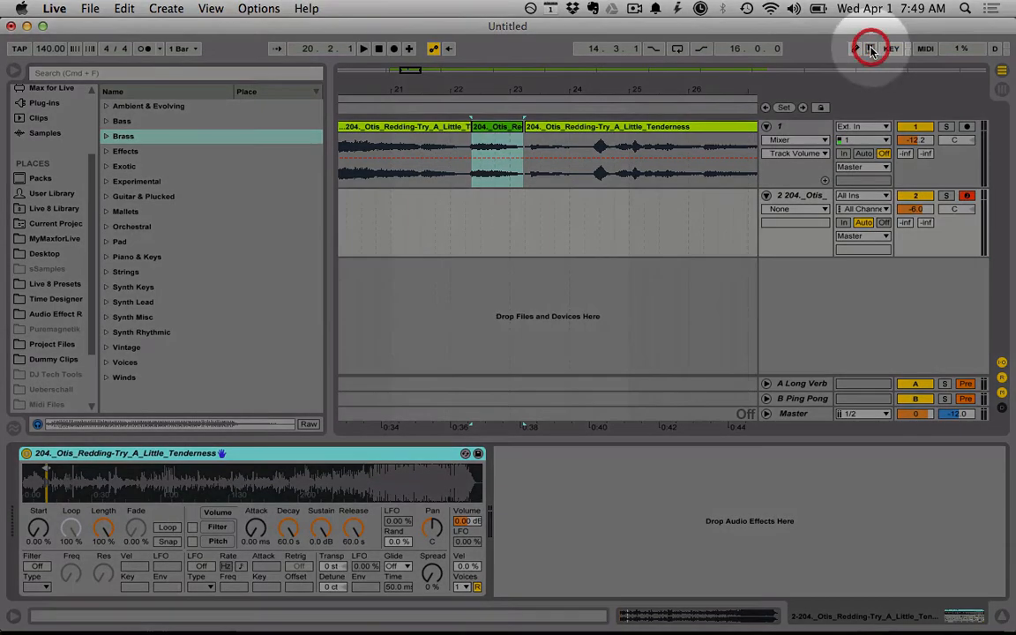
key("a")
key("a")
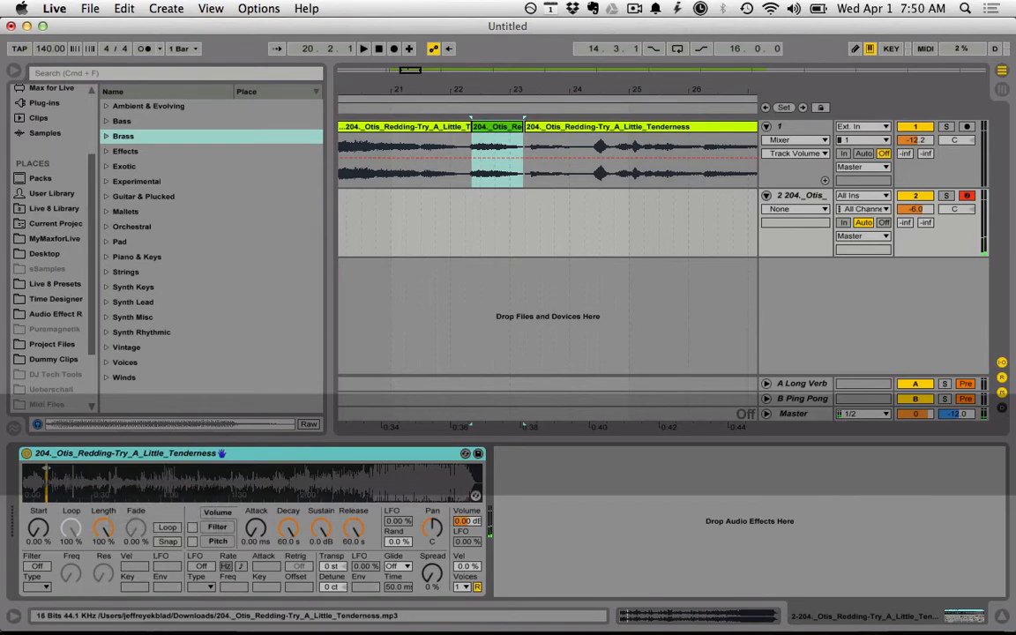
Step: Turn on Snap for the Simpler sample and audition it in different keyboard octaves
mouse_move(48, 479)
left_mouse_down()
mouse_move(52, 582)
mouse_move(302, 477)
left_mouse_up()
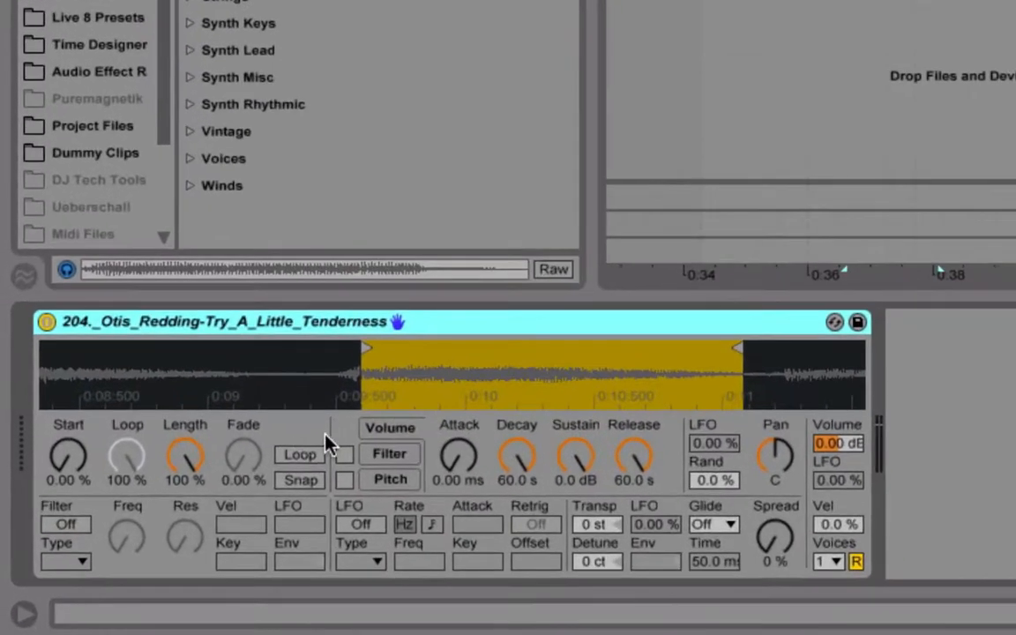
left_click(167, 527)
left_click(300, 481)
key("a")
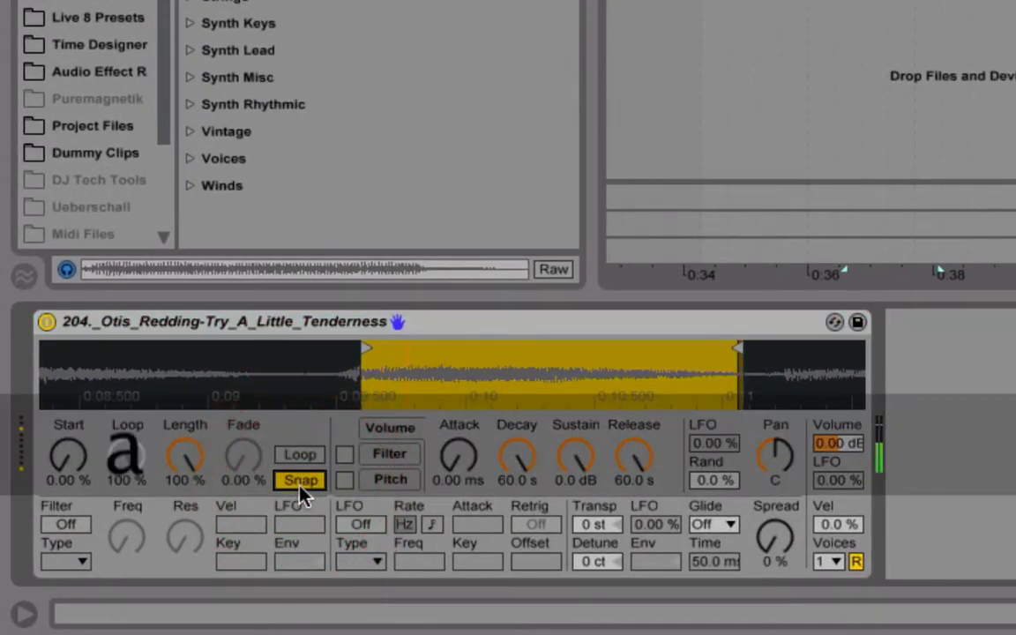
key("a")
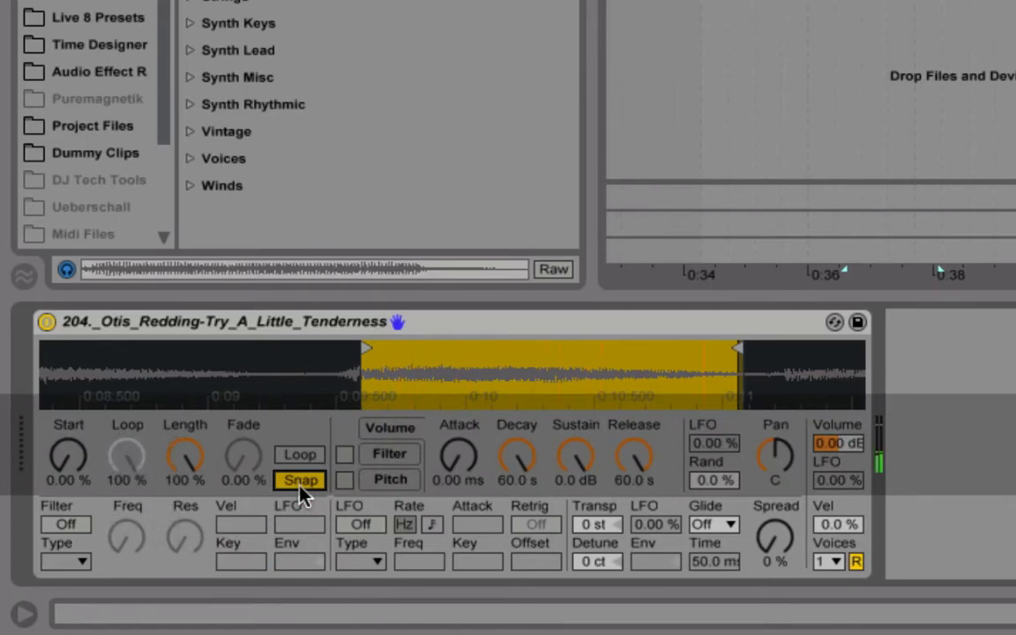
key("z")
key("z")
key("a")
key("x")
key("a")
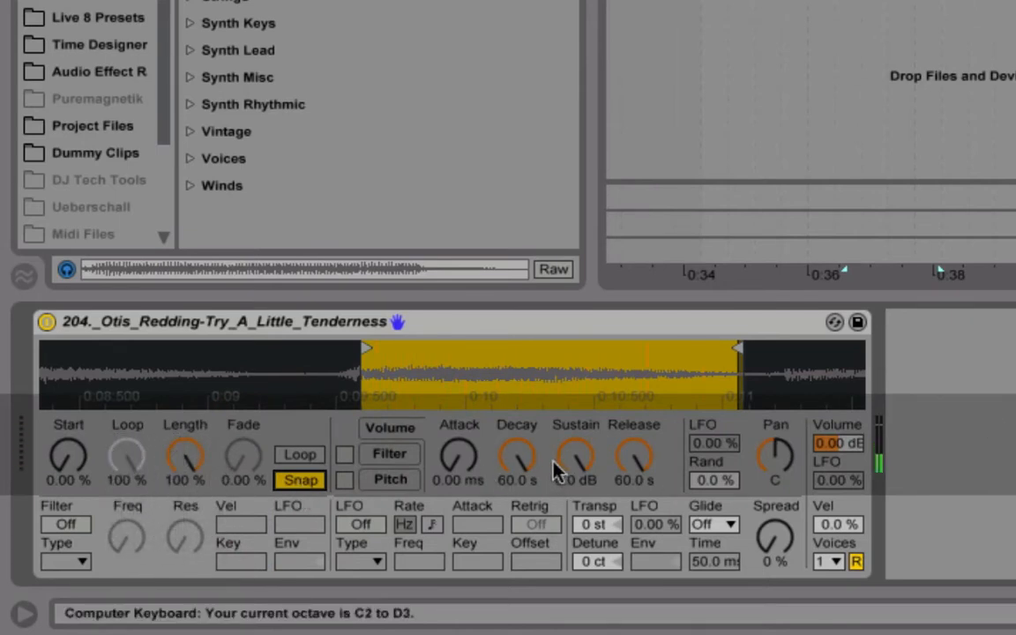
Step: Set the Simpler's volume Decay to 85.9 ms, audition a lower Sustain and return Sustain to 0.0 dB
left_click_drag(556, 472, 555, 479)
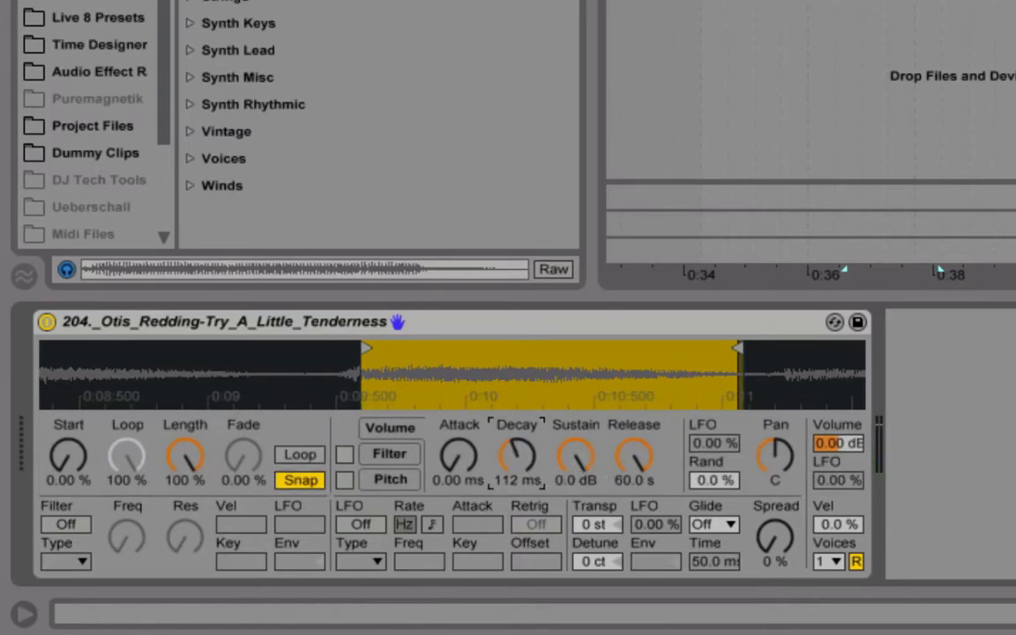
key("a")
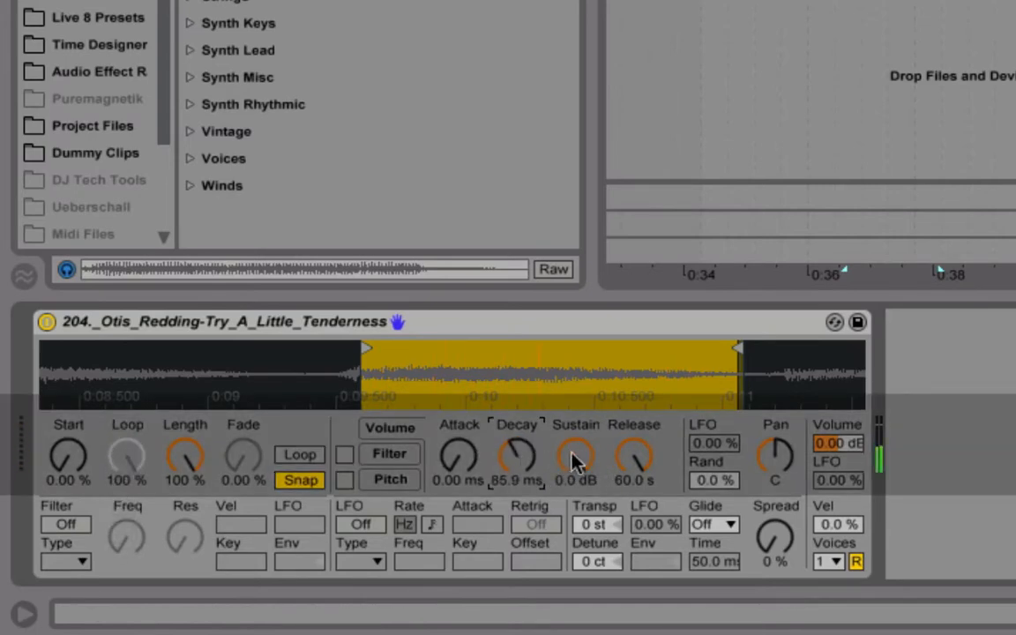
left_click_drag(579, 457, 575, 494)
key("a")
key("a")
key("a")
key("a")
left_click_drag(575, 452, 579, 397)
Step: Set the Simpler's volume Release to 55.5 ms, auditioning the sample while adjusting it
left_click_drag(628, 457, 628, 529)
key("a")
key("a")
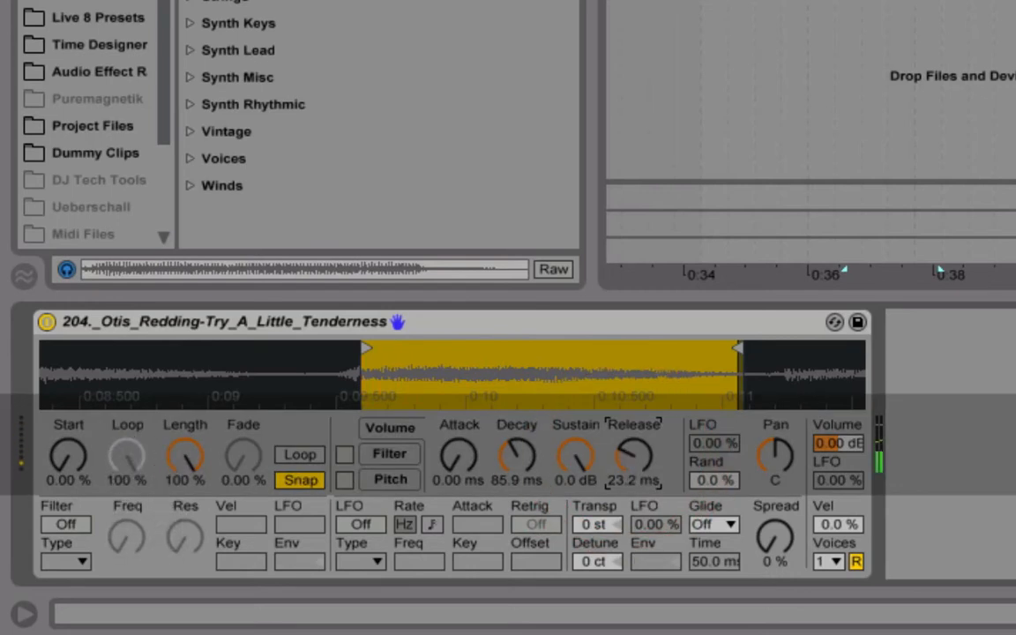
key("a")
left_click_drag(628, 460, 628, 448)
key("a")
key("a")
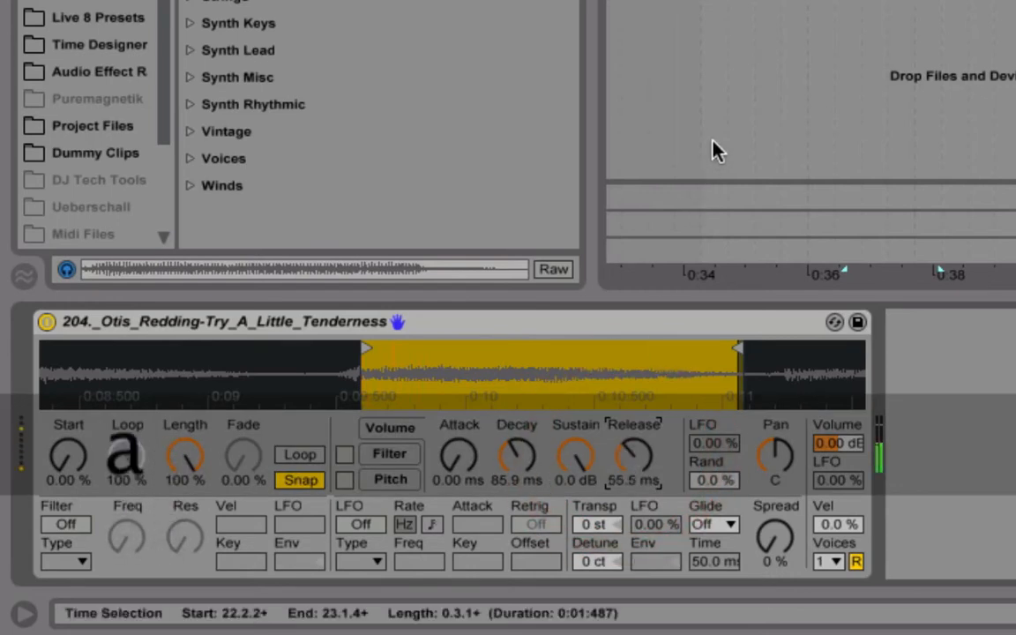
key("d")
key("a")
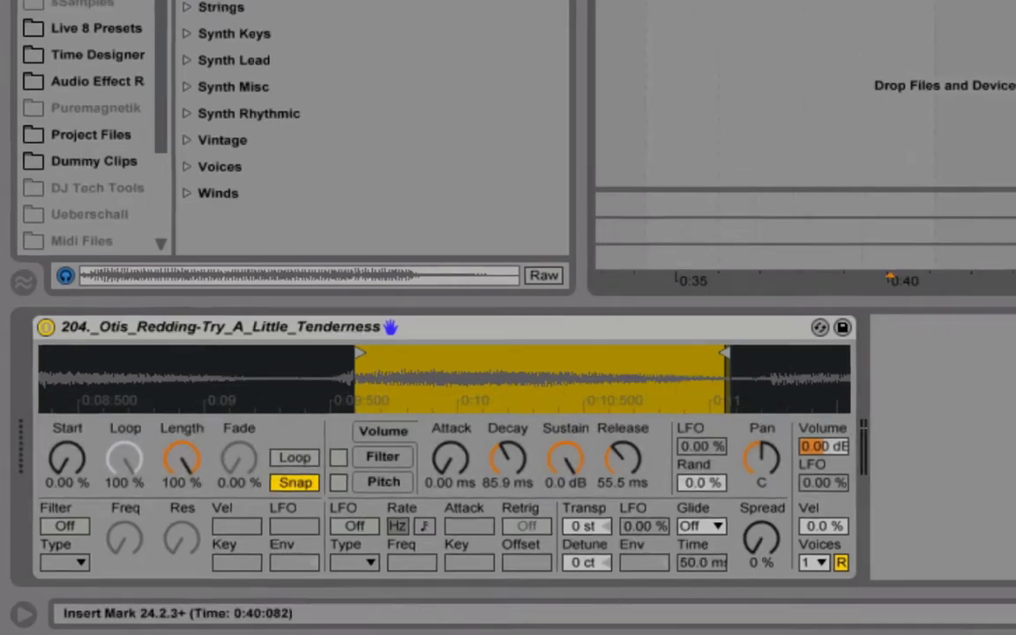
Step: Audition the song from 24.2.3 and select the short hit there up to 24.3.2
left_click(505, 153)
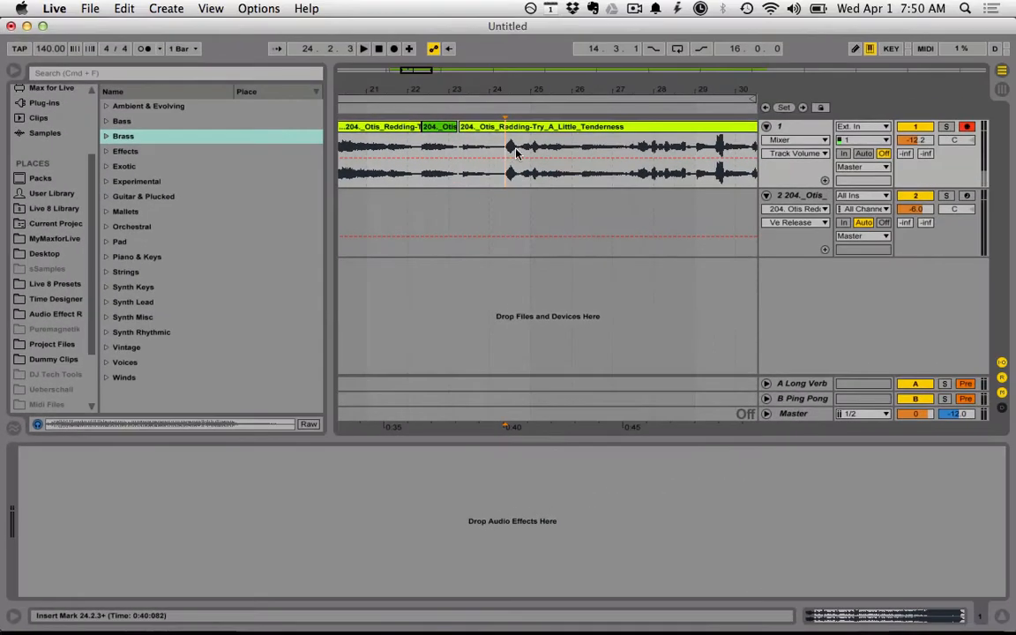
key("space")
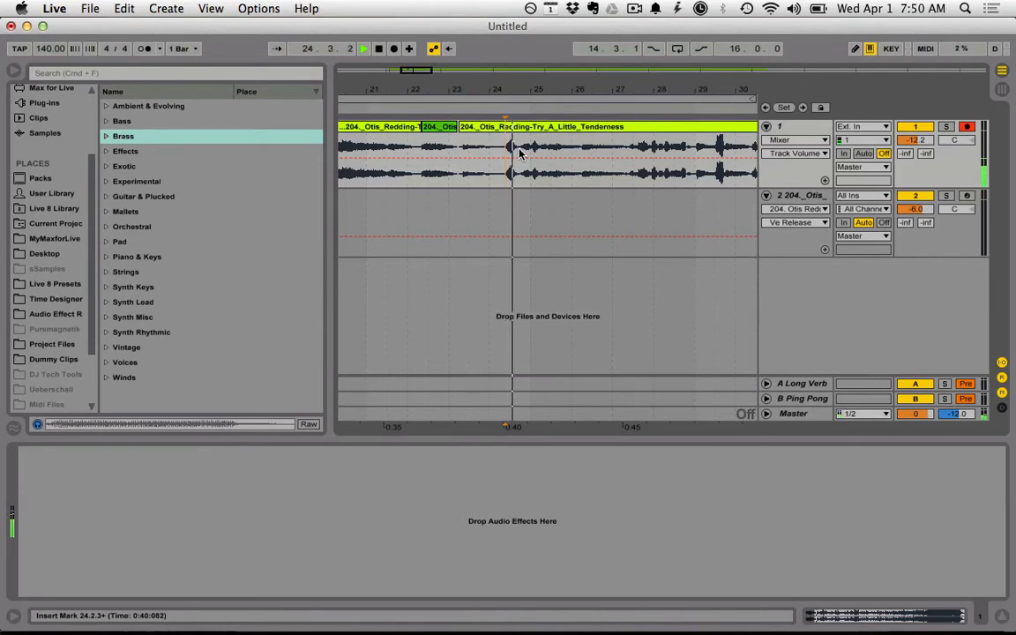
left_click(508, 152)
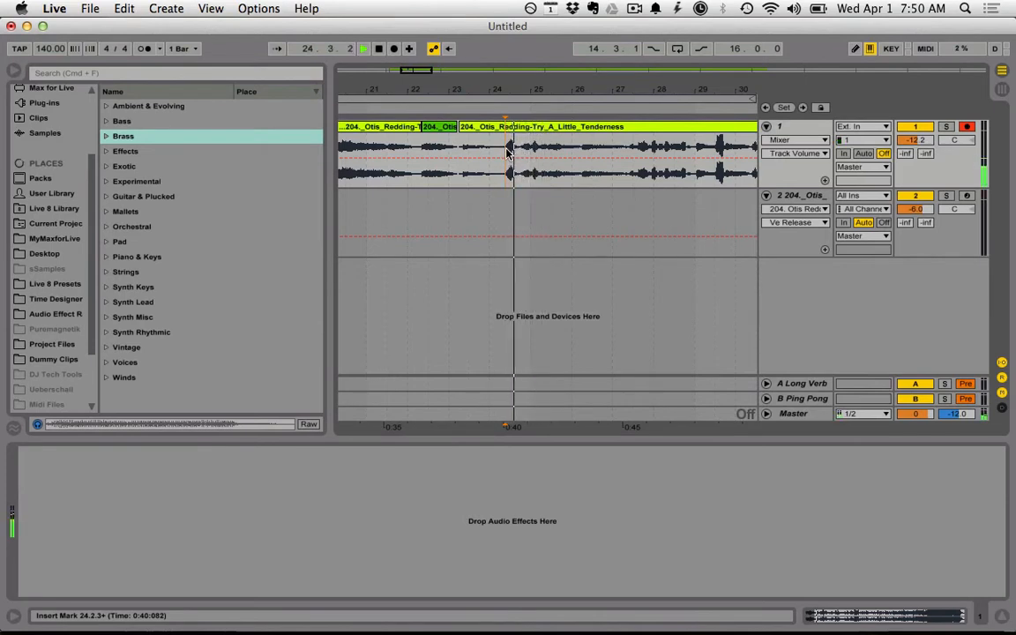
left_click_drag(509, 151, 512, 151)
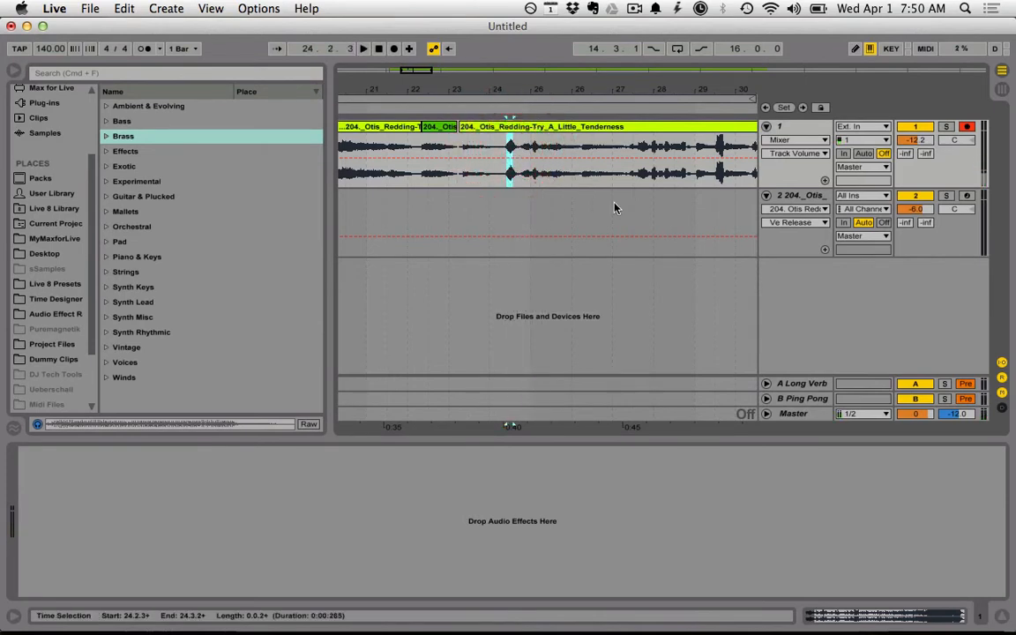
Step: Insert another MIDI track directly below the Otis Redding audio track
left_click(307, 8)
mouse_move(166, 8)
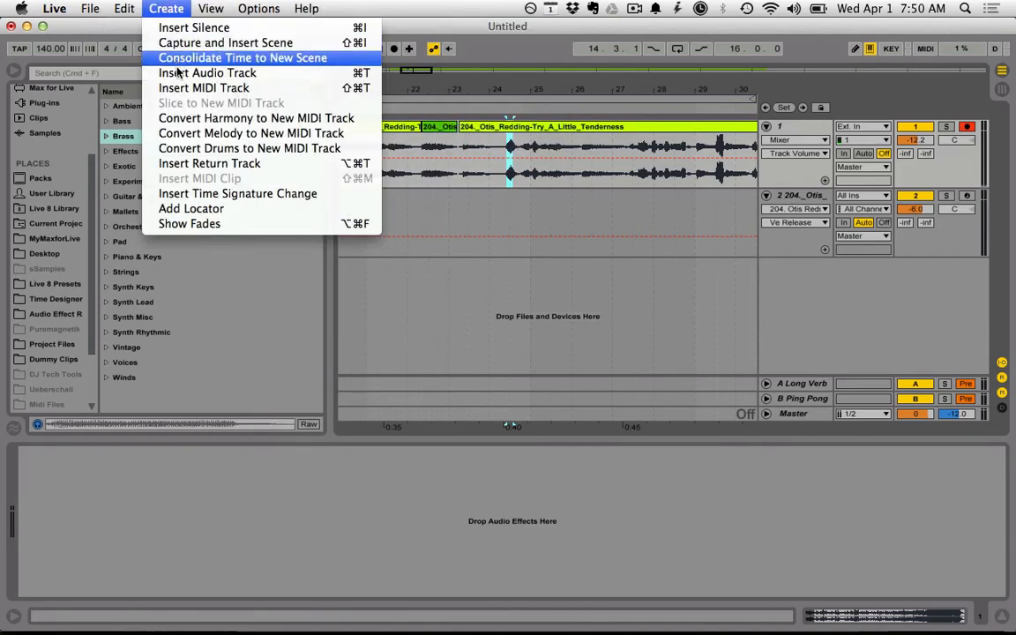
left_click(178, 88)
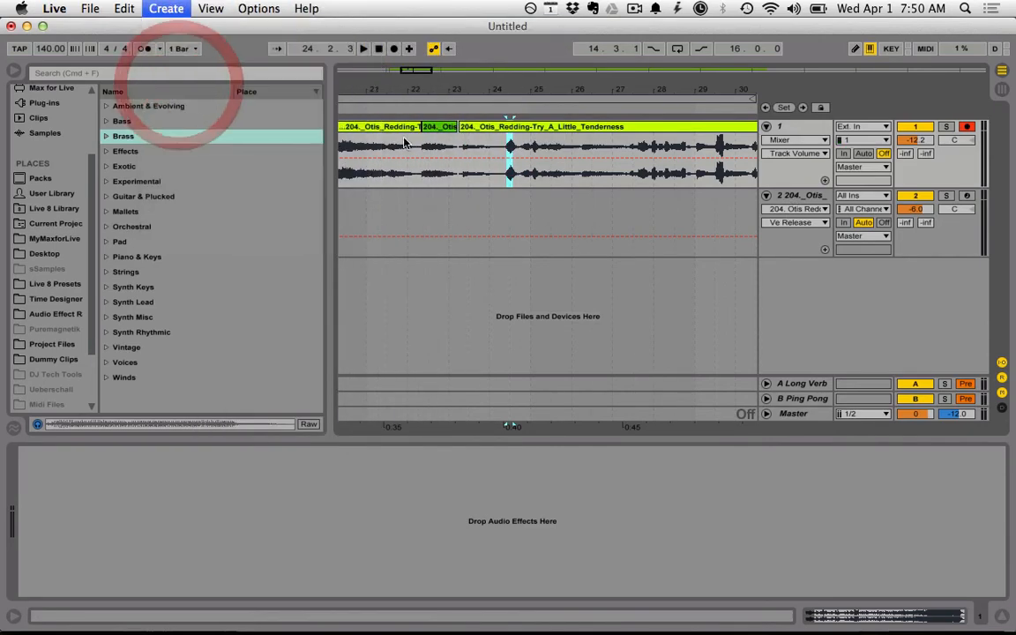
Step: Split the short hit from 24.2.3 to 24.3.3 into its own clip and load it as a Simpler on the new MIDI track
left_click_drag(506, 84, 595, 170)
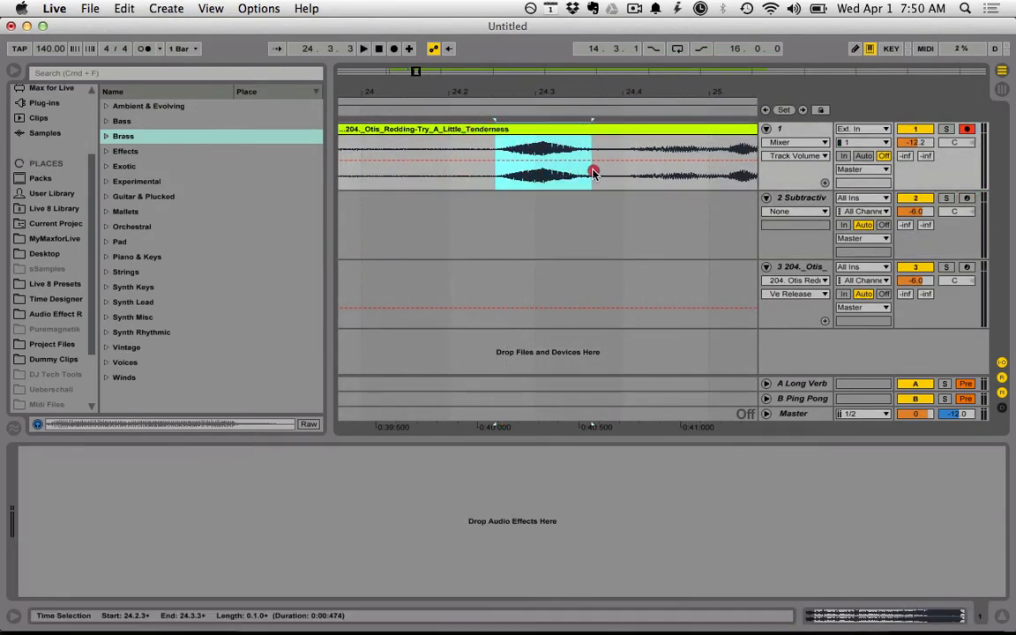
key("super+e")
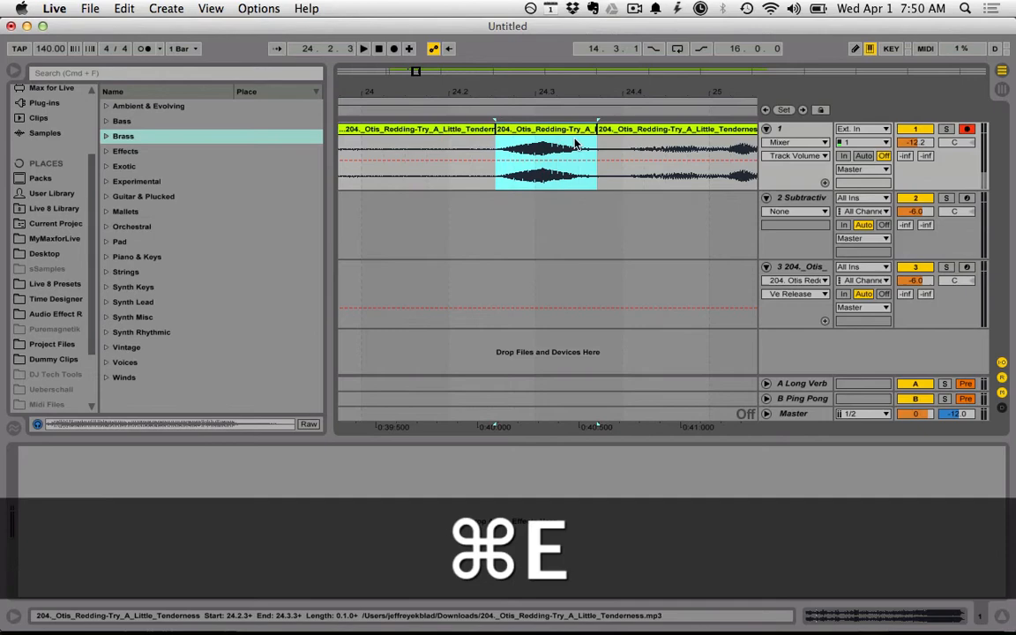
left_click(796, 267)
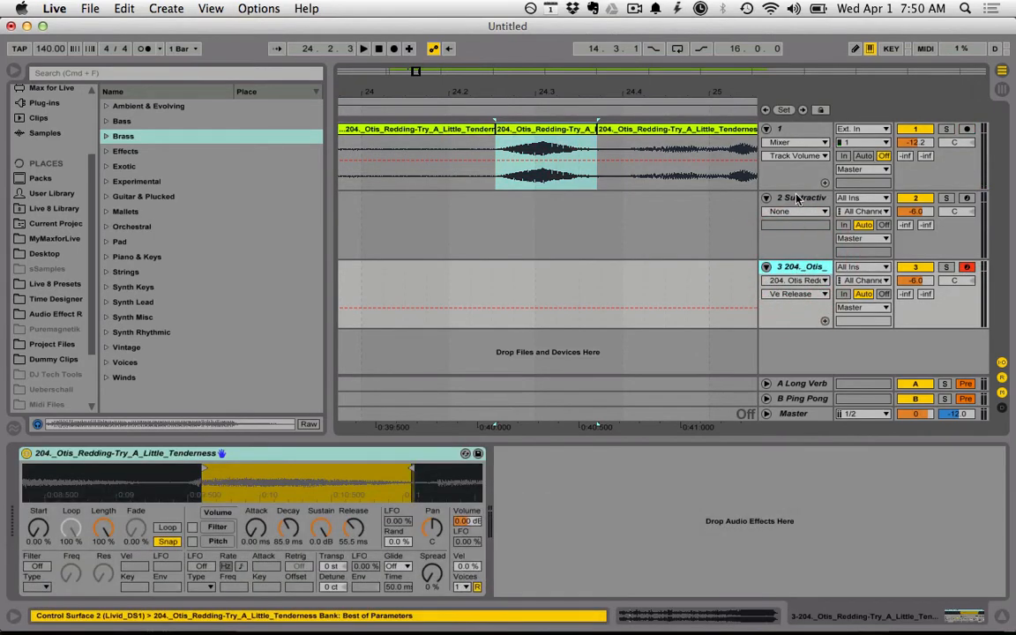
left_click(796, 199)
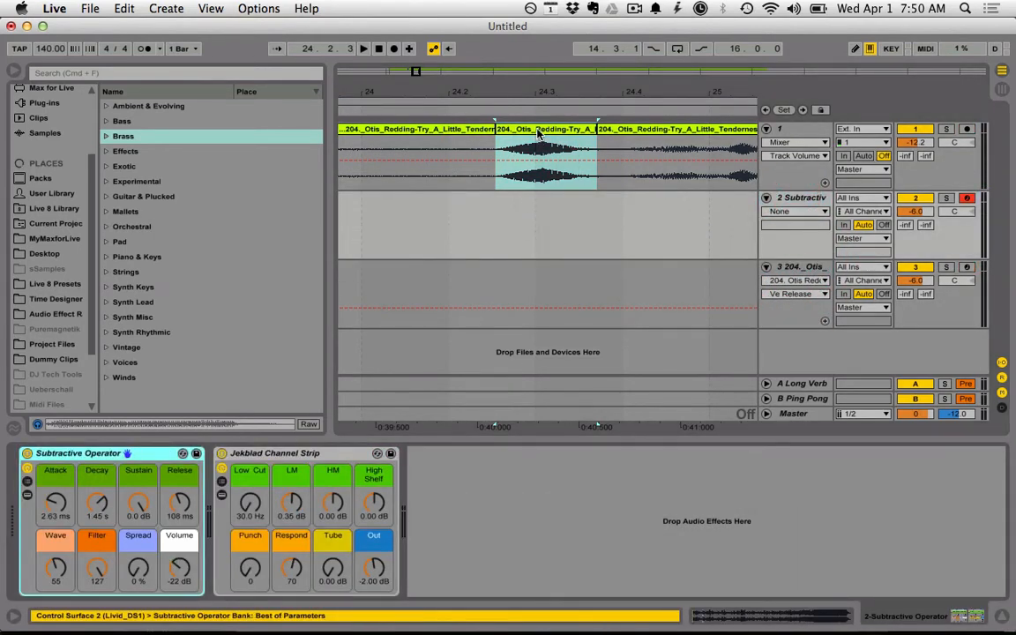
left_click_drag(538, 133, 499, 479)
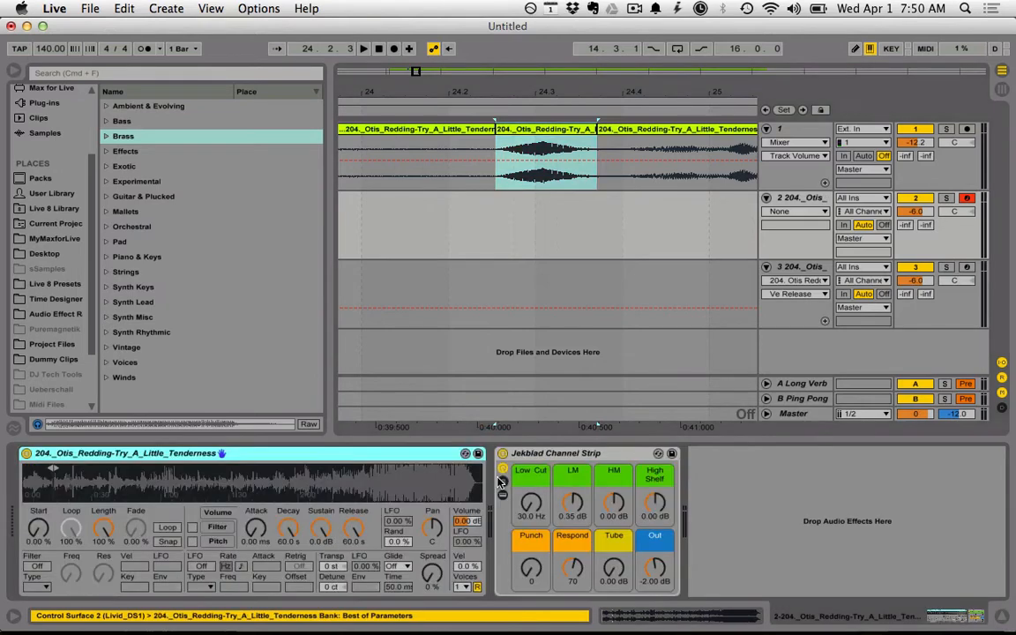
Step: Shift the computer keyboard's octave range to C3–D4 and audition the newly loaded hit
key("super+k")
key("z")
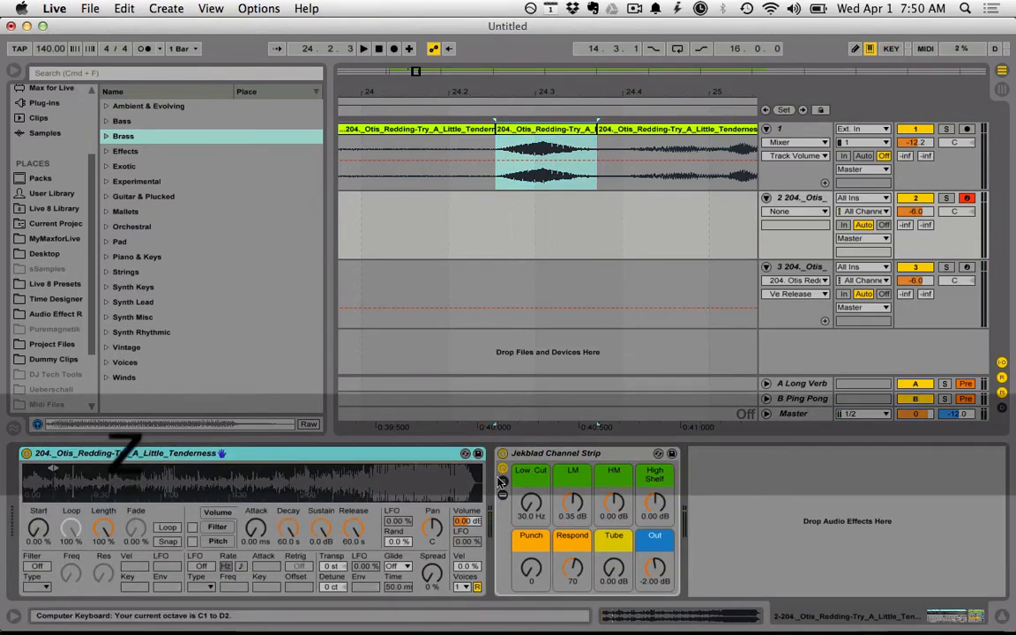
key("x")
key("x")
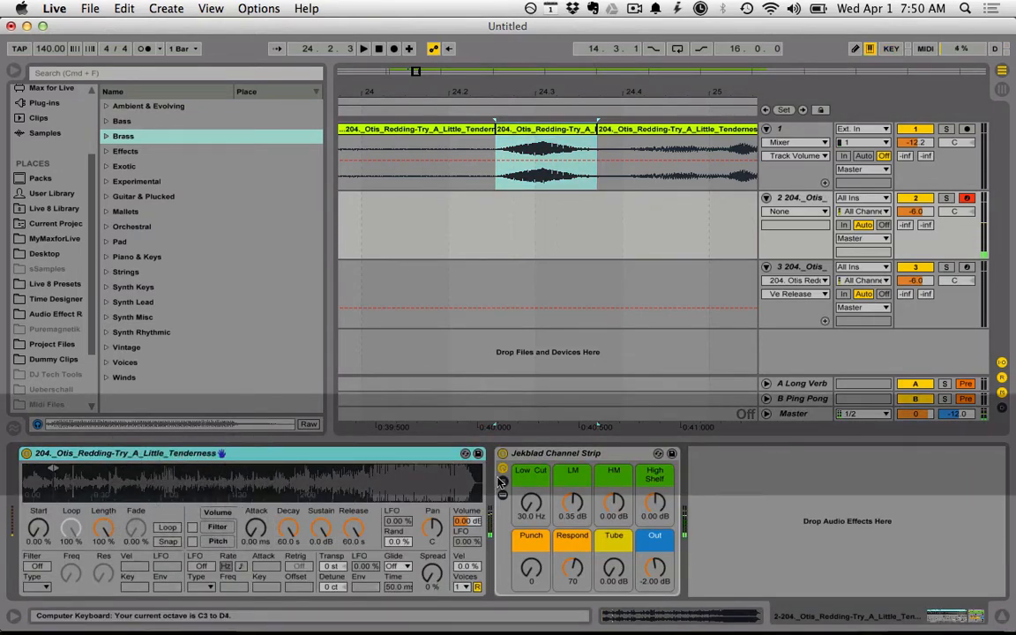
Step: Rename the new hit's MIDI track "oh"
left_click(817, 197)
key("super+r")
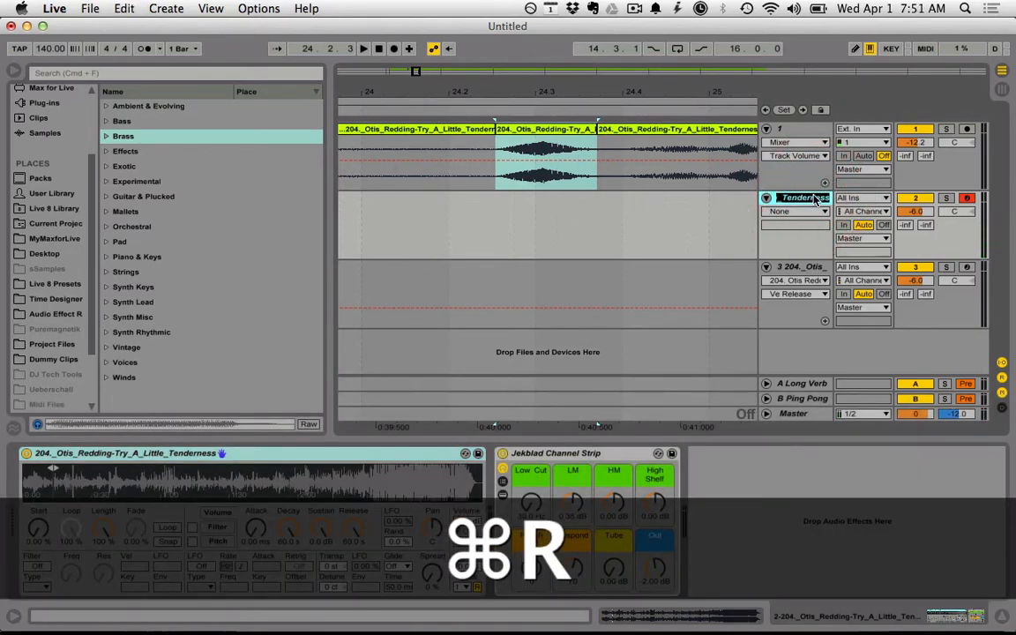
left_click(814, 197)
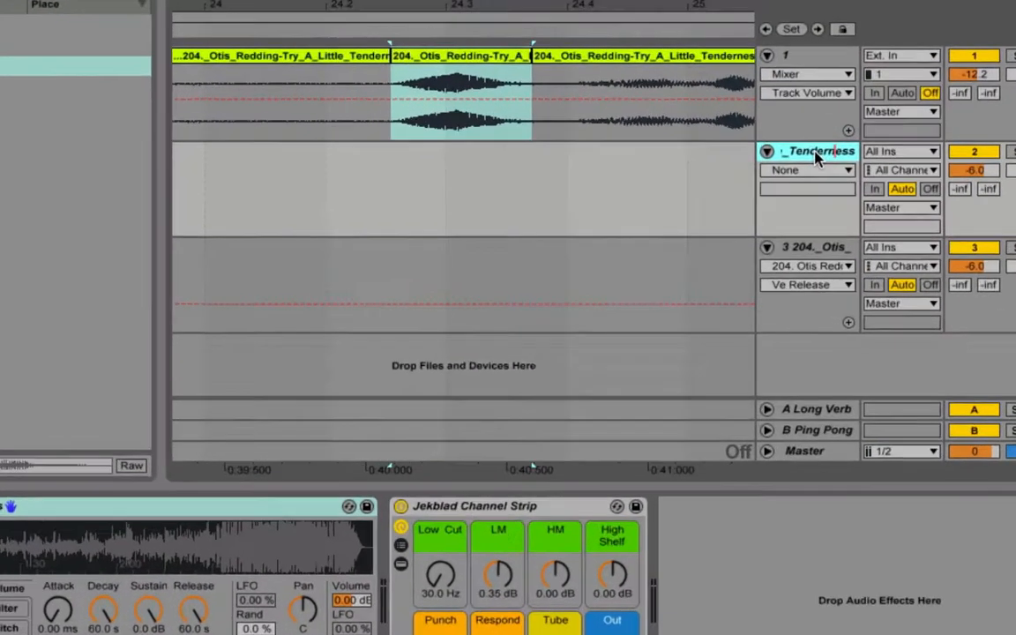
left_click(806, 233)
right_click(829, 120)
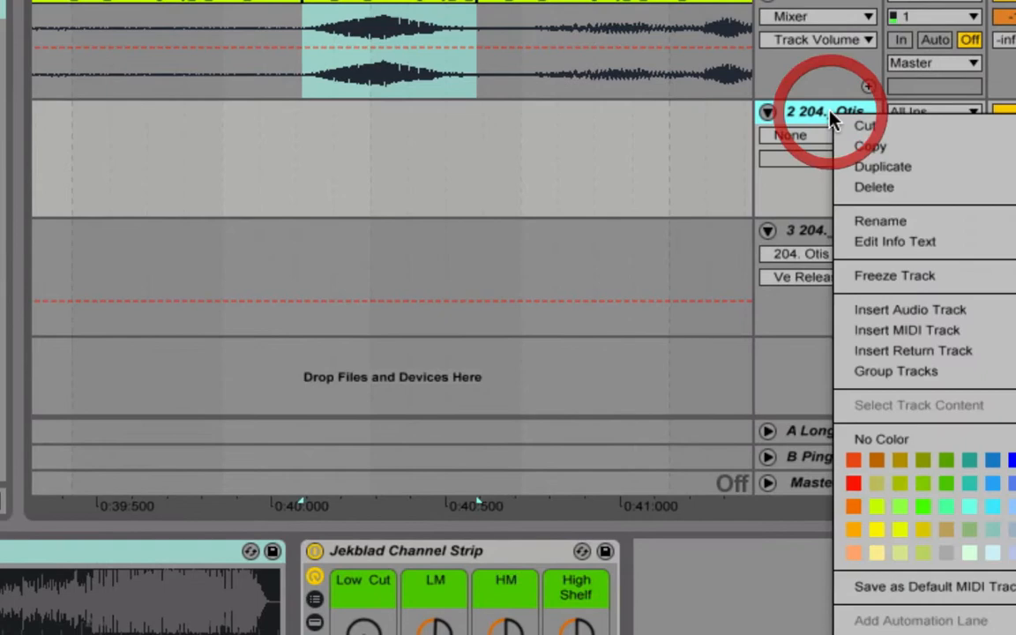
left_click(900, 218)
type("oh")
key("Return")
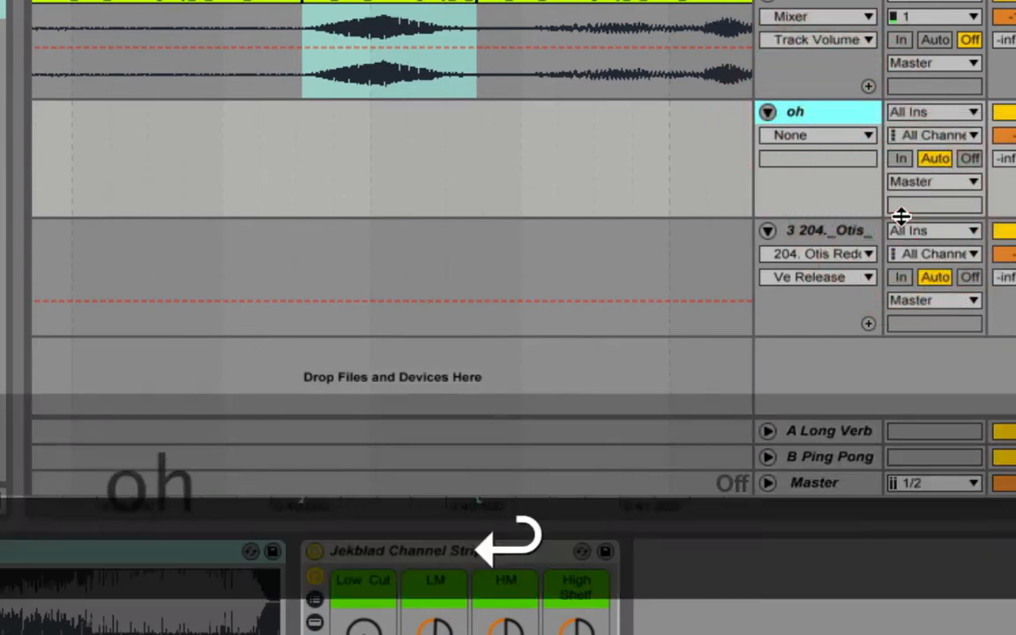
Step: Rename the first Simpler's MIDI track, below "oh", as "terrible"
right_click(839, 229)
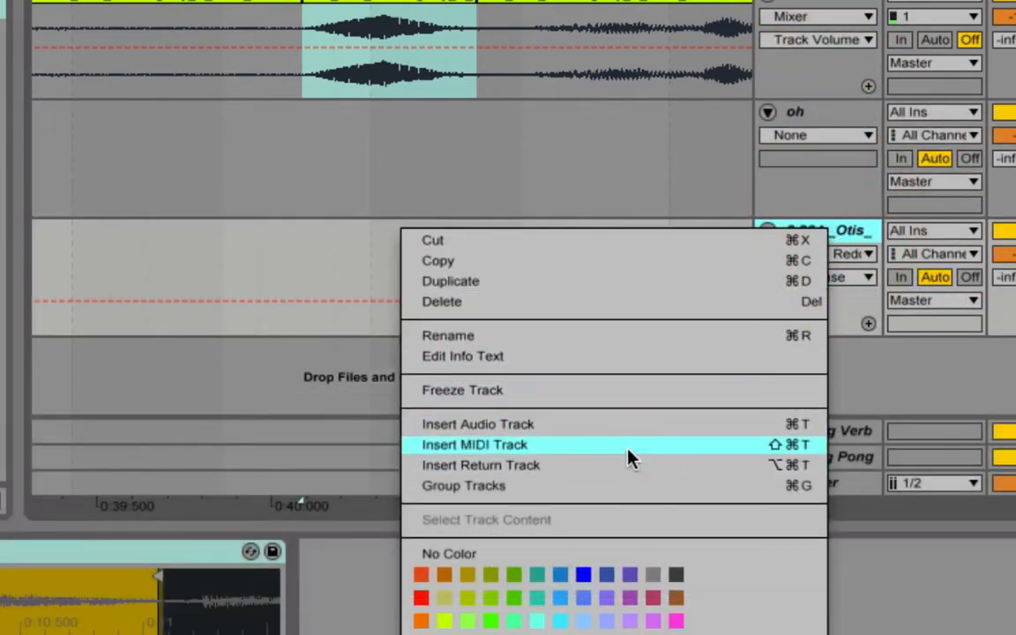
left_click(624, 336)
type("terrible")
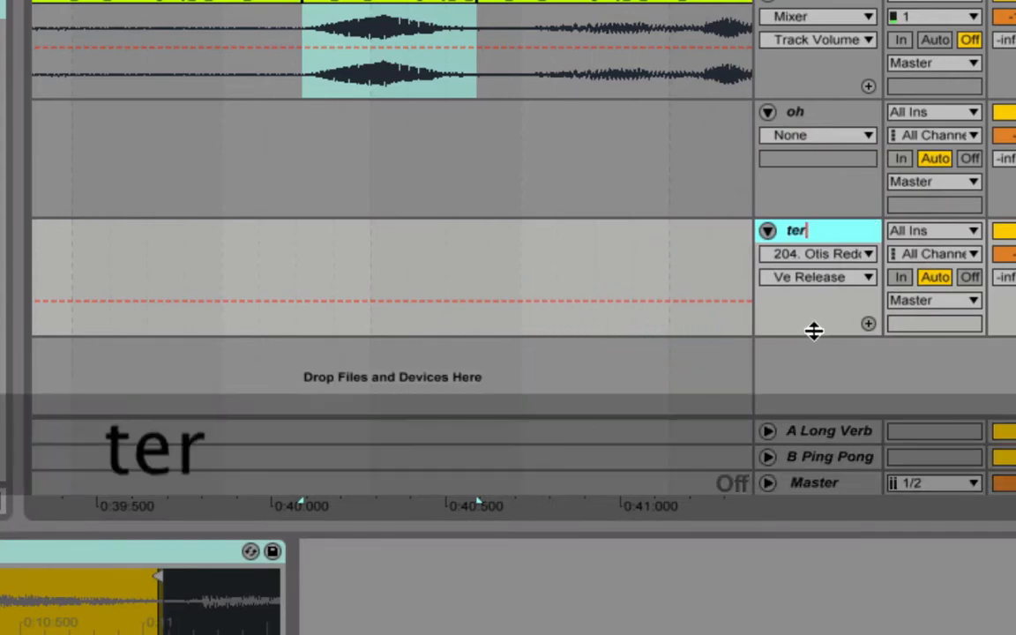
key("Return")
Step: Audition the song after the split hit and split the passage from 26.1.4 to 27.2.2 into its own clip
left_click_drag(441, 1, 305, 1)
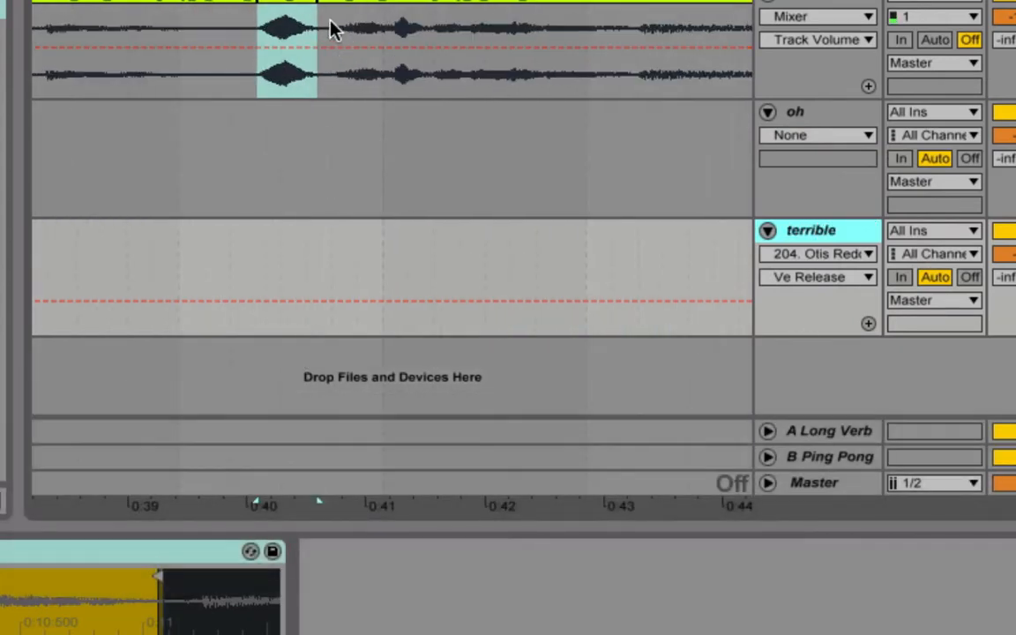
left_click(331, 29)
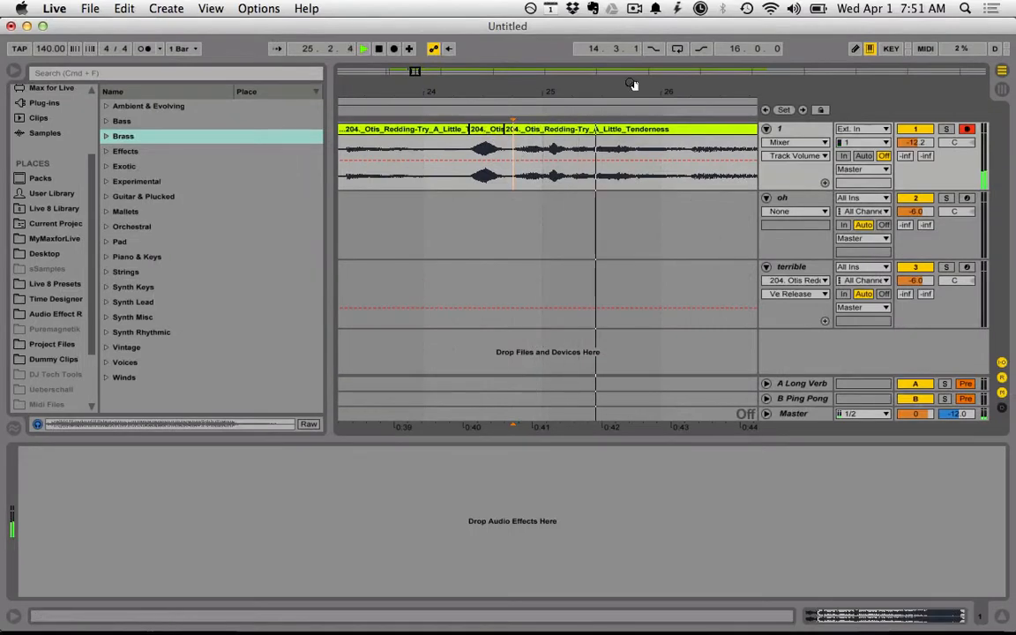
left_click_drag(628, 90, 489, 81)
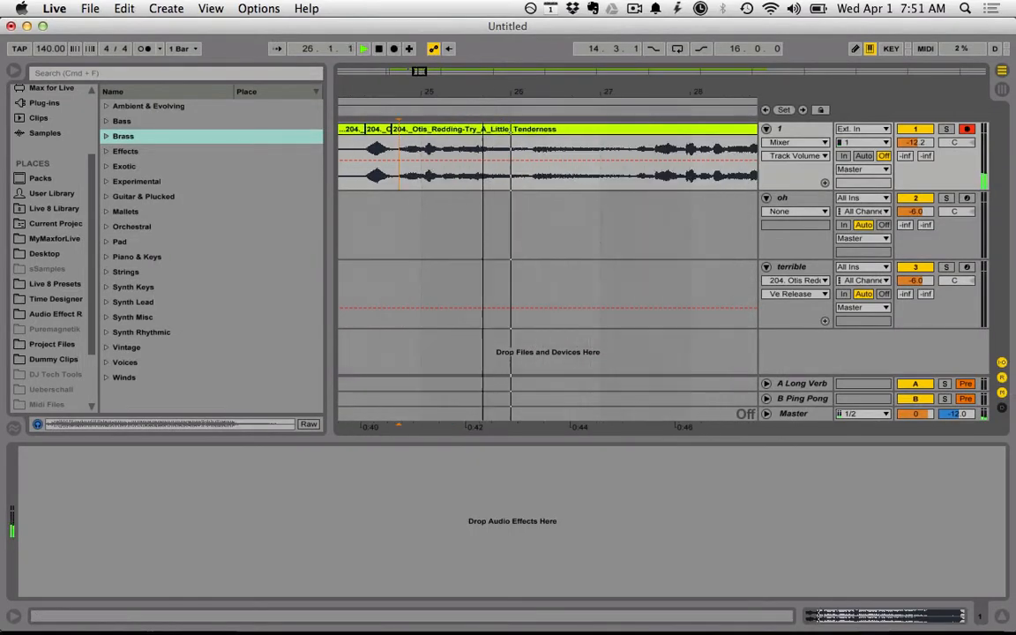
left_click(531, 155)
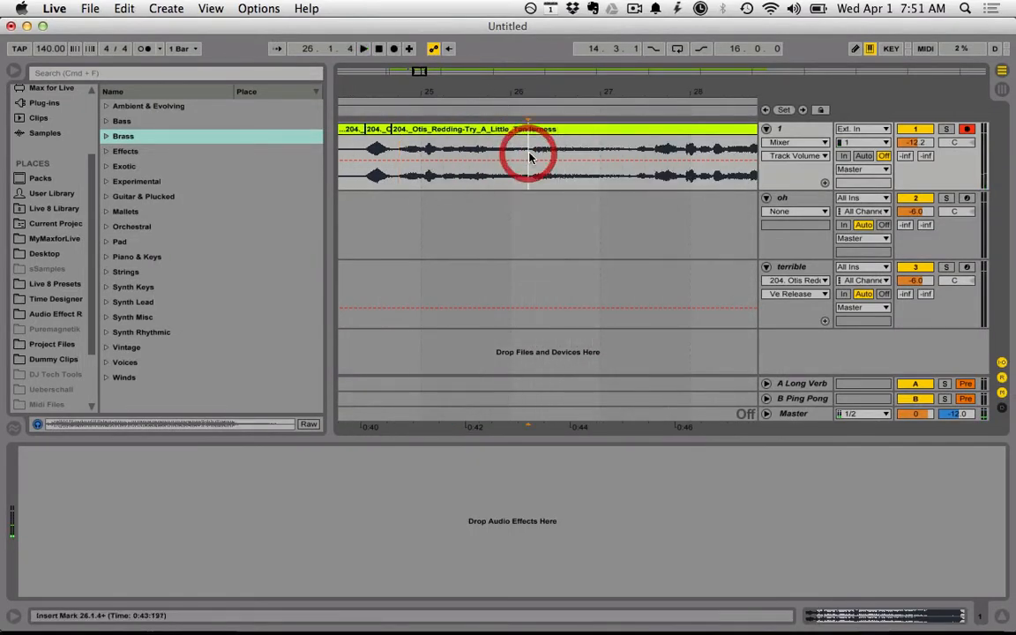
left_click_drag(532, 154, 633, 154)
key("super+e")
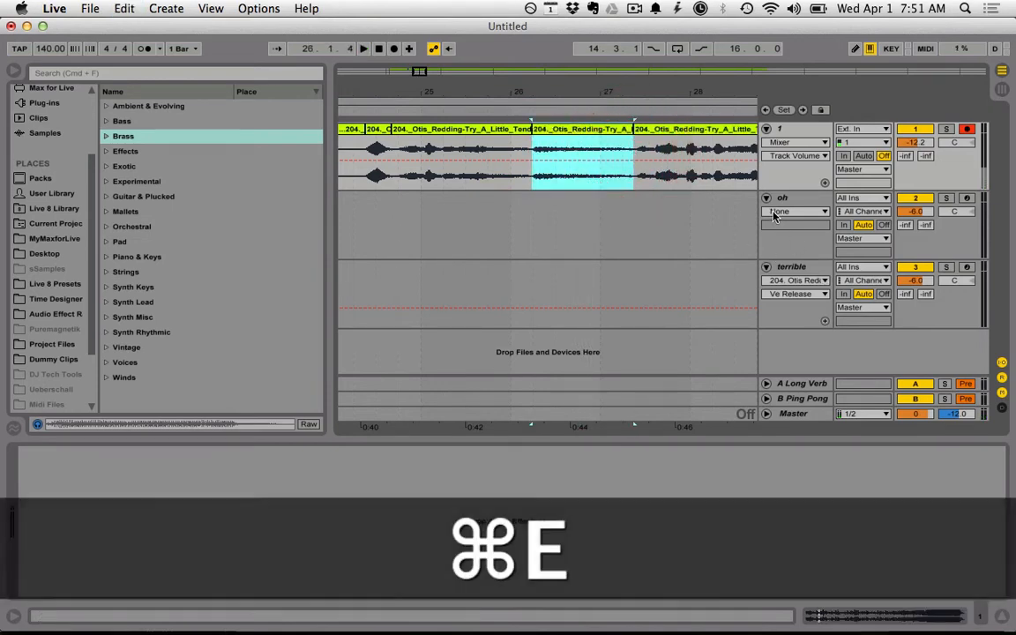
Step: Insert a MIDI track below the song's audio track, load the new clip into it as a Simpler and audition it
key("super+shift+t")
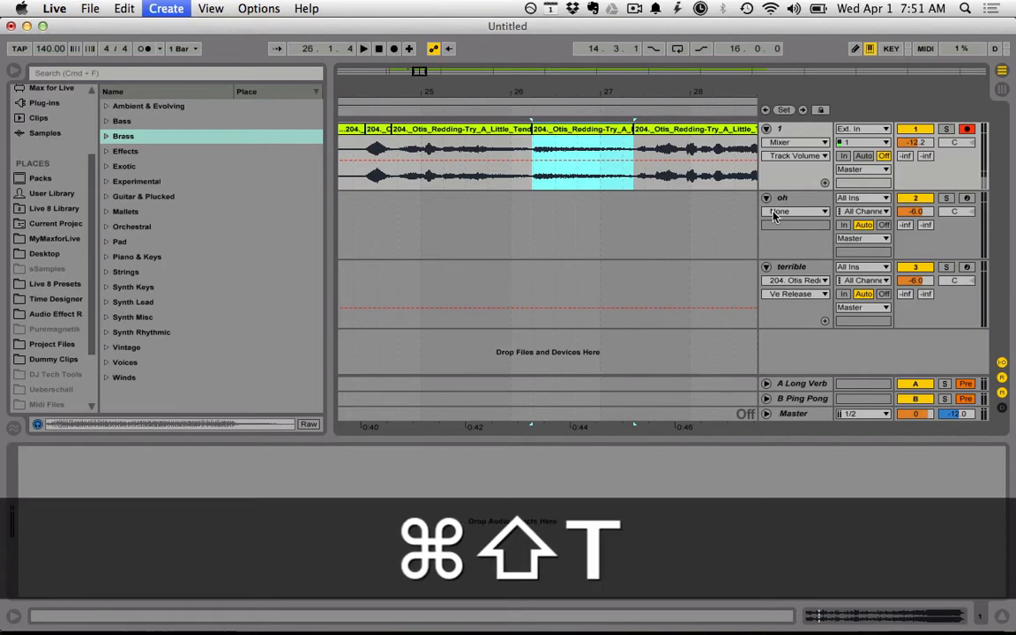
left_click_drag(578, 134, 540, 469)
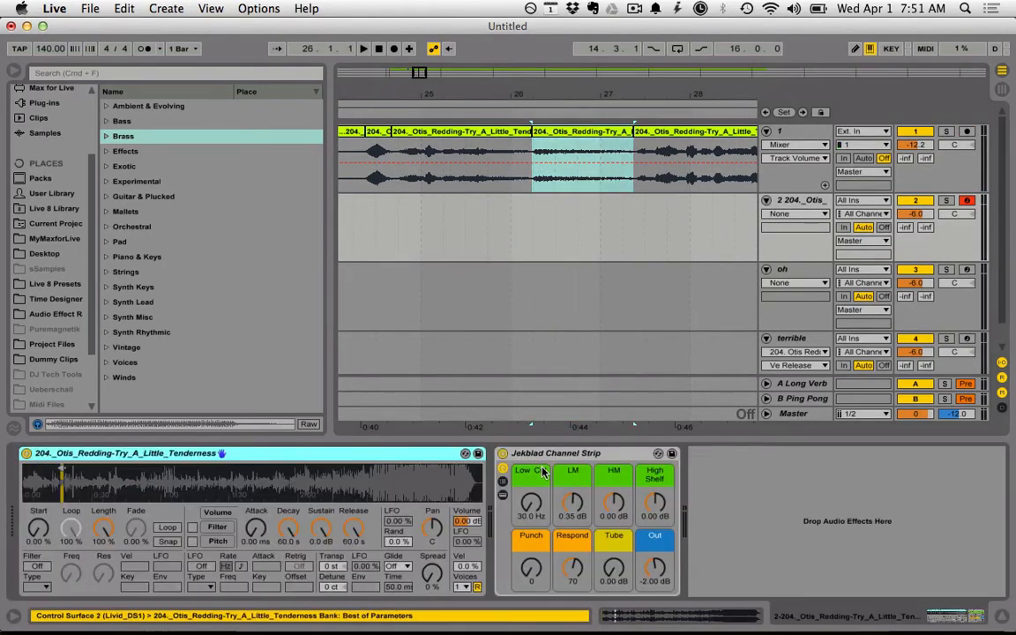
key("a")
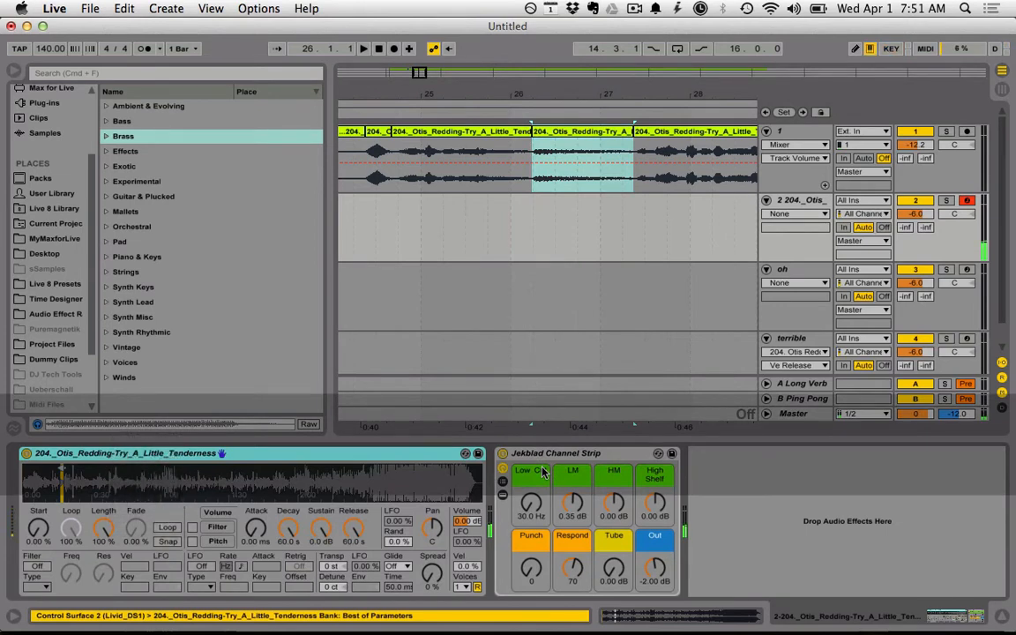
key("a")
key("a")
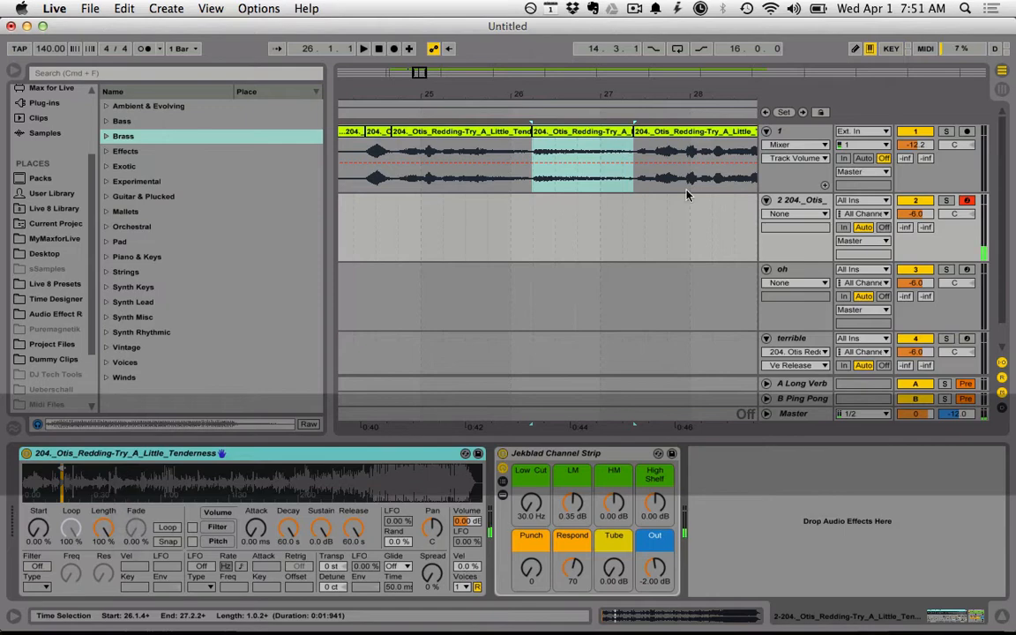
Step: Set the new Simpler's volume Release to 2.37 s, auditioning it against a 1.00 ms release
left_click_drag(533, 92, 533, 81)
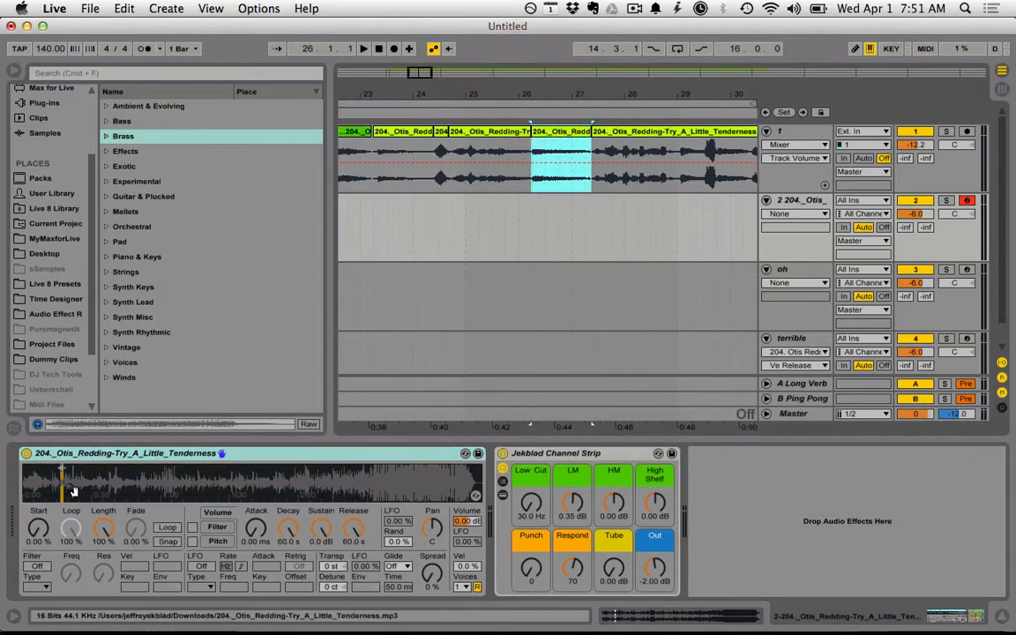
left_click_drag(72, 487, 485, 482)
left_click_drag(259, 484, 259, 516)
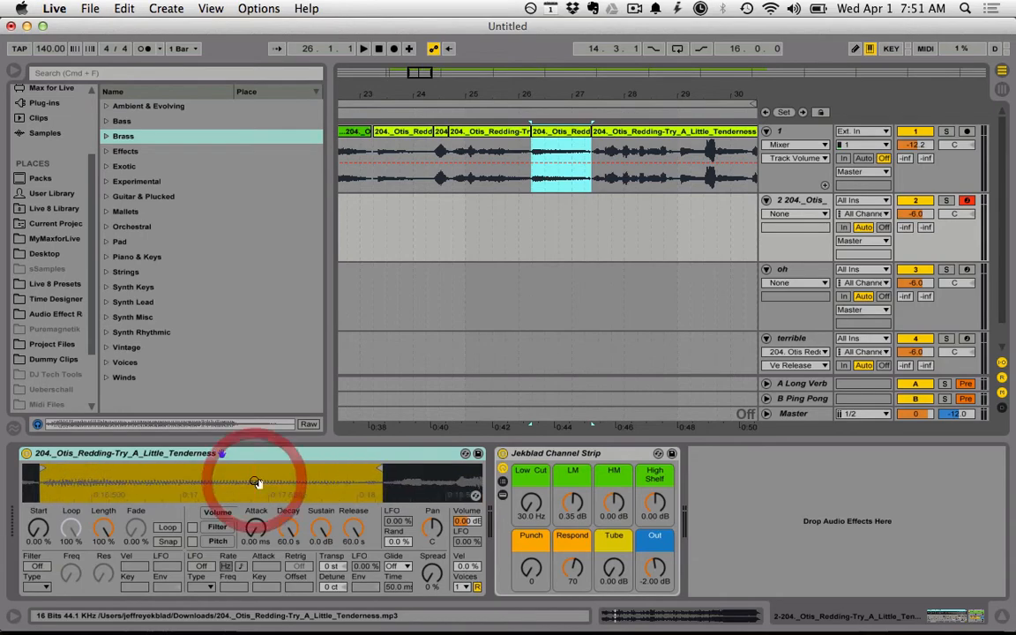
left_click_drag(350, 528, 351, 578)
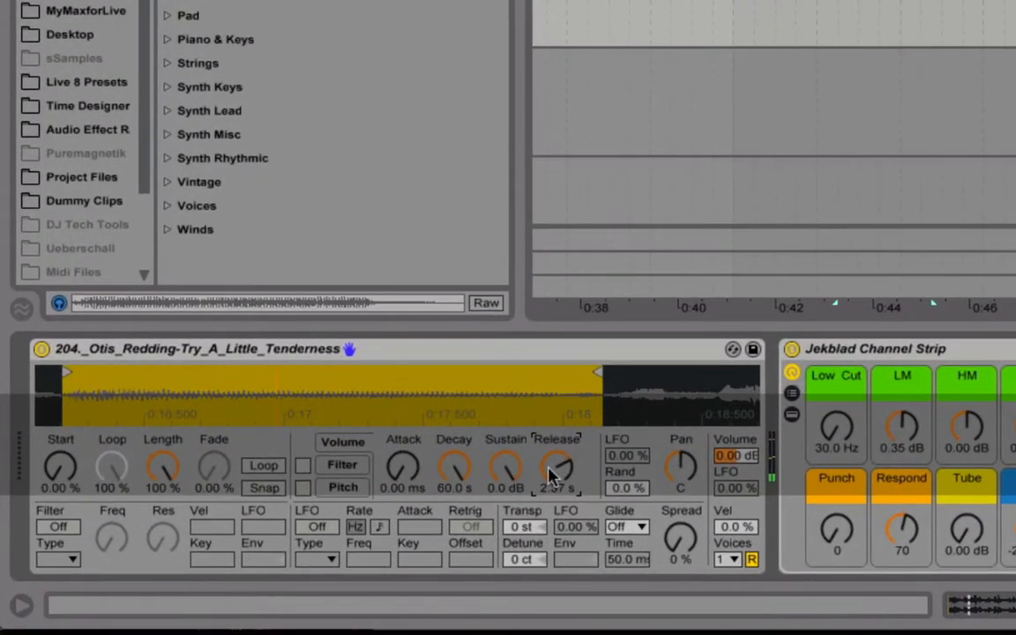
left_click_drag(462, 501, 461, 476)
left_click_drag(554, 474, 553, 529)
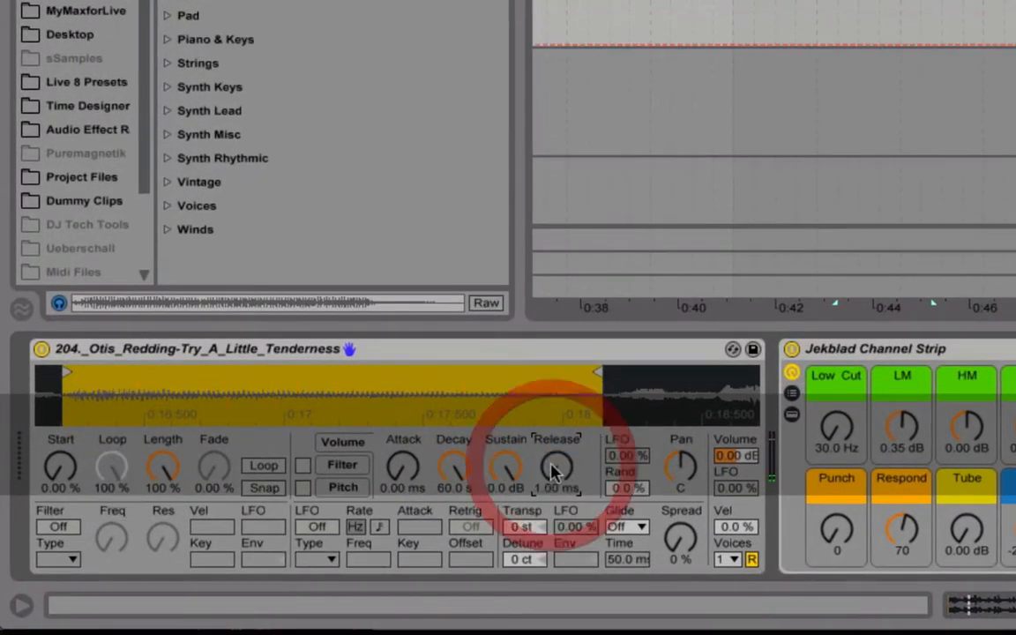
key("a")
key("a")
left_click_drag(554, 473, 554, 432)
left_click_drag(572, 470, 571, 454)
key("a")
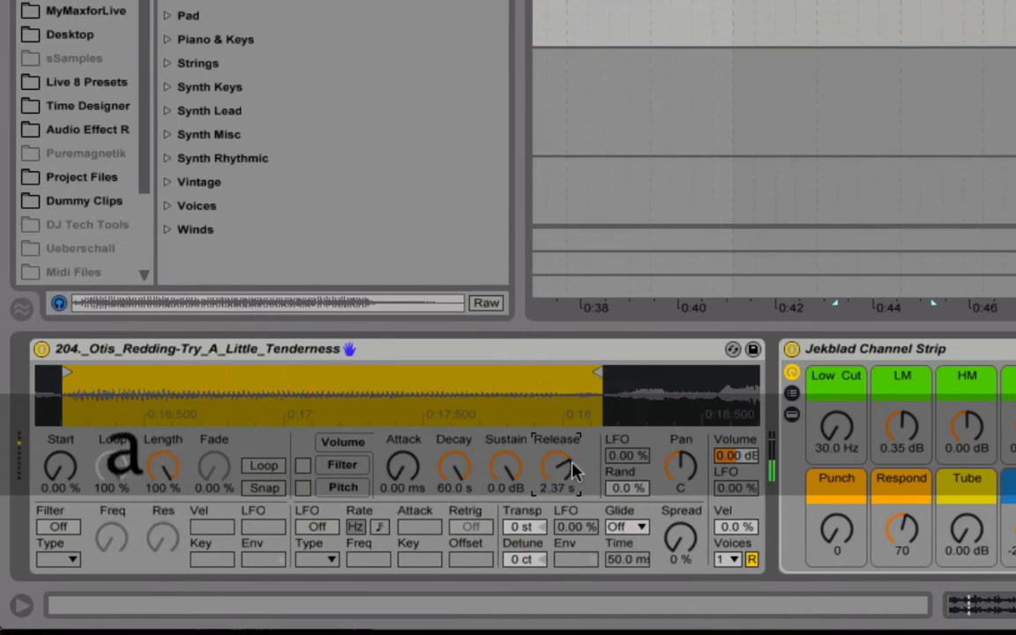
key("a")
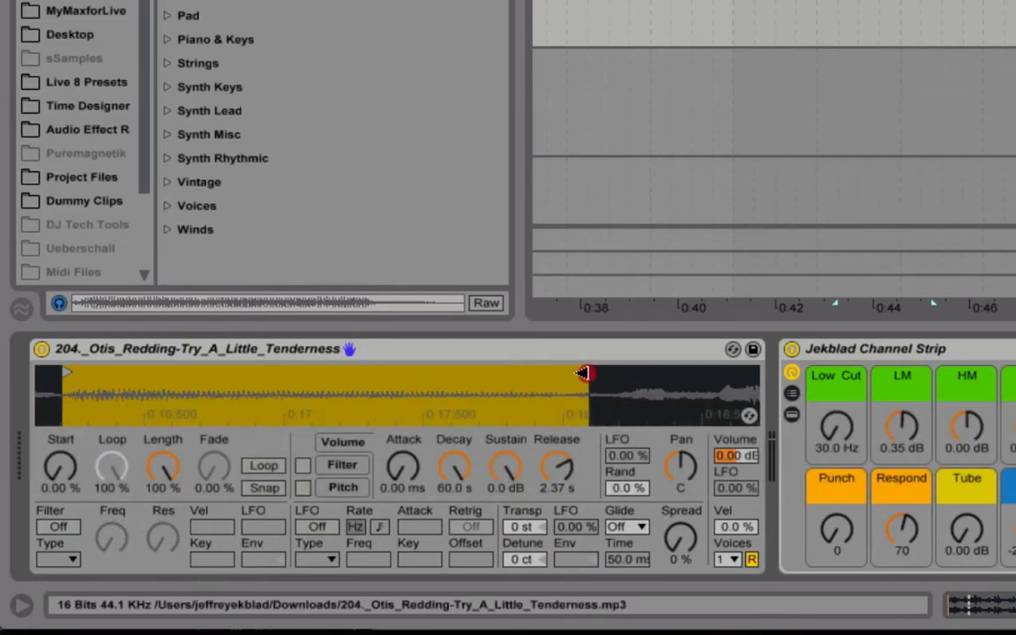
Step: Shorten the sample's end in the Simpler to just before 0:18 and audition the result
left_click_drag(583, 374, 561, 374)
key("a")
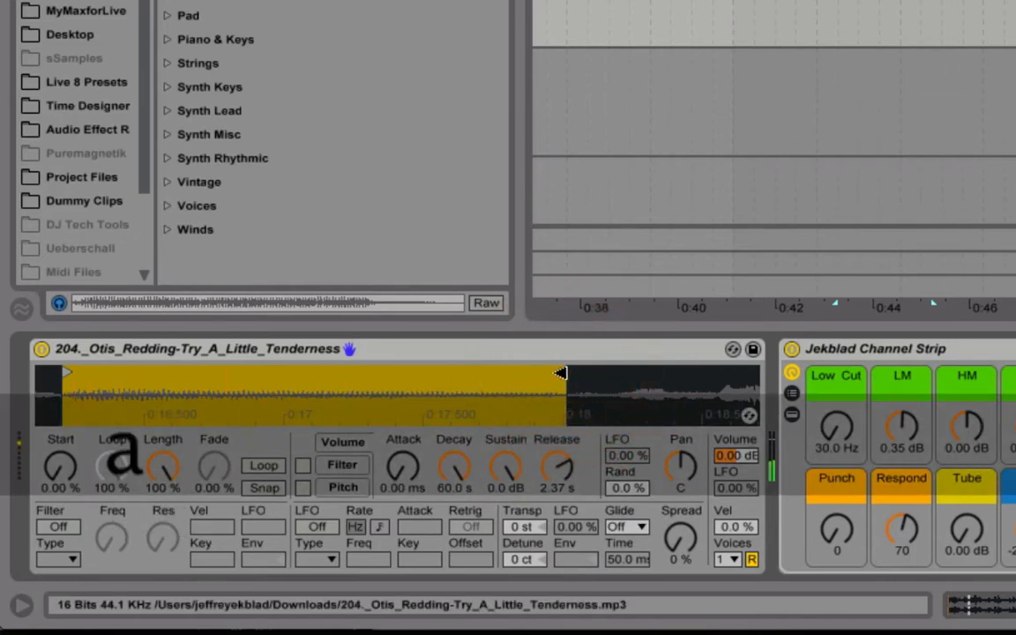
key("a")
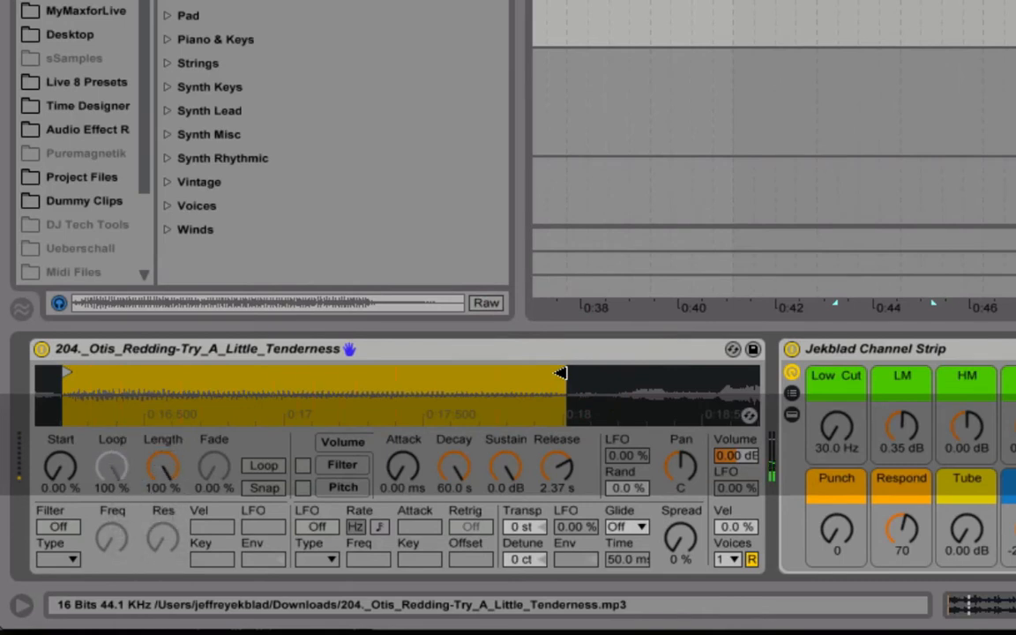
key("a")
key("a")
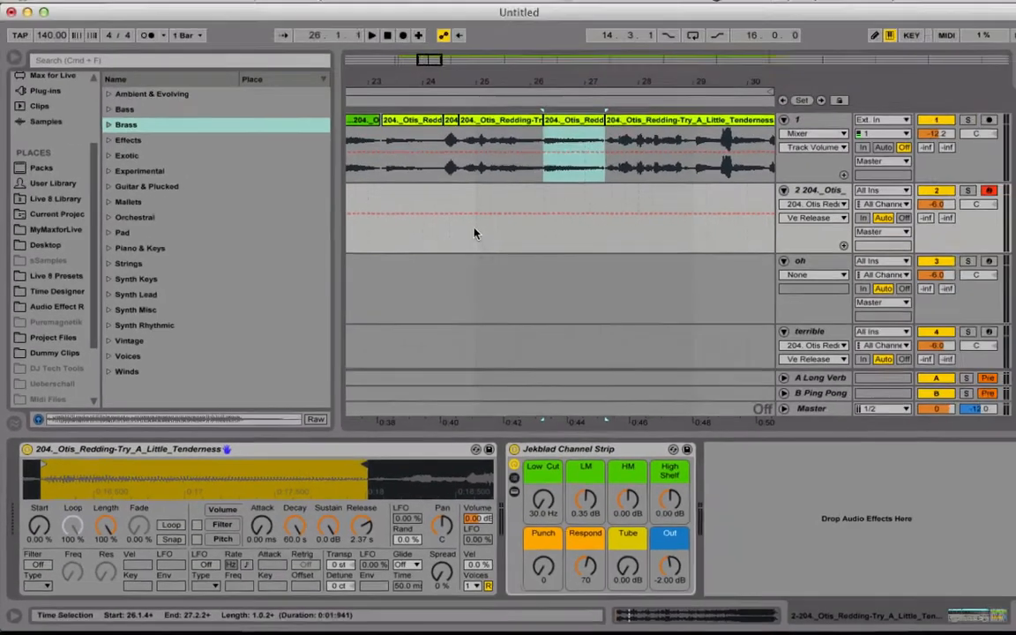
Step: Deactivate the Otis Redding audio track and show the whole song in the arrangement
left_click(475, 234)
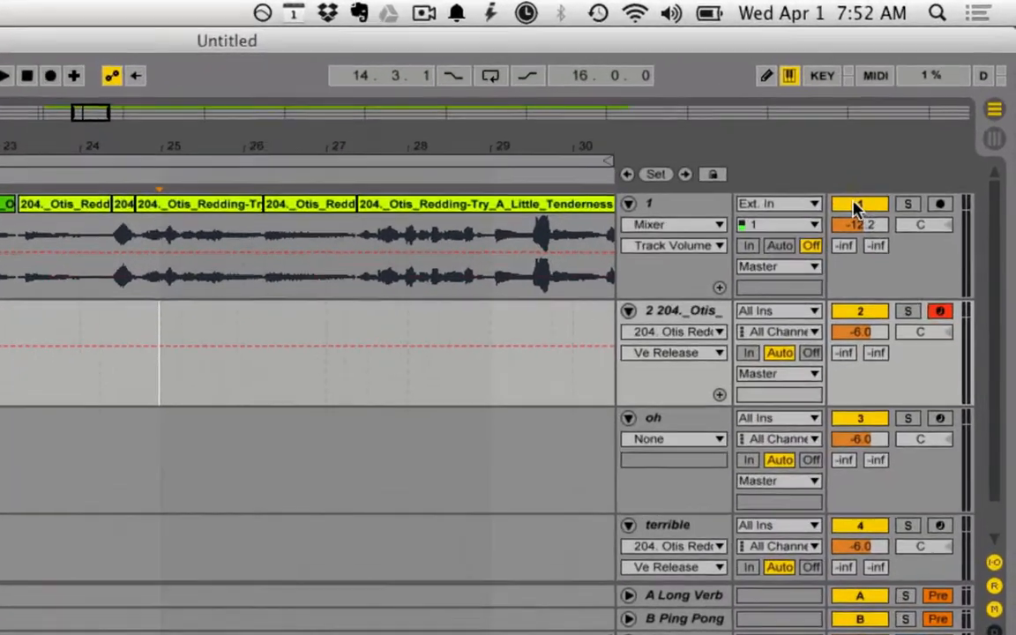
left_click(915, 131)
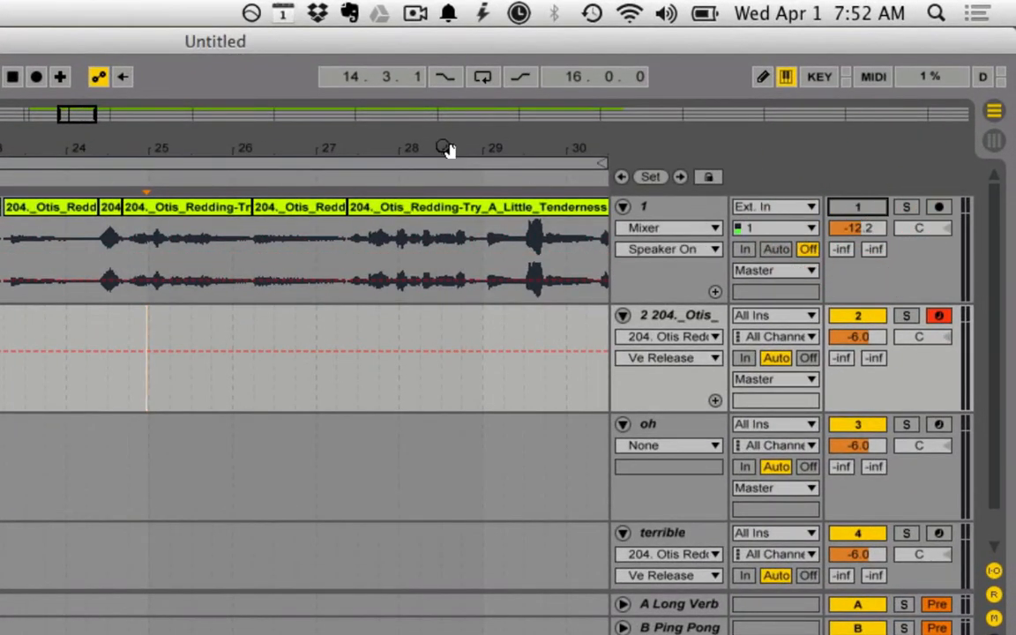
left_click_drag(447, 149, 446, 66)
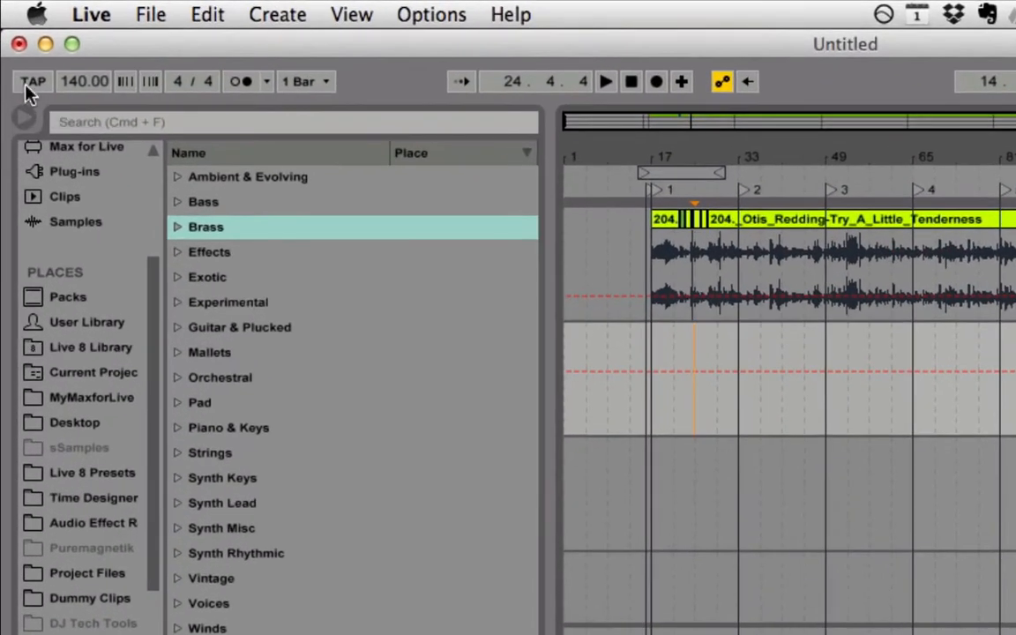
Step: Replace the Tap Tempo key mapping a with n and leave key mapping mode
right_click(27, 88)
left_click(50, 108)
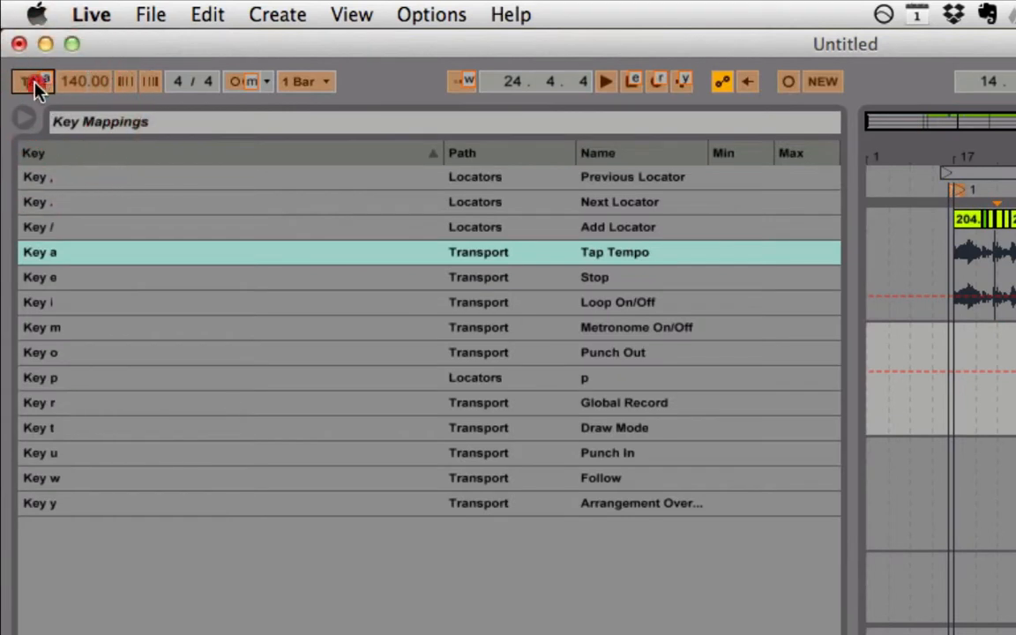
key("BackSpace")
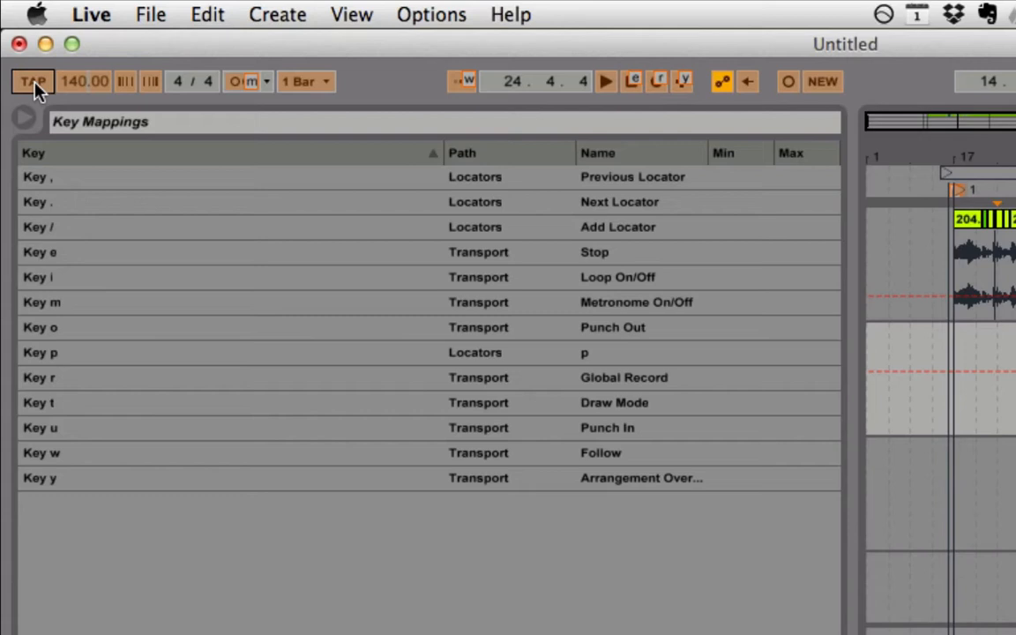
key("n")
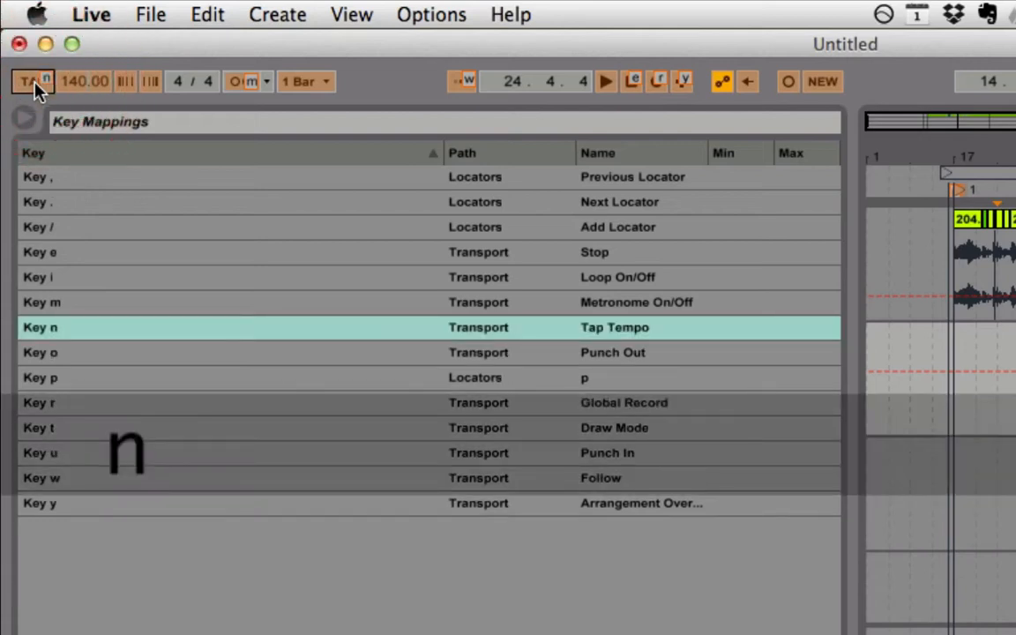
key("super+k")
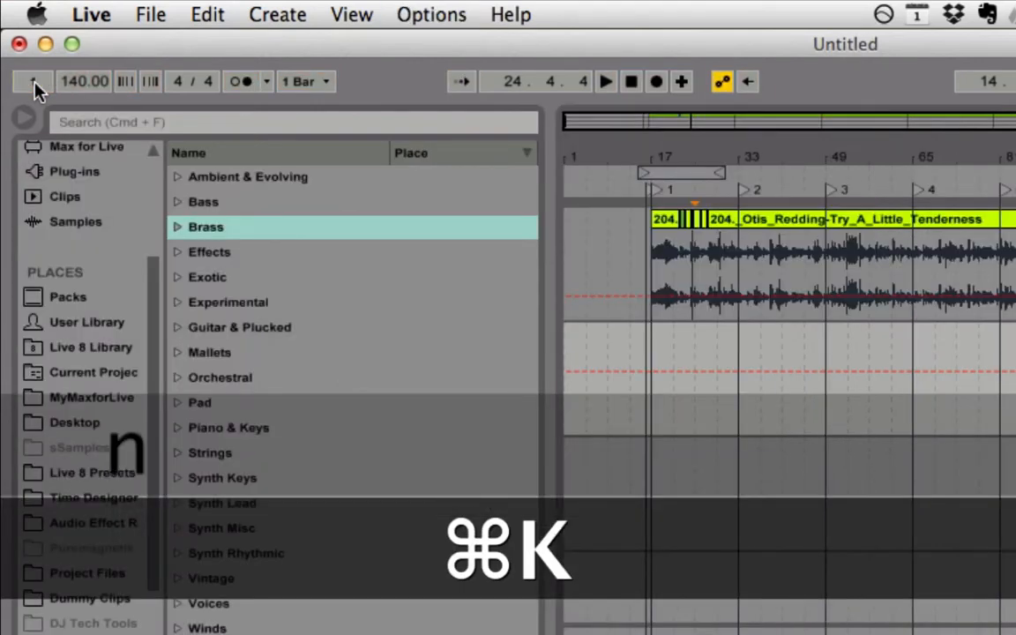
Step: Tap in the song tempo with the newly mapped key and settle it at 87.00 BPM
key("n")
key("n")
key("n")
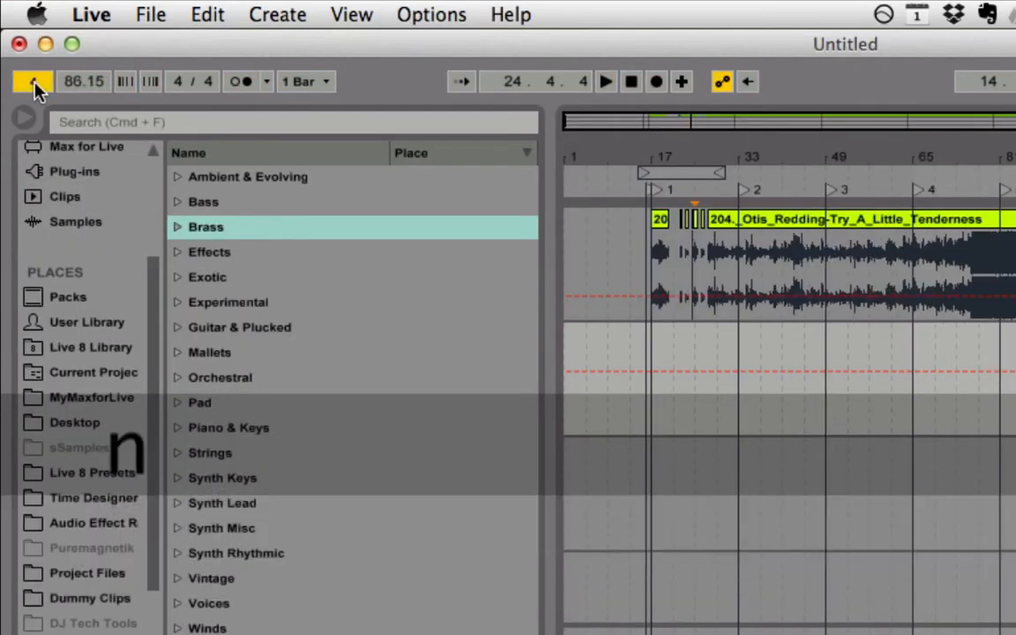
key("n")
key("n")
key("n")
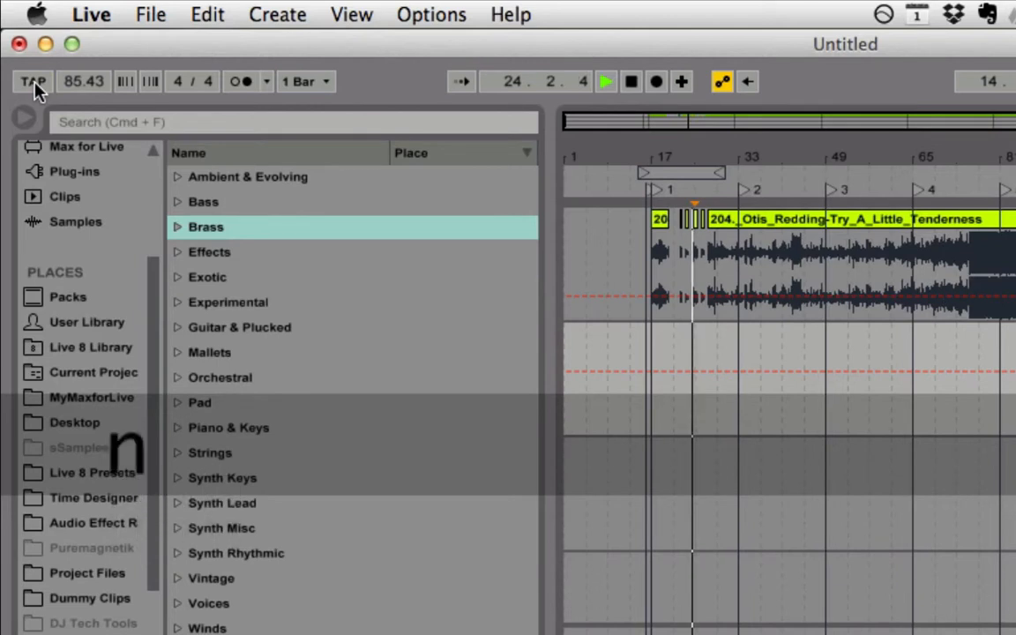
key("n")
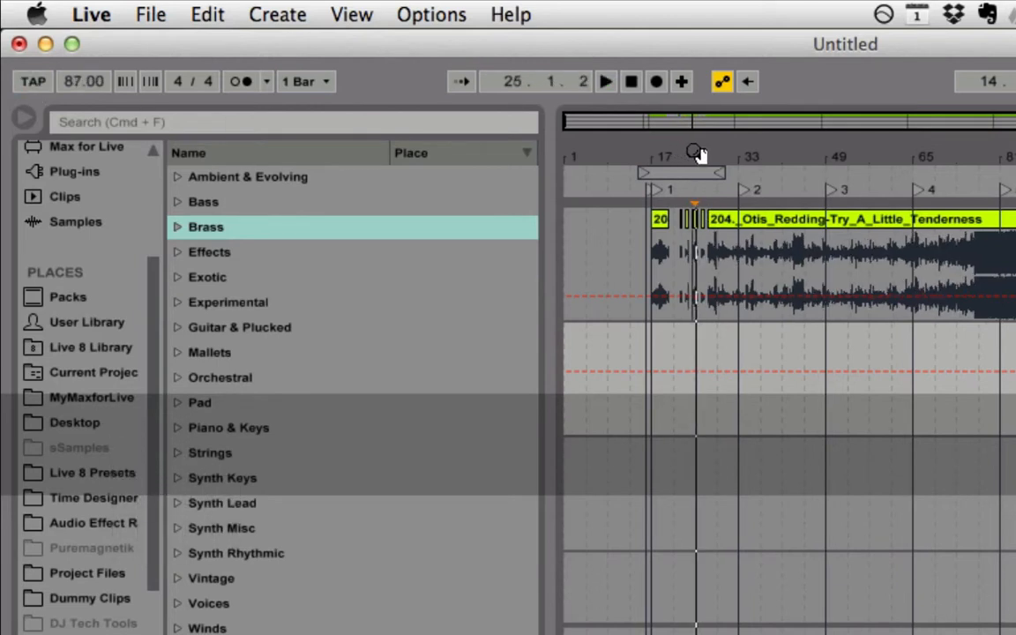
Step: Fold the Otis Redding audio track and turn on grid snapping in the arrangement
left_click(831, 390)
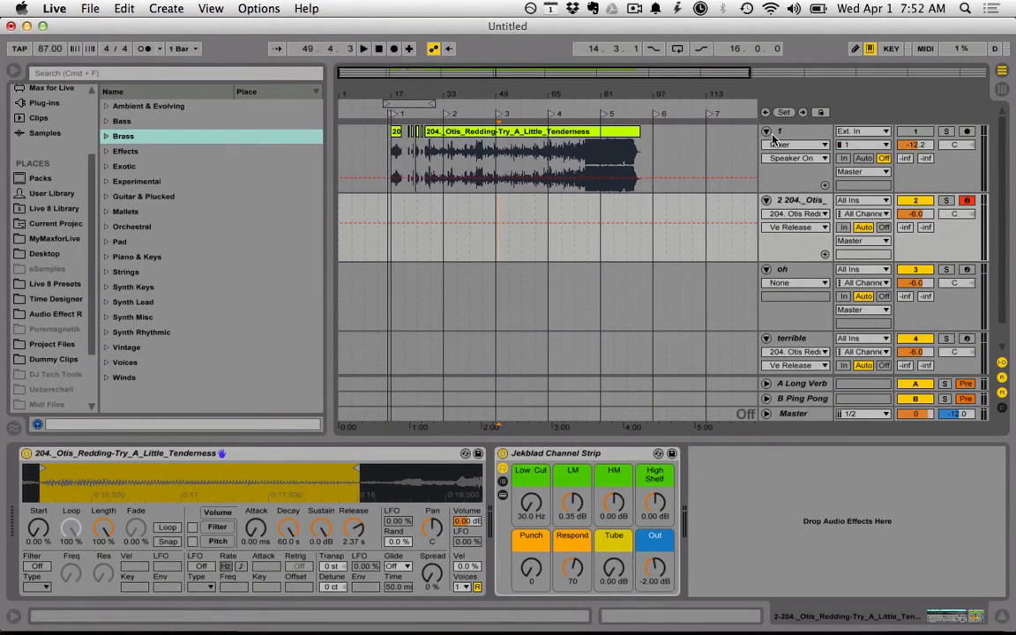
left_click(767, 132)
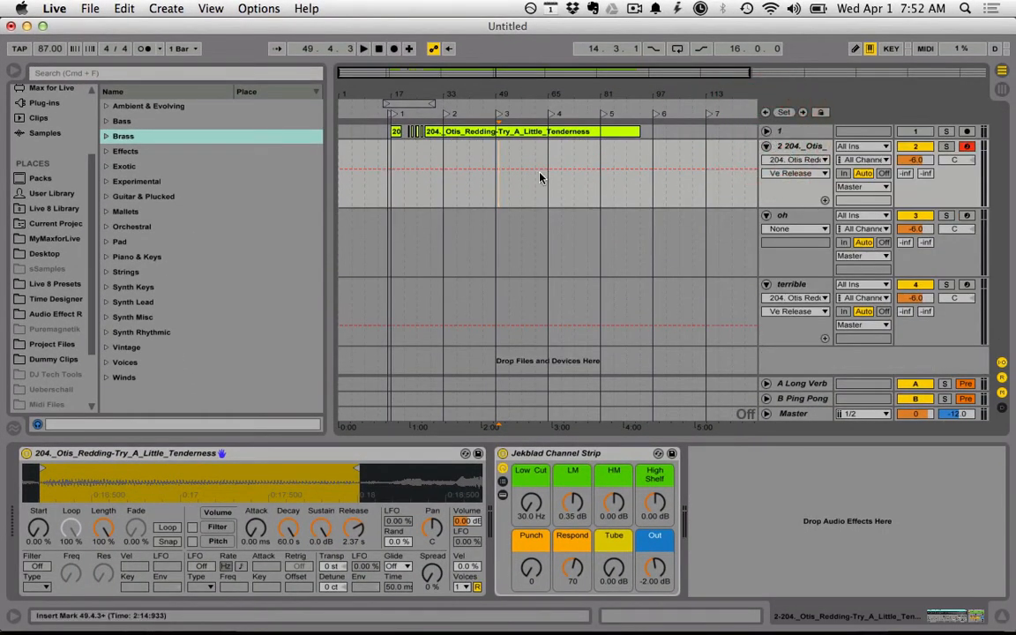
key("ctrl+4")
left_click(520, 204)
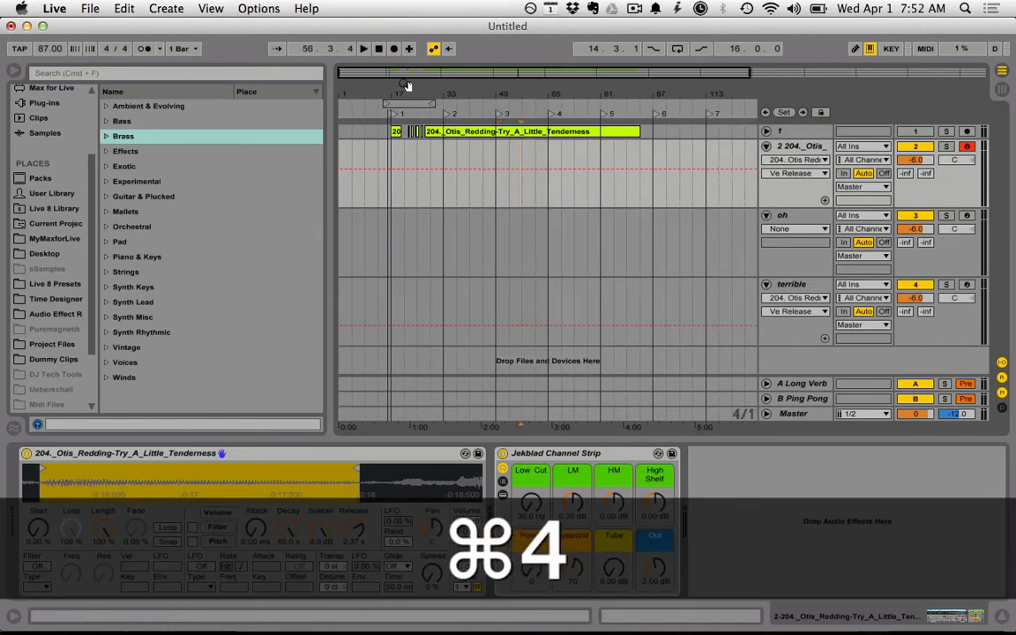
left_click_drag(408, 89, 463, 91)
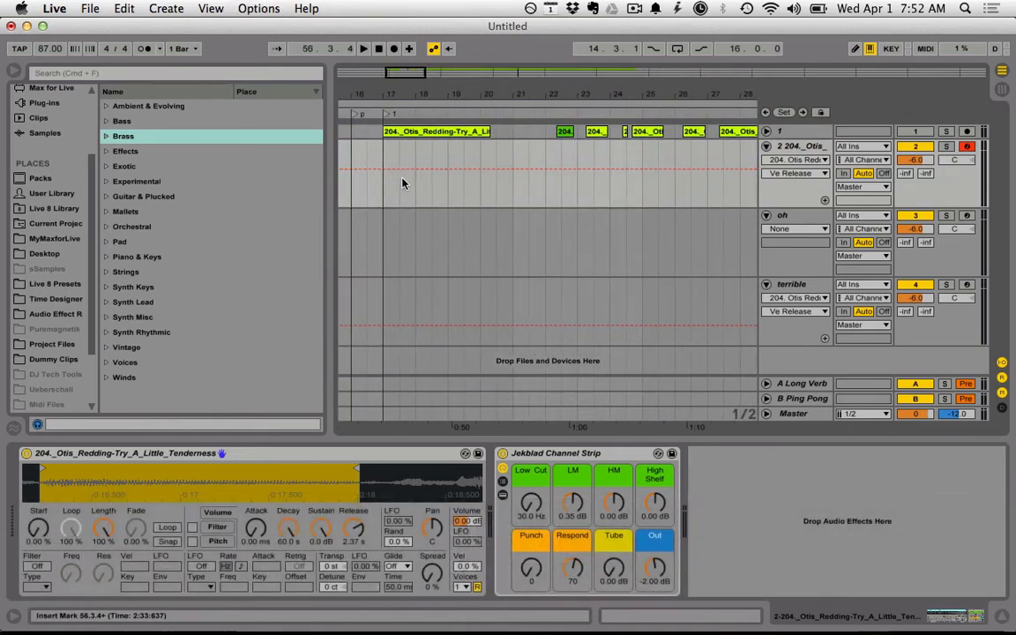
Step: Audition the Simpler, place the insert marker at bar 17 on its track and turn on the metronome
key("a")
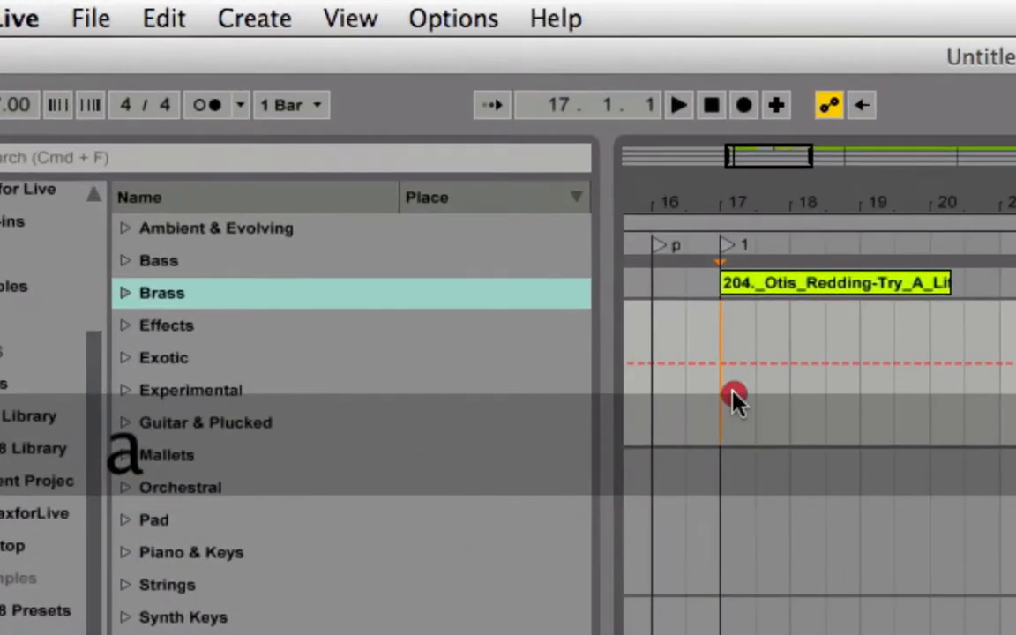
left_click(722, 394)
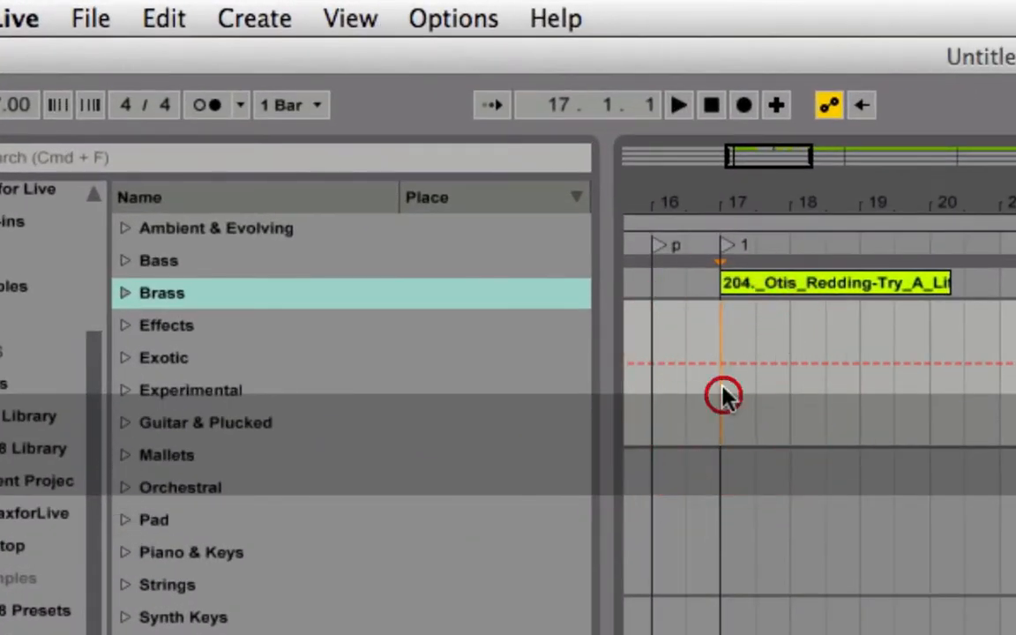
left_click(216, 106)
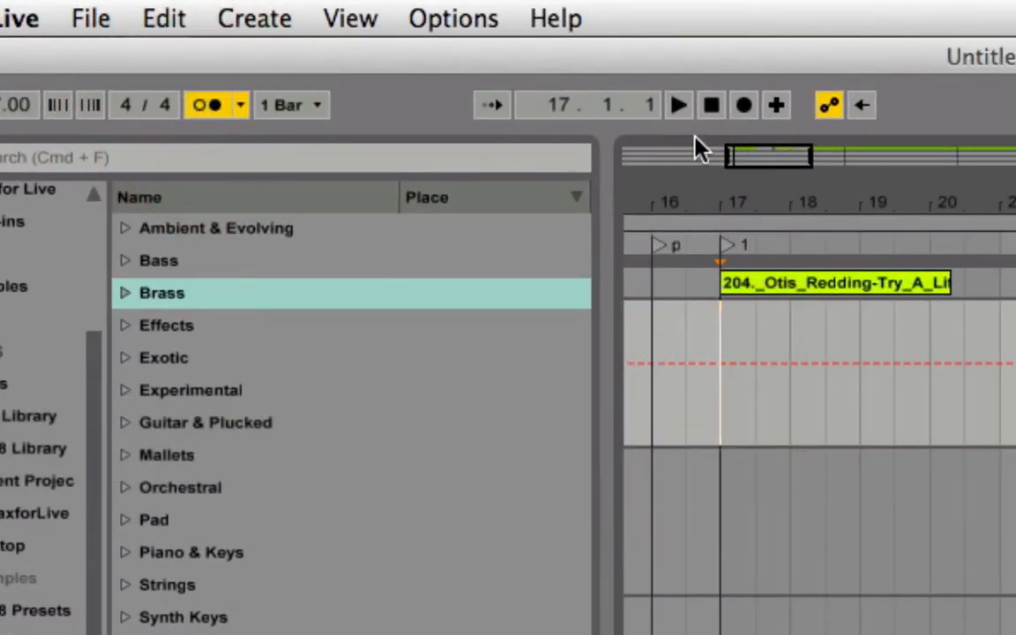
left_click(195, 99)
left_click(203, 104)
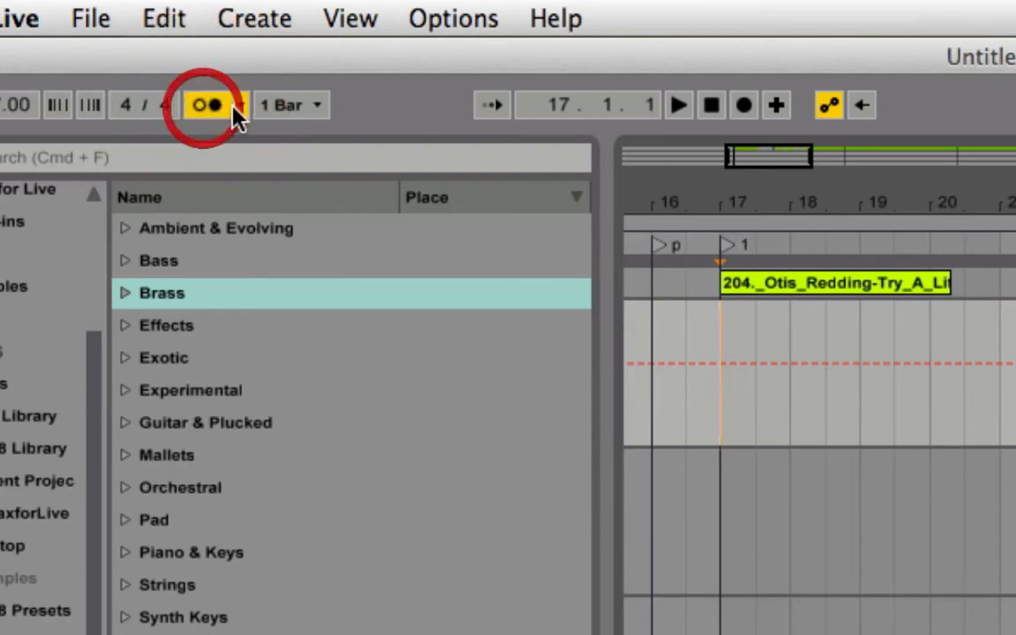
Step: Record a repeating C3 pattern with one D3 near the end on the Simpler track, from bar 17 to just past bar 20
left_click(744, 106)
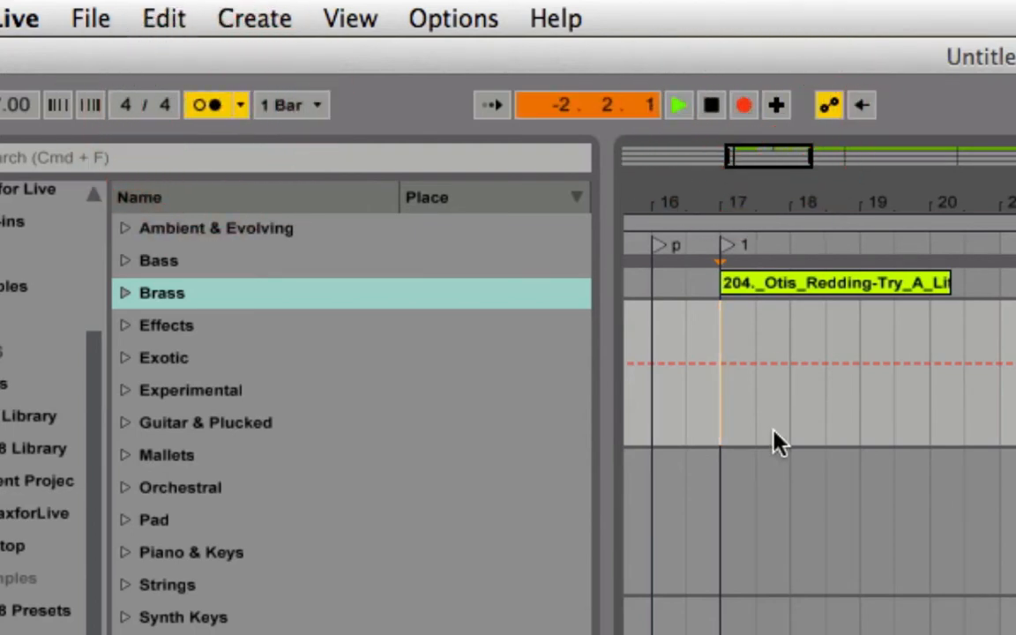
key("a")
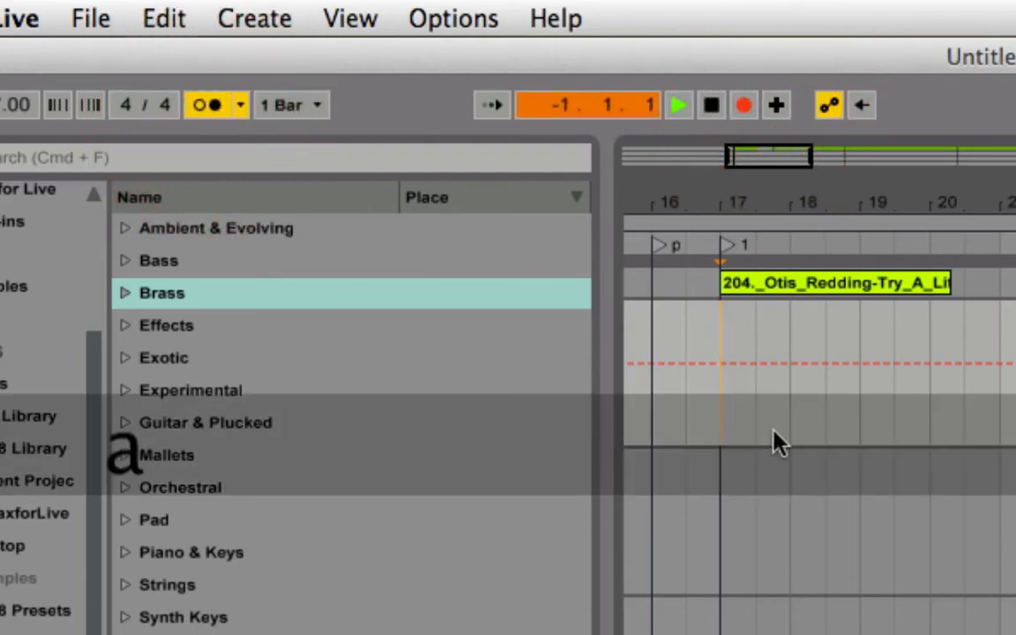
key("a")
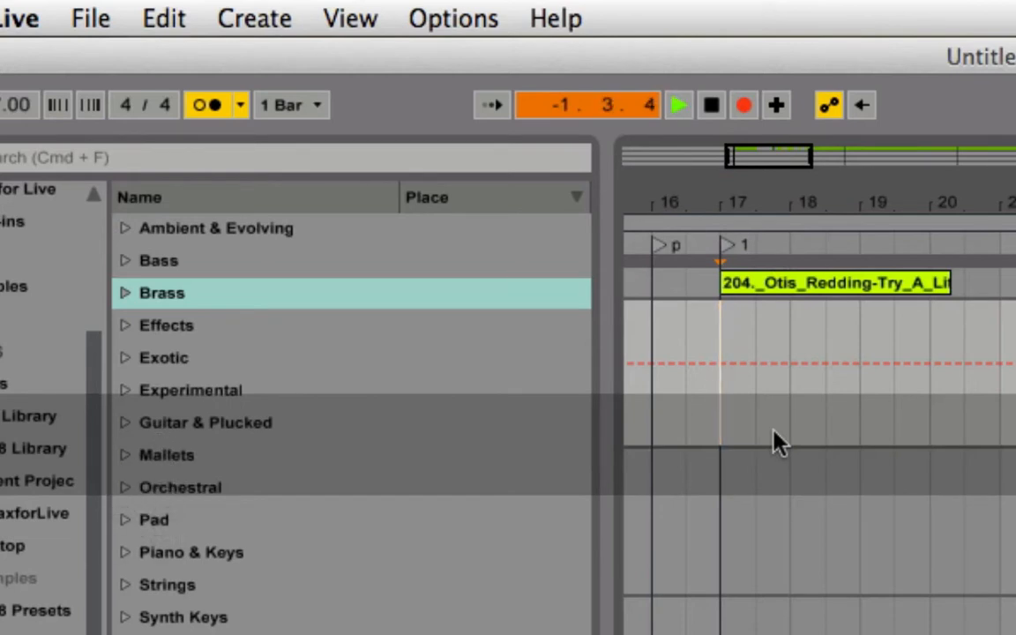
key("a")
key("a")
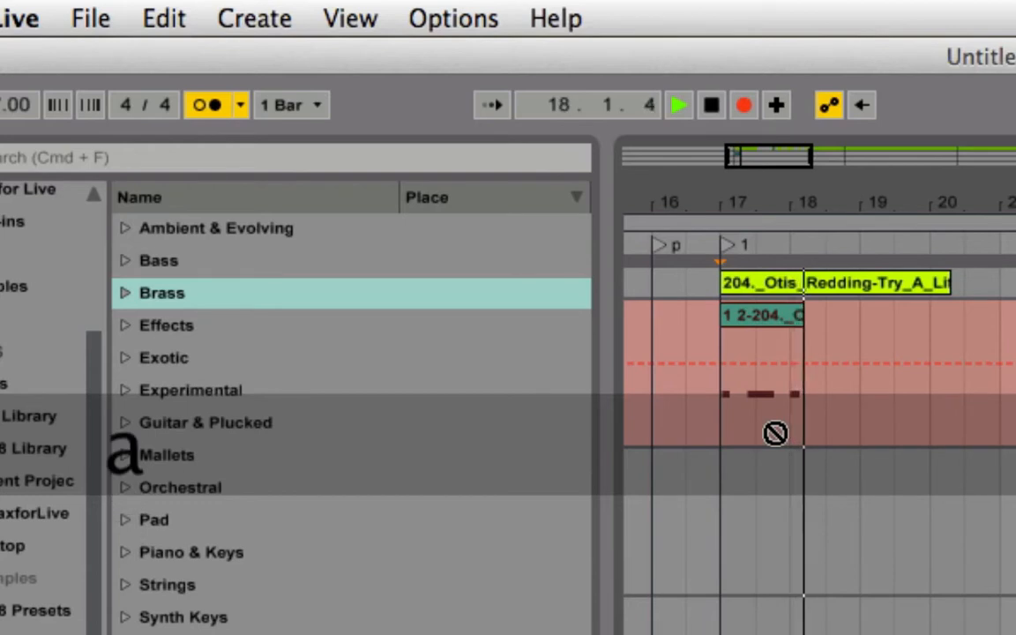
key("a")
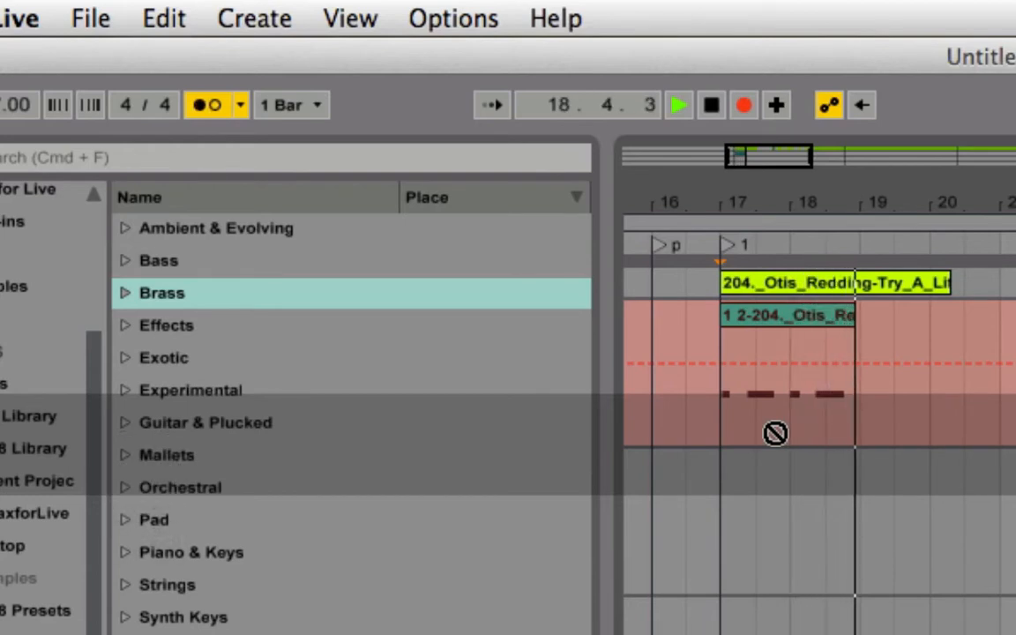
key("a")
key("a")
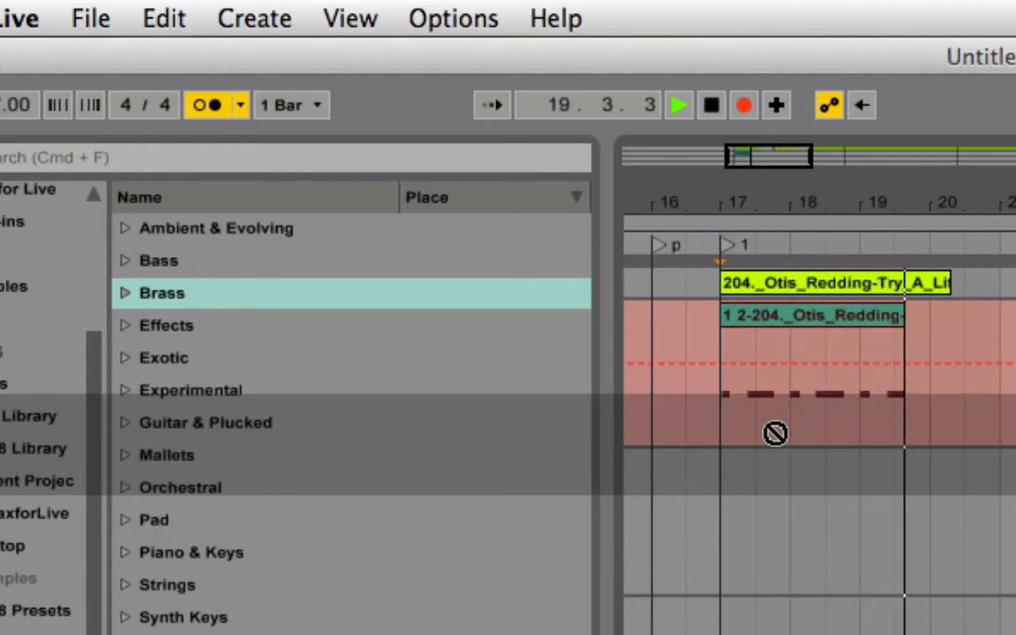
key("s")
key("a")
key("space")
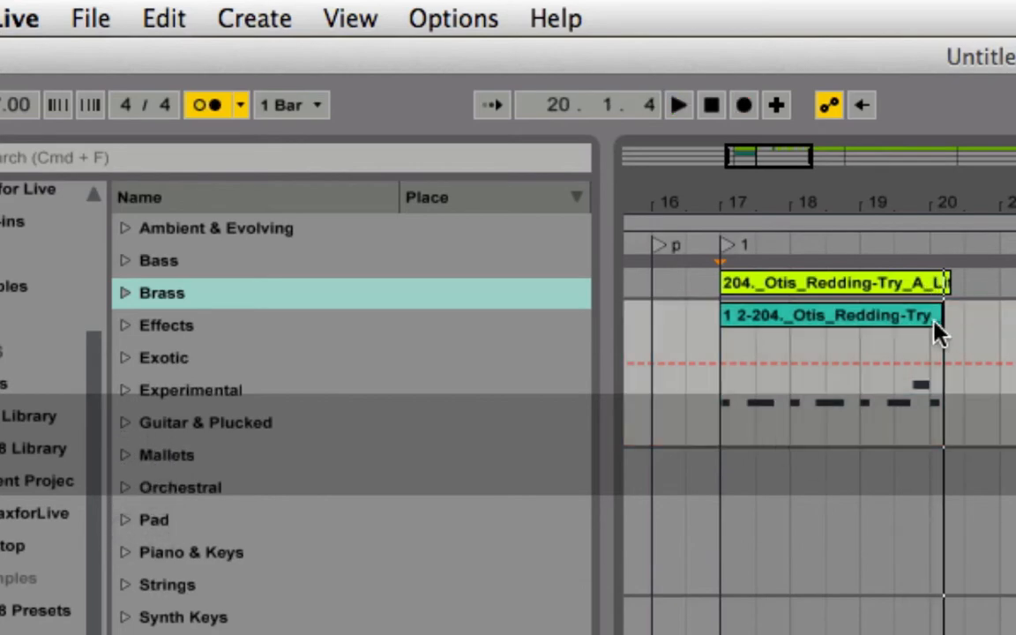
Step: Consolidate bars 17 to 20 of the recorded clip, delete the leftover piece after bar 20 and play the clip
left_click(862, 324)
left_click(715, 429)
left_click_drag(714, 430, 938, 415)
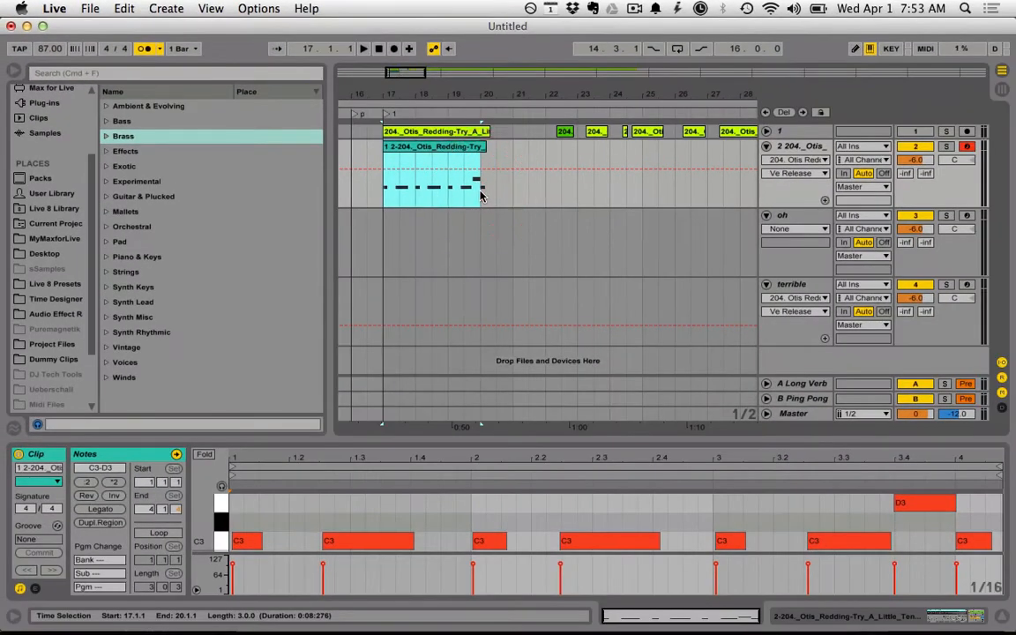
key("super+j")
left_click(482, 148)
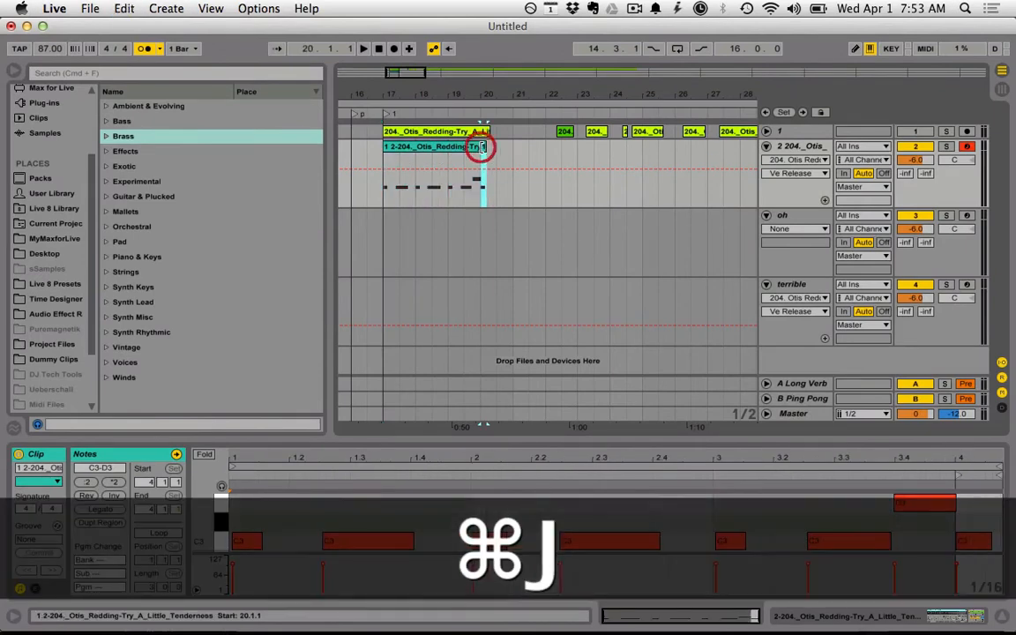
key("Delete")
left_click(476, 148)
key("space")
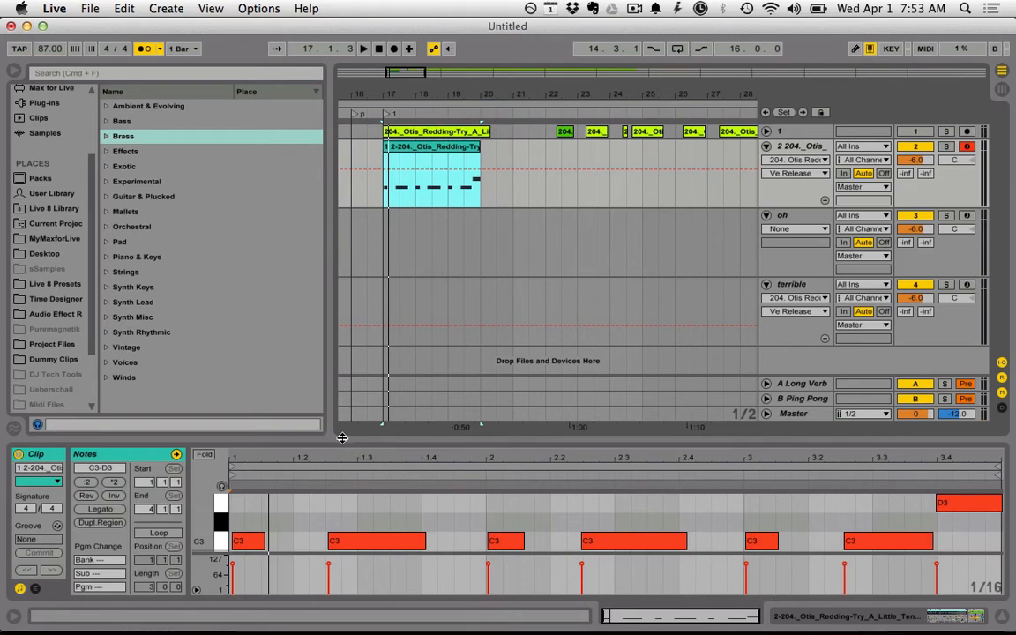
Step: Enlarge the MIDI note editor and move the first C3 note to the exact start of bar 1
left_click_drag(342, 437, 304, 295)
left_click(291, 402)
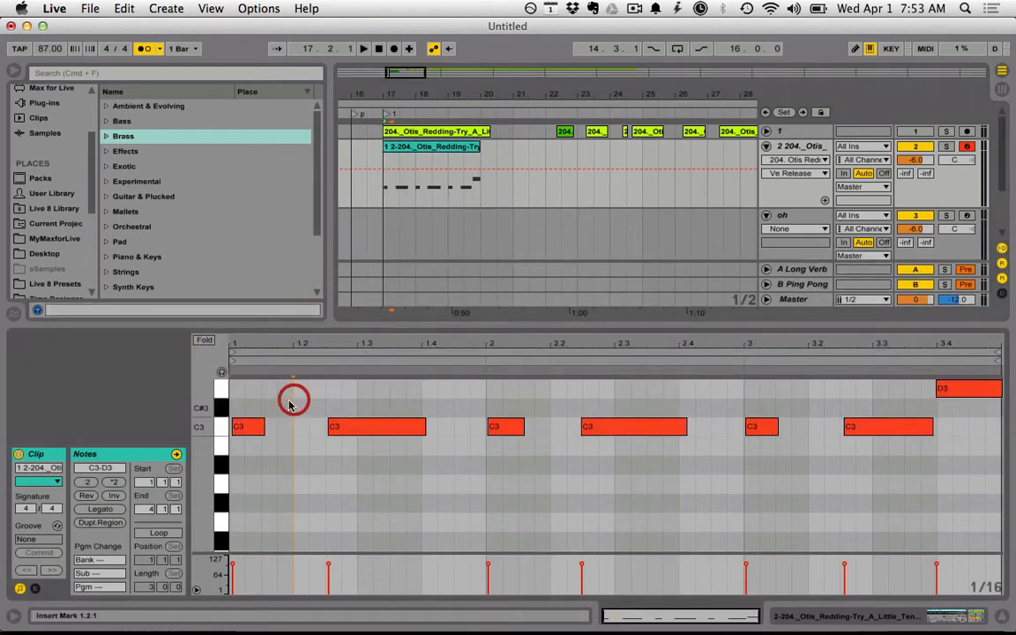
left_click(252, 426)
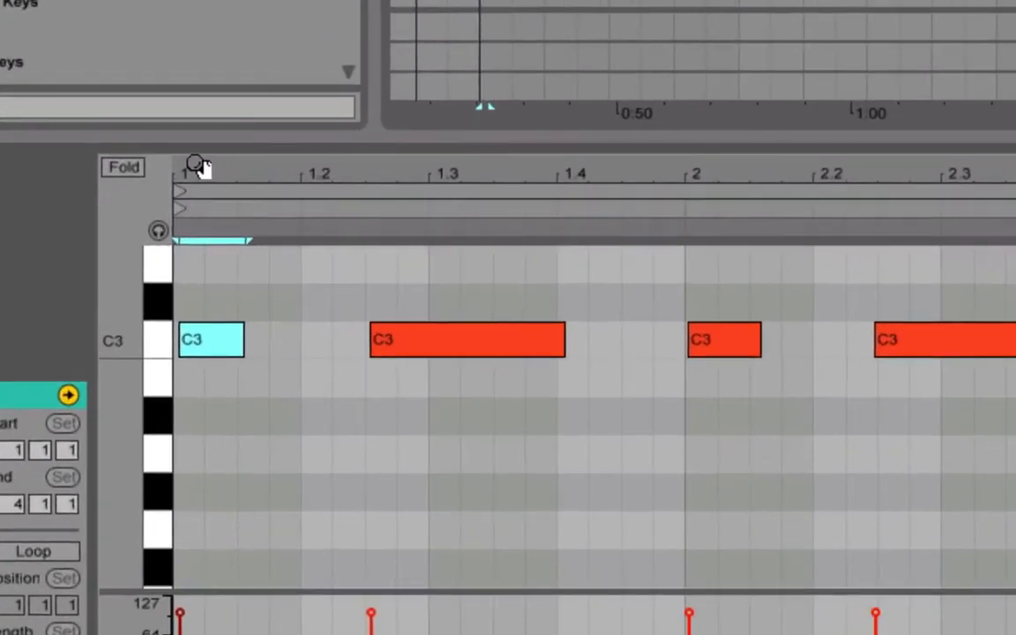
left_click_drag(243, 341, 244, 435)
left_click_drag(251, 254, 251, 241)
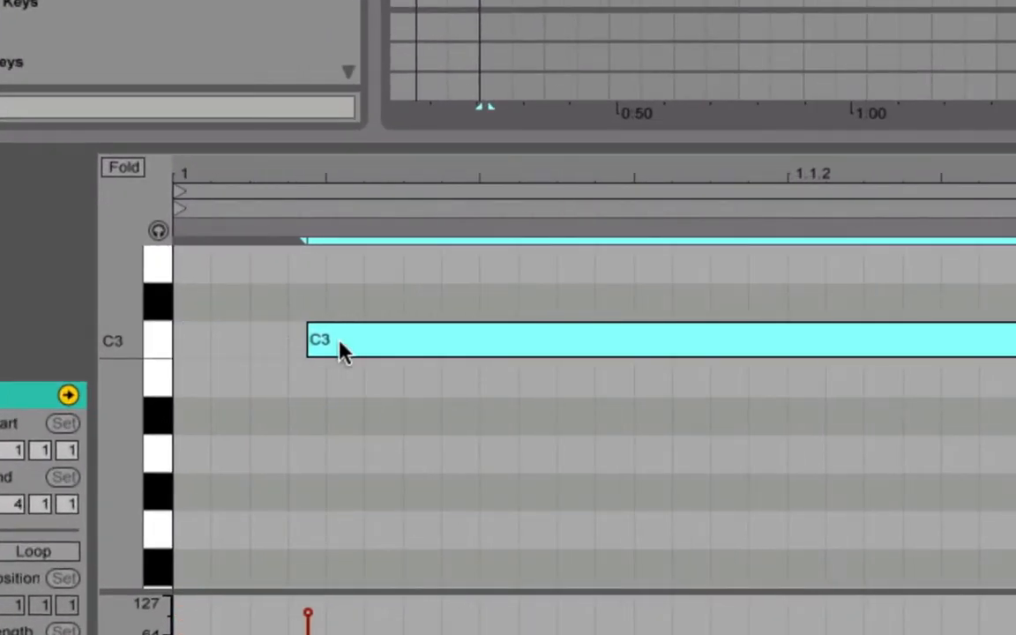
left_click_drag(342, 348, 193, 339)
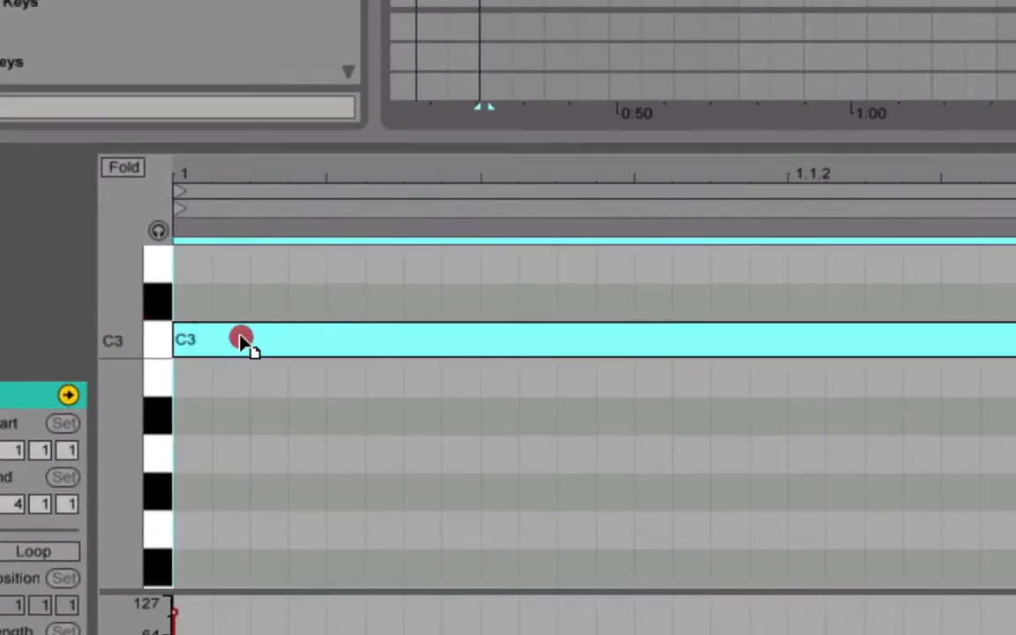
left_click_drag(268, 173, 268, 73)
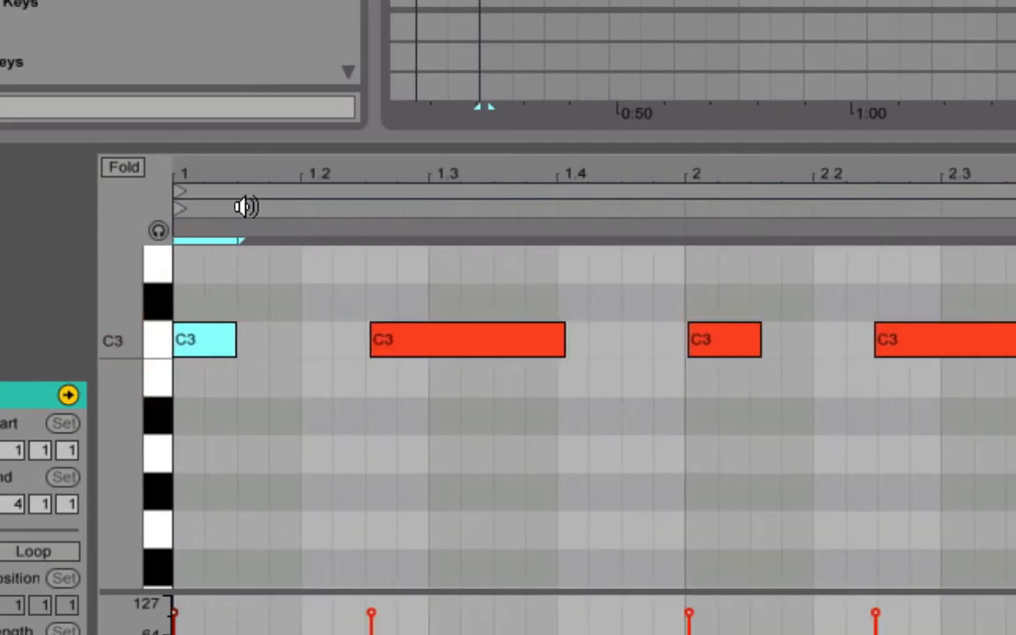
Step: Lengthen the C3 notes at the starts of bars 1, 2 and 3 and shorten the C3 note following each
left_click(573, 2)
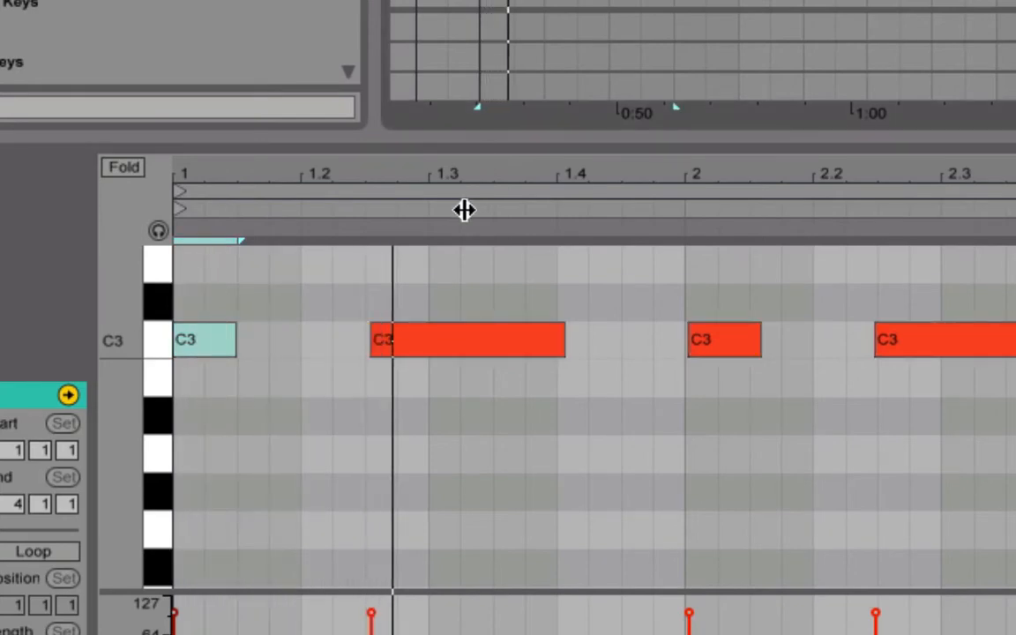
left_click(441, 253)
left_click_drag(234, 348, 340, 349)
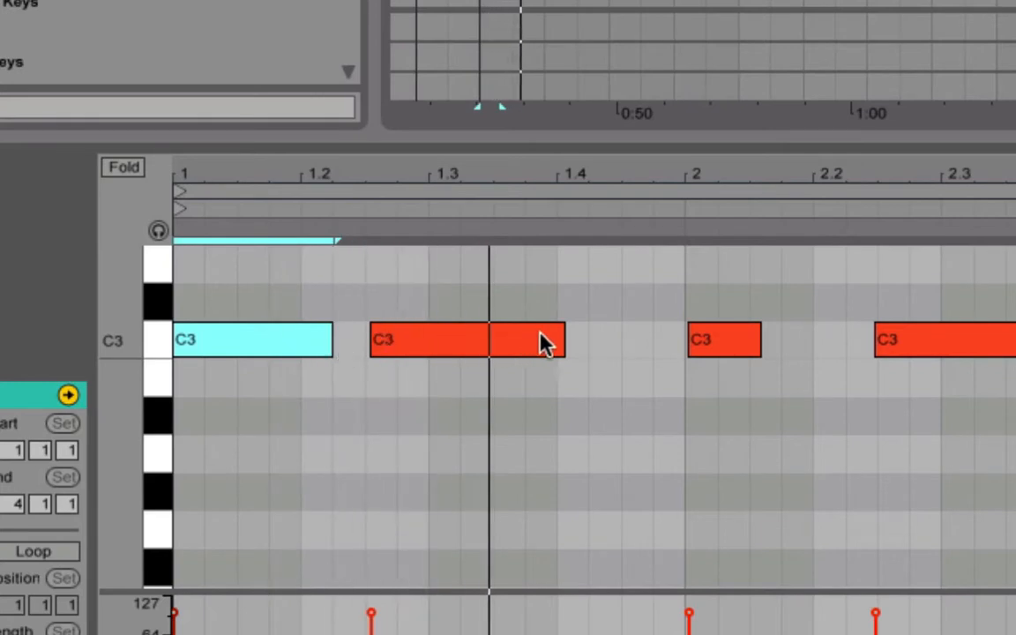
left_click_drag(559, 339, 534, 338)
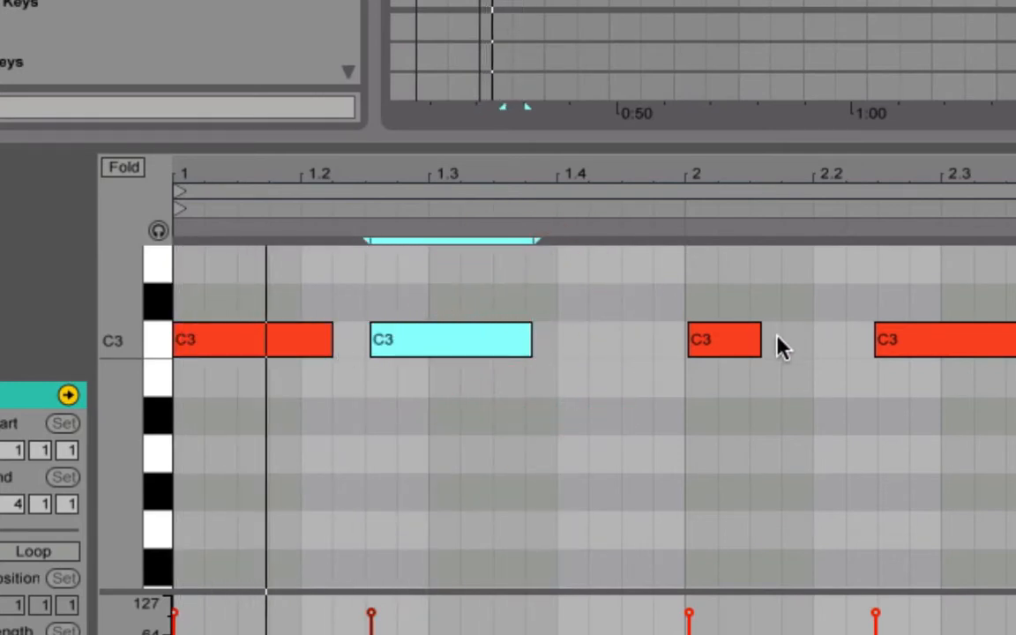
left_click_drag(760, 341, 845, 340)
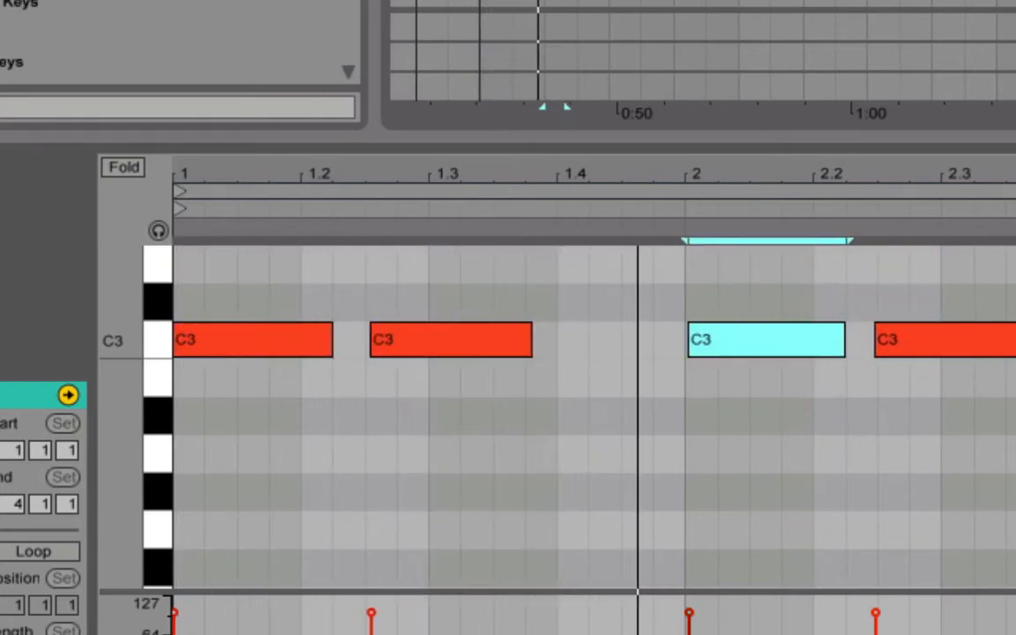
left_click_drag(1006, 342, 973, 342)
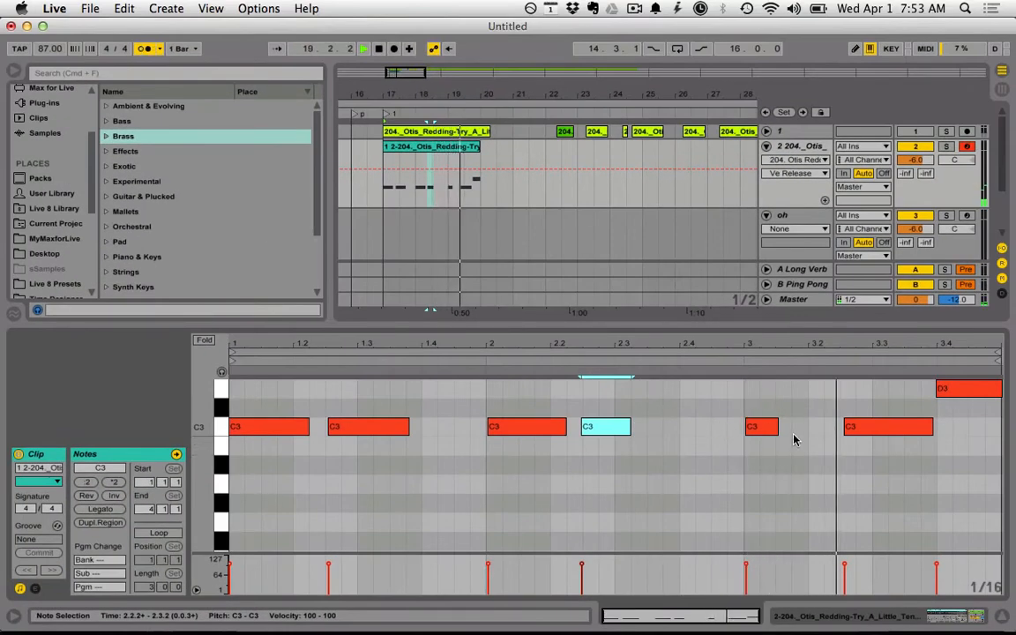
left_click_drag(781, 431, 827, 427)
left_click_drag(930, 427, 888, 427)
Step: Select the oh track at bar 17, lower the computer keyboard's octave range to C2–D3 and audition its C note
left_click(381, 219)
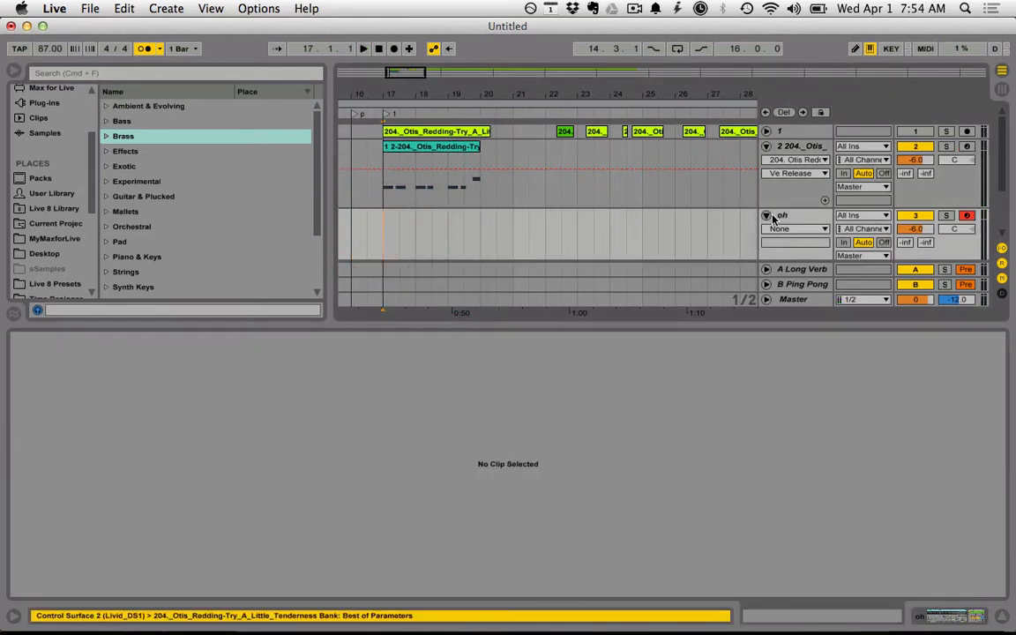
key("a")
key("z")
key("a")
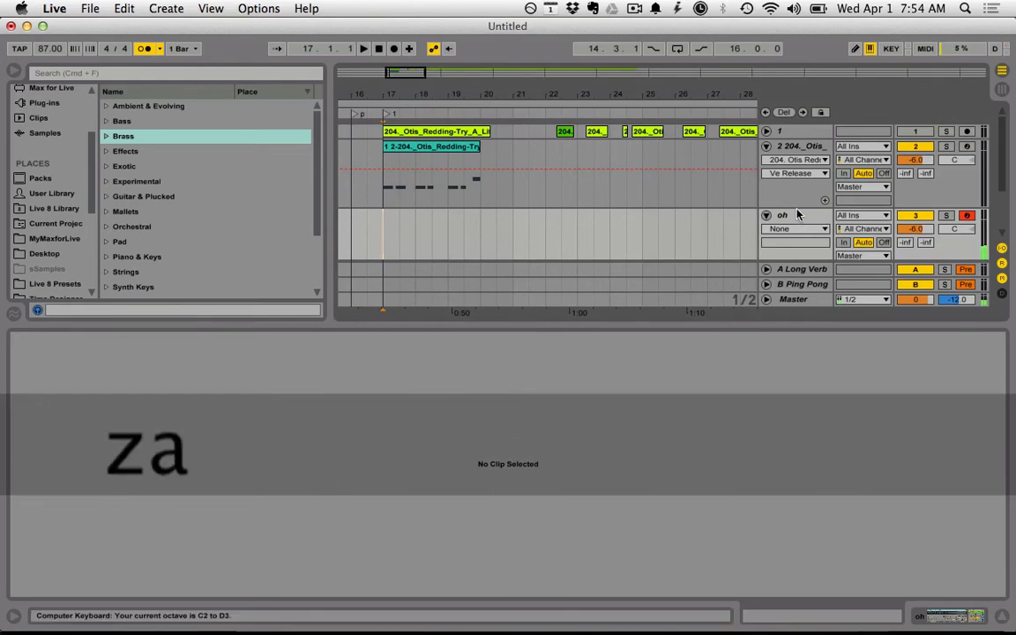
Step: Record a take on the oh track from bar 17 with short C2 notes near the ends of bars 17 and 18
left_click_drag(416, 97, 474, 96)
left_click(545, 191)
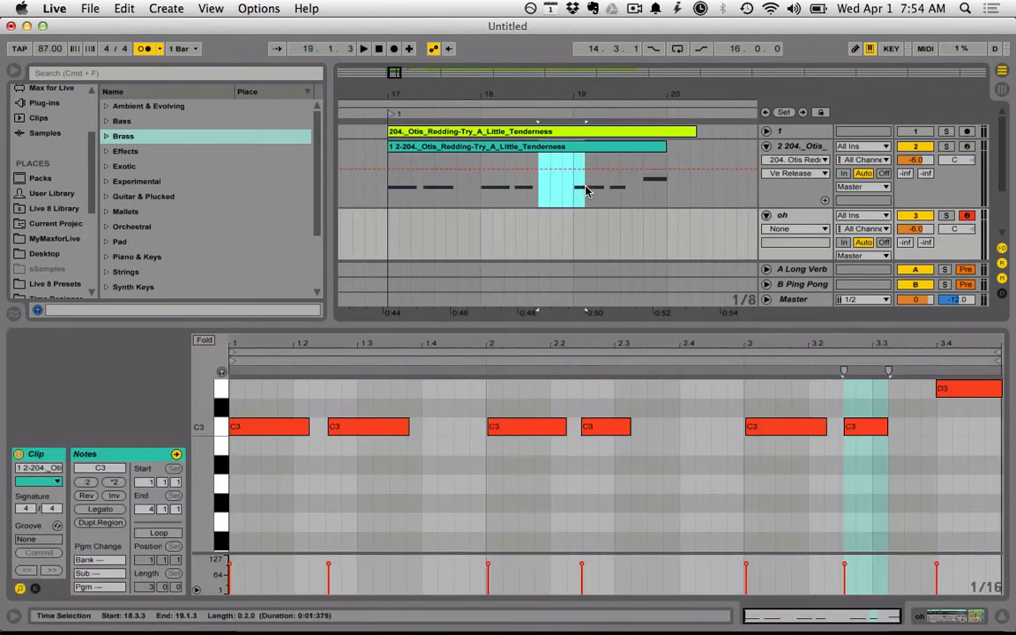
left_click(541, 224)
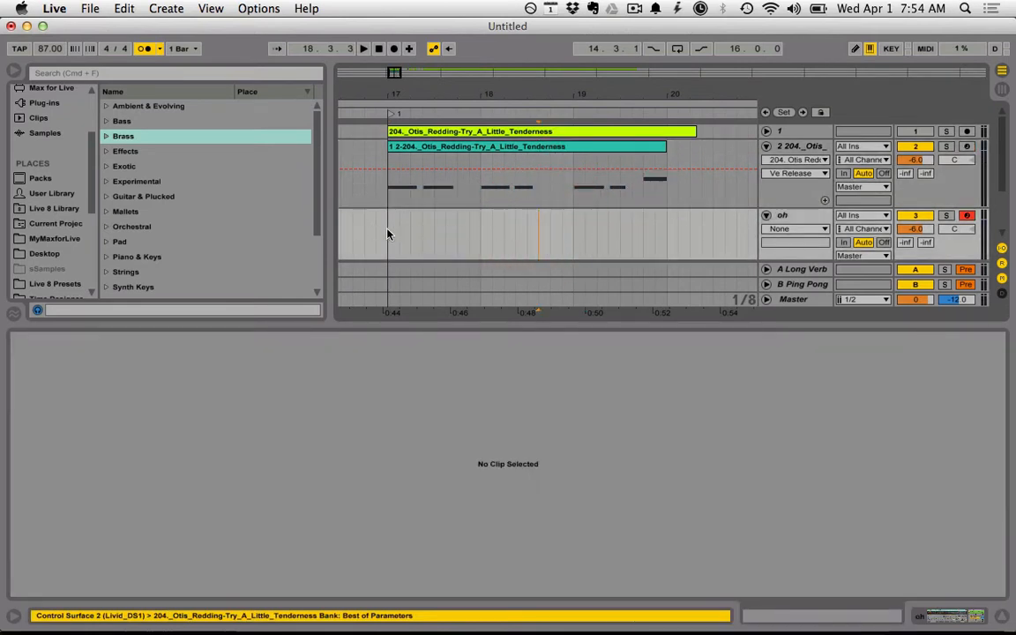
left_click(388, 233)
key("r")
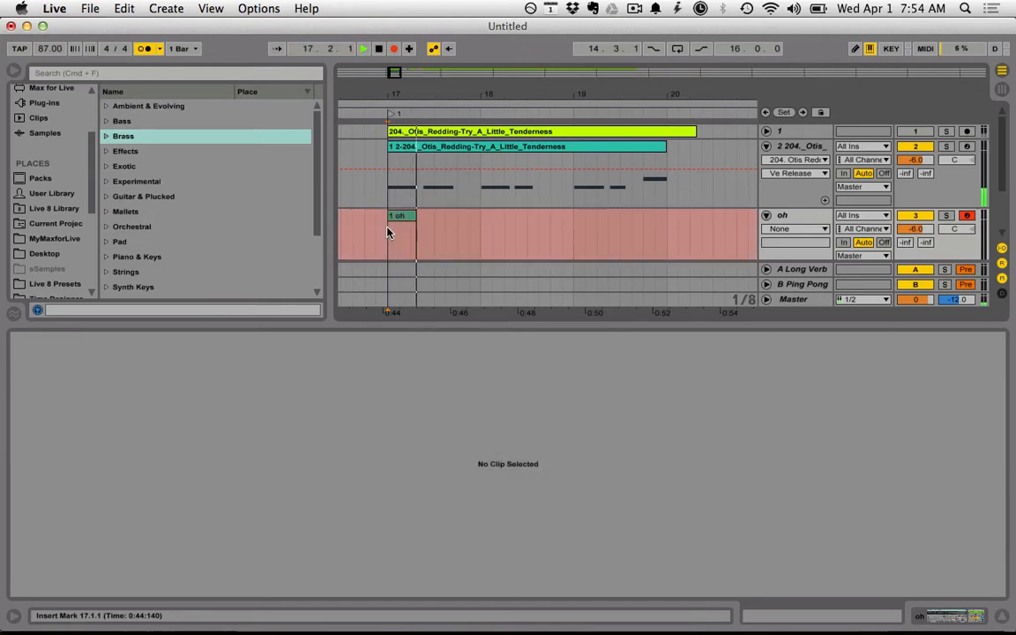
key("a")
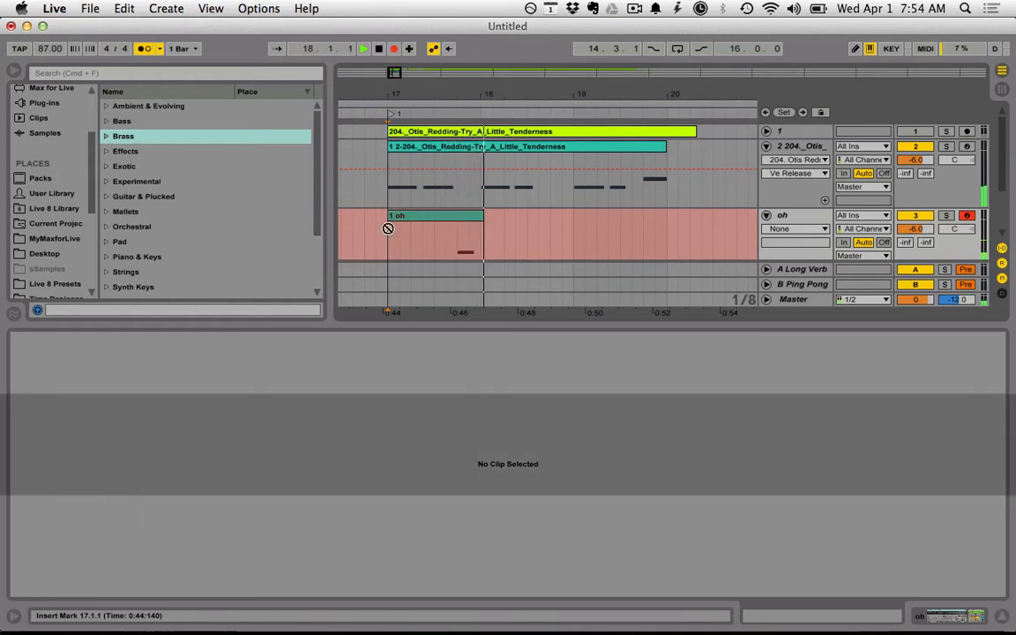
key("a")
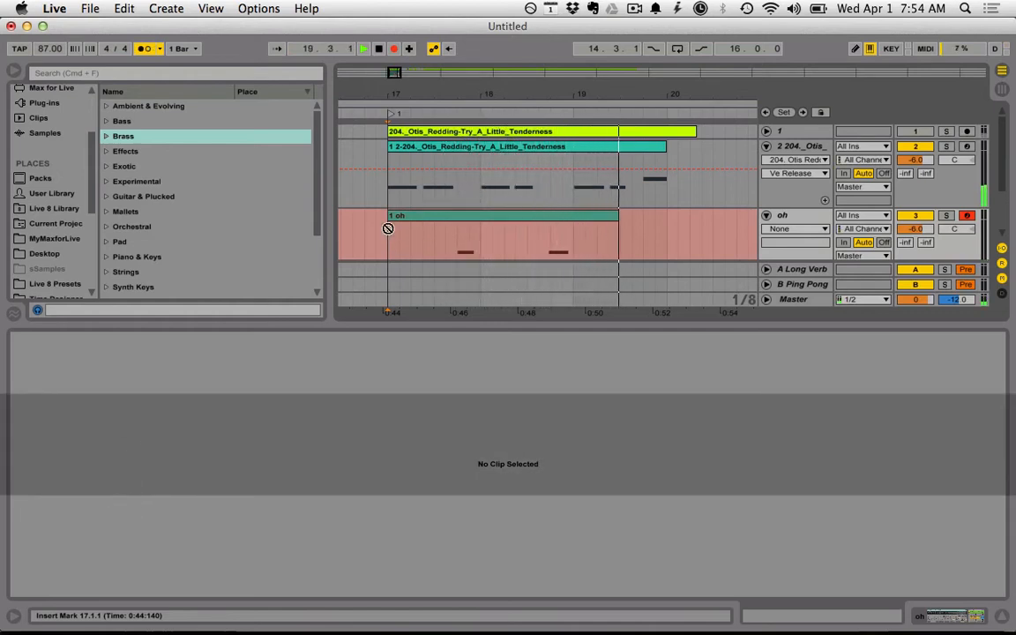
key("space")
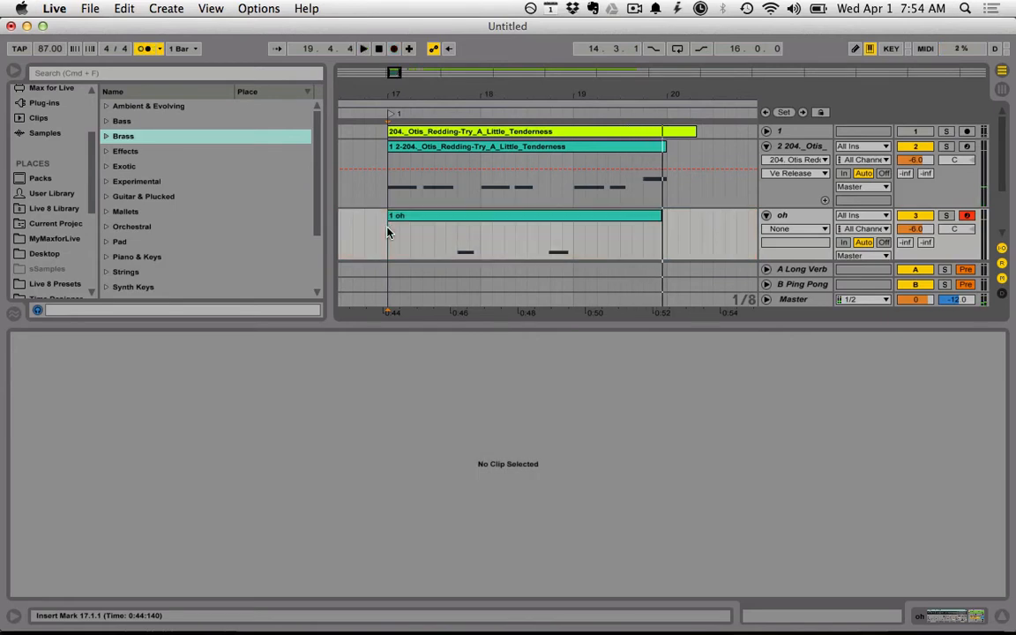
Step: Audition other pitches and re-record the oh track from bar 17 with B2 near the end of bar 17 and A2 near the end of bar 18
key("j")
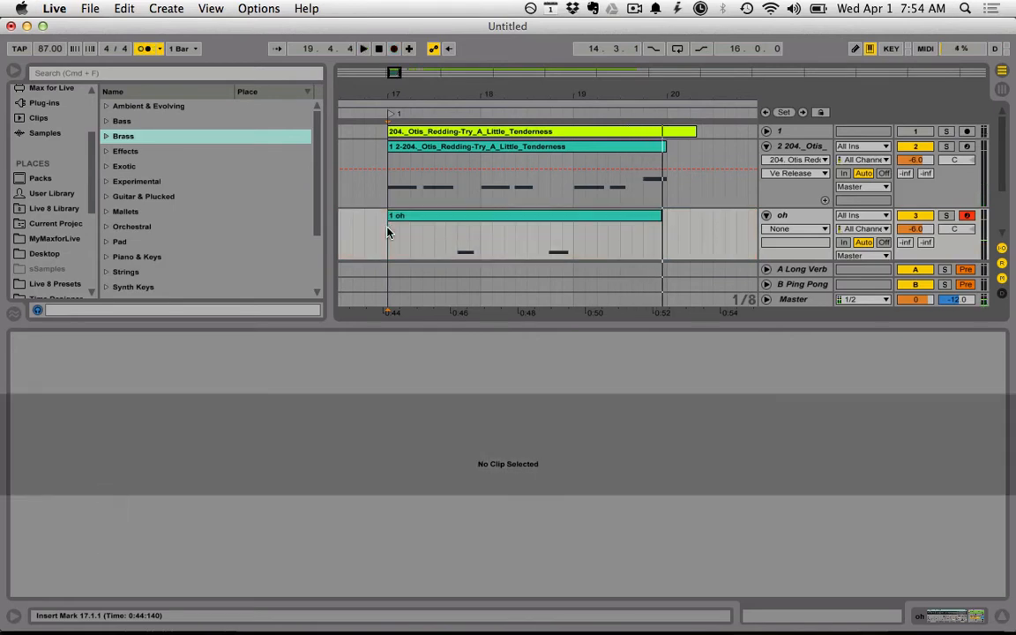
key("g")
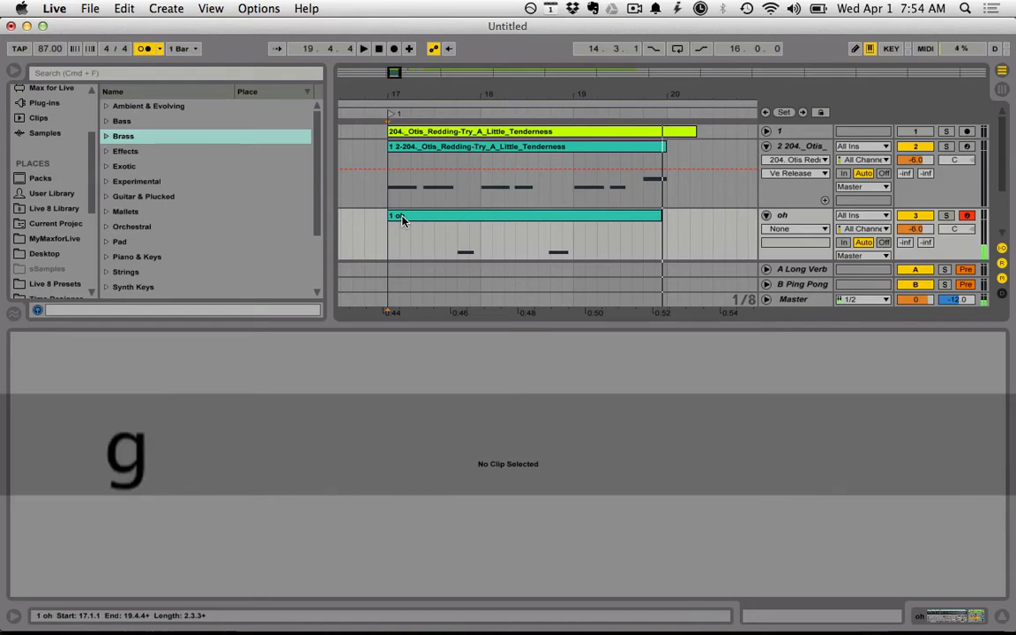
key("j")
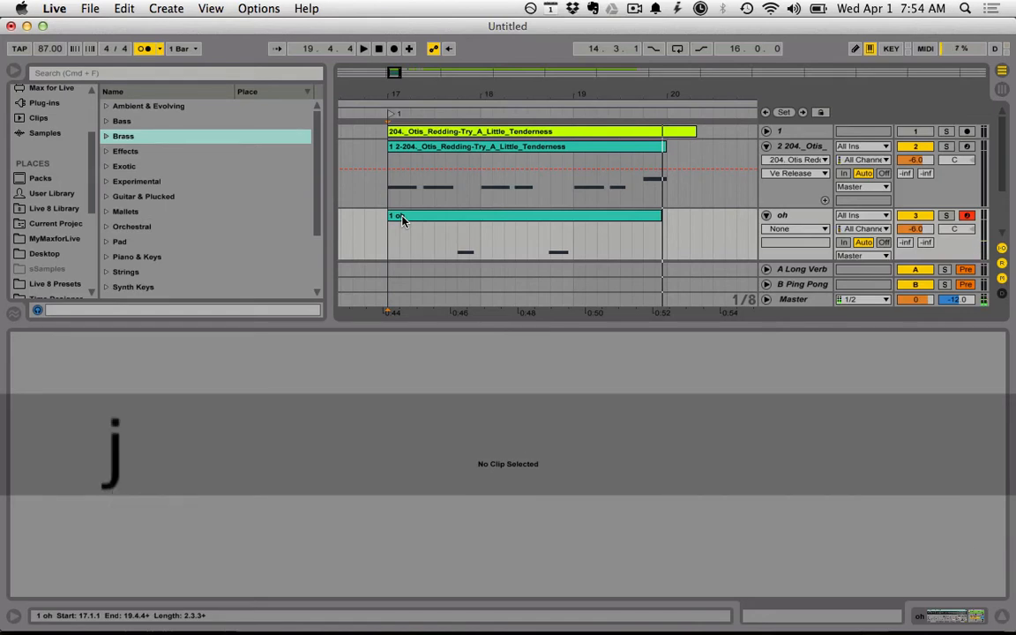
left_click(401, 219)
key("r")
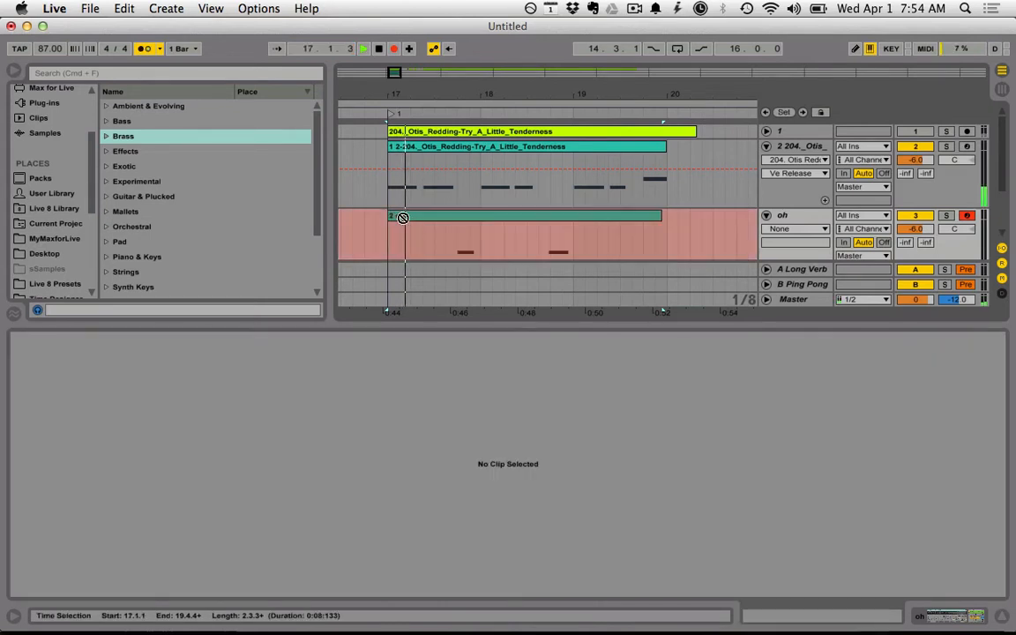
key("j")
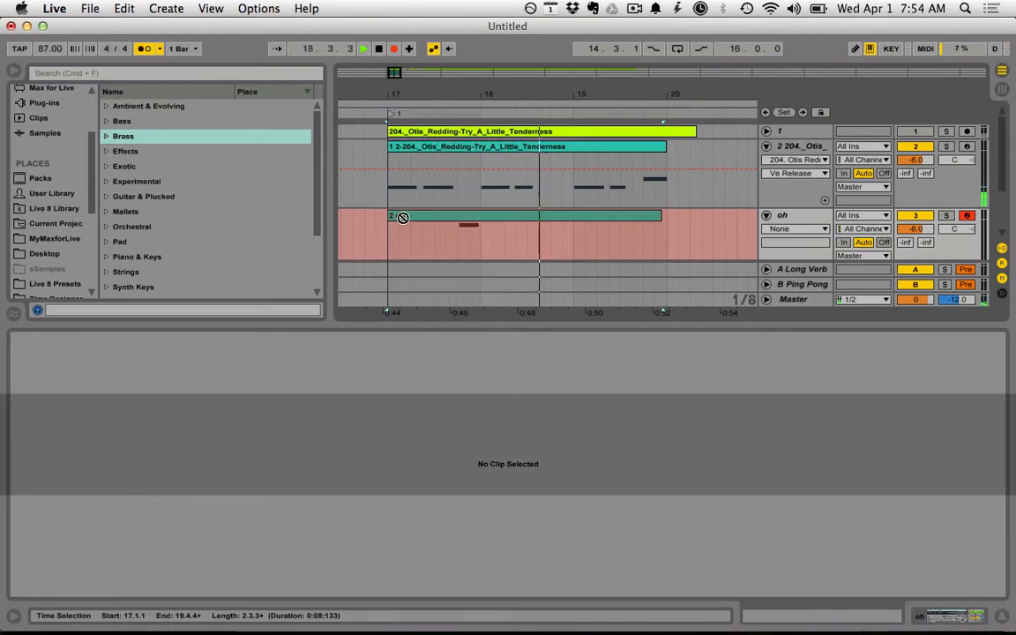
key("h")
key("space")
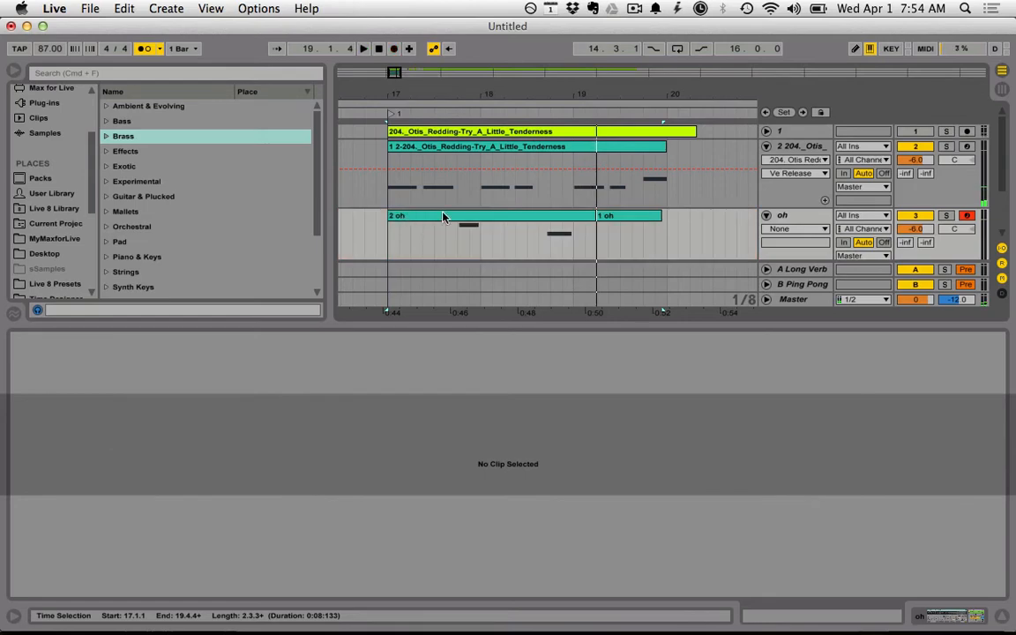
Step: Open the oh track's Simpler and extend its sample end to just before 0:13:600, auditioning B2 between adjustments
double_click(808, 215)
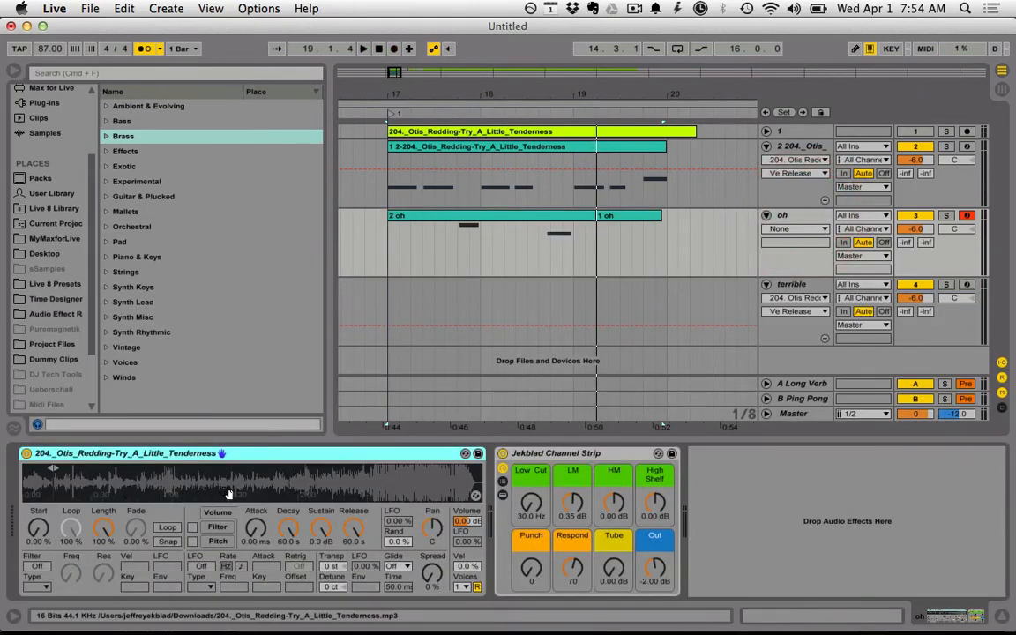
left_click_drag(53, 469, 95, 475)
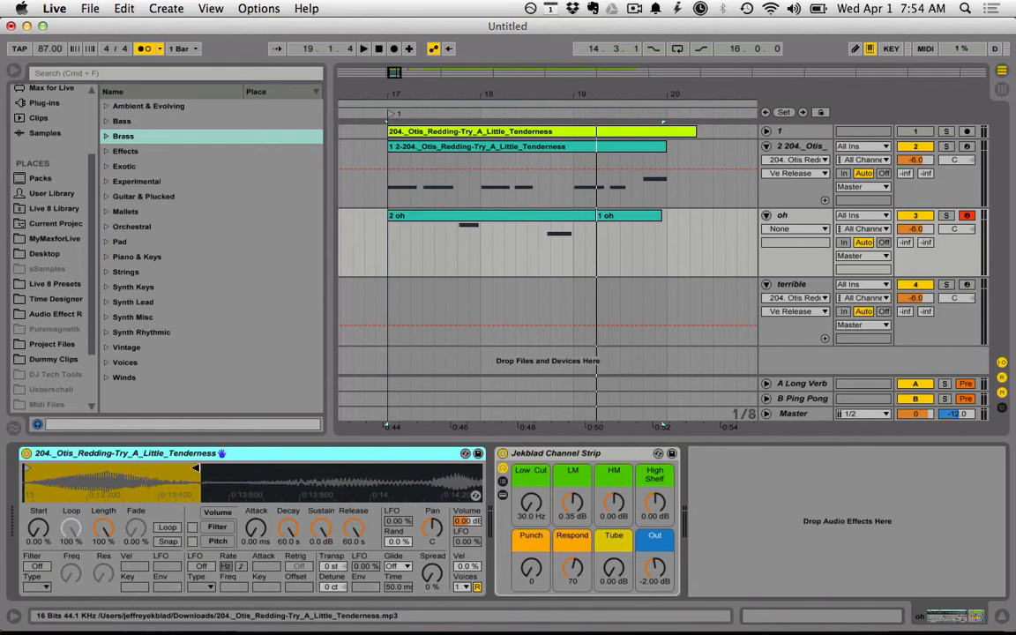
left_click_drag(196, 469, 219, 468)
key("j")
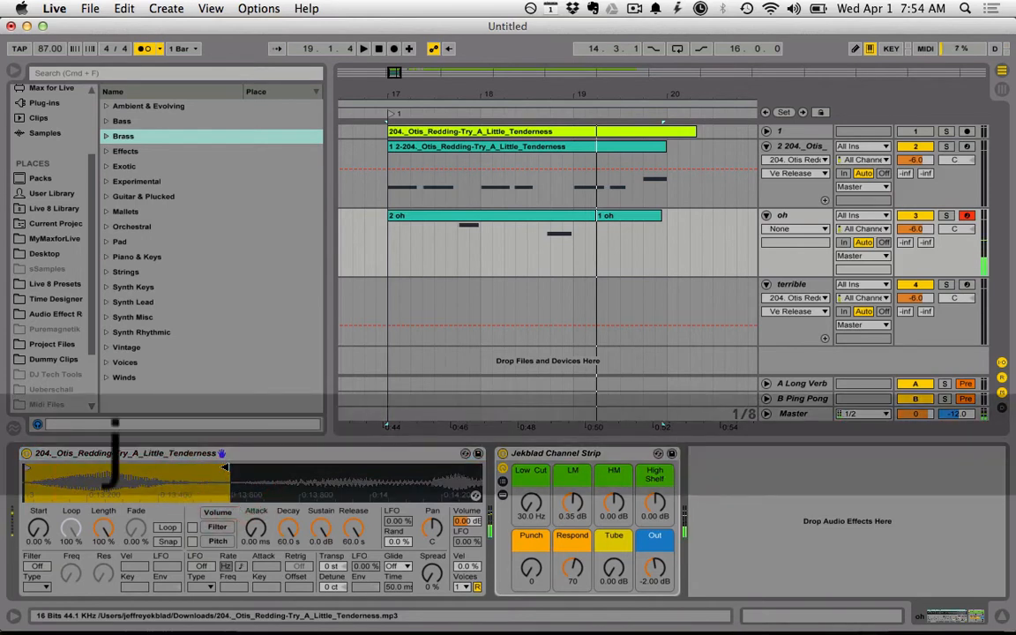
key("j")
mouse_move(227, 467)
left_mouse_down()
mouse_move(260, 467)
mouse_move(234, 467)
left_mouse_up()
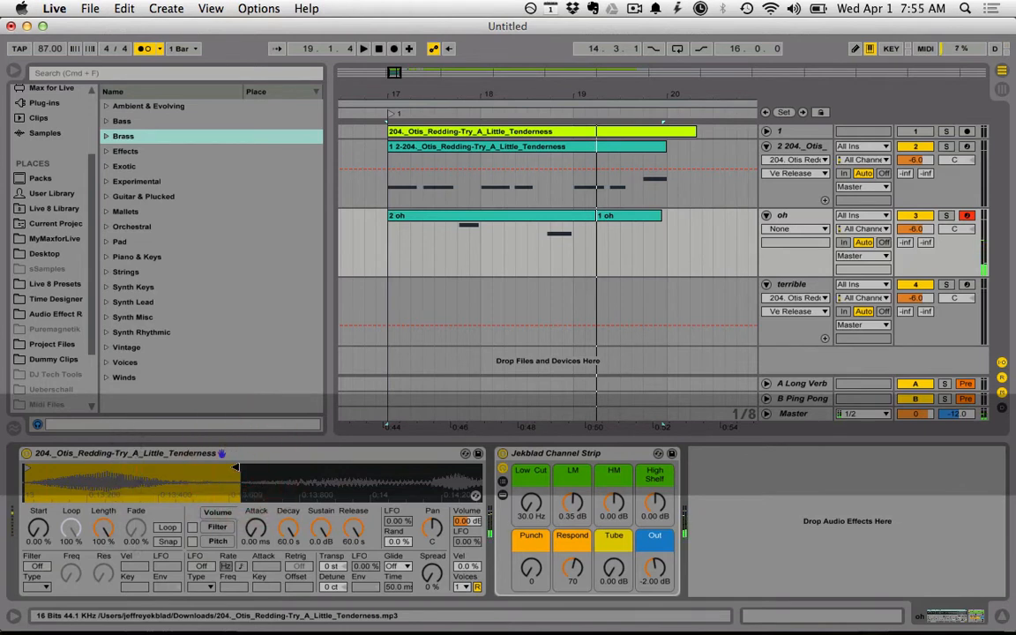
Step: Delete both recorded clips from the oh track
left_click(424, 227)
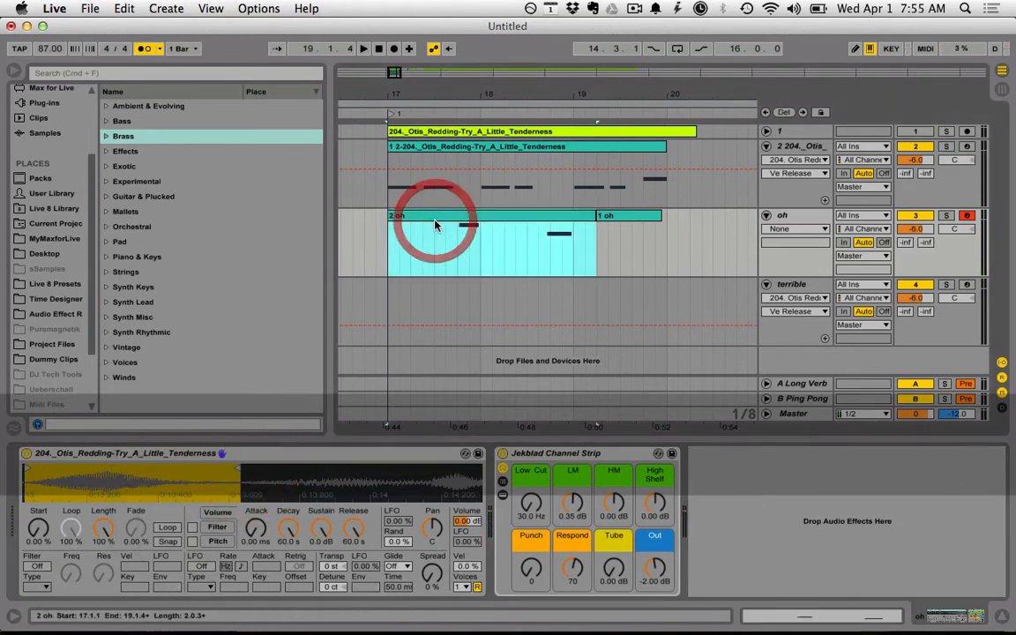
left_click_drag(688, 233, 575, 234)
key("Delete")
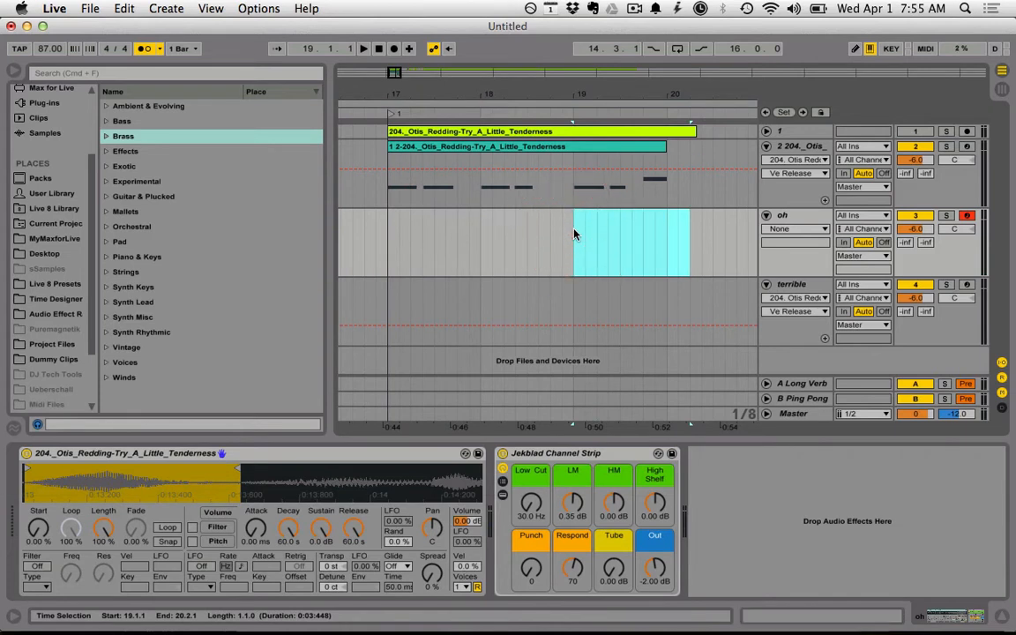
Step: Record a new take on the oh track from bar 17 with A2 notes near the ends of bars 17 and 18
left_click(386, 237)
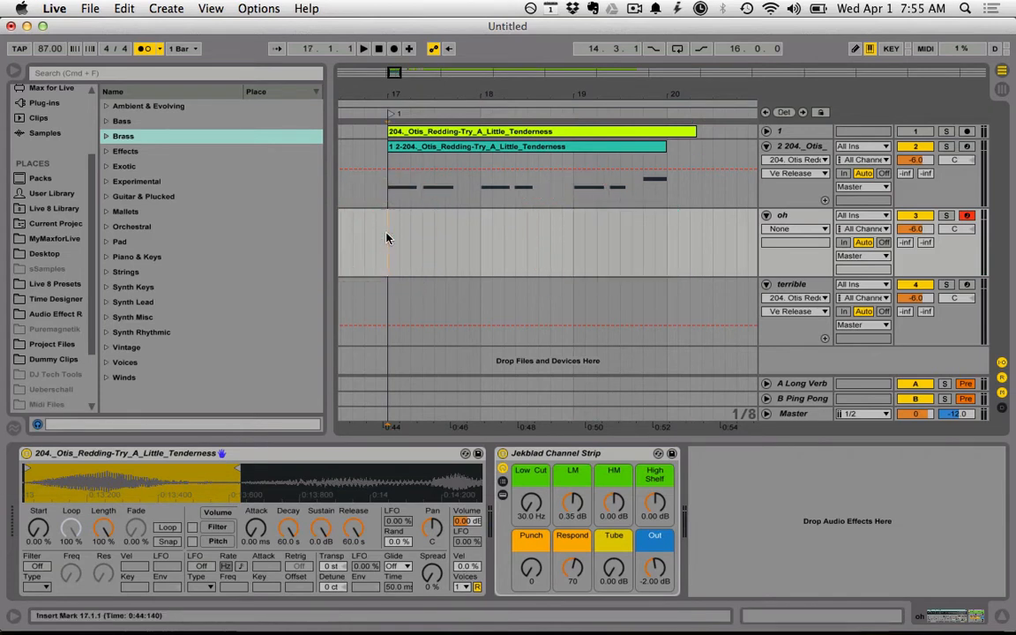
key("F9")
key("k")
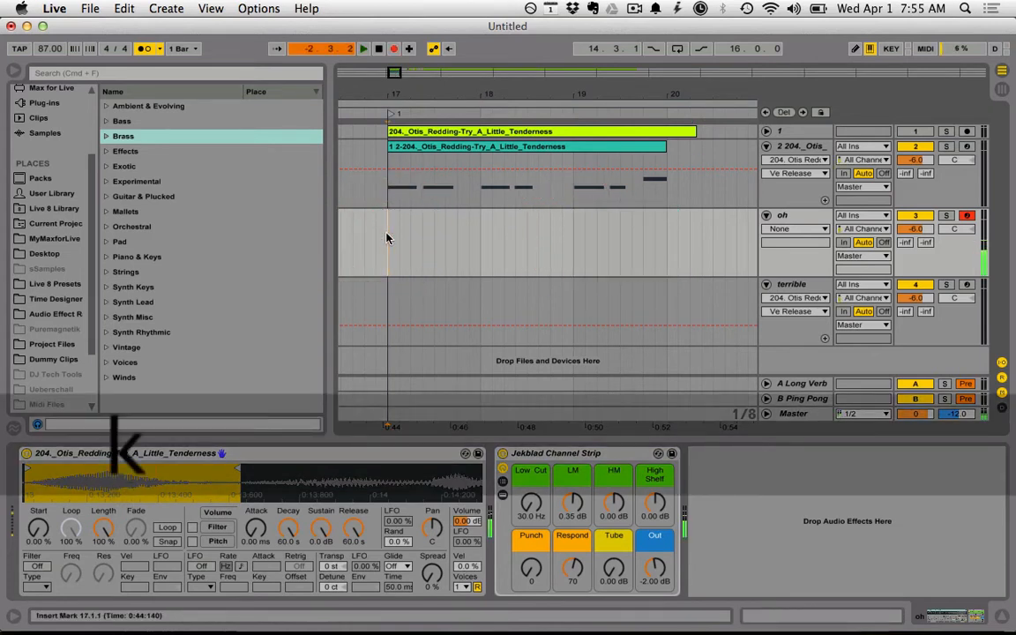
key("h")
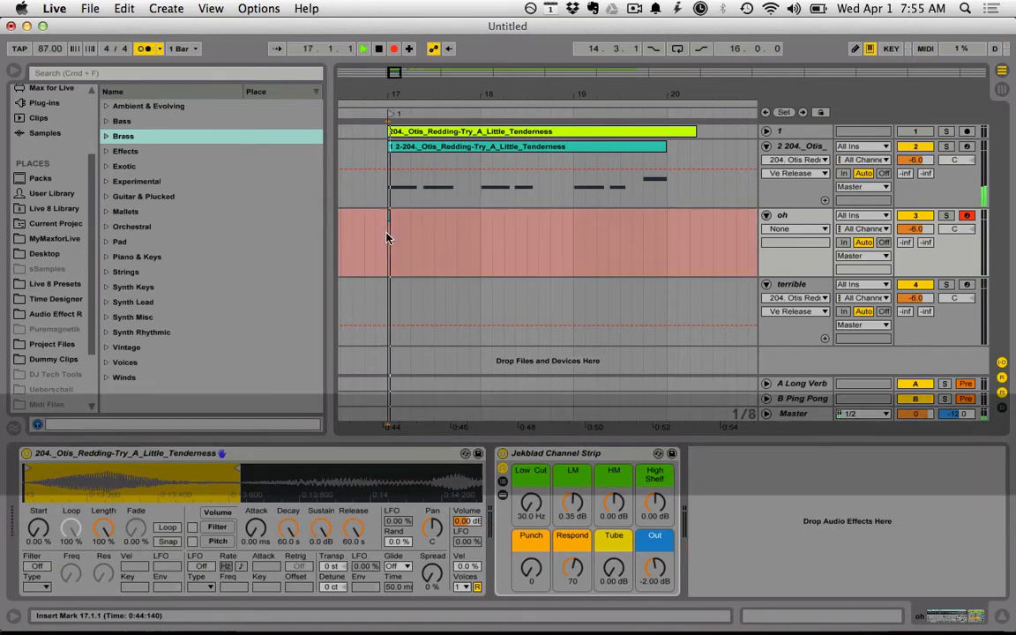
key("h")
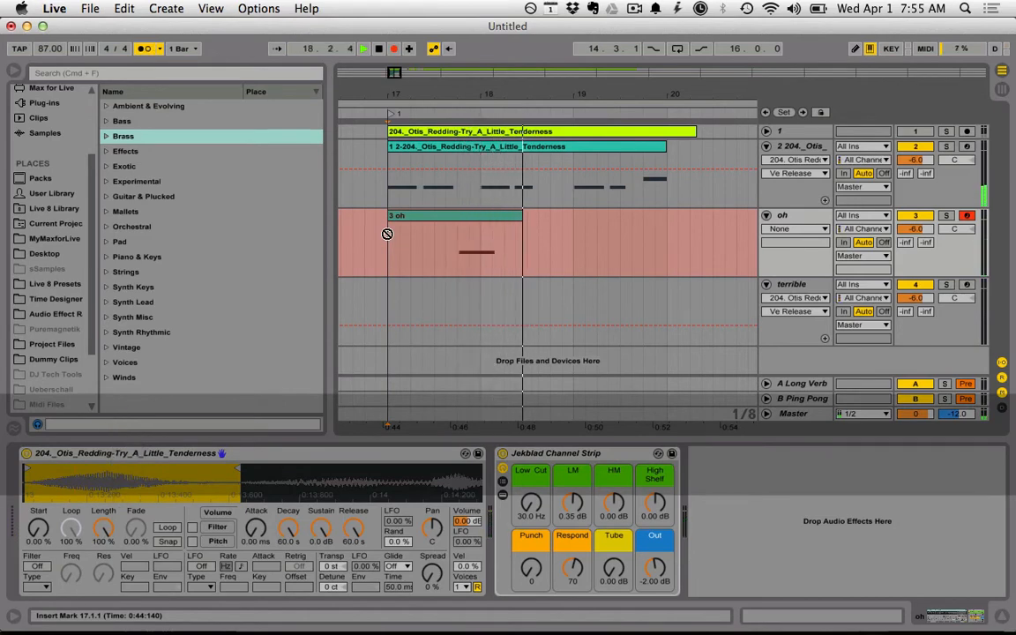
key("h")
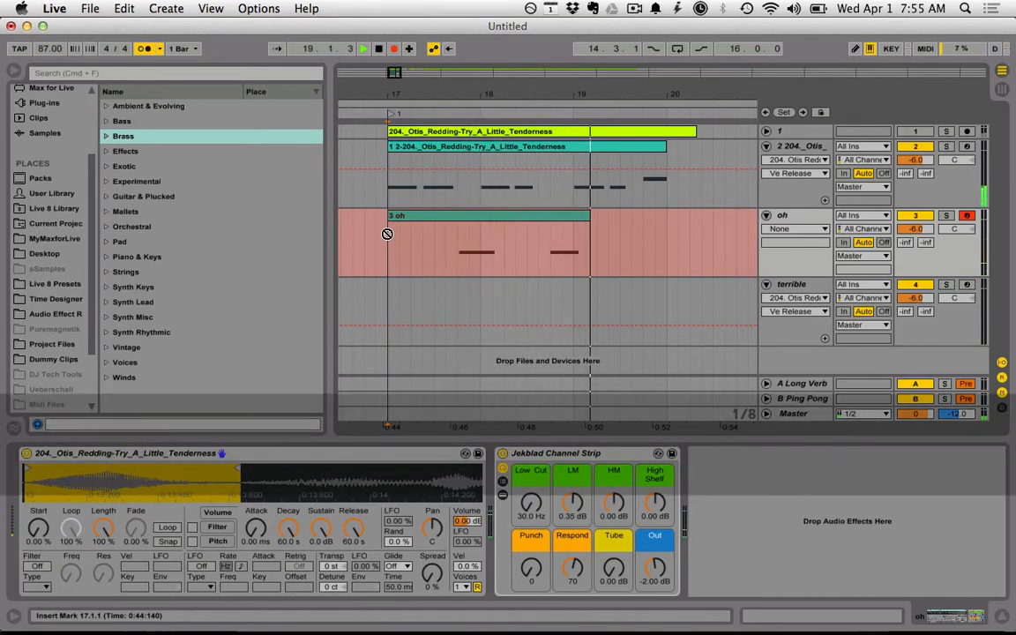
key("space")
Step: Delete the terrible track
left_click(384, 231)
left_click(792, 283)
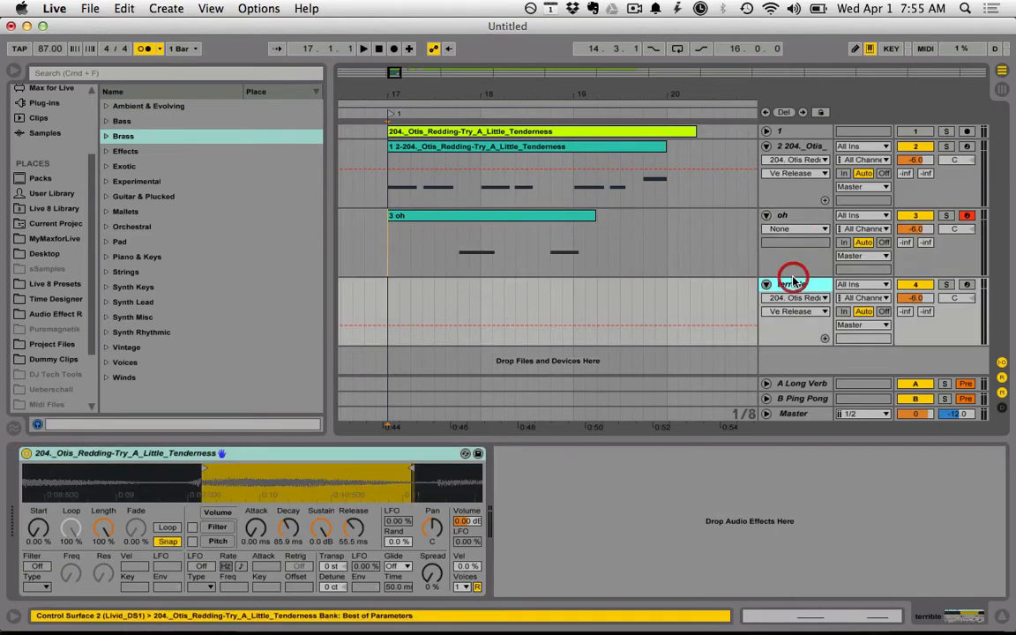
key("Delete")
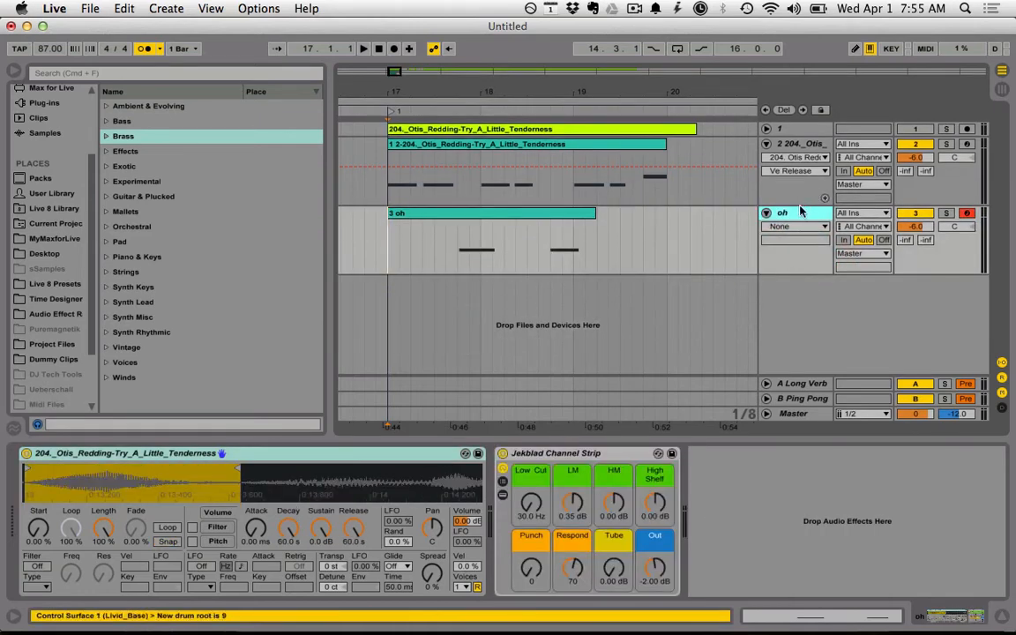
Step: Unfold and reactivate audio track 1, and briefly play the Otis Redding clip from bar 30
left_click_drag(676, 85, 561, 103)
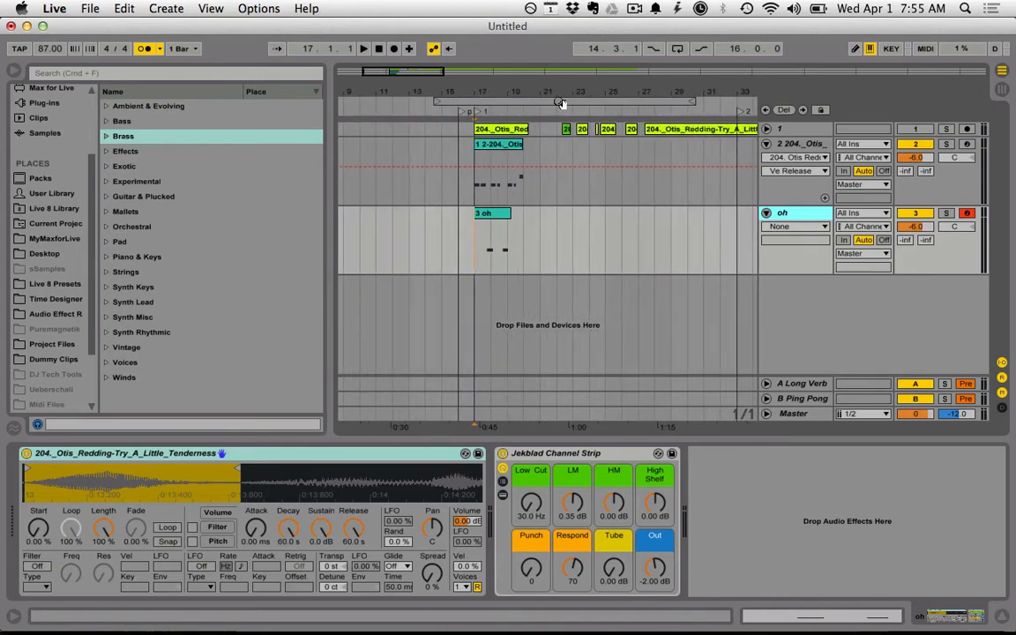
left_click(766, 129)
left_click(681, 170)
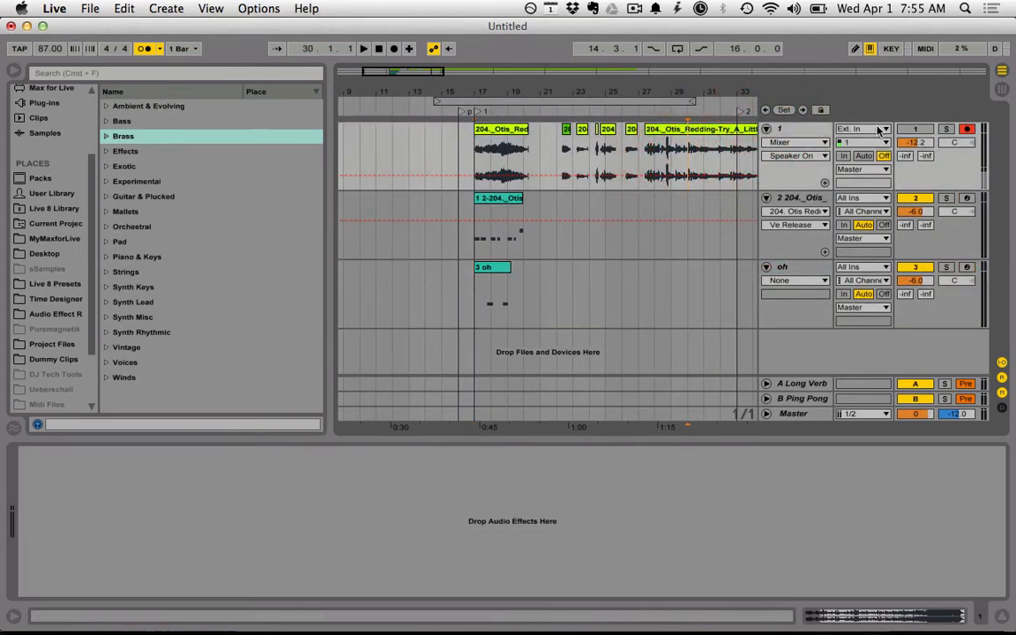
left_click(923, 132)
key("space")
key("space")
left_click_drag(693, 89, 649, 87)
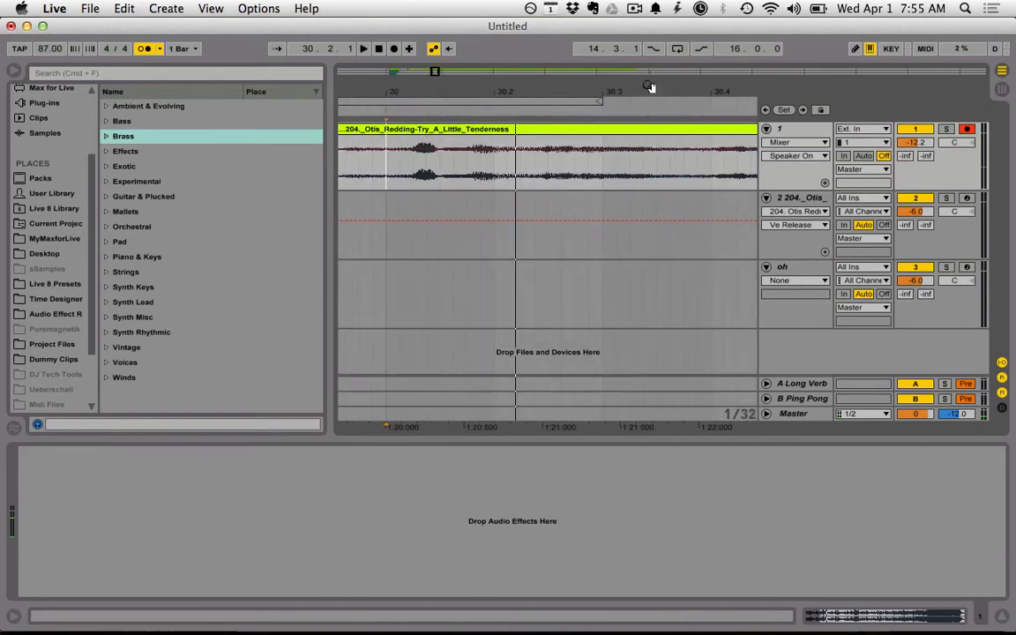
Step: Play the Otis Redding clip around bar 30, beat 3 to find the start of another usable note at 30.3.2
left_click_drag(671, 163, 686, 162)
key("space")
key("space")
left_click(649, 166)
key("space")
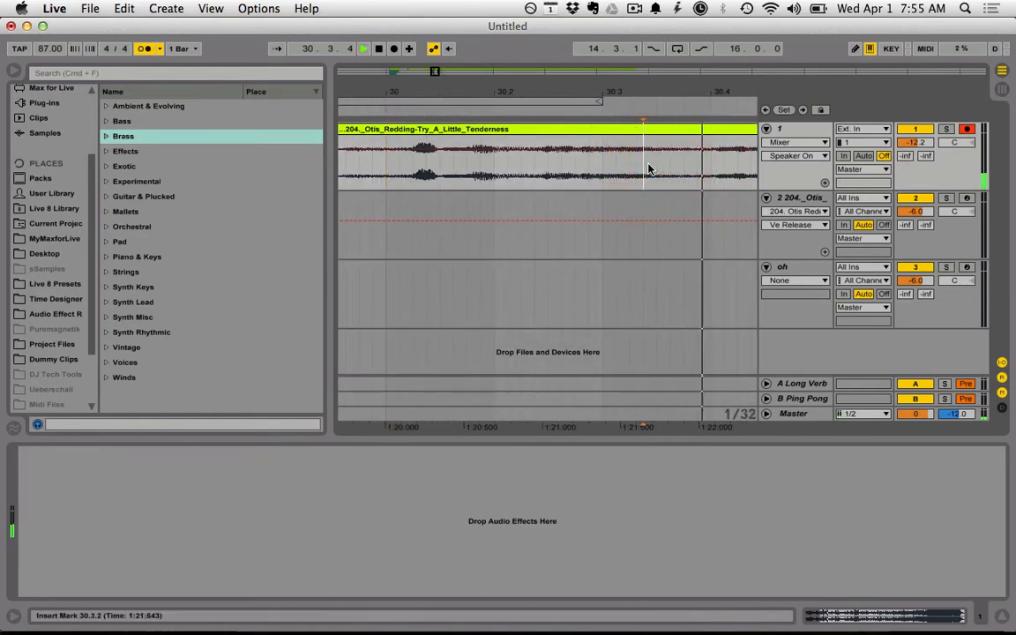
key("space")
Step: Mark the note starting at 30.3.2 on track 1 and insert a new MIDI track below it
left_click_drag(643, 166, 703, 161)
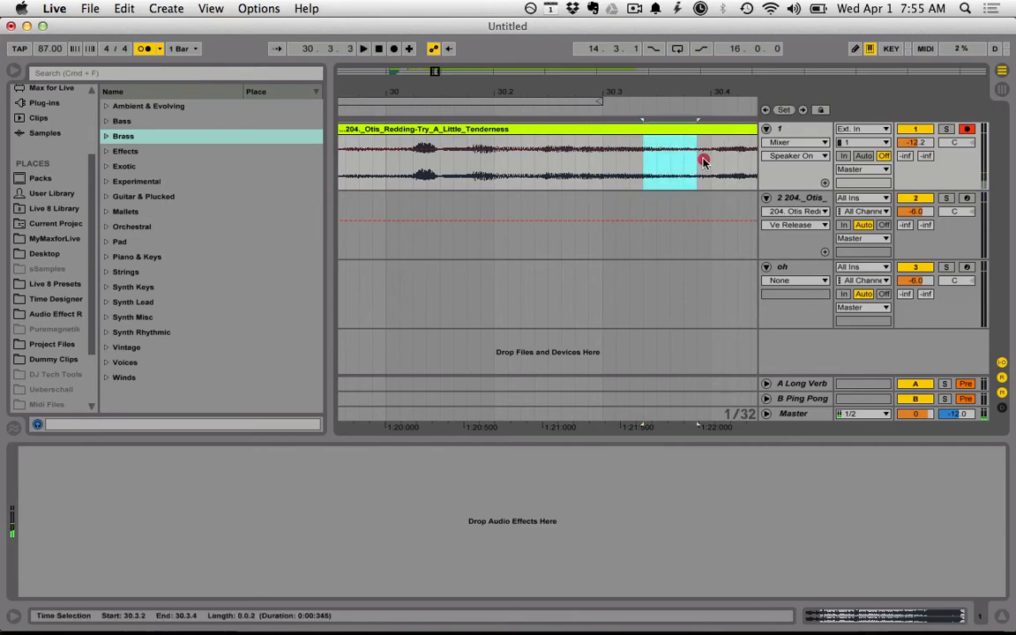
key("super+shift+t")
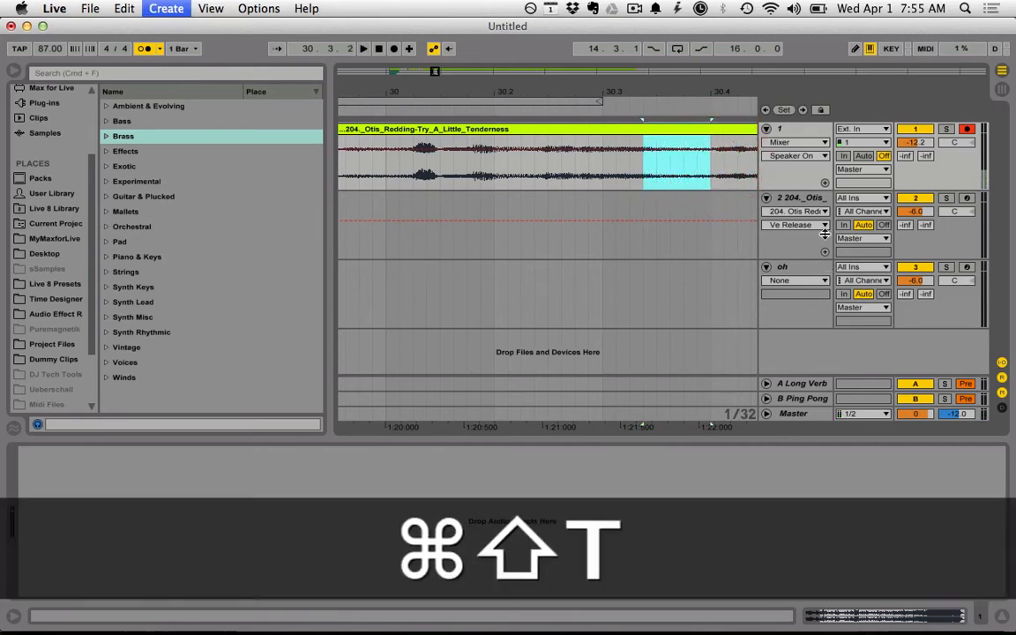
left_click(798, 201)
Step: Split the Otis Redding clip at 30.3.2 and 30.4.1 to isolate the chosen note
left_click(643, 165)
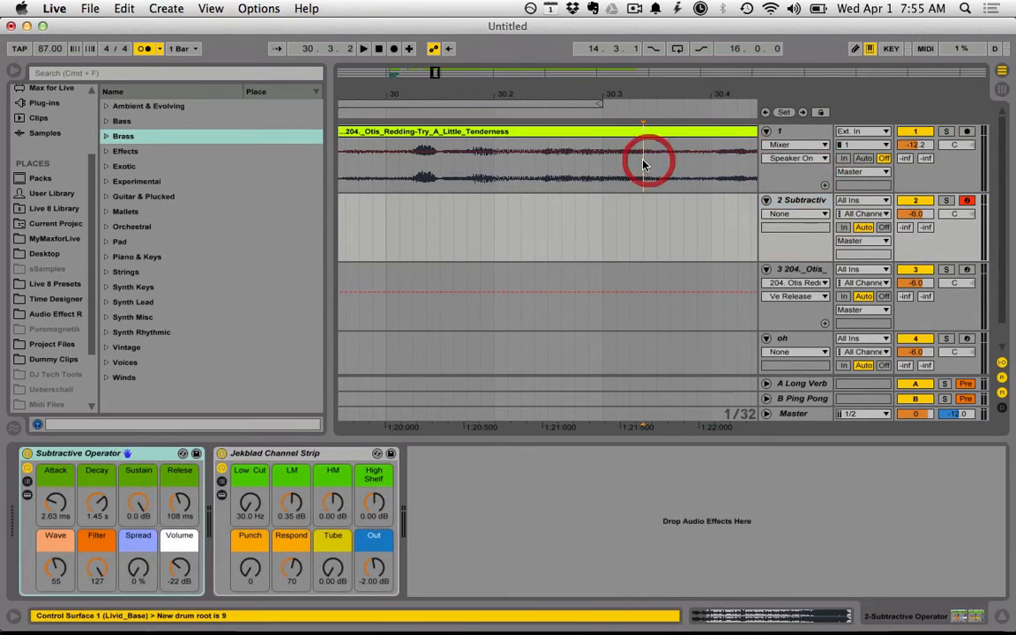
left_click_drag(643, 165, 703, 161)
key("super+e")
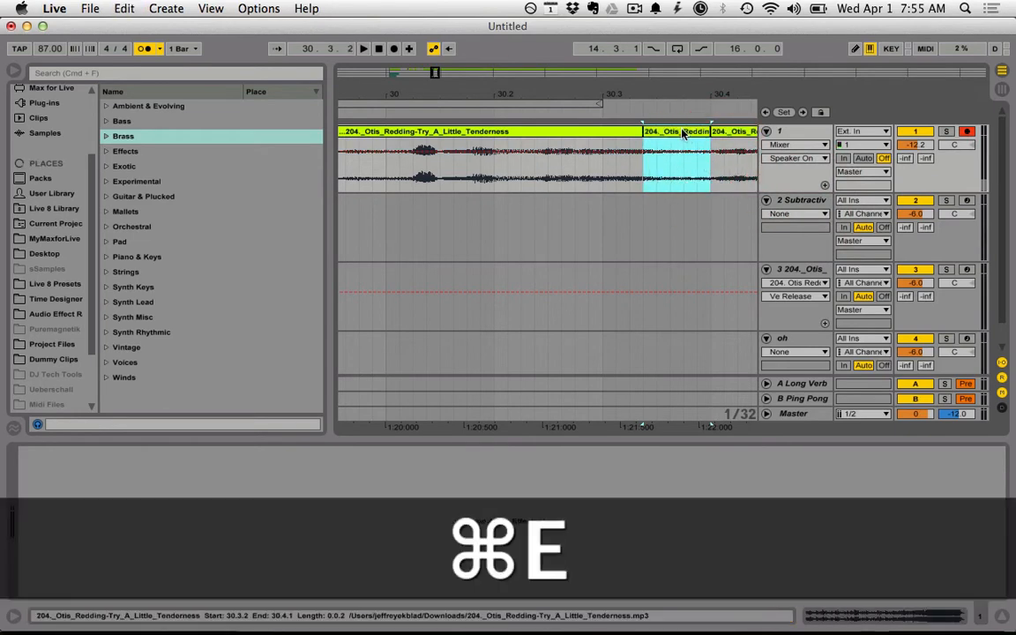
left_click(477, 503)
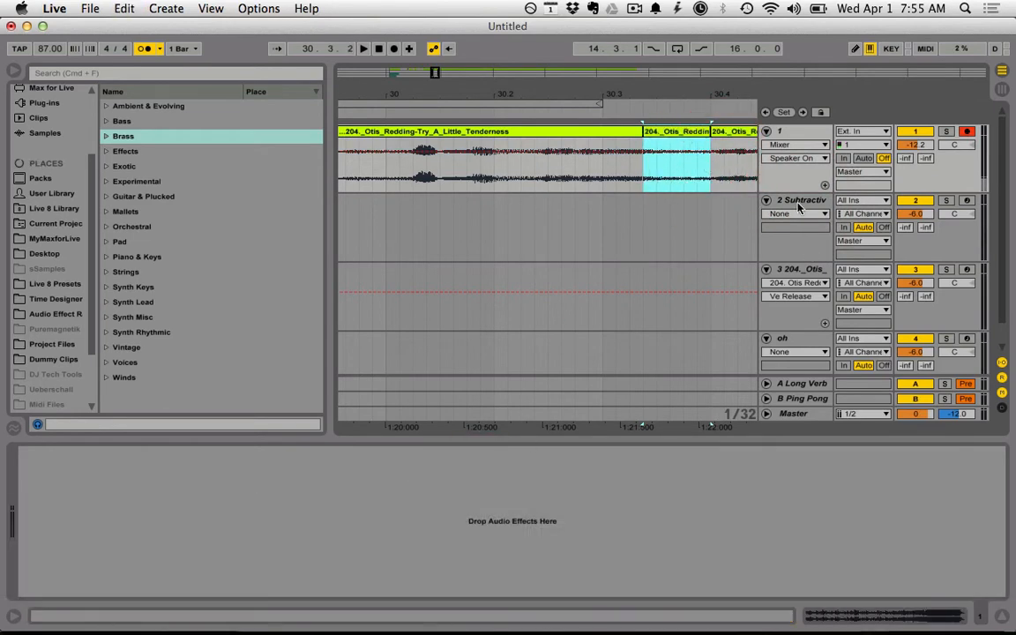
Step: Replace the new MIDI track's Subtractive Operator with a Simpler holding the isolated slice, and audition it at C3
left_click(800, 200)
left_click_drag(684, 137, 590, 499)
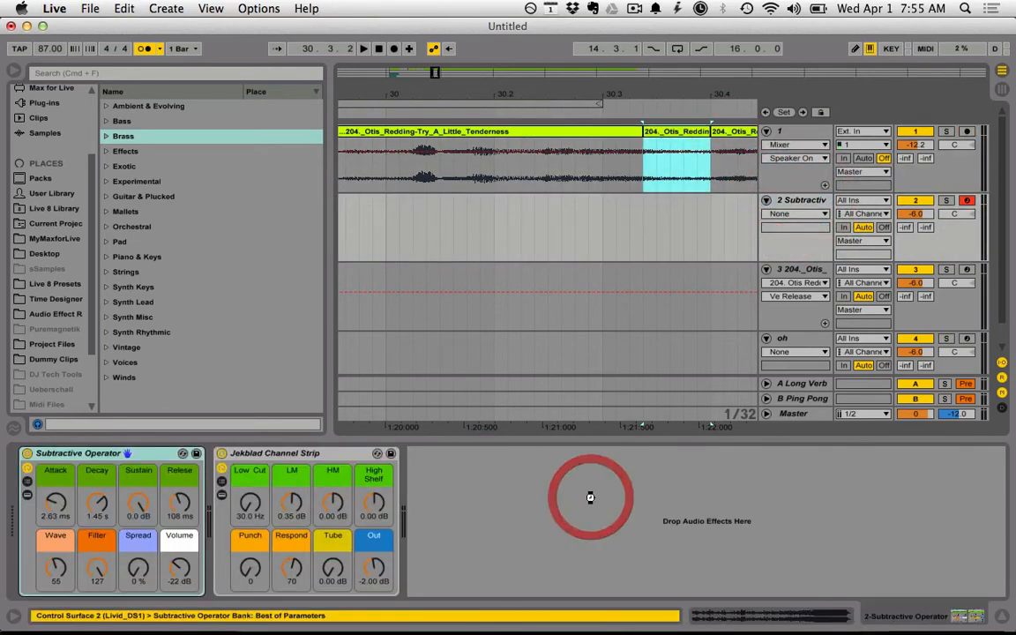
key("a")
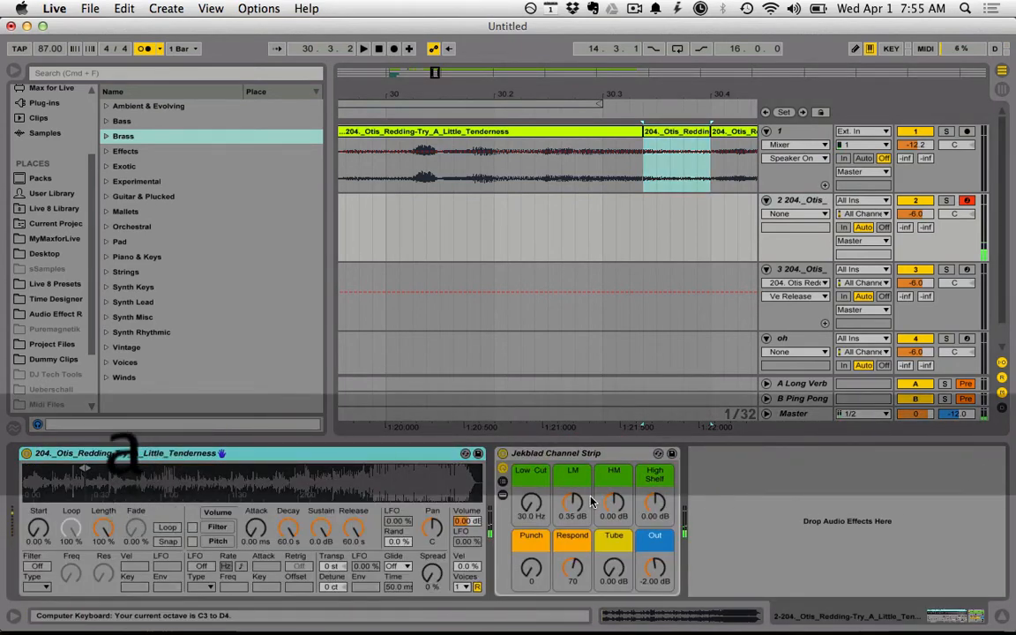
key("a")
key("a")
Step: Audition the slice in Simpler and set its volume envelope release to 245 ms
mouse_move(101, 478)
left_mouse_down()
mouse_move(473, 482)
mouse_move(228, 469)
left_mouse_up()
key("a")
key("a")
key("a")
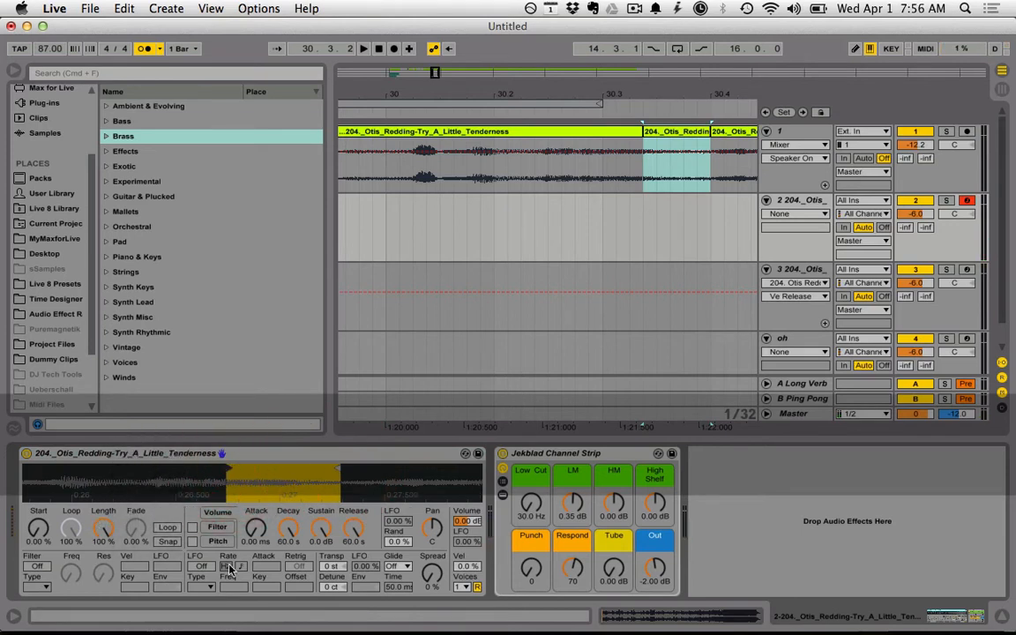
key("a")
key("a")
left_click_drag(494, 492, 494, 542)
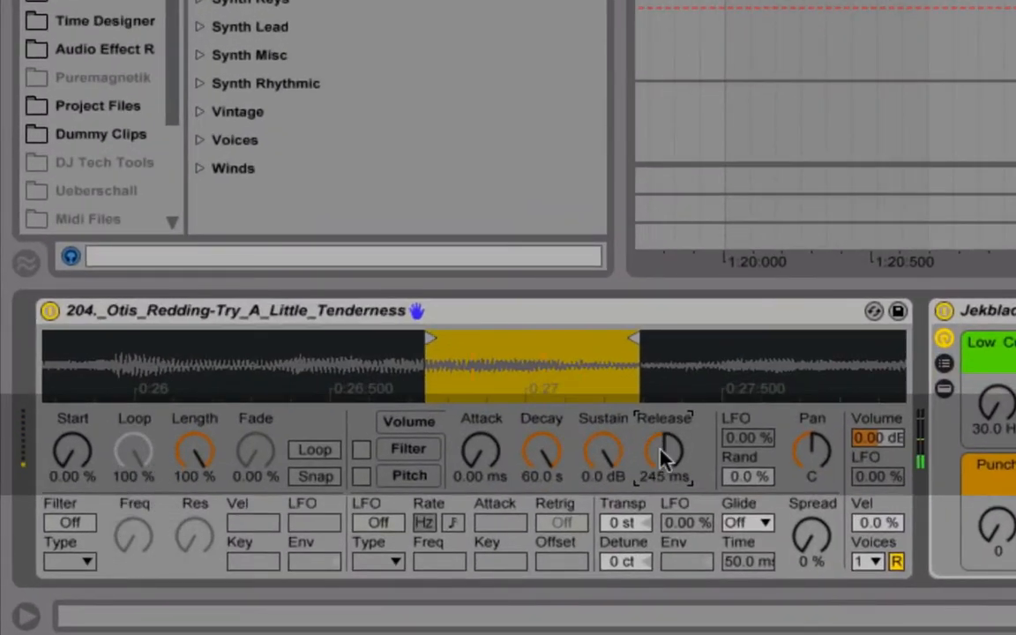
Step: Move the Simpler's sample start slightly earlier to catch the note's attack, and audition it
mouse_move(426, 331)
left_mouse_down()
mouse_move(342, 332)
mouse_move(414, 332)
left_mouse_up()
left_click(417, 341)
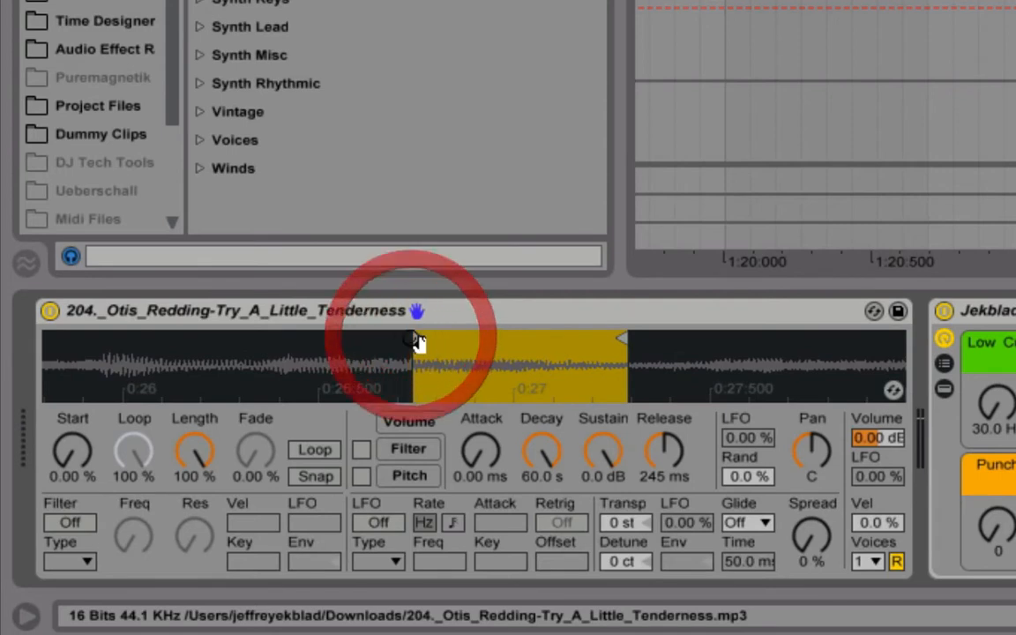
mouse_move(328, 331)
left_mouse_down()
mouse_move(273, 334)
mouse_move(399, 334)
left_mouse_up()
key("a")
key("a")
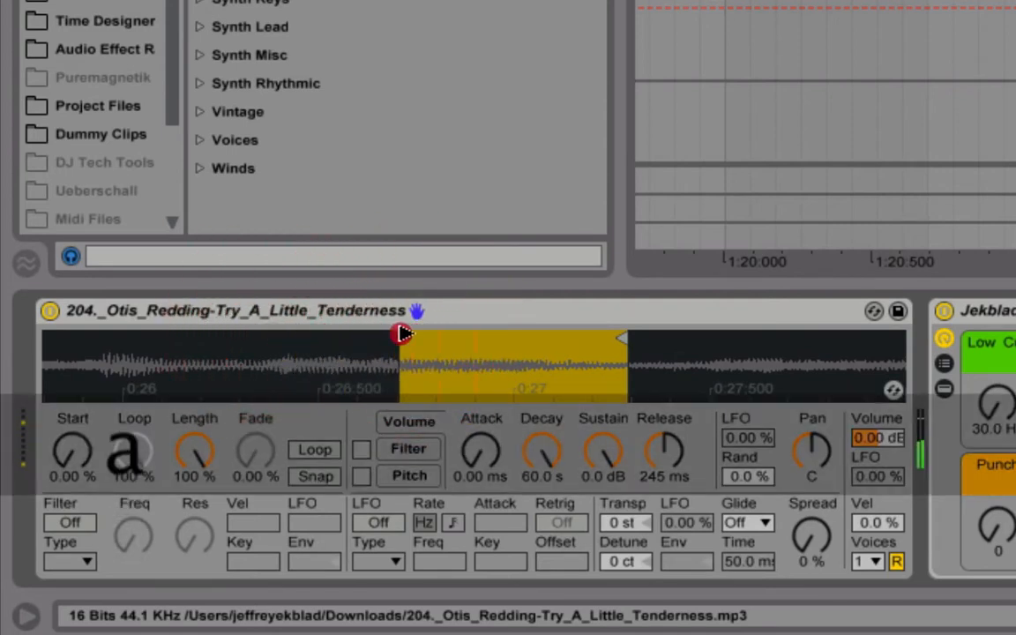
key("a")
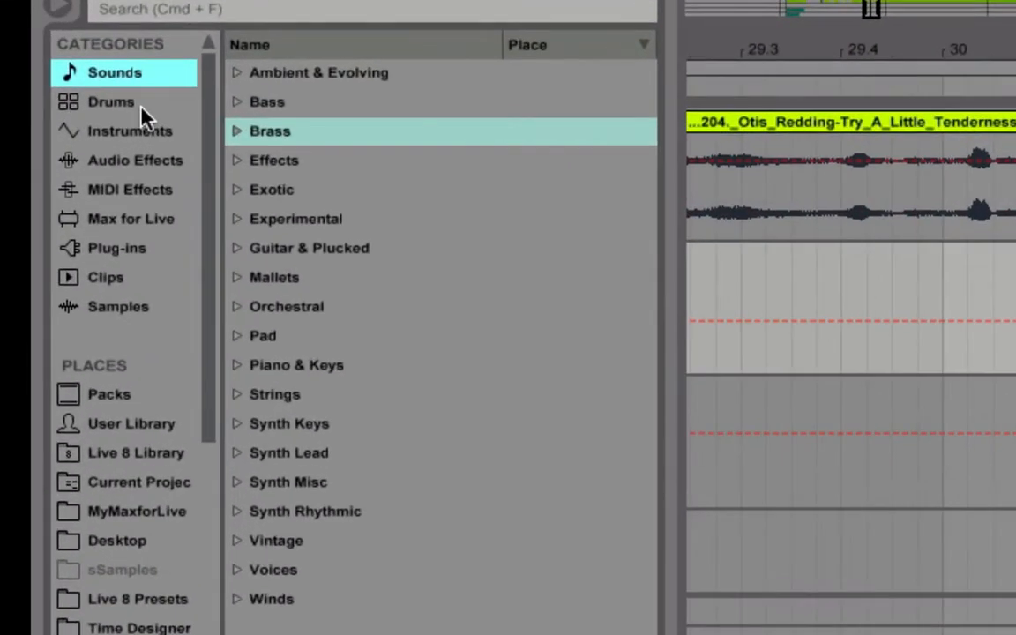
Step: Add a Reverb to the new Simpler track and set its dry/wet to 30%, auditioning the note
left_click(141, 104)
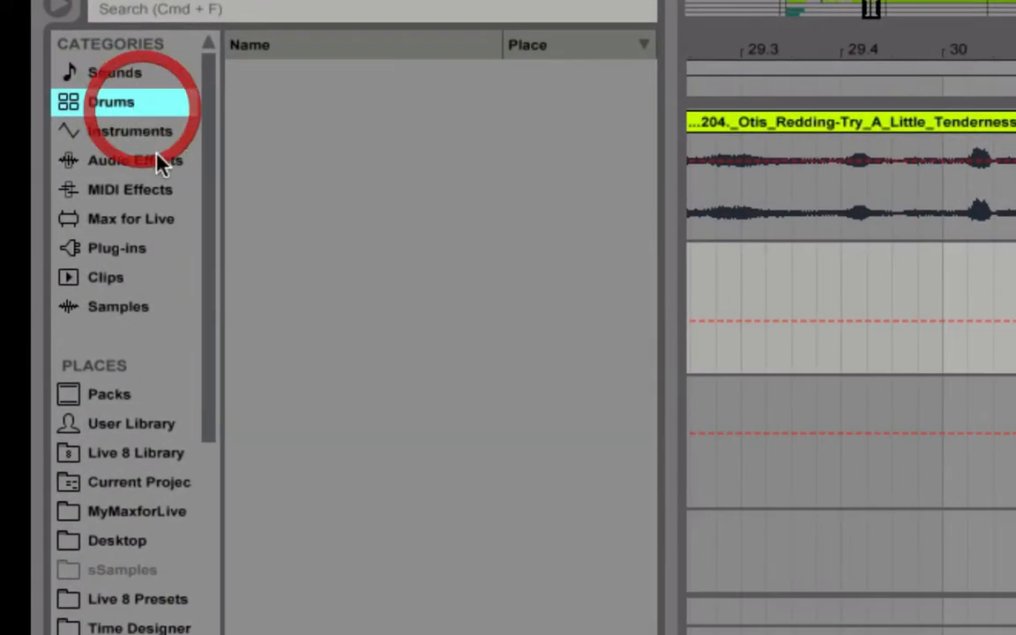
left_click(140, 159)
scroll(350, 286, "down", 5)
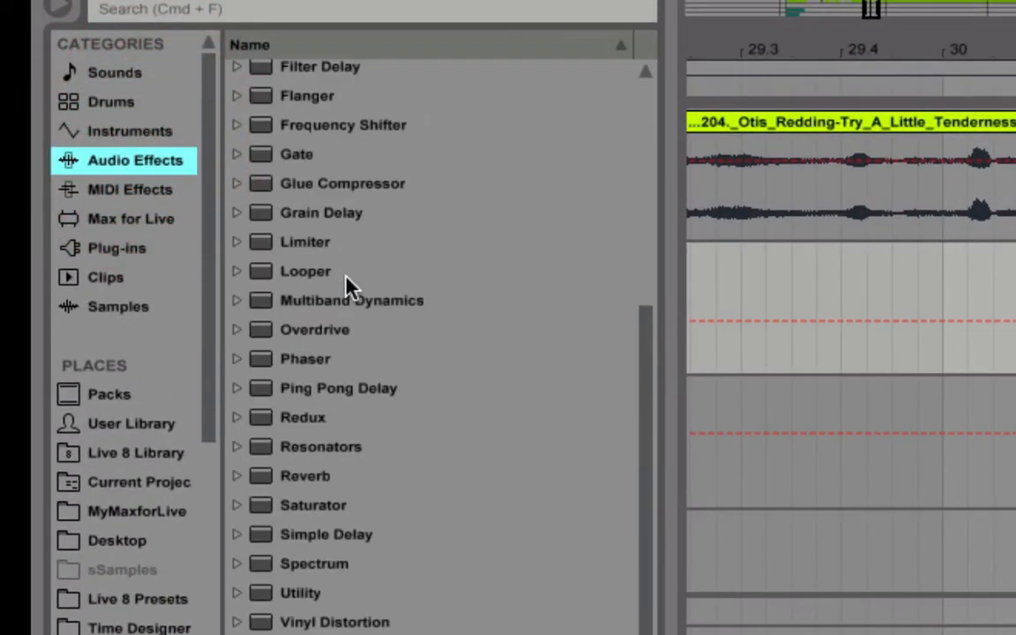
double_click(351, 479)
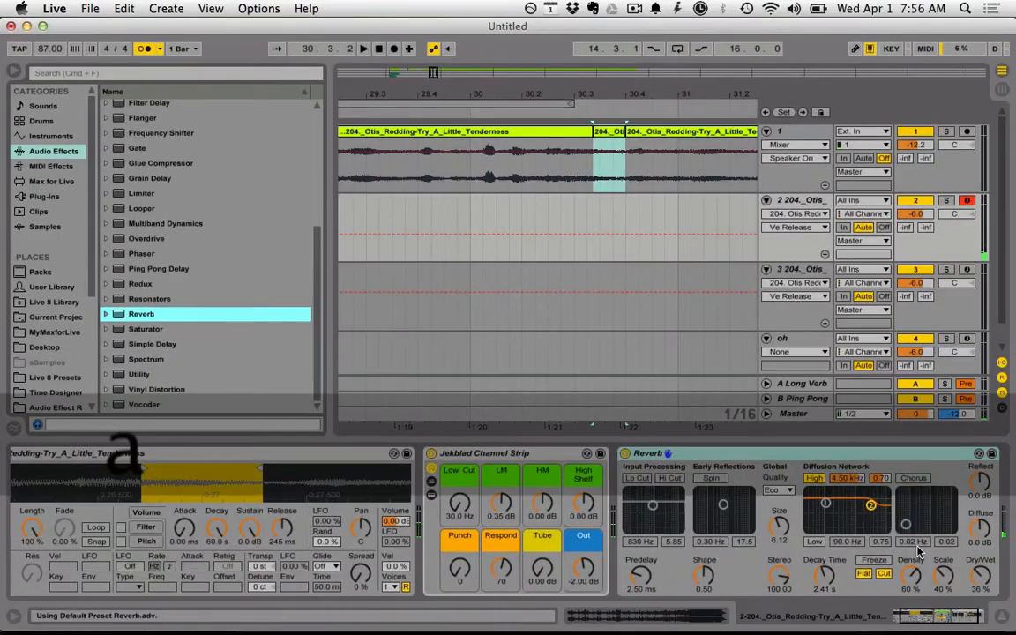
left_click_drag(981, 575, 981, 600)
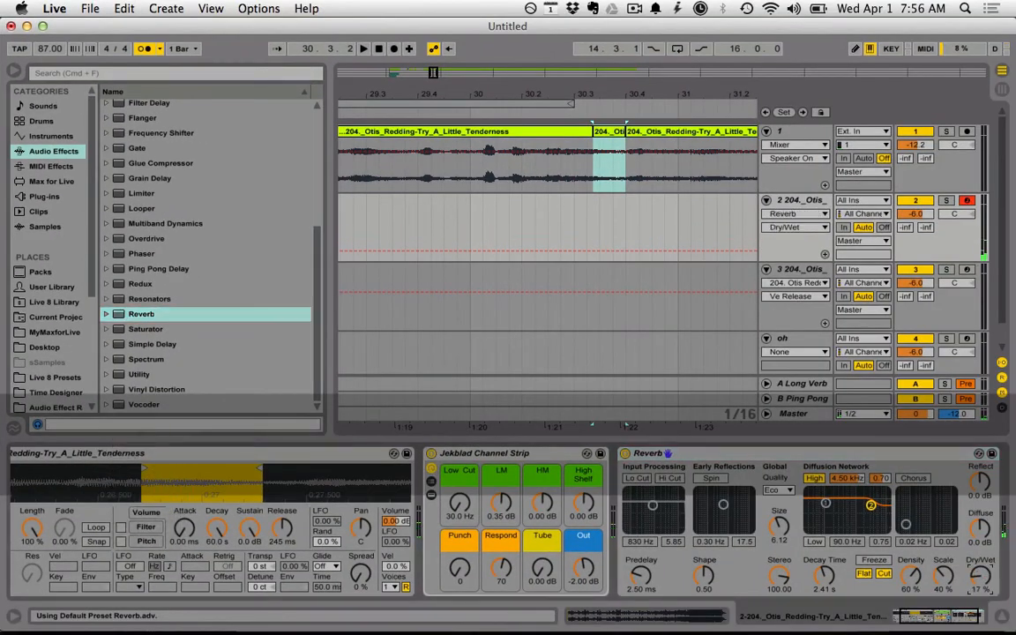
key("a")
key("a")
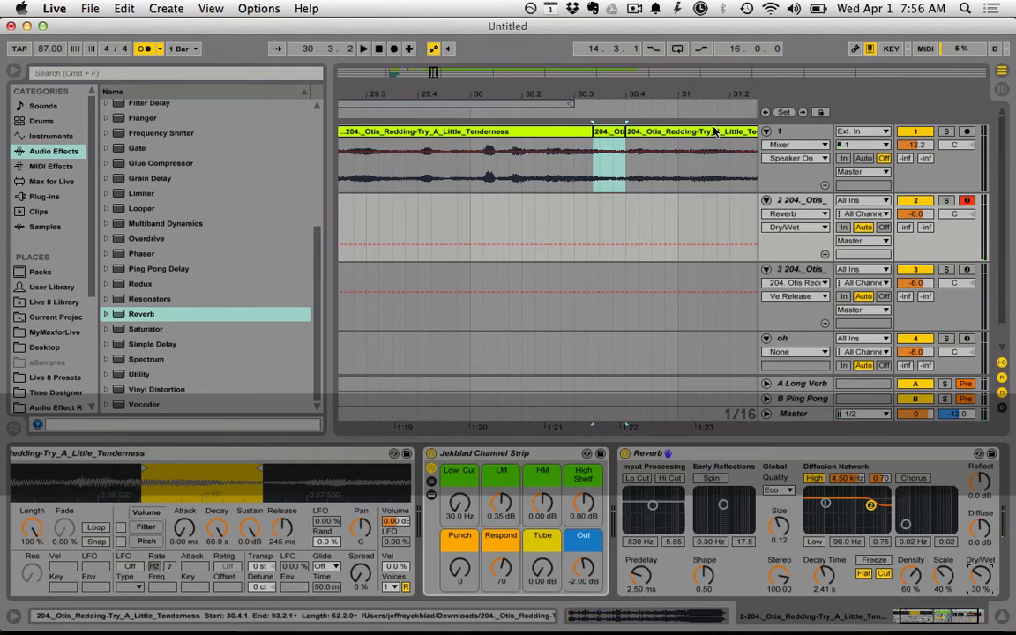
Step: Add a default Reverb to the end of the oh track's device chain
left_click_drag(638, 91, 637, 53)
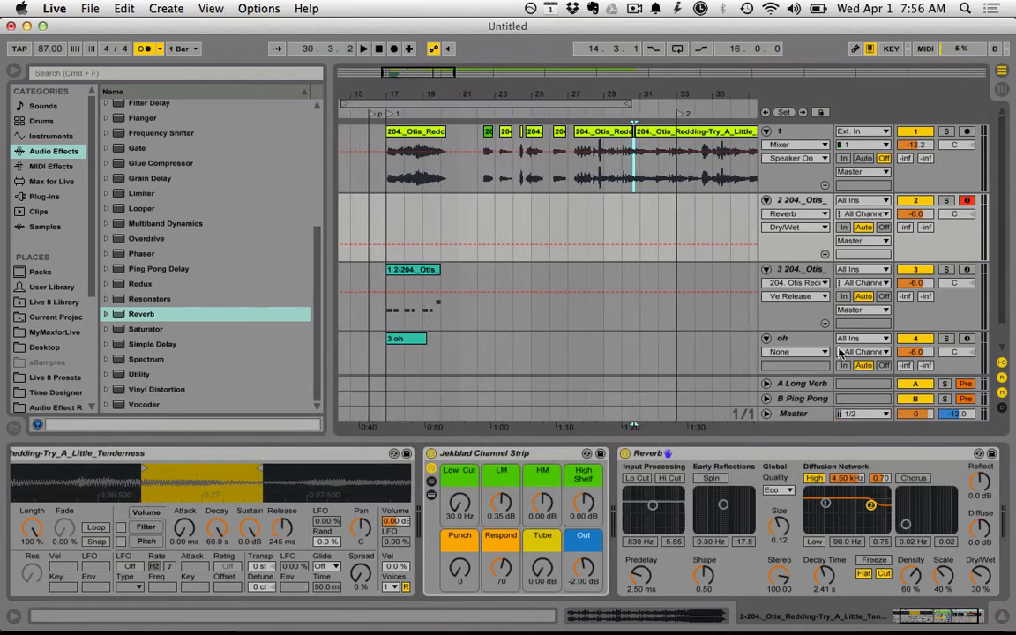
left_click(446, 342)
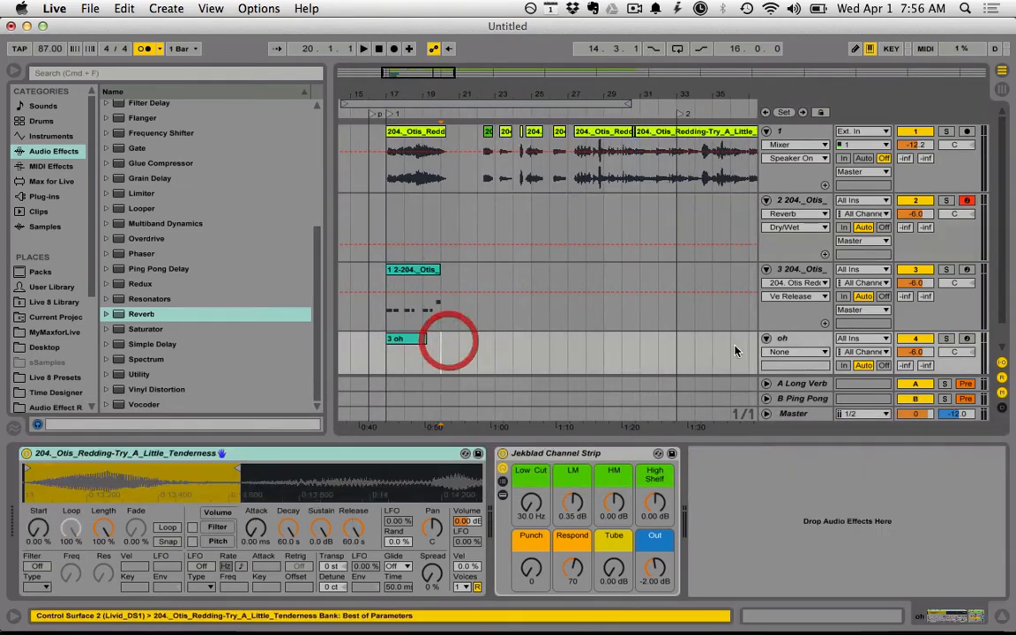
left_click_drag(215, 323, 845, 523)
Step: Play the arrangement from the start of the oh clip at bar 17 with audio track 1 deactivated
key("space")
left_click(406, 340)
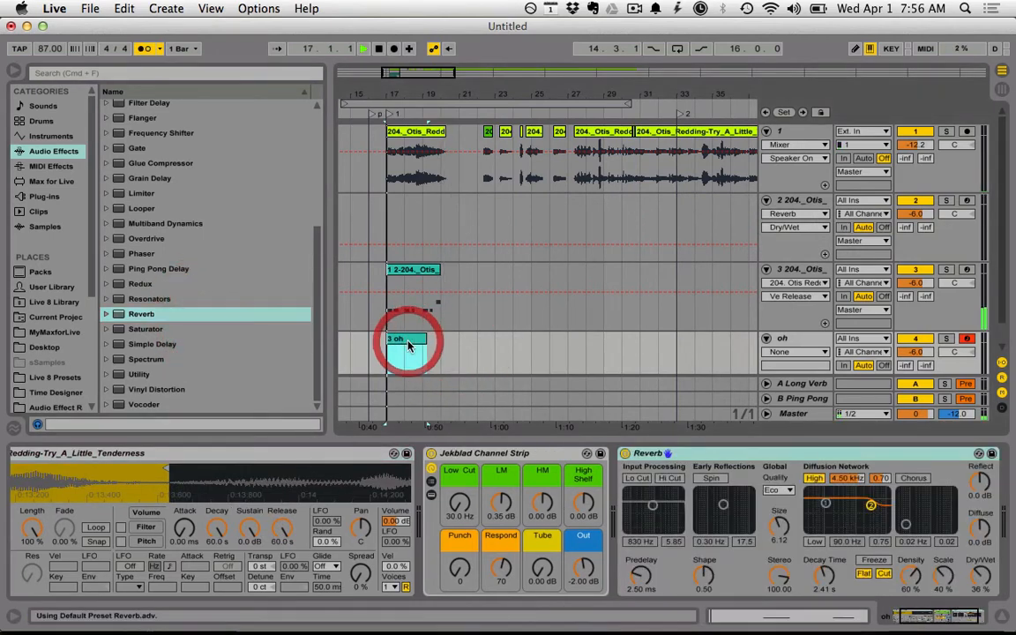
left_click(914, 135)
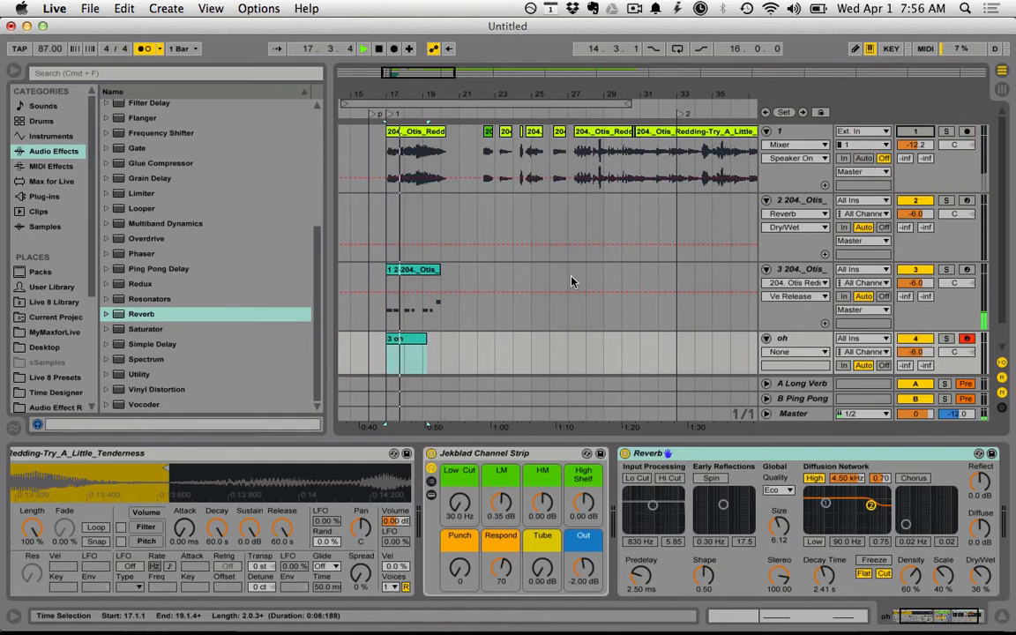
Step: Set the oh track's Reverb dry/wet to 31% and its track volume to -9.0 dB
scroll(571, 282, "down", 2)
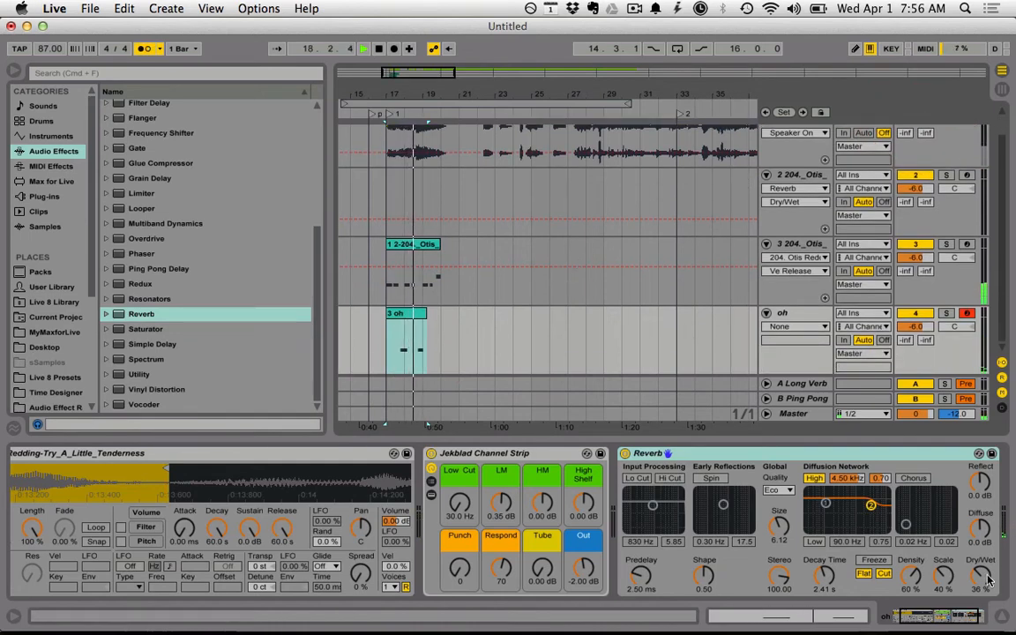
scroll(988, 579, "down", 5)
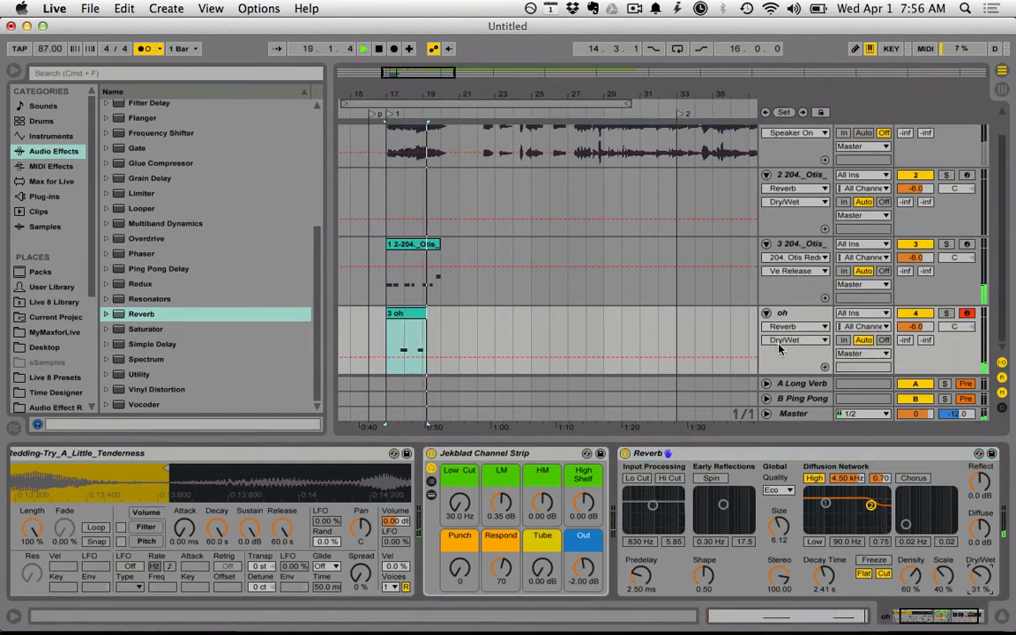
left_click(925, 325)
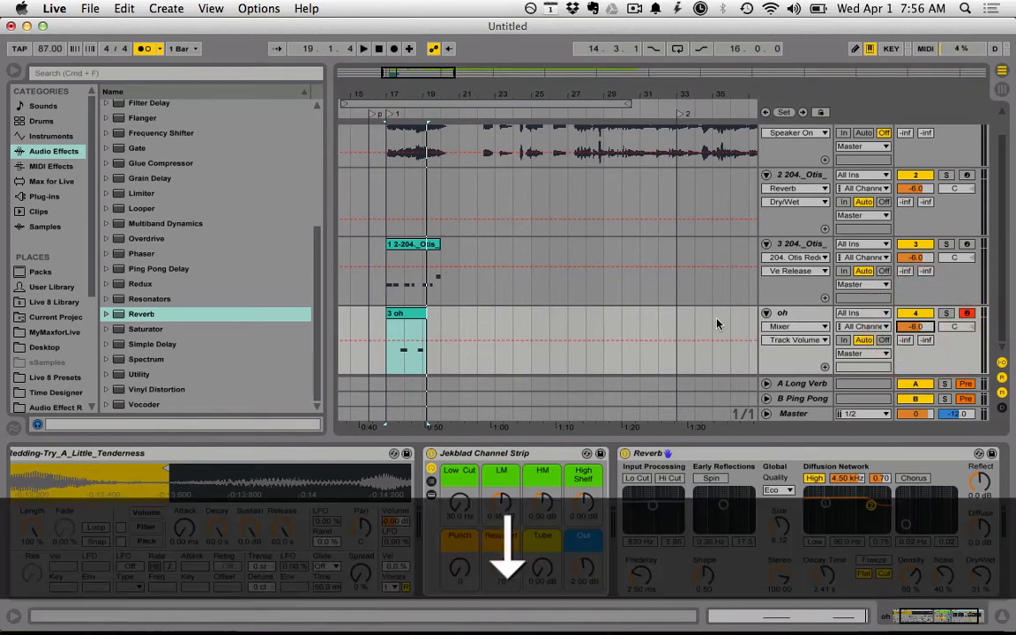
key("a")
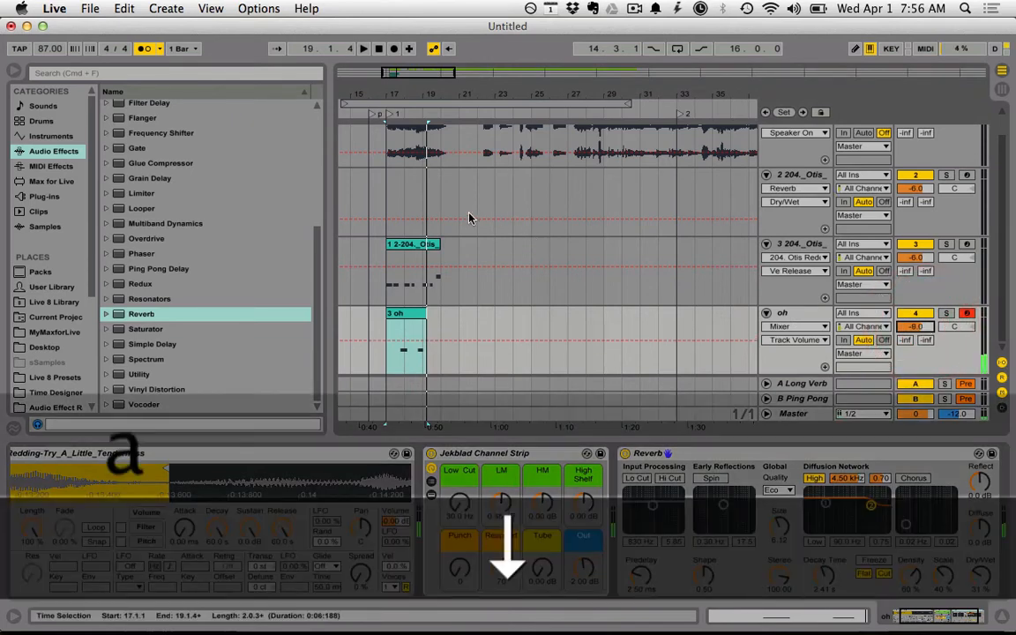
Step: Play from bar 17 and rehearse notes on the new Simpler track over the two recorded clips
left_click(386, 206)
key("a")
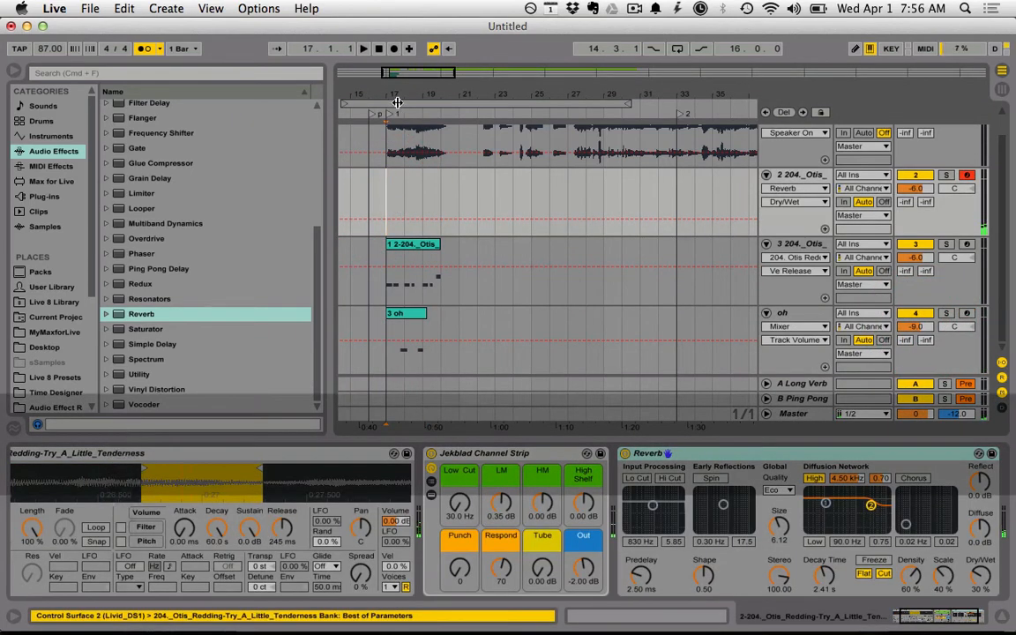
left_click_drag(394, 94, 428, 111)
key("space")
key("a")
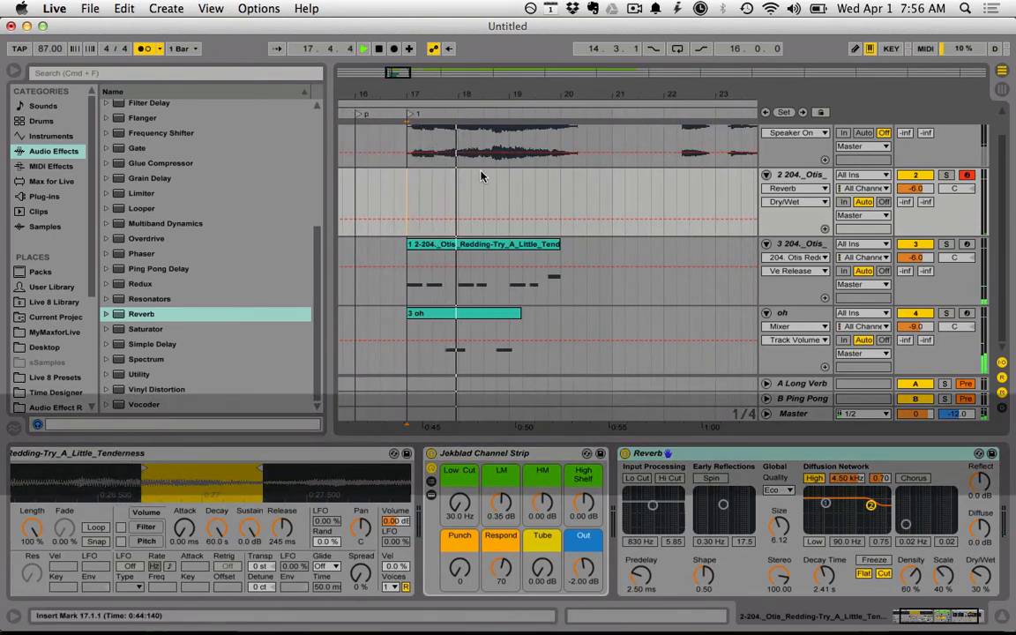
key("g")
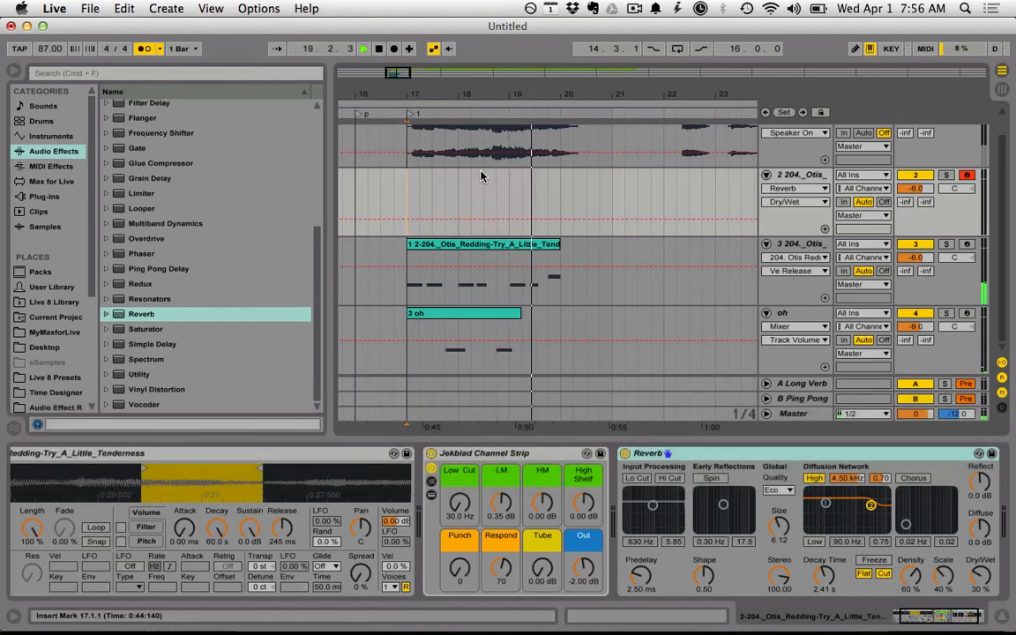
key("a")
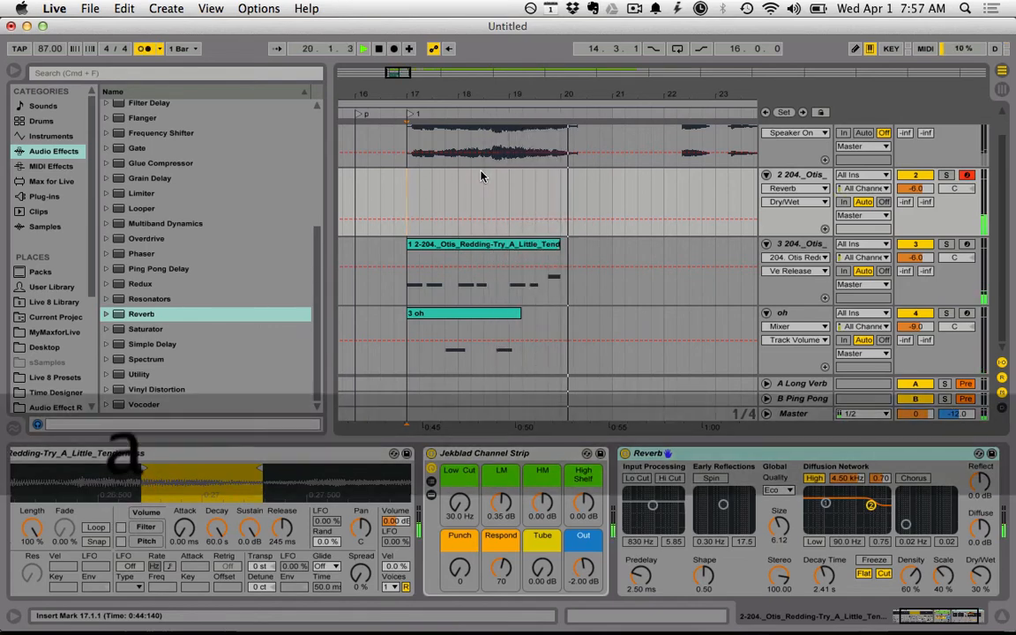
key("a")
Step: Record a four-note phrase on track 2 starting at bar 20, then play the recorded clip back
left_click(560, 196)
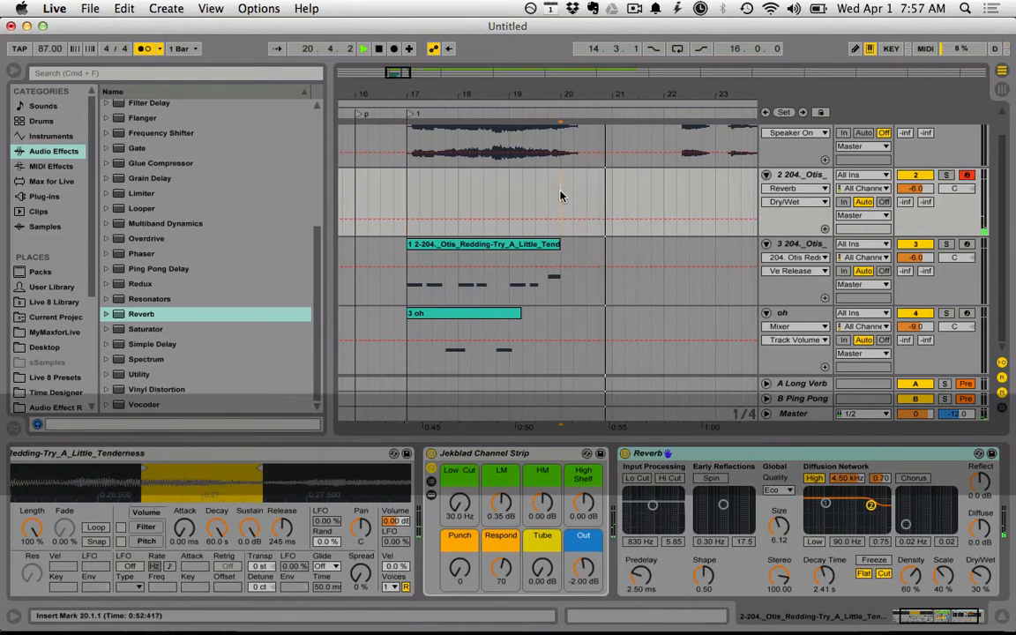
left_click_drag(560, 196, 659, 196)
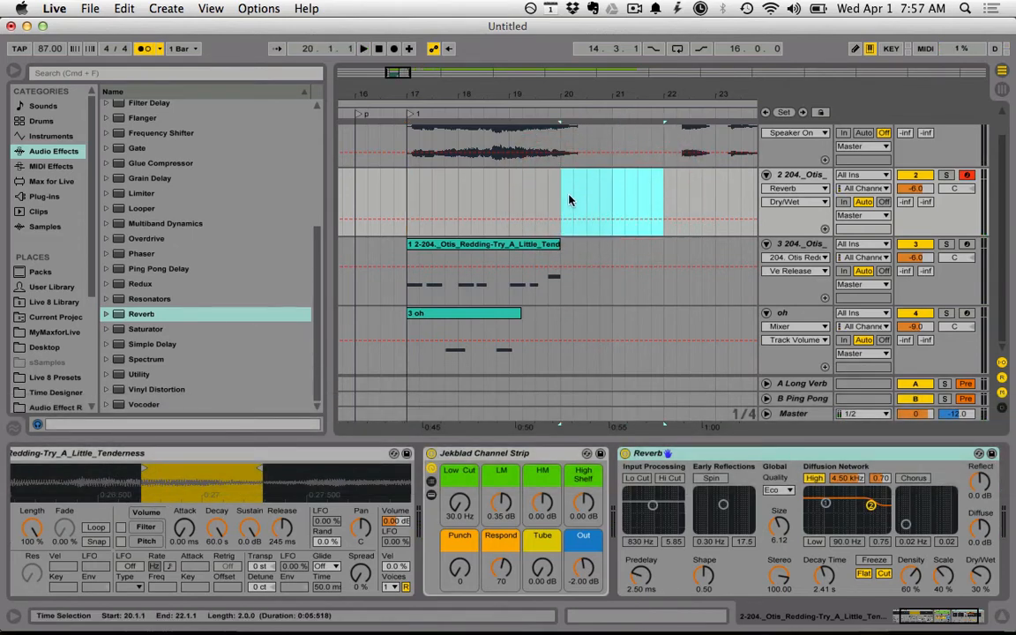
left_click(563, 198)
key("a")
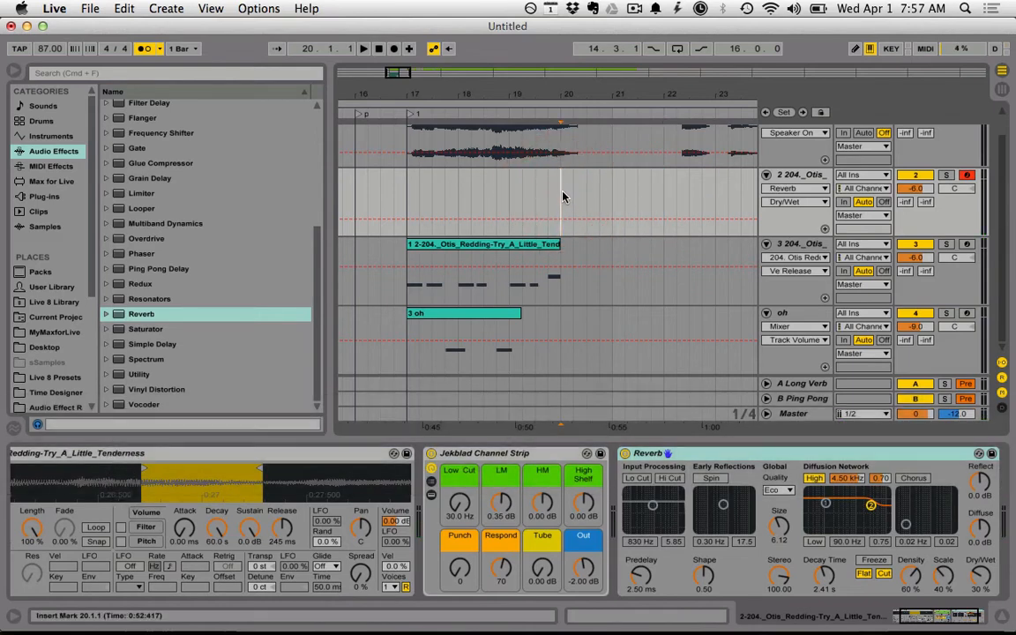
left_click_drag(564, 196, 624, 196)
left_click(558, 194)
key("r")
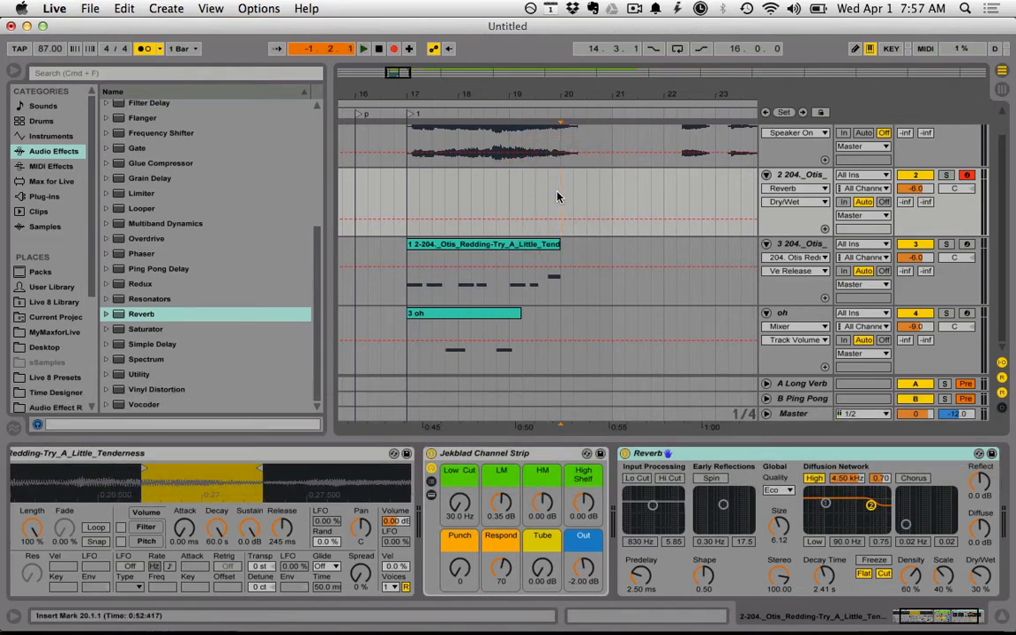
key("a")
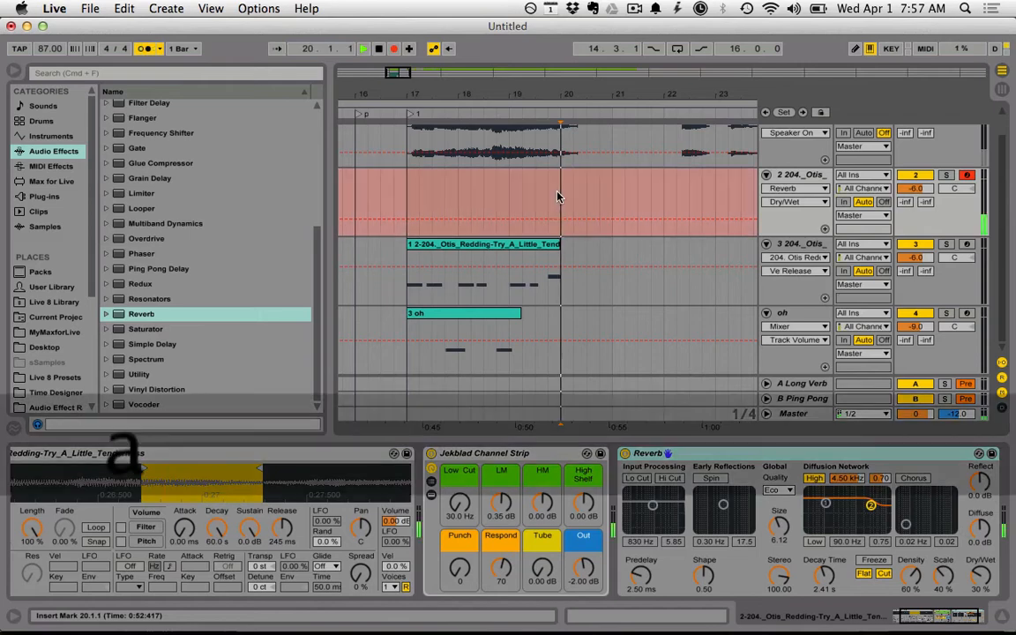
key("a")
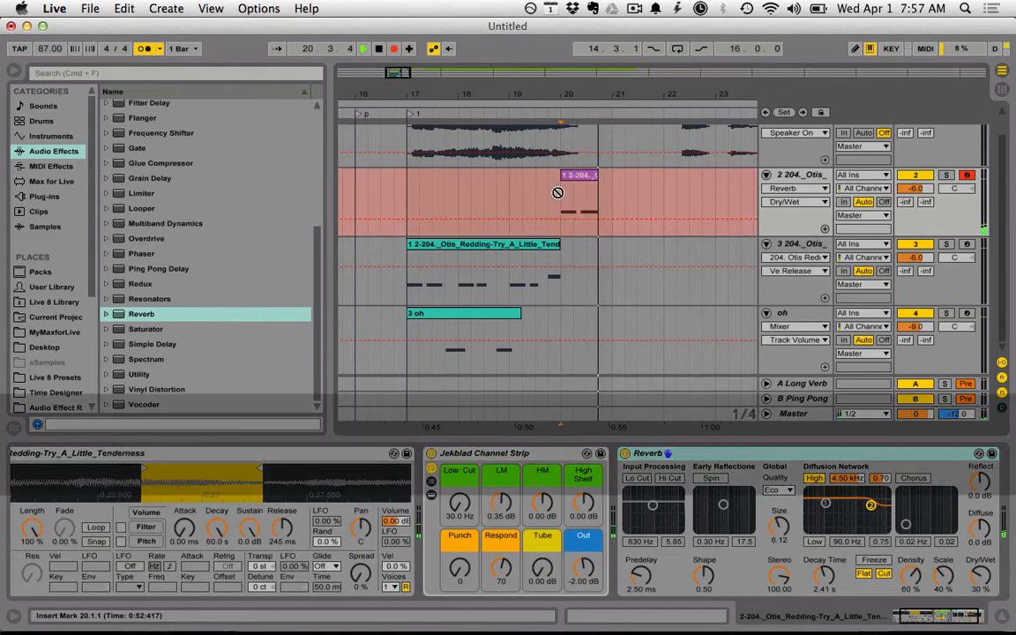
key("a")
key("a")
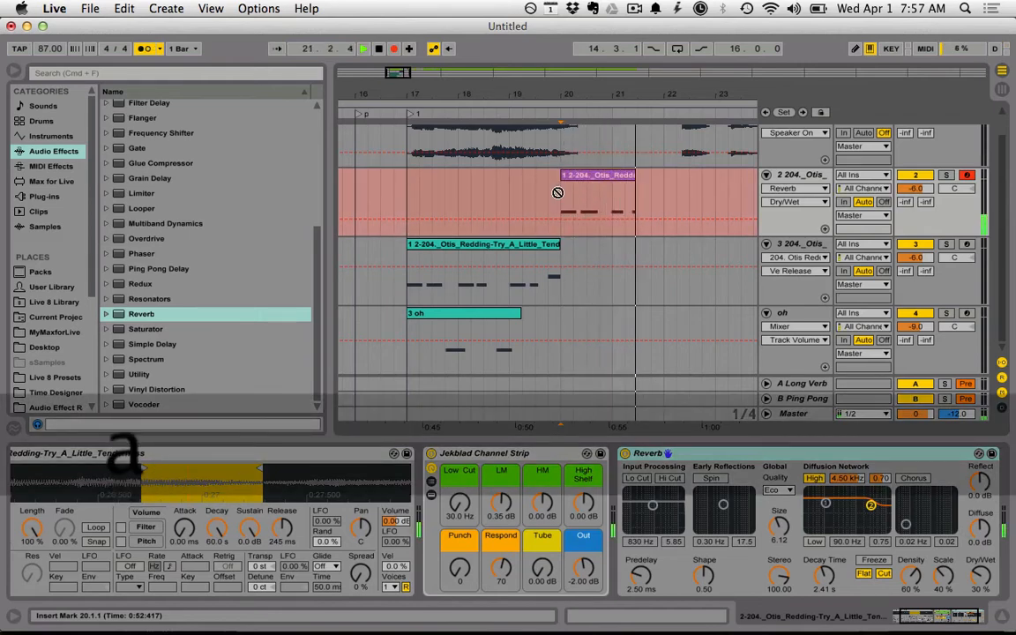
key("space")
left_click(566, 178)
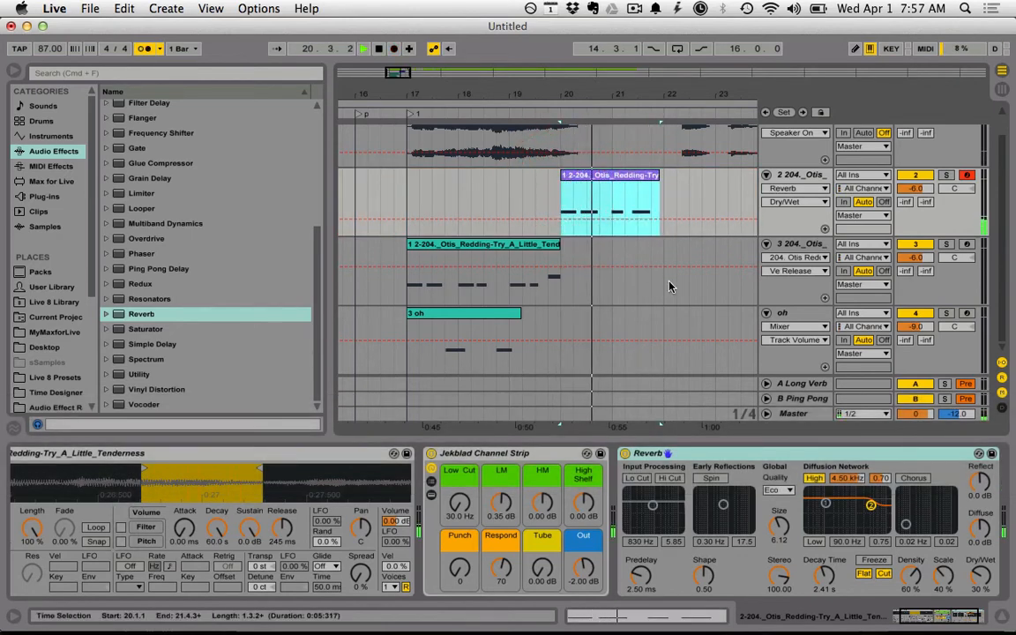
Step: Play from bar 20 and rehearse notes on track 3 against the clip just recorded on track 2
left_click(425, 244)
key("a")
key("a")
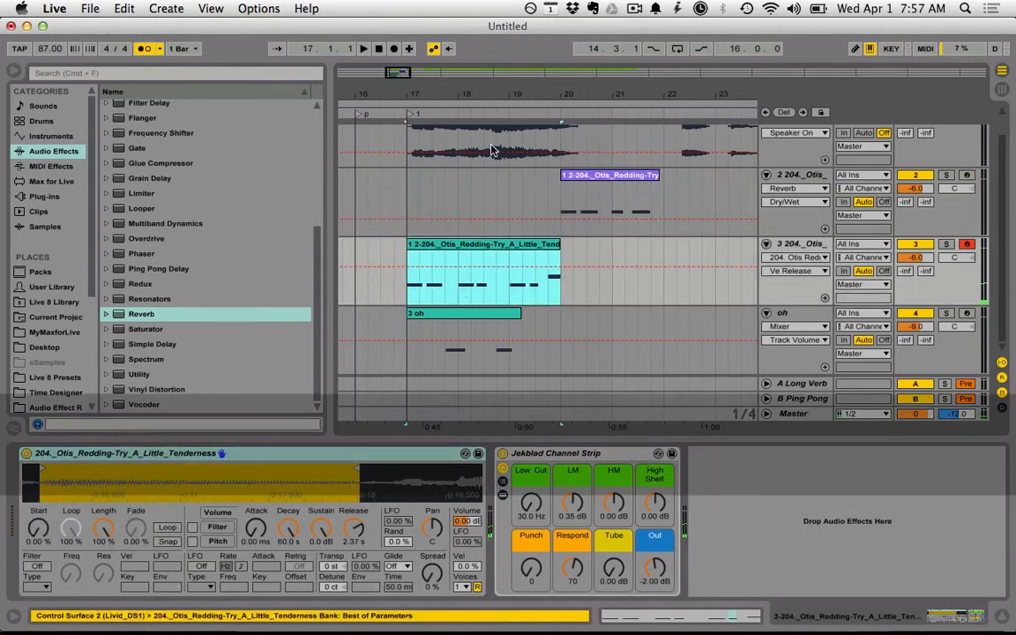
left_click(560, 256)
key("space")
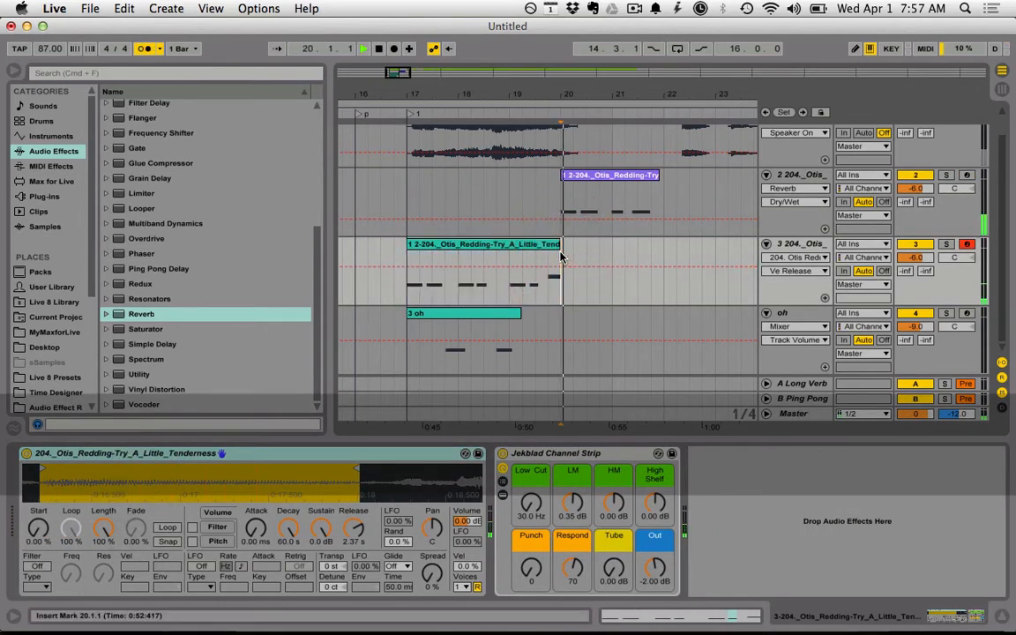
key("f")
key("s")
key("g")
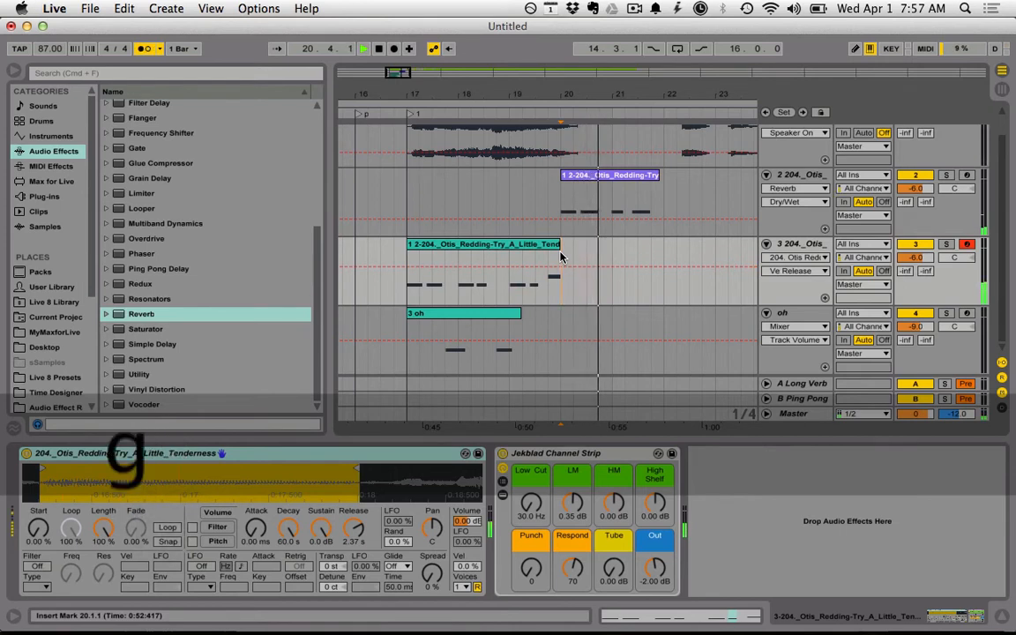
key("g")
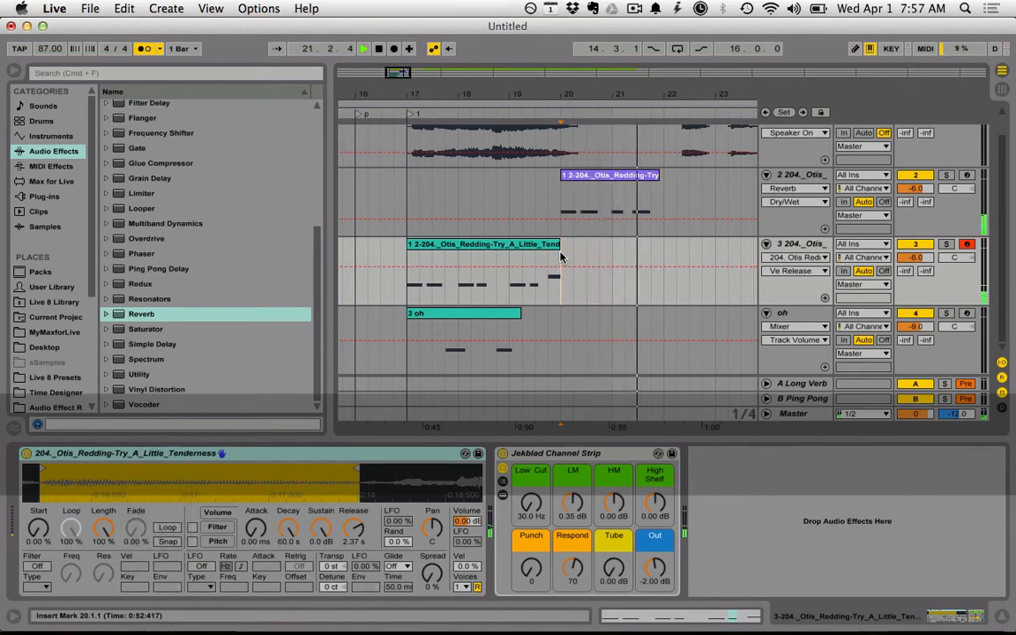
key("space")
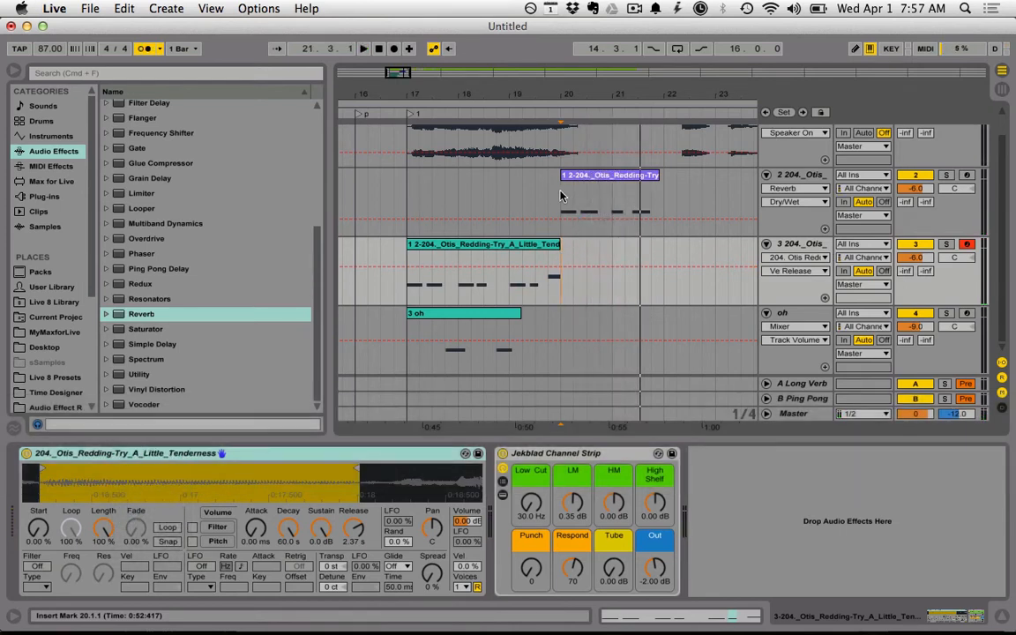
key("g")
Step: Try recording a phrase on track 3 from bar 20, and delete the recorded clip
key("r")
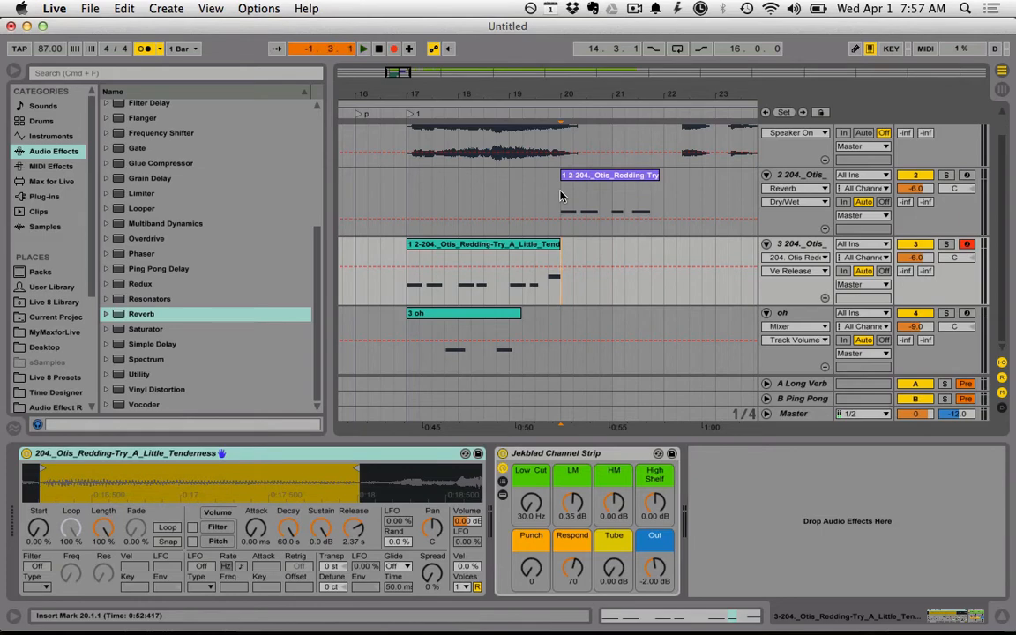
key("g")
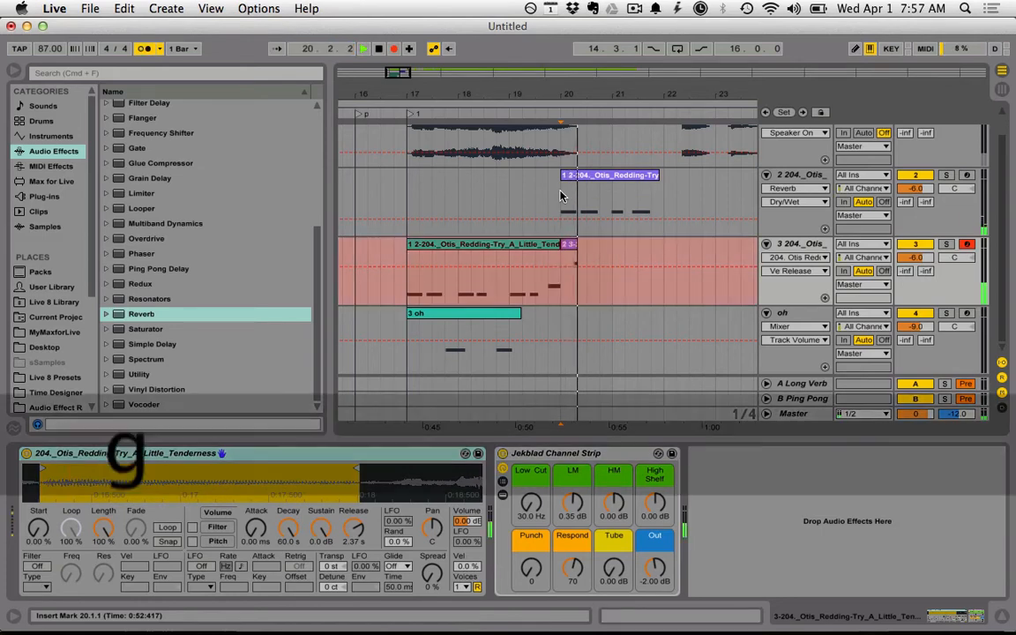
key("g")
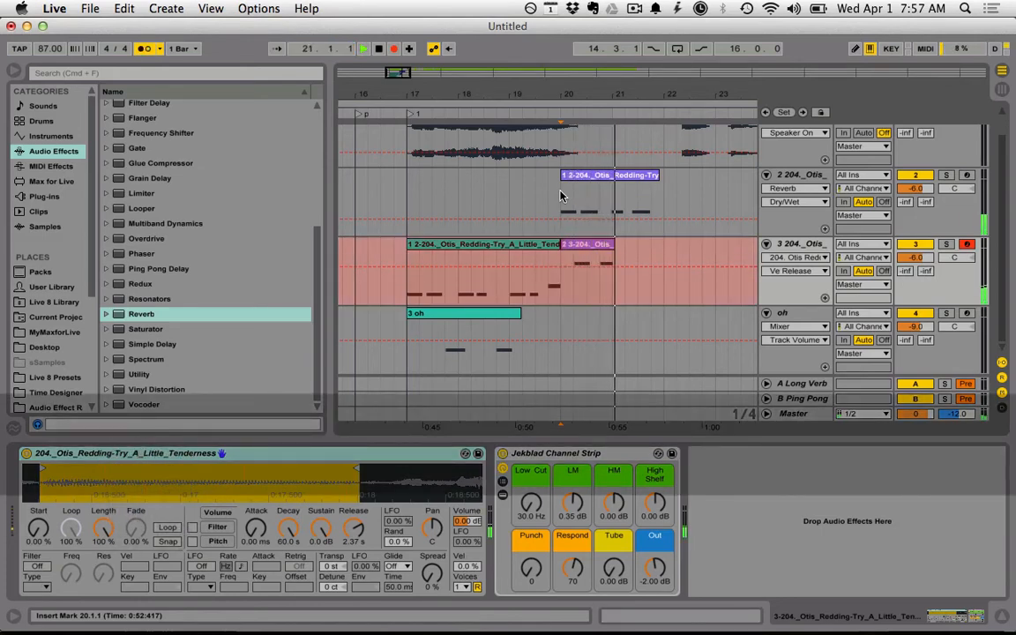
key("space")
left_click(608, 242)
key("BackSpace")
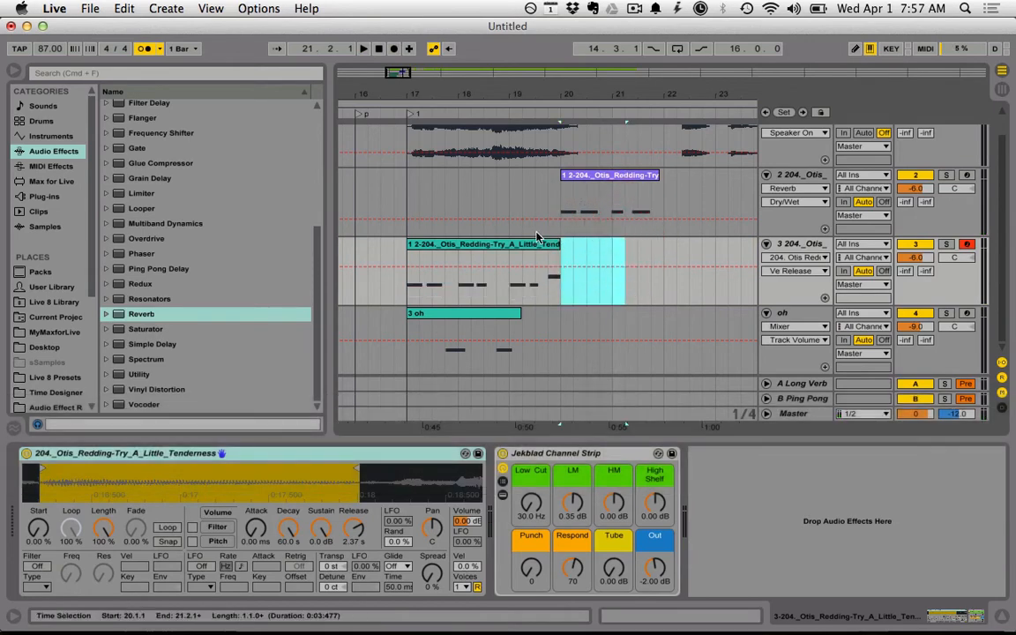
Step: Fold all tracks in the arrangement and insert three new audio tracks below the oh track
left_click(522, 222)
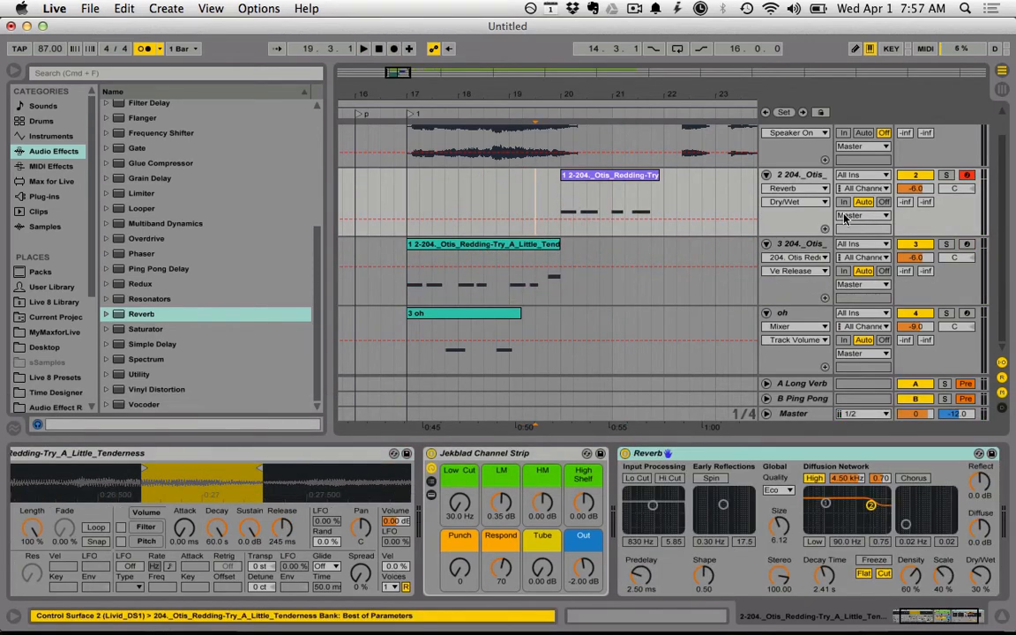
left_click(766, 176, "alt")
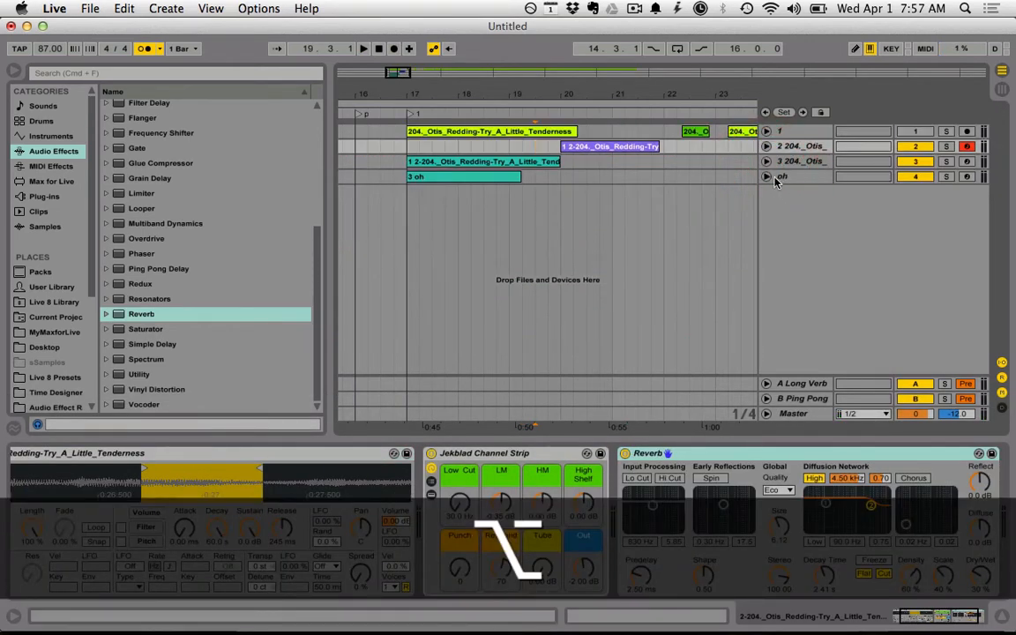
left_click(802, 182)
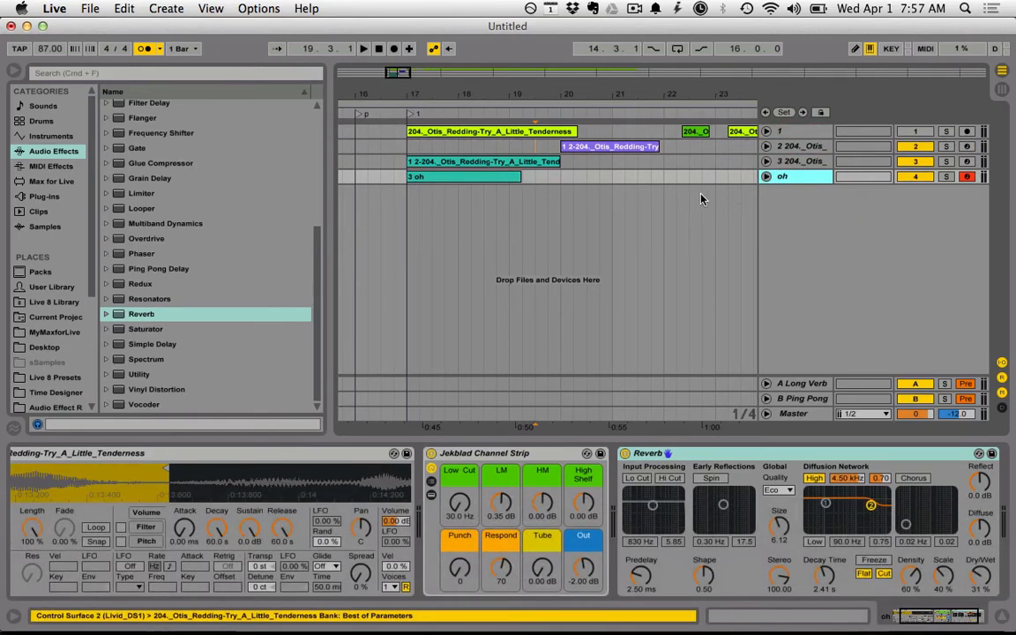
left_click(124, 8)
mouse_move(165, 8)
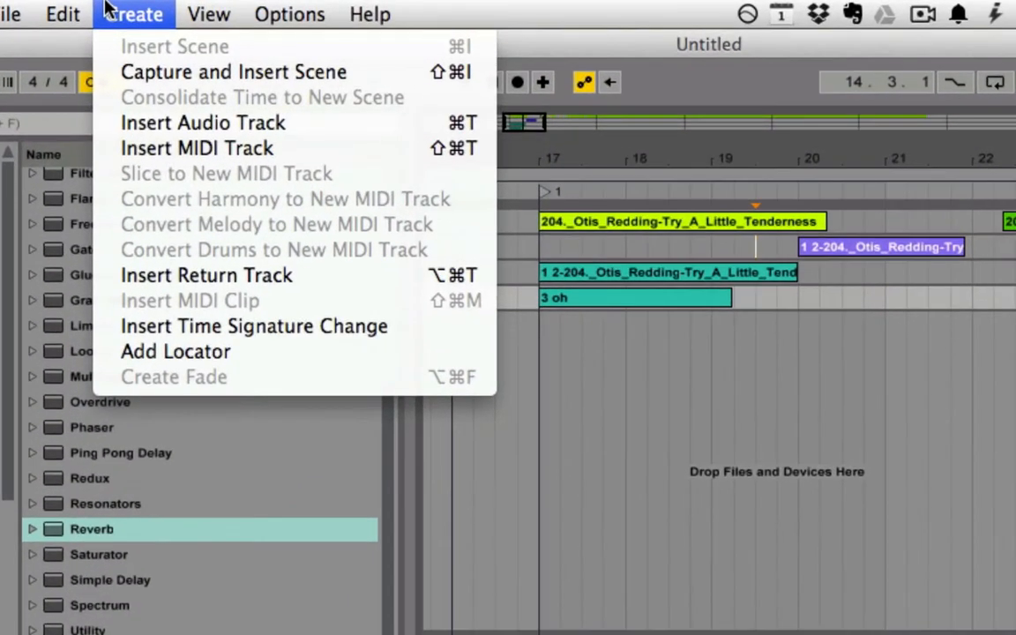
left_click(175, 123)
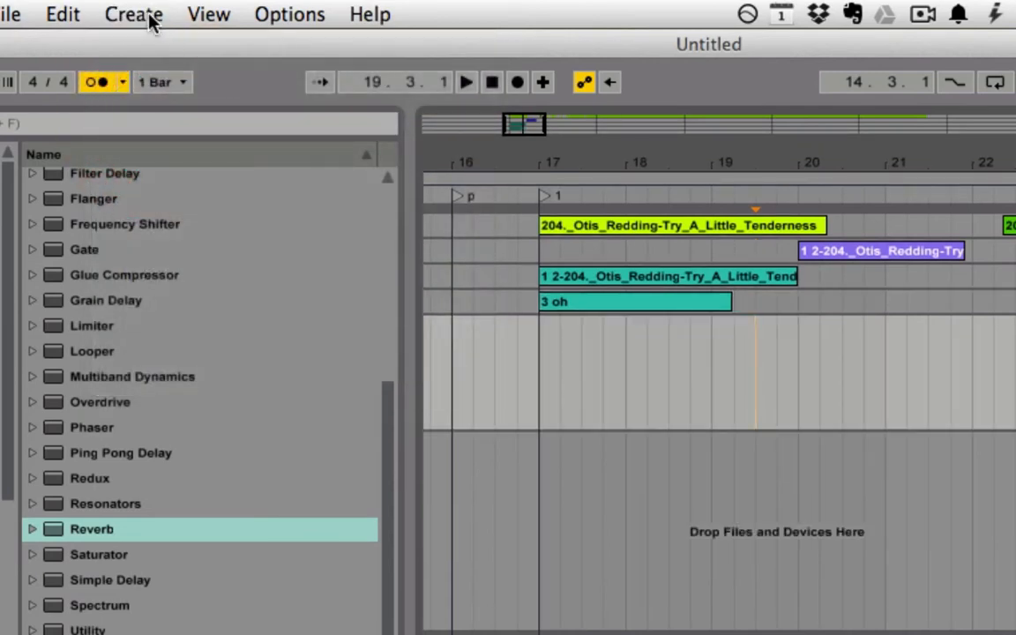
left_click(148, 18)
left_click(165, 126)
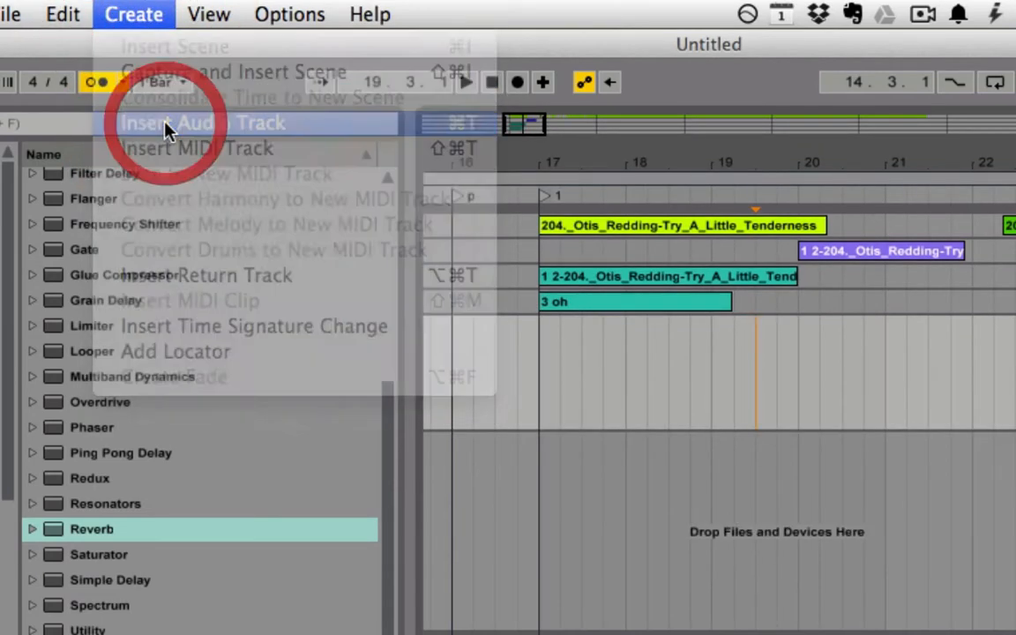
left_click(135, 12)
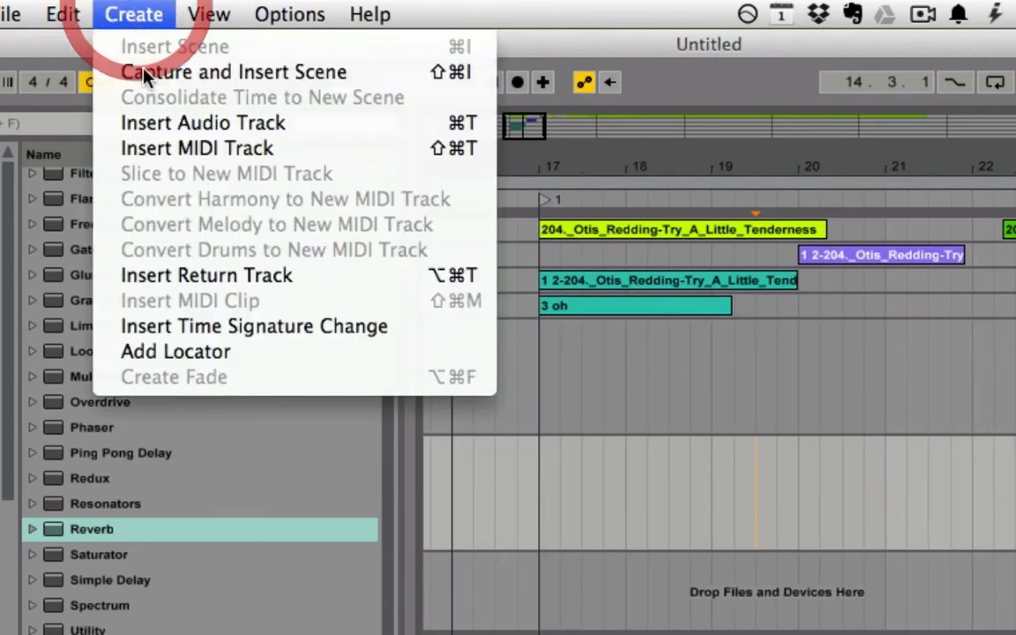
left_click(140, 123)
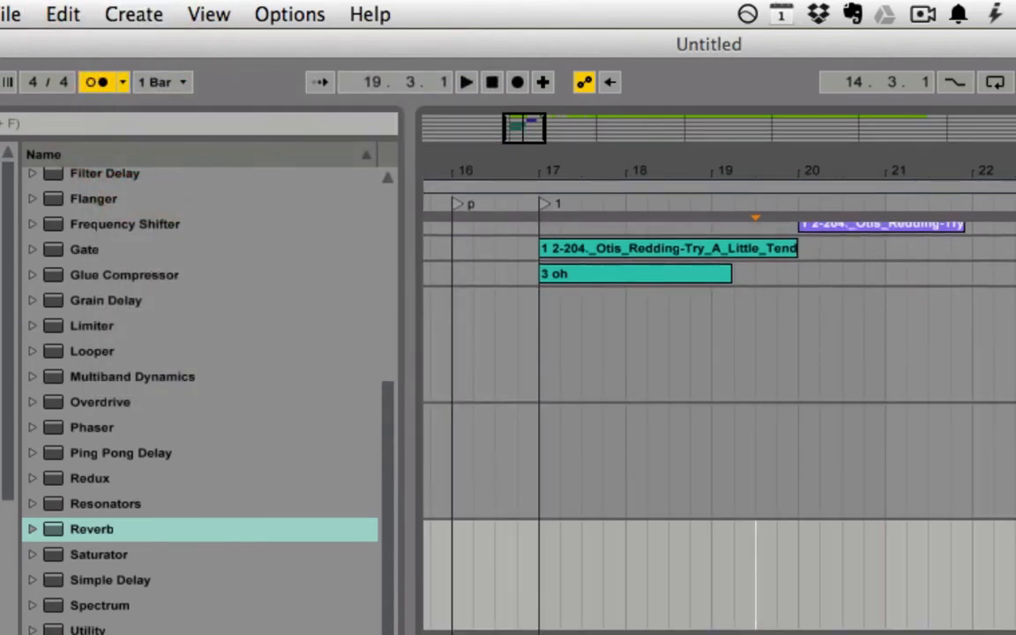
Step: Rename the three new audio tracks Kick, Snare and Hat in order
left_click(794, 296)
key("super+r")
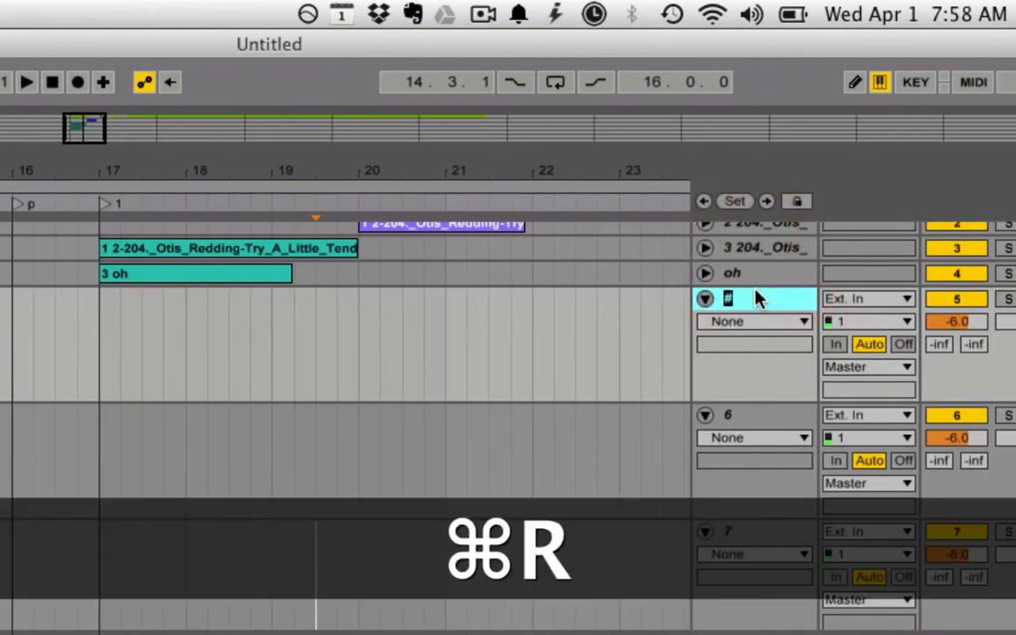
type("BKick")
key("Return")
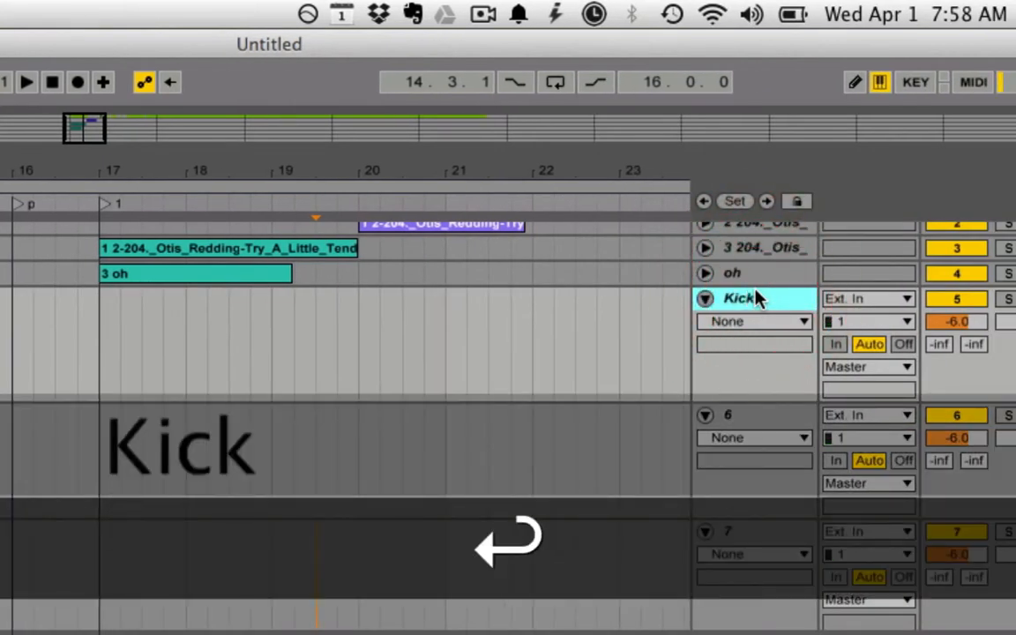
left_click(752, 419)
key("super+r")
type("Snare")
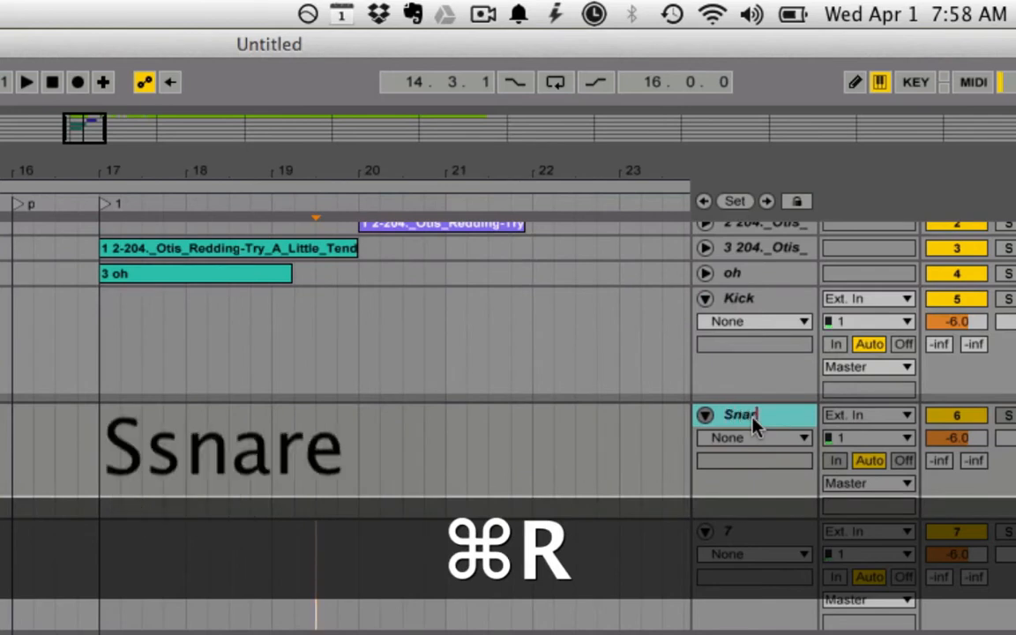
key("Return")
left_click(759, 530)
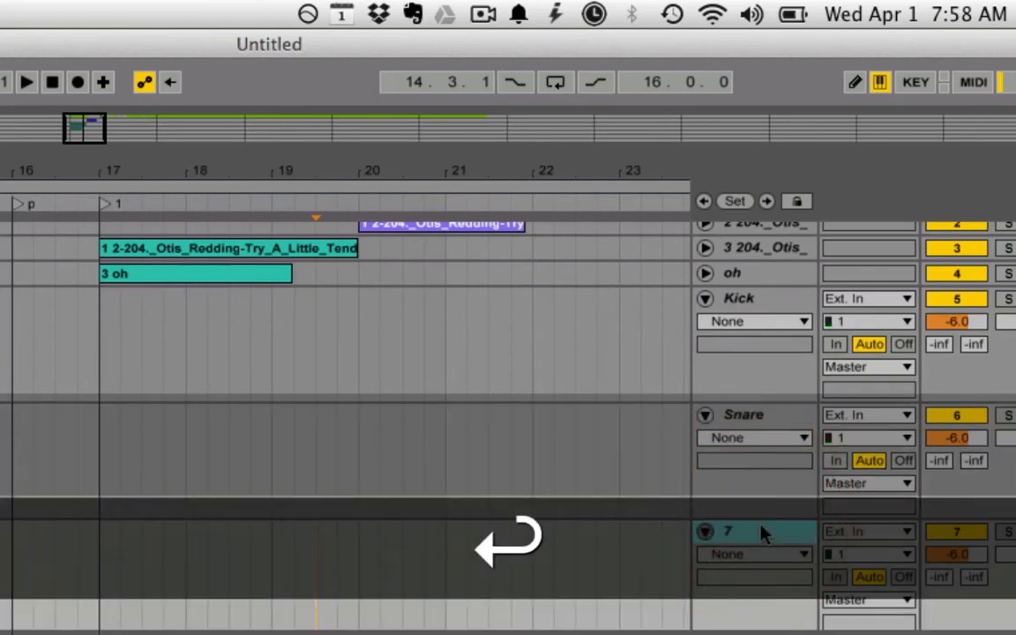
key("super+r")
type("Hat")
key("Return")
Step: Open the 808 Samples folder in Downloads and preview the bass (3).WAV and bass (5).WAV samples
left_click(99, 317)
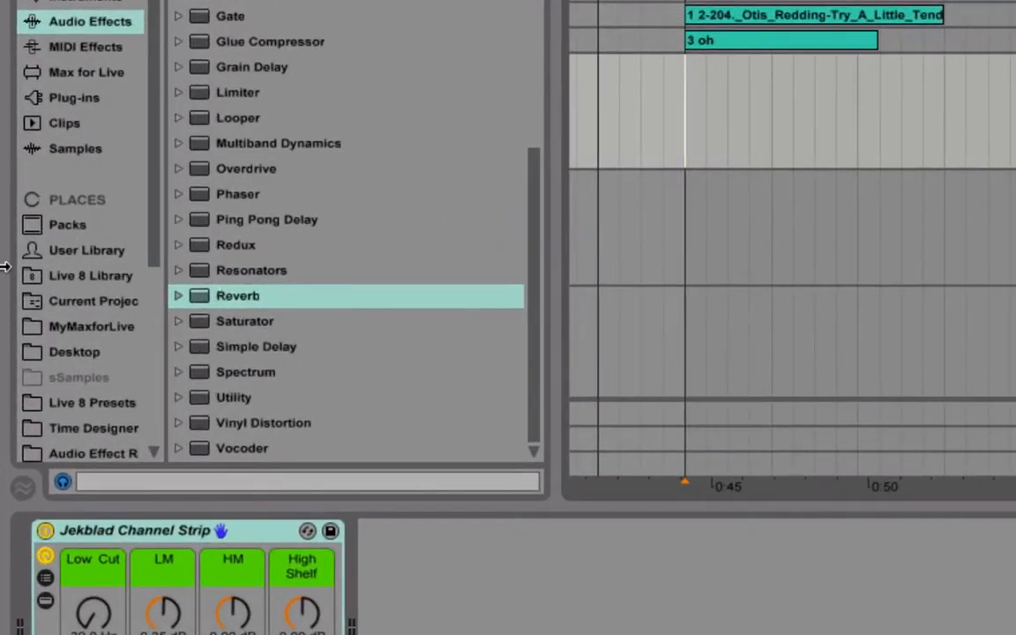
scroll(48, 279, "down", 5)
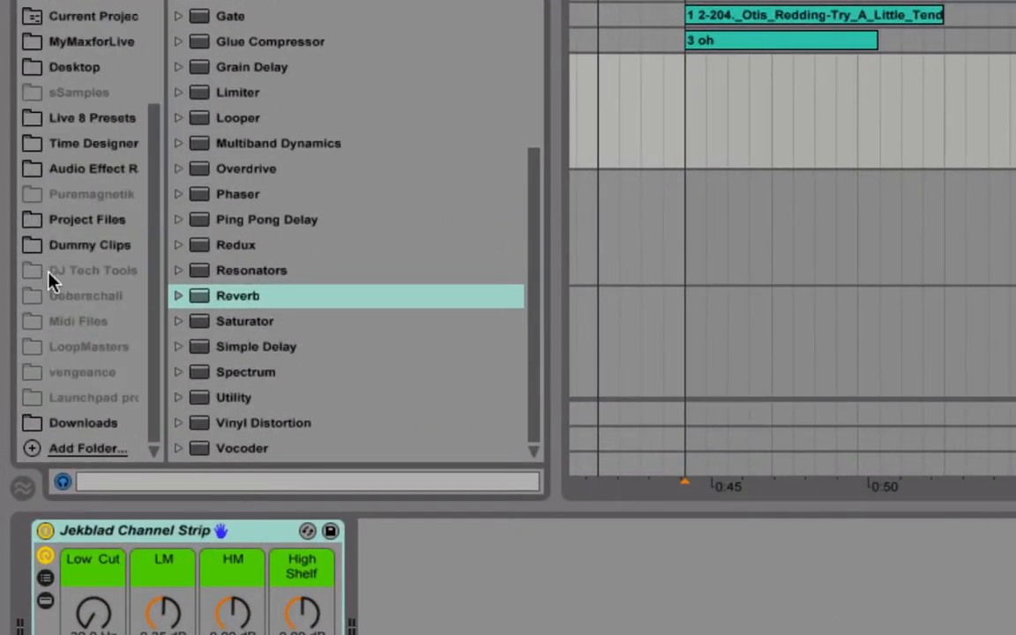
left_click(93, 421)
double_click(217, 71)
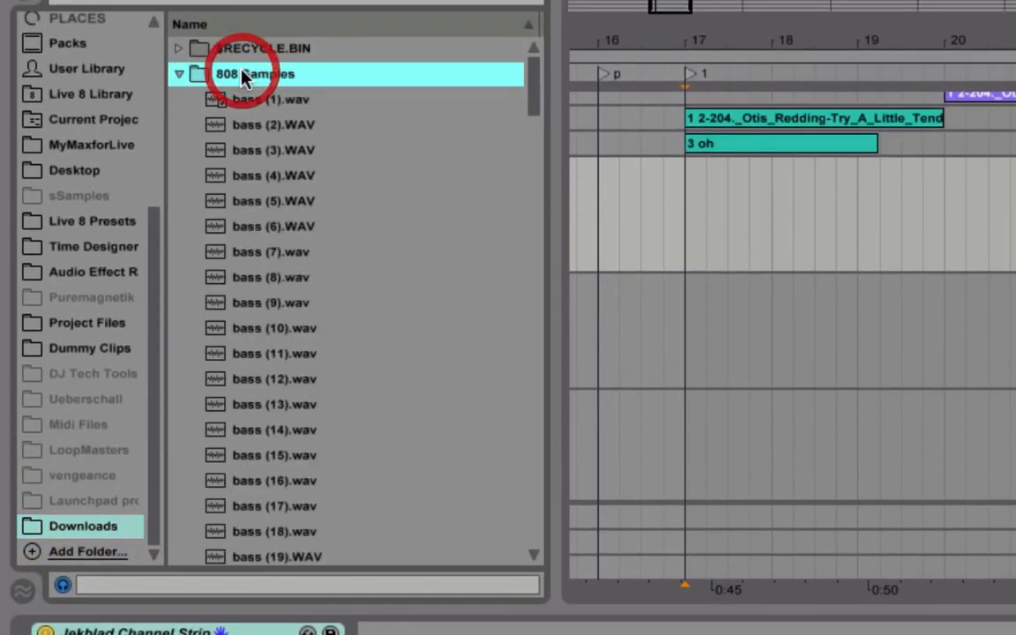
left_click(256, 148)
left_click(272, 200)
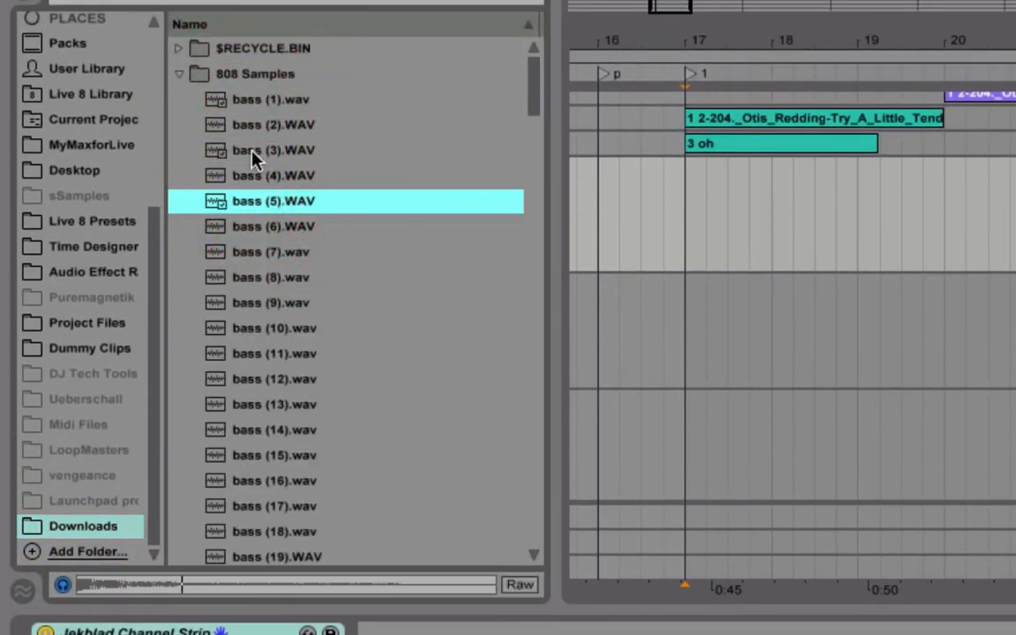
Step: Place the bass (3).WAV sample on the Kick track at the start of bar 17
left_click(252, 152)
left_click_drag(693, 46, 682, 132)
left_click_drag(419, 180, 691, 227)
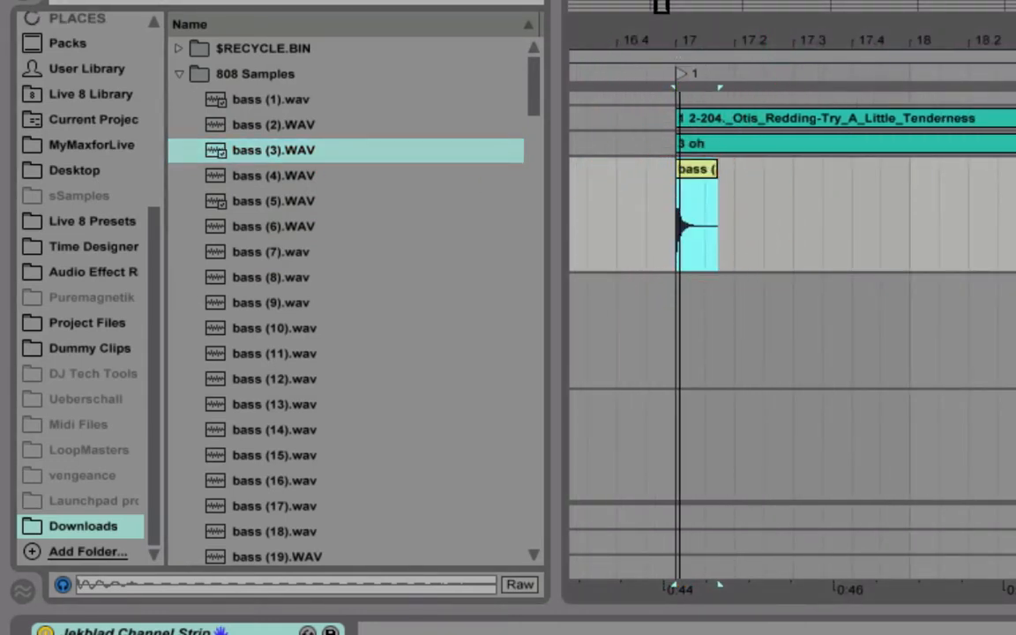
left_click_drag(685, 49, 696, 168)
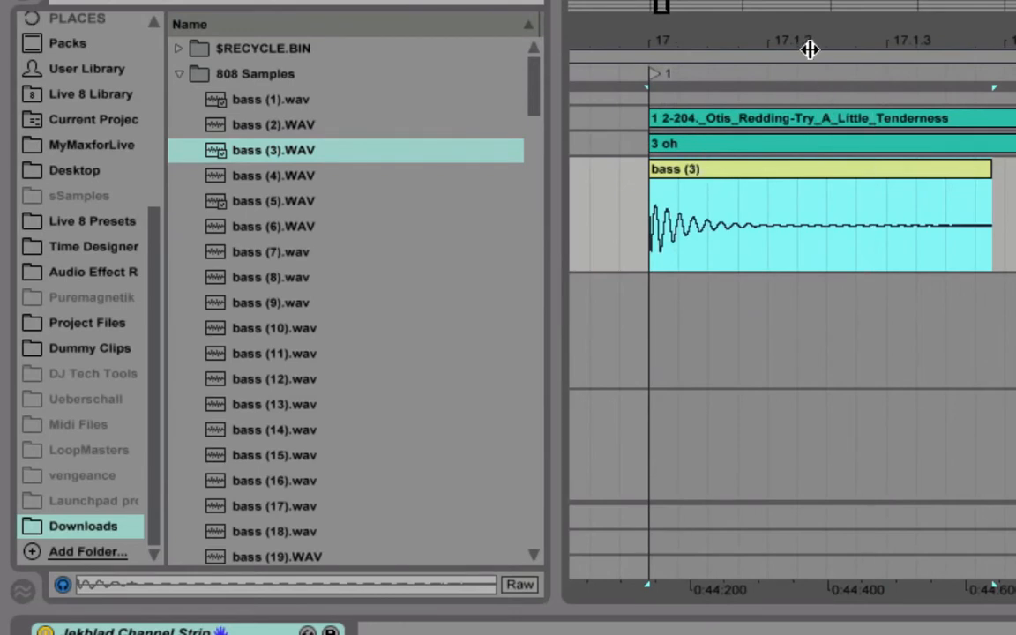
Step: Play back the kick clip against the Otis Redding parts from the start of bar 17
left_click_drag(809, 49, 809, 26)
left_click(909, 309)
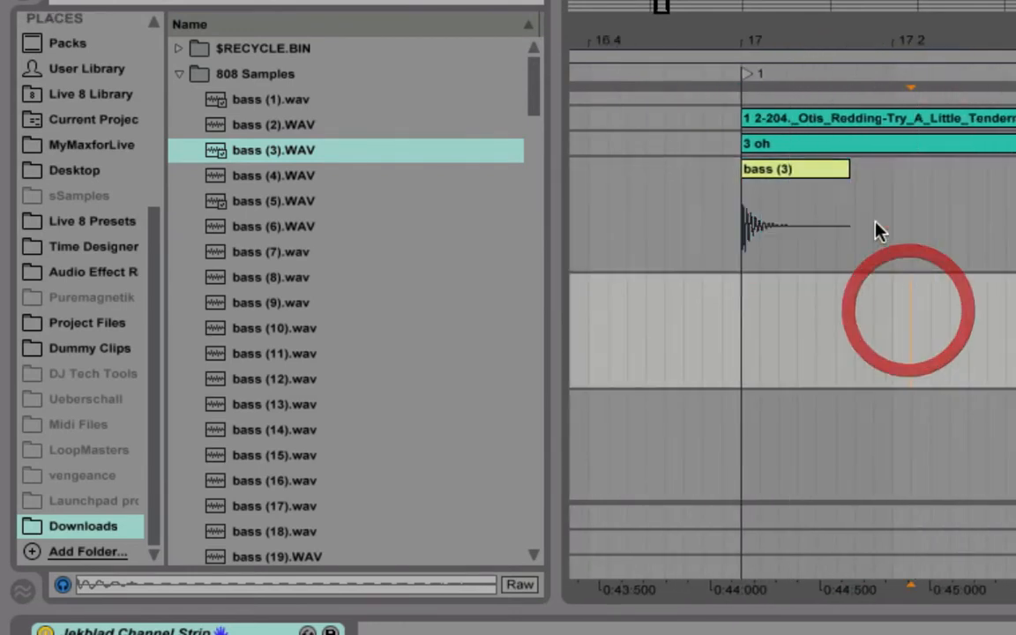
left_click(826, 168)
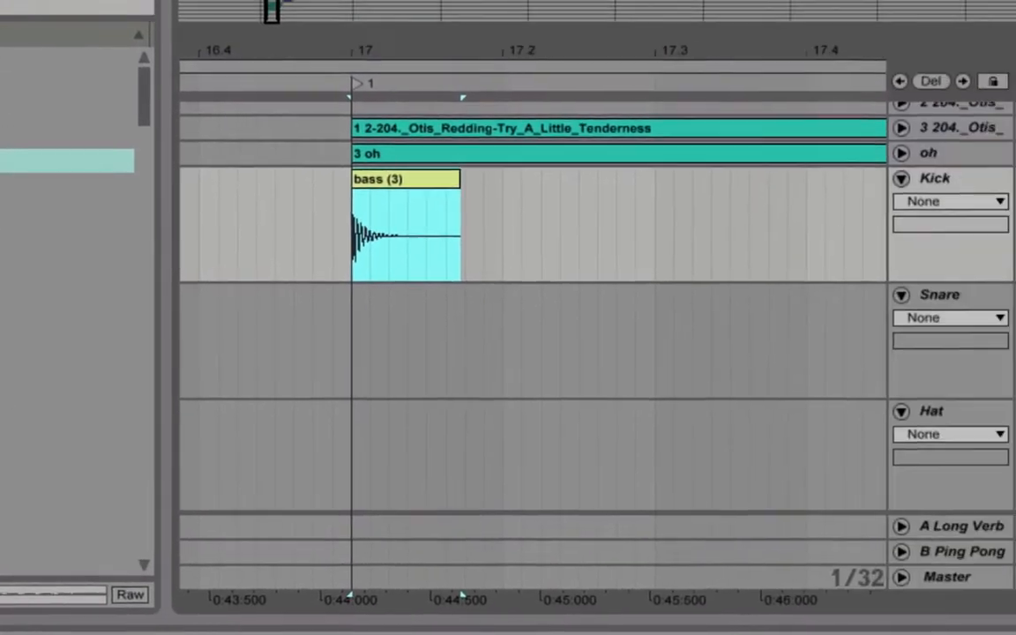
left_click_drag(725, 55, 667, 58)
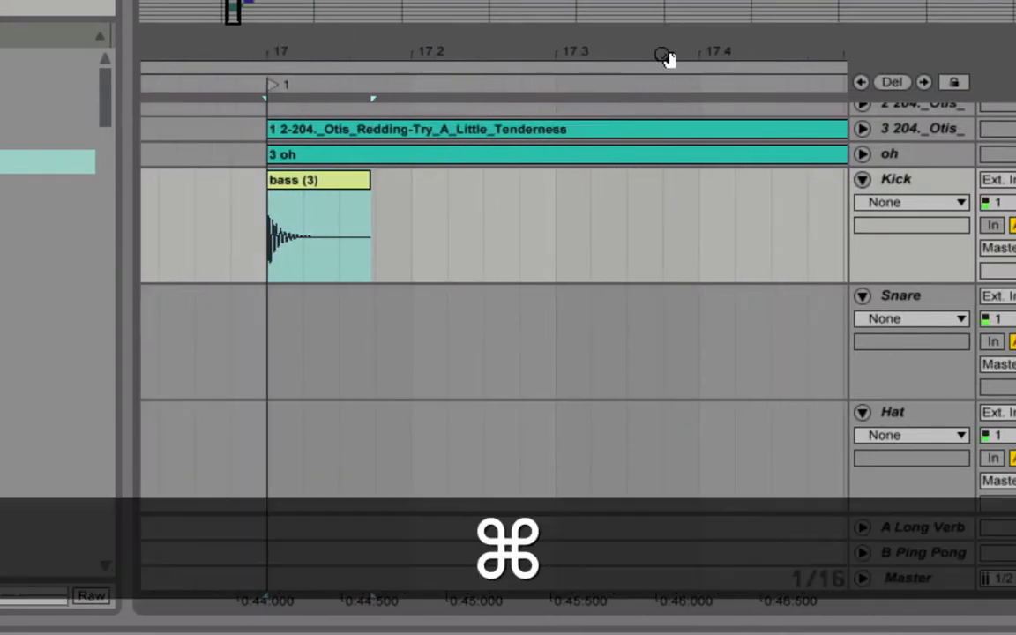
left_click(330, 176)
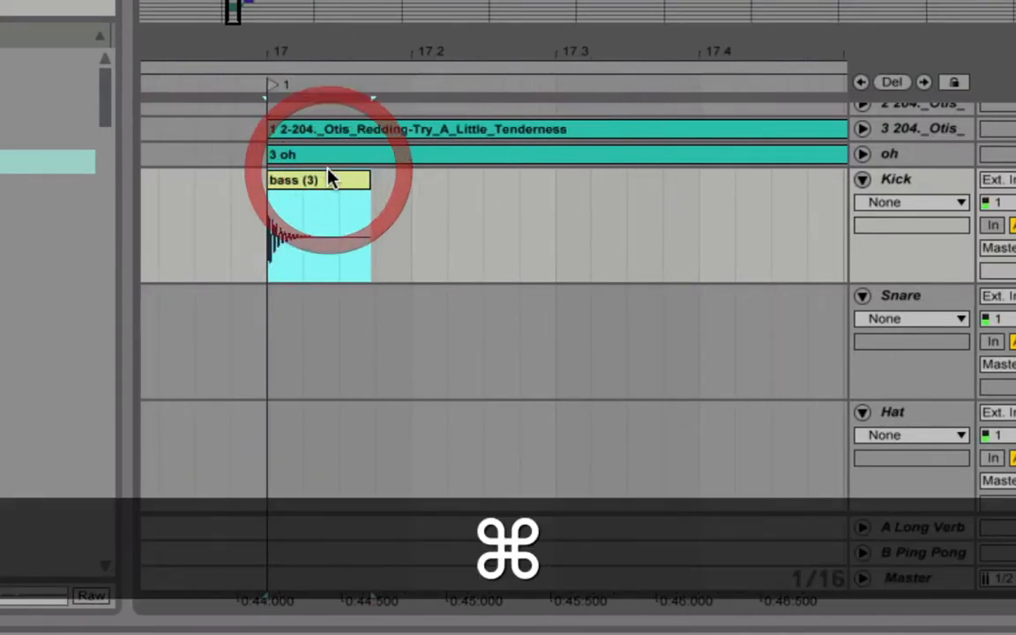
left_click_drag(456, 50, 432, 55)
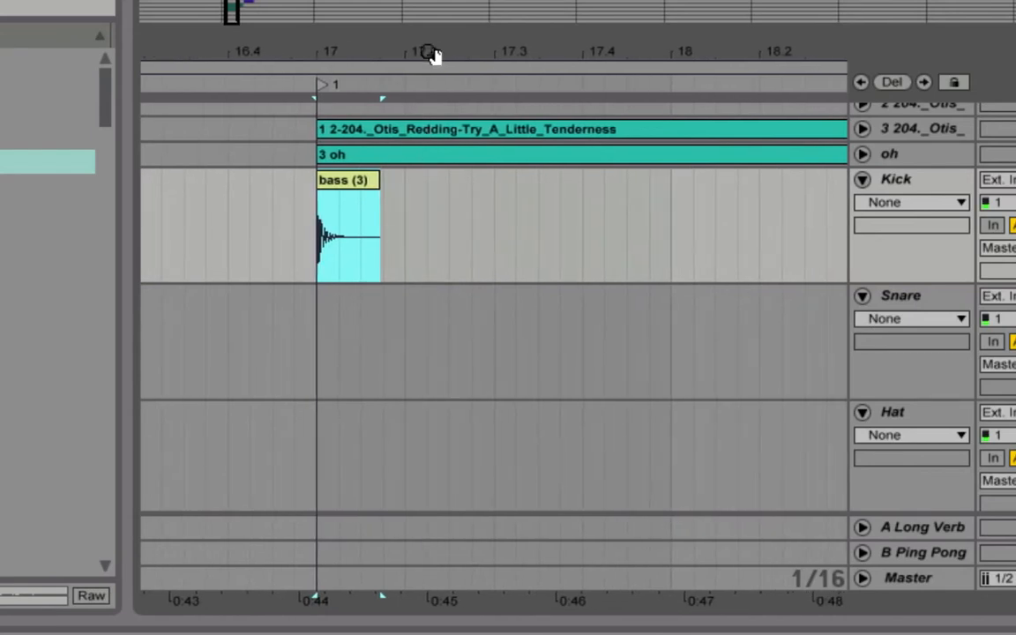
key("space")
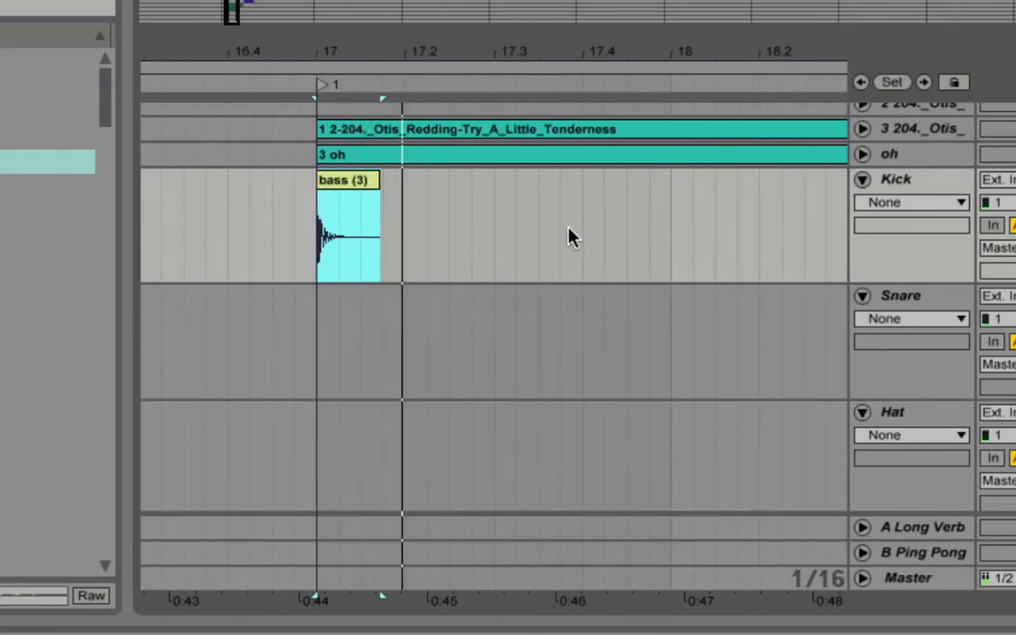
Step: Copy the bass (3) clip to 17.2.3 on the Kick track
left_click(450, 216)
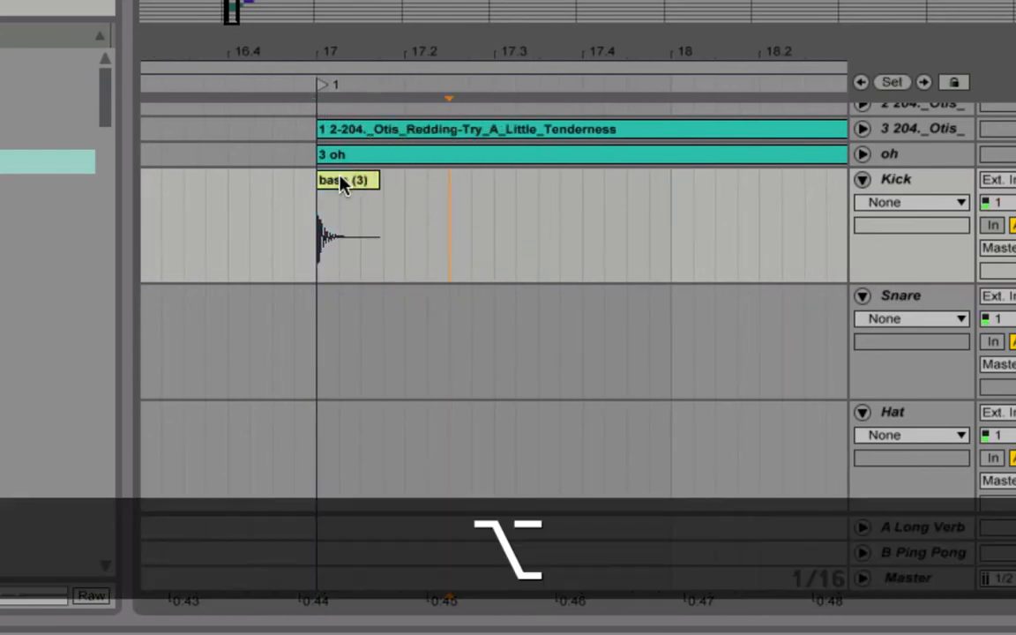
left_click(345, 181)
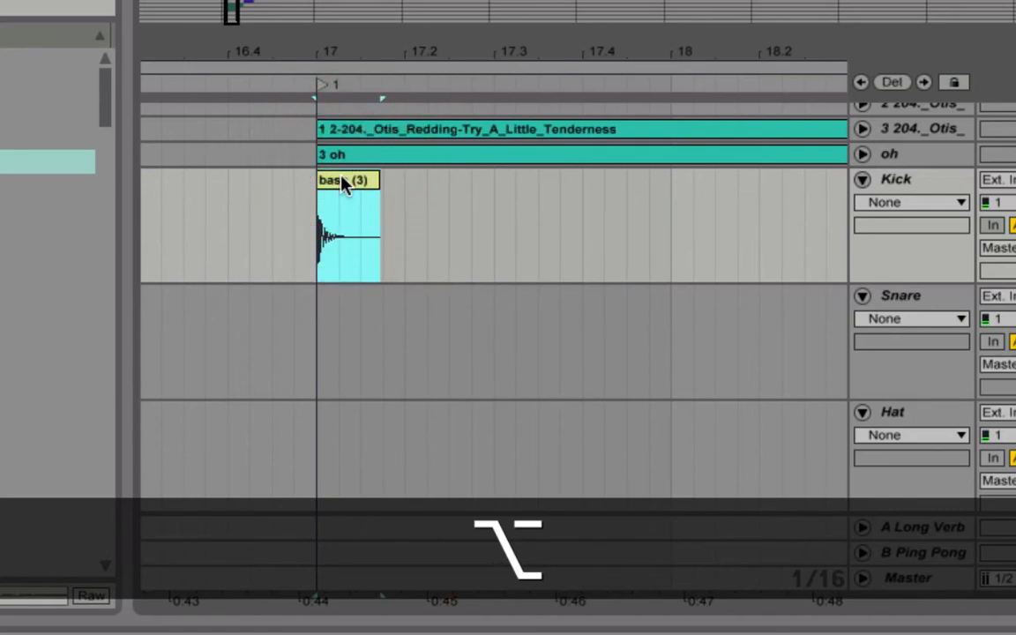
key("super+c")
left_click(446, 212)
key("super+v")
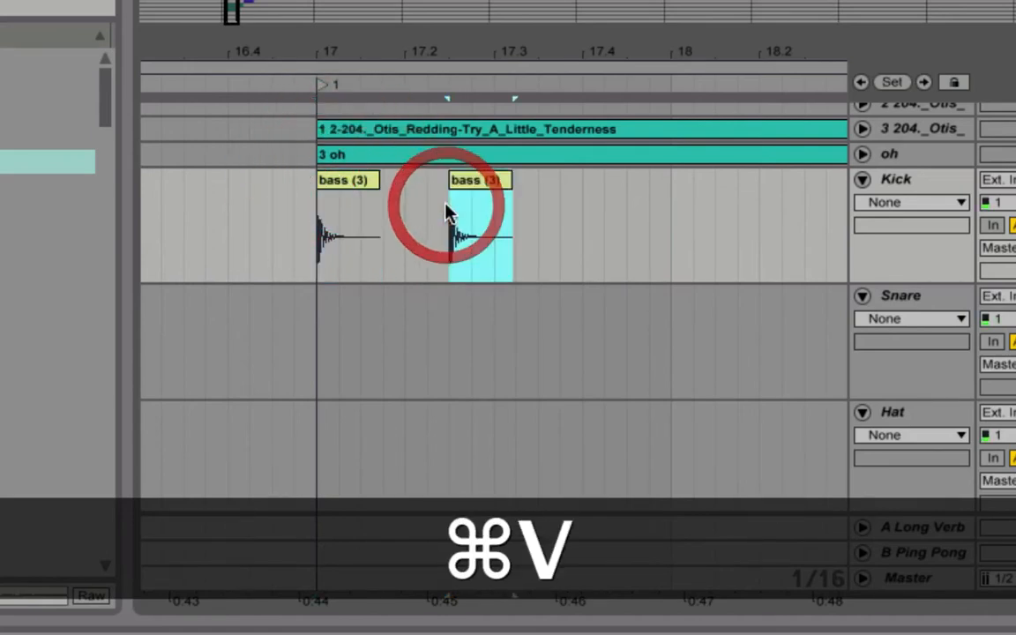
Step: Play the kicks from bar 17 and unfold the third Otis Redding track to compare its notes with the kick positions
left_click(351, 184)
key("space")
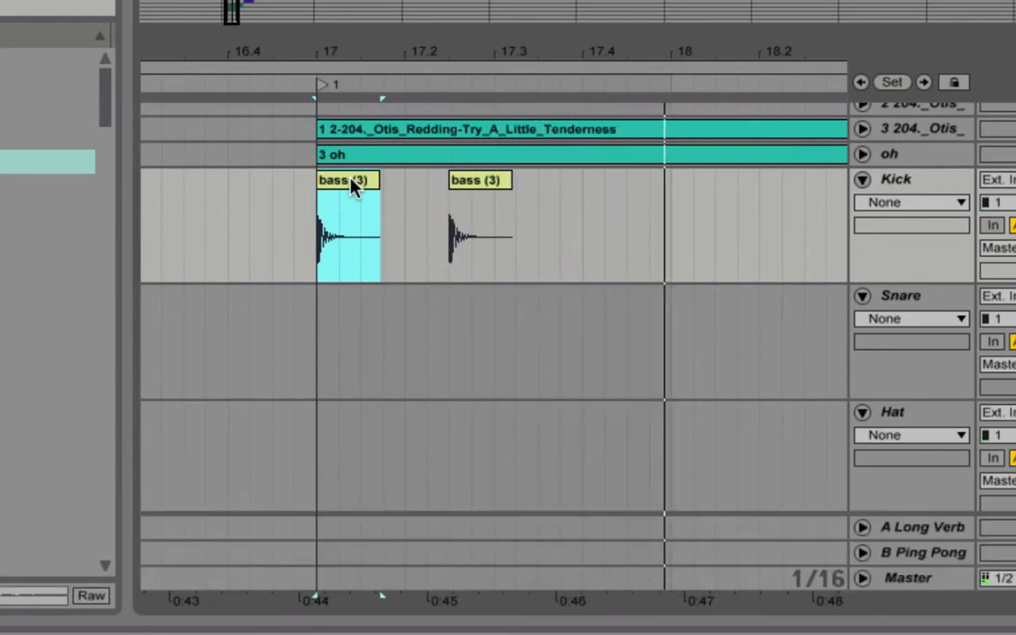
left_click(861, 129)
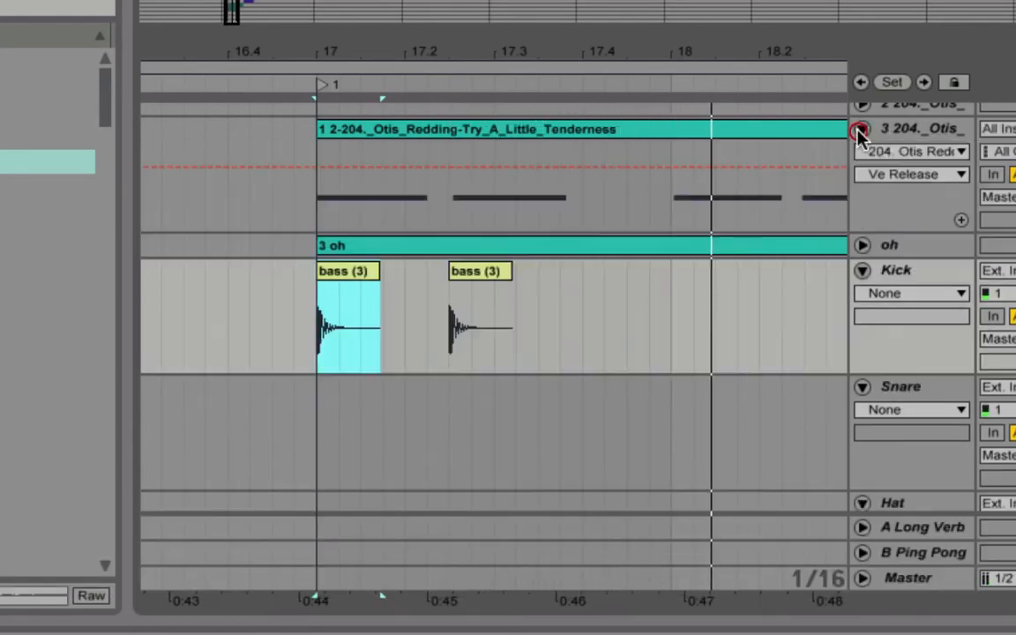
left_click(448, 202)
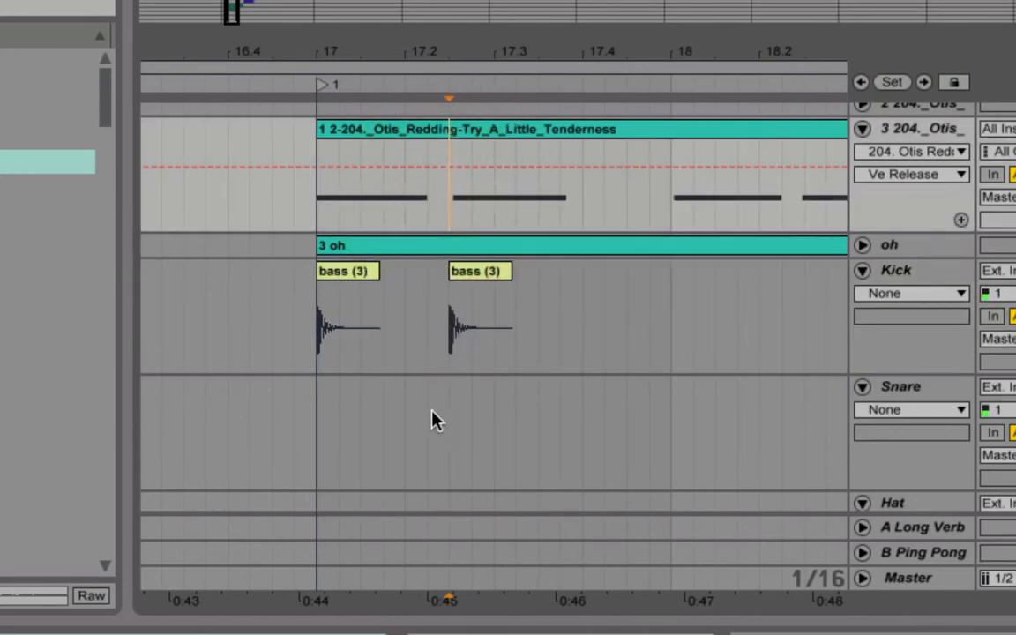
Step: Place the snare (14).wav sample at 17.2 on the Snare track and play the beat from bar 17
left_click(405, 415)
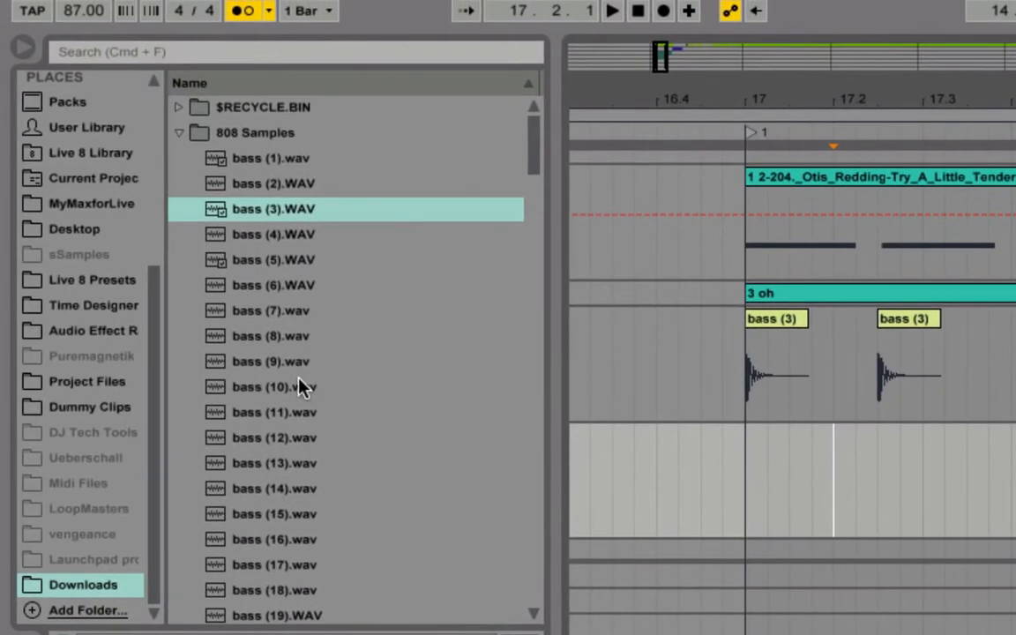
scroll(300, 388, "down", 10)
scroll(264, 335, "down", 14)
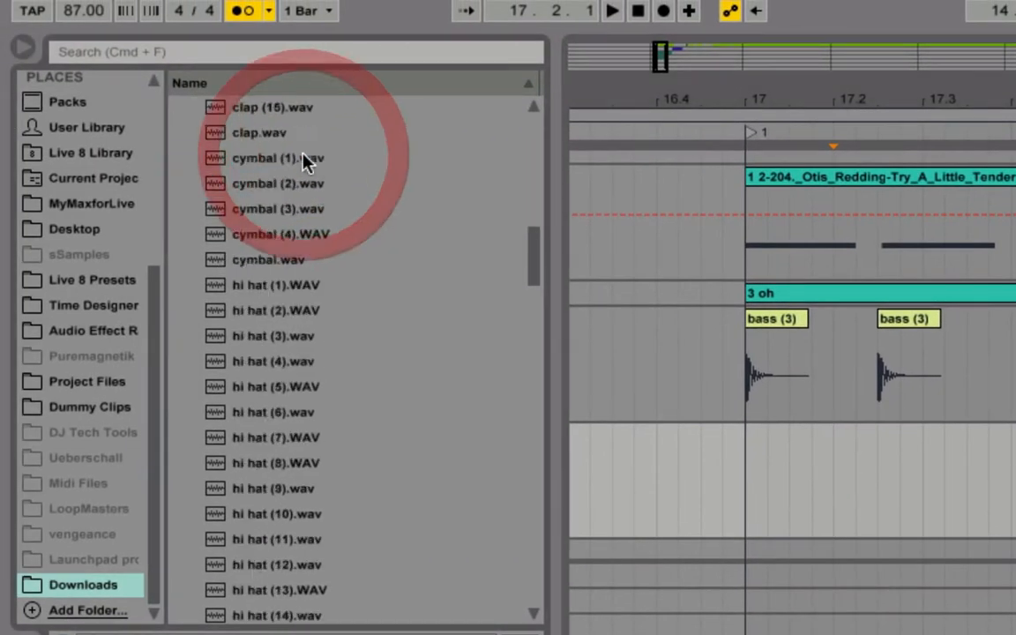
scroll(284, 371, "down", 15)
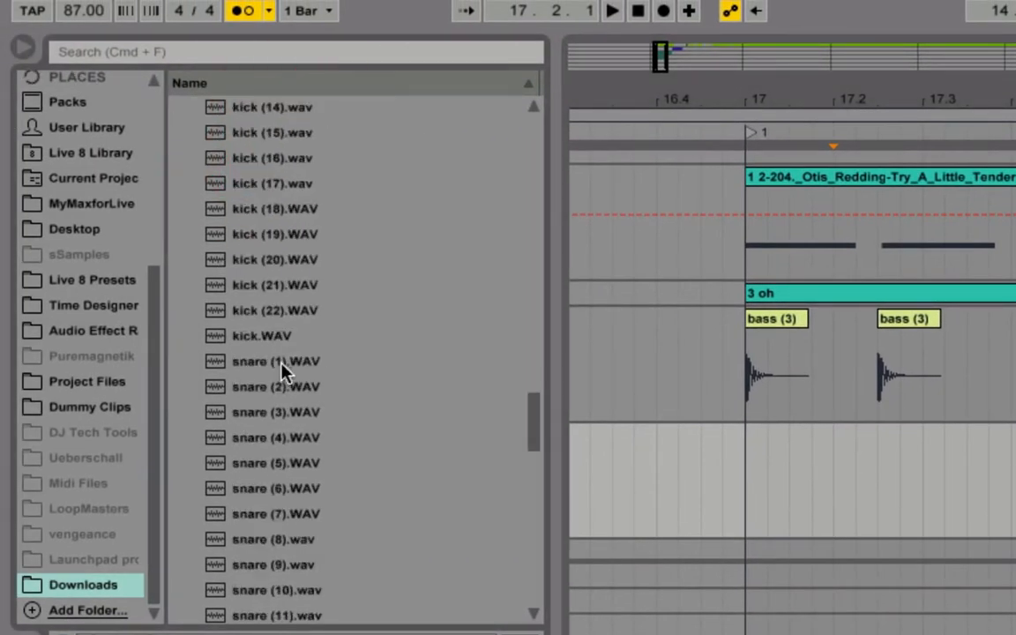
left_click(284, 361)
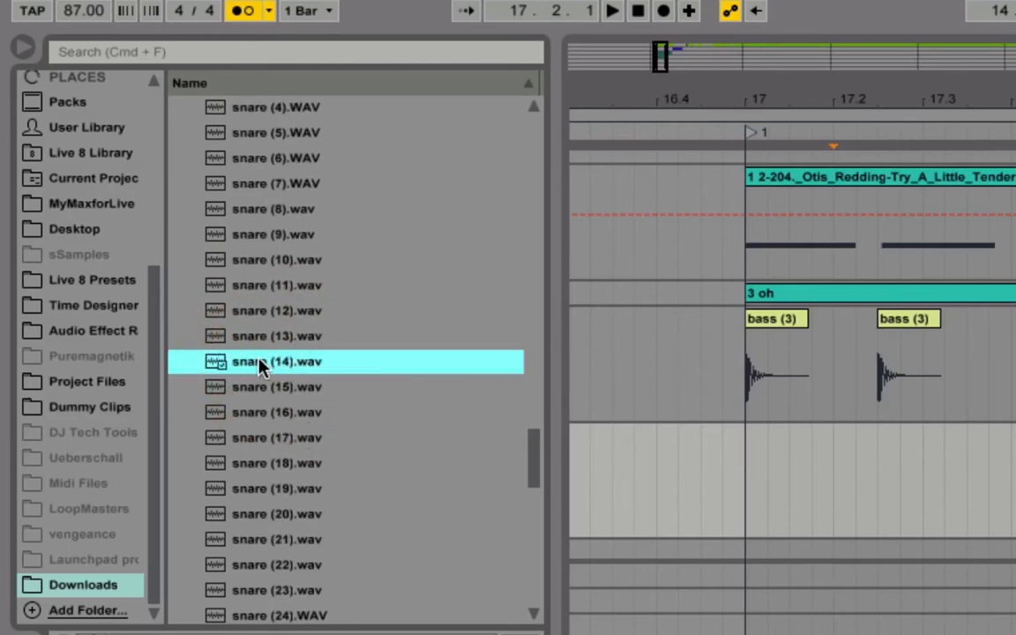
left_click_drag(785, 404, 837, 476)
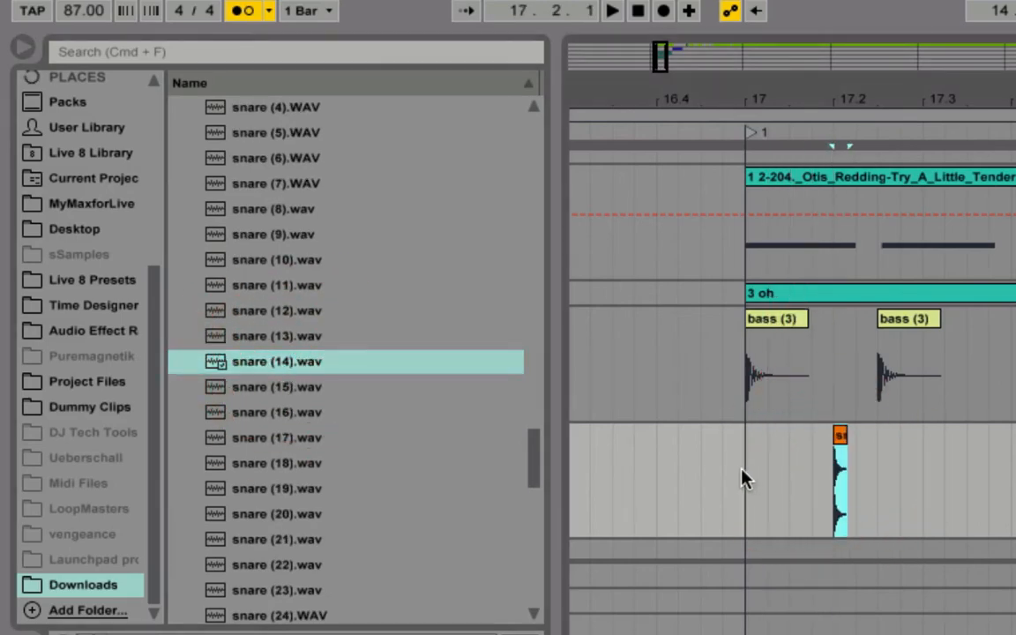
left_click(734, 474)
key("space")
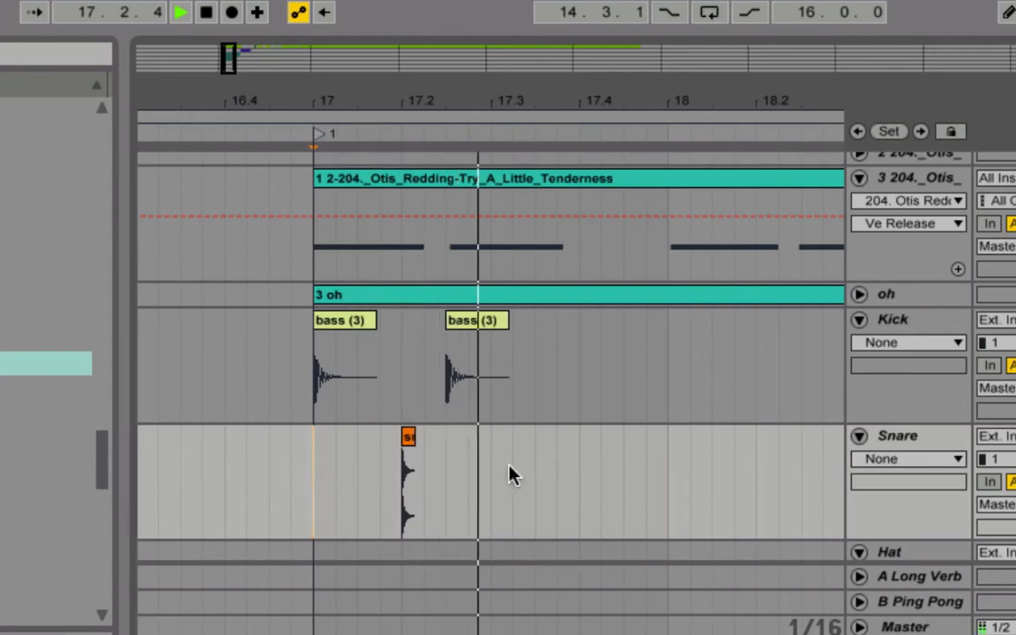
key("space")
Step: Copy the snare clip to 17.4 on the Snare track and play the beat from bar 17
left_click(576, 463)
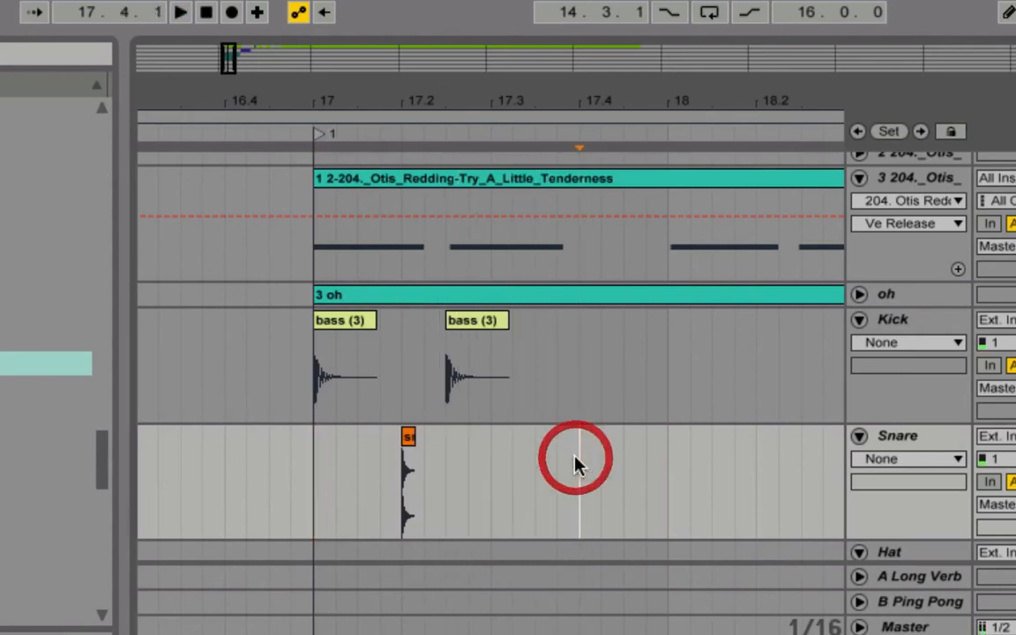
left_click(409, 439)
key("super+c")
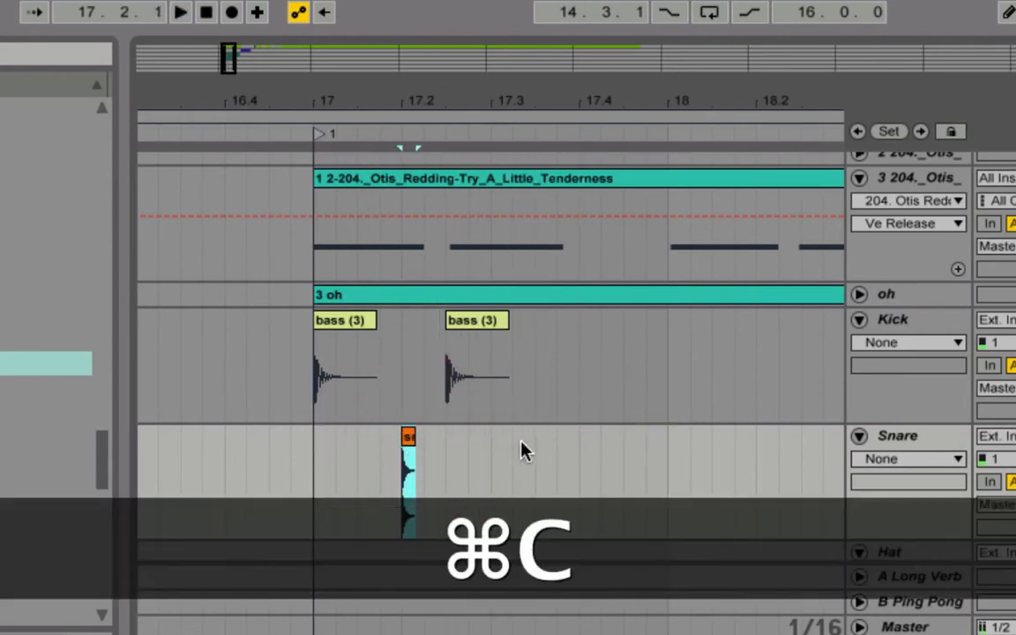
left_click(582, 448)
key("super+v")
left_click(314, 481)
key("space")
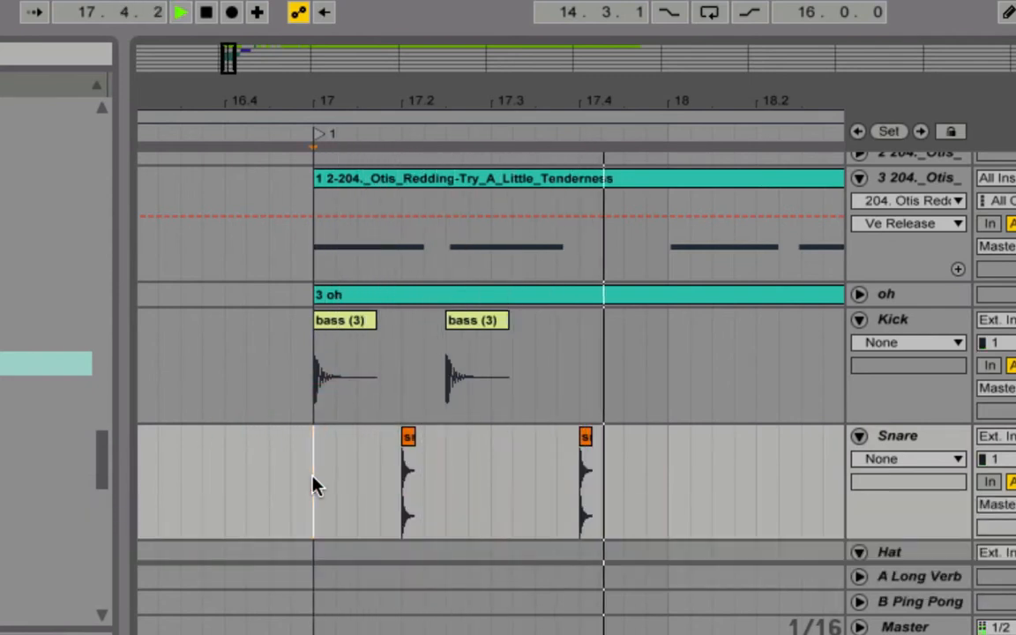
scroll(316, 484, "down", 3)
key("space")
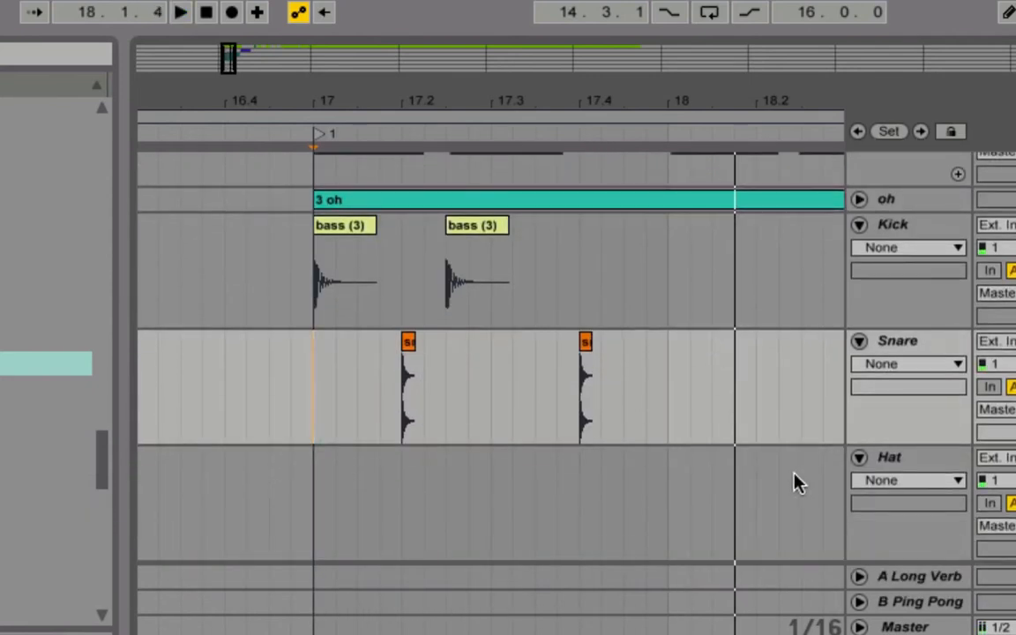
Step: Preview the hi hat (37).WAV, hi hat (25).wav and hi hat (14).wav samples in the 808 Samples folder
left_click(681, 482)
scroll(332, 483, "up", 10)
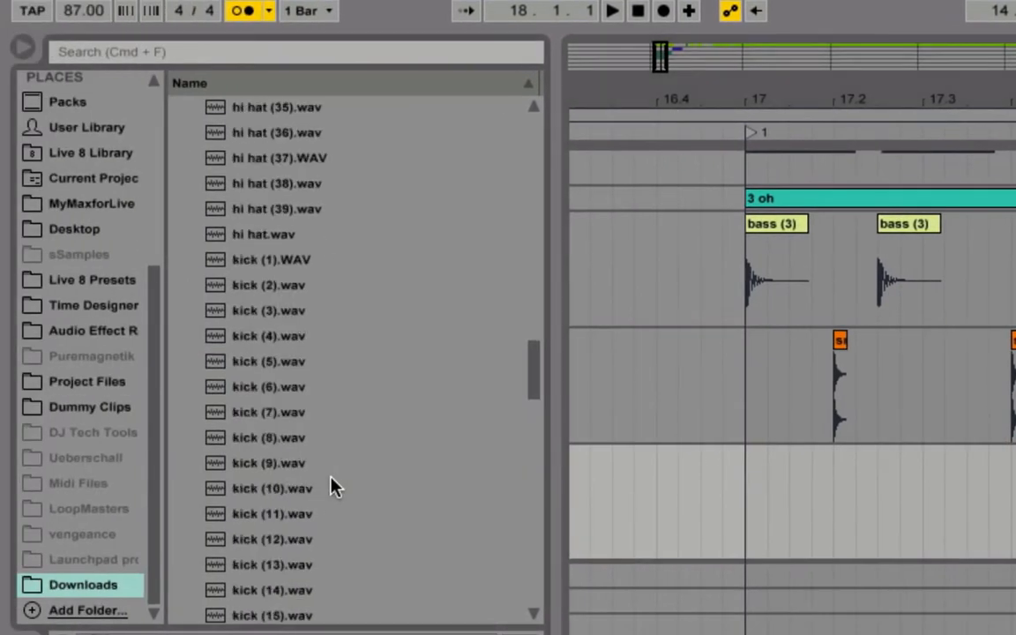
left_click(333, 474)
left_click(264, 158)
scroll(264, 158, "up", 4)
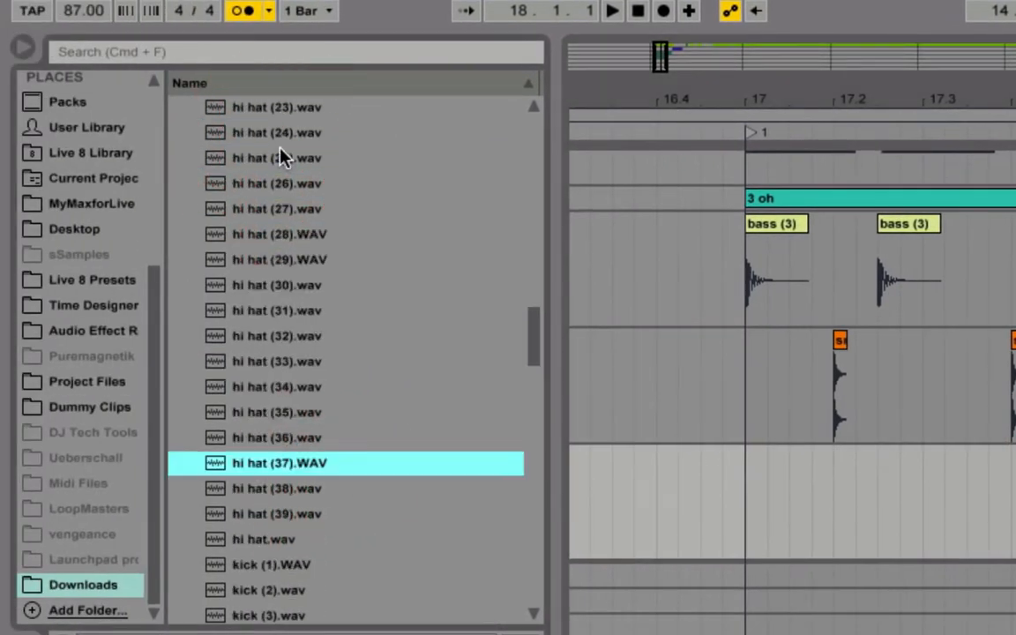
left_click(282, 157)
scroll(280, 157, "up", 4)
left_click(265, 132)
scroll(280, 141, "up", 2)
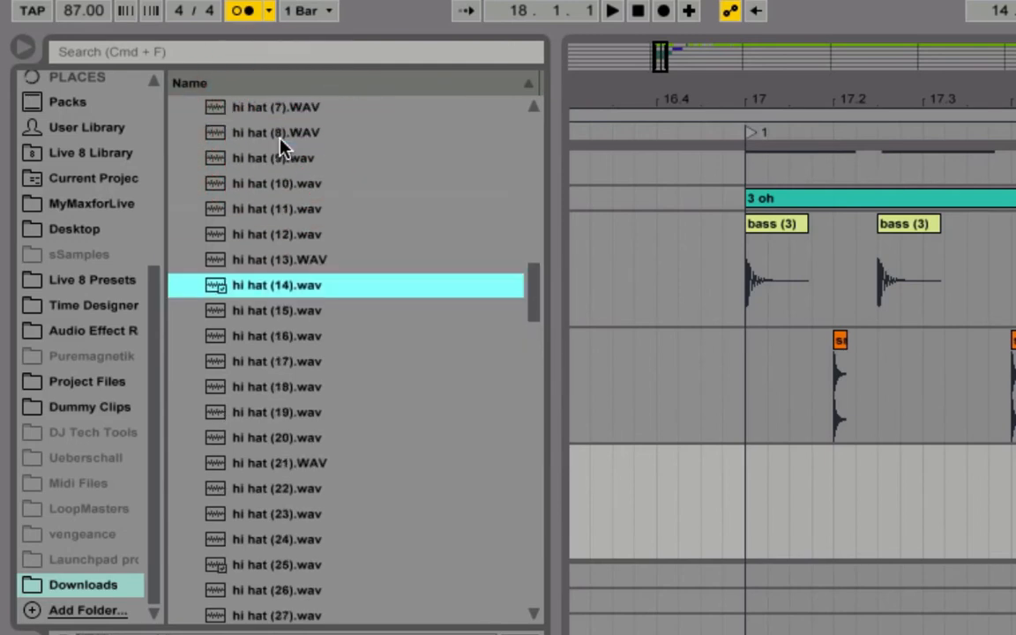
Step: Place the hi hat (14).wav sample at the start of bar 17 on the Hat track and widen the grid to 1/16
left_click_drag(696, 457, 748, 489)
left_click_drag(254, 98, 166, 99)
key("super+2")
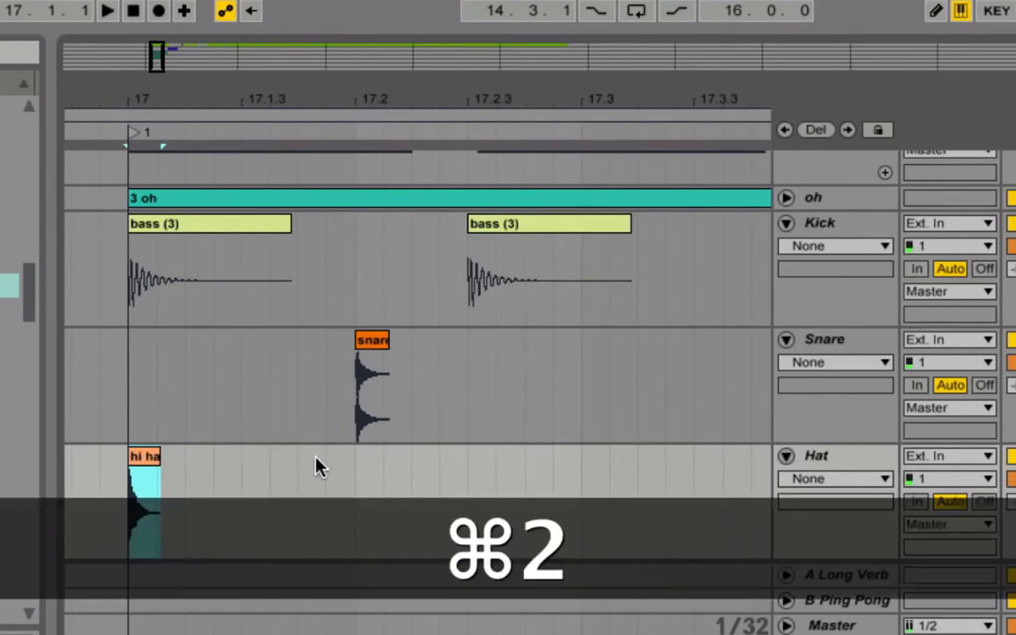
Step: Copy the hi-hat clip onto every sixteenth note from 17.1.2 to 17.2 and play the pattern from bar 17
left_click(144, 457)
key("super+c")
left_click(200, 476)
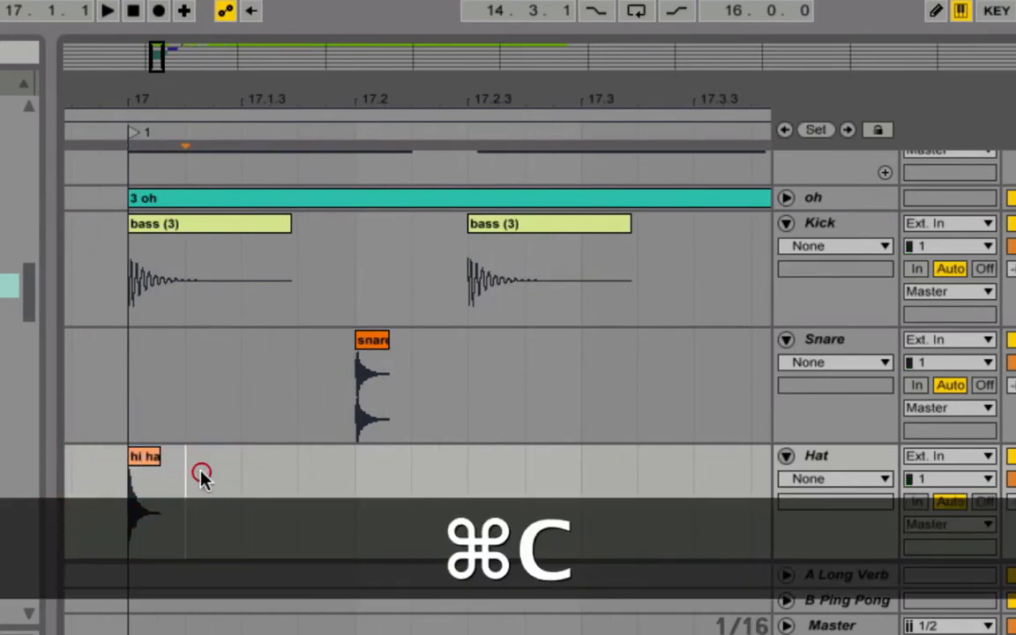
key("super+v")
left_click(264, 478)
key("super+v")
left_click(304, 479)
key("super+v")
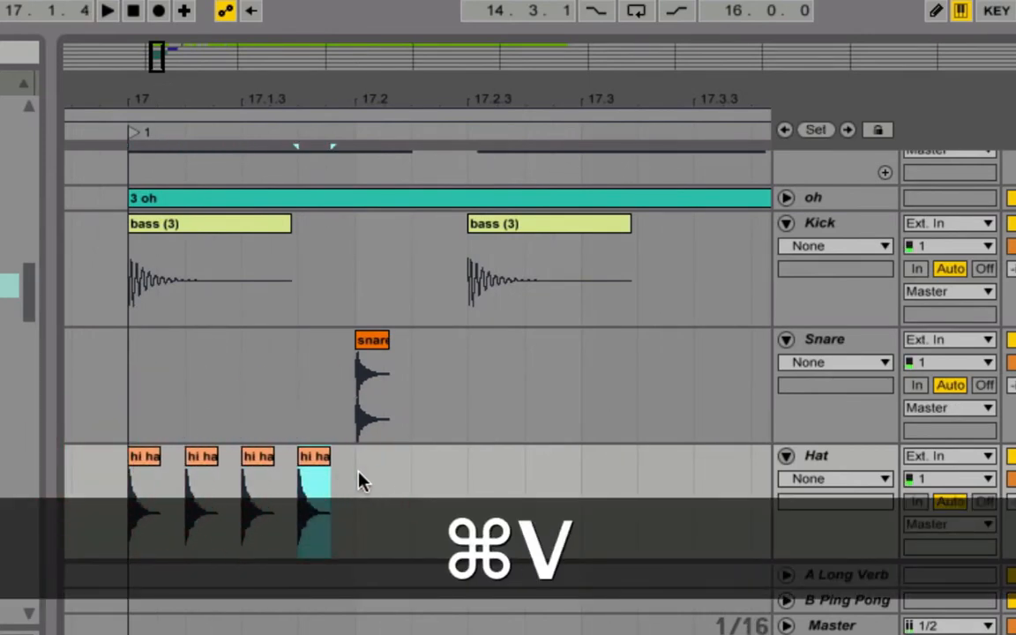
left_click(358, 480)
key("super+v")
left_click(145, 461)
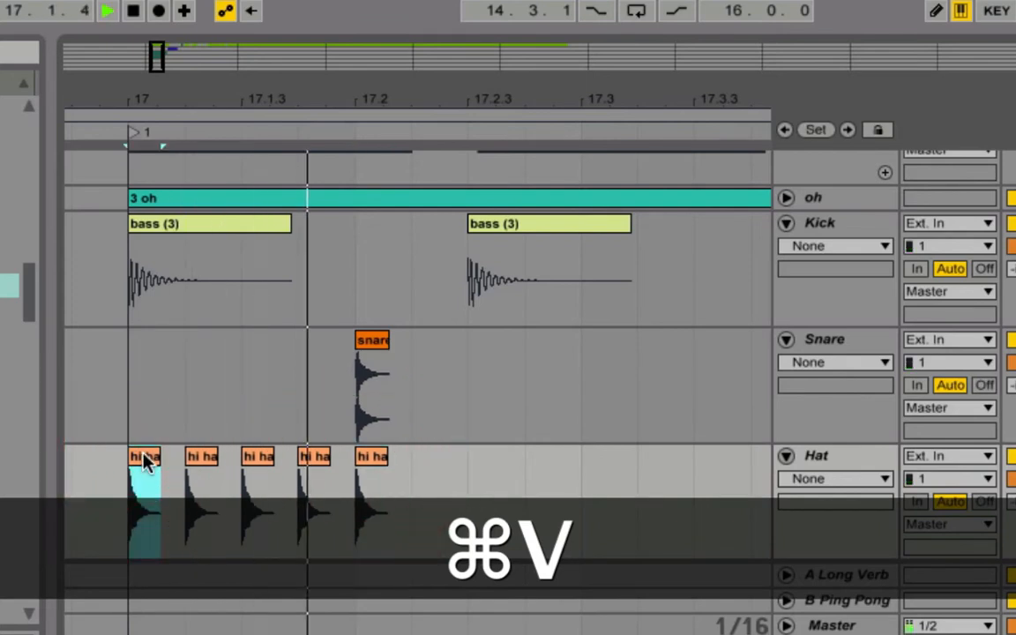
Step: Delete the hi-hat clips at 17.1.2 and 17.1.4 and play the thinned pattern from bar 17
left_click(201, 459)
key("Delete")
left_click(317, 457)
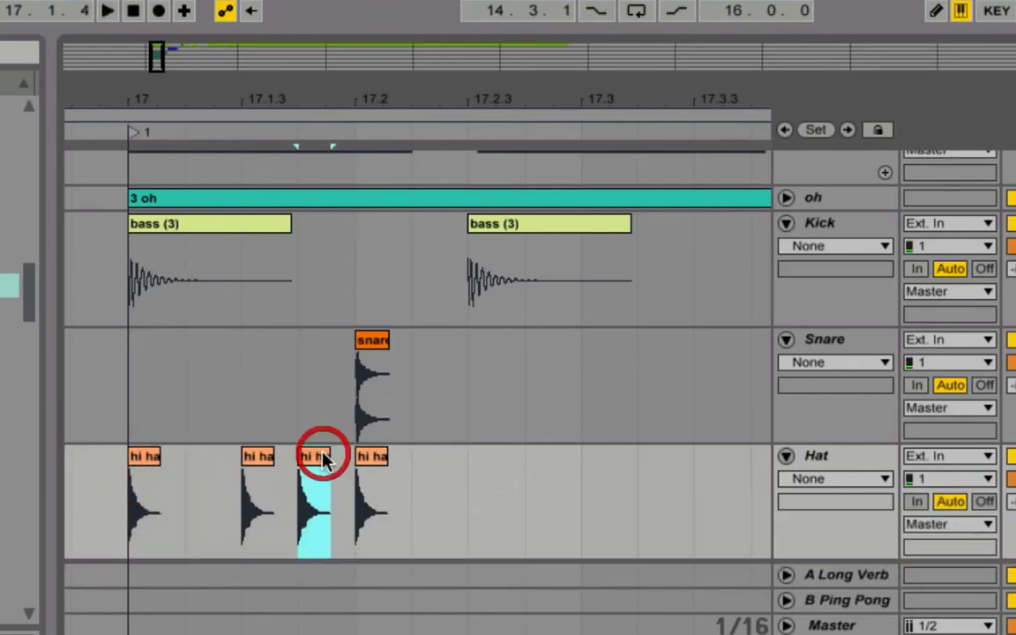
key("Delete")
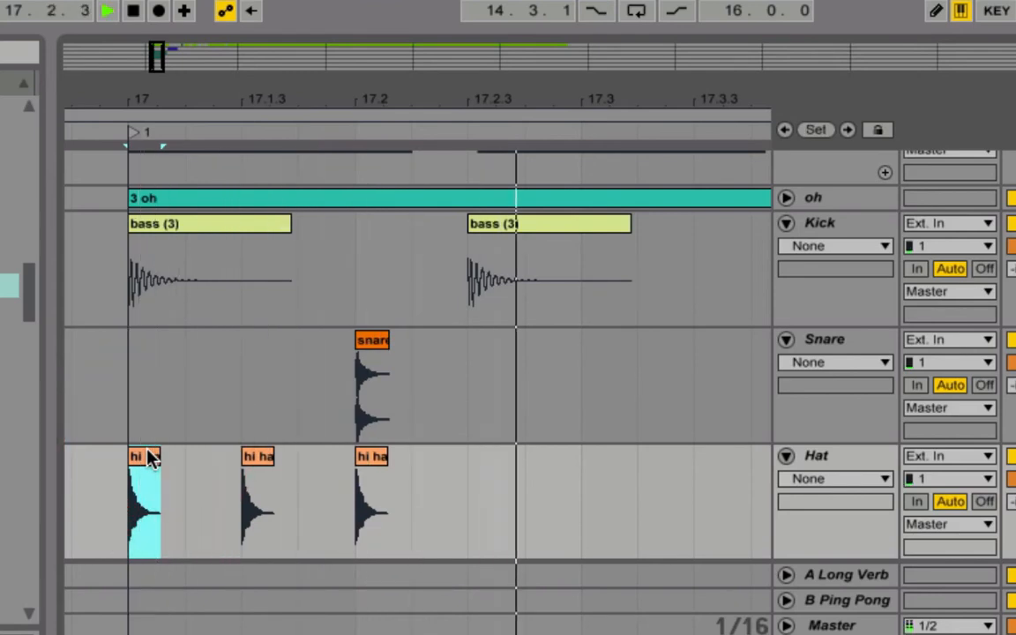
left_click(412, 485)
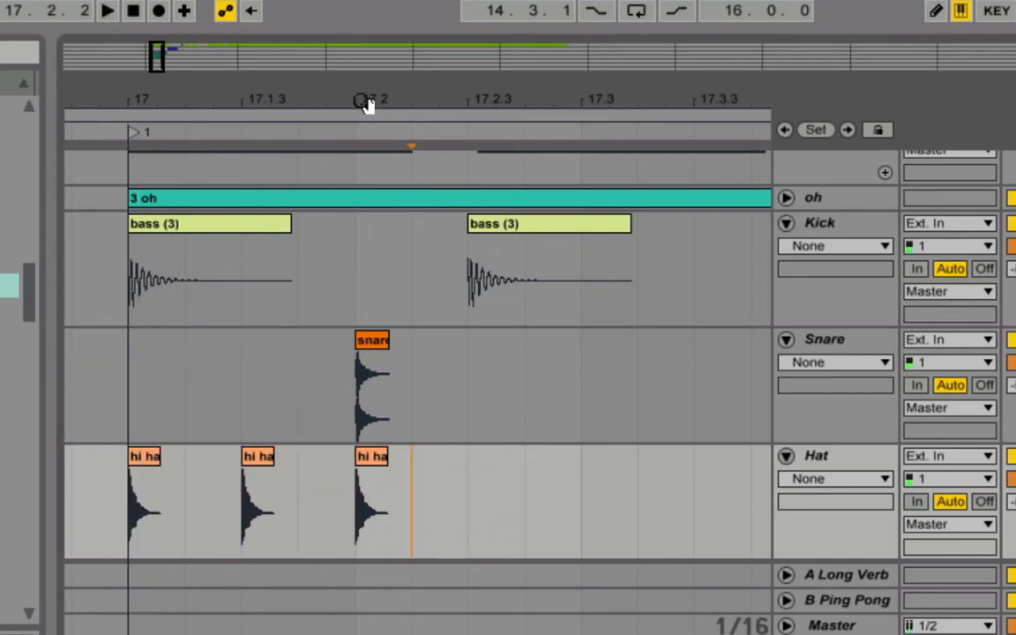
Step: Repeat the Hat track's first beat of hi-hat clips on beats 17.2 and 17.3, and play from bar 17
left_click_drag(364, 102, 332, 56)
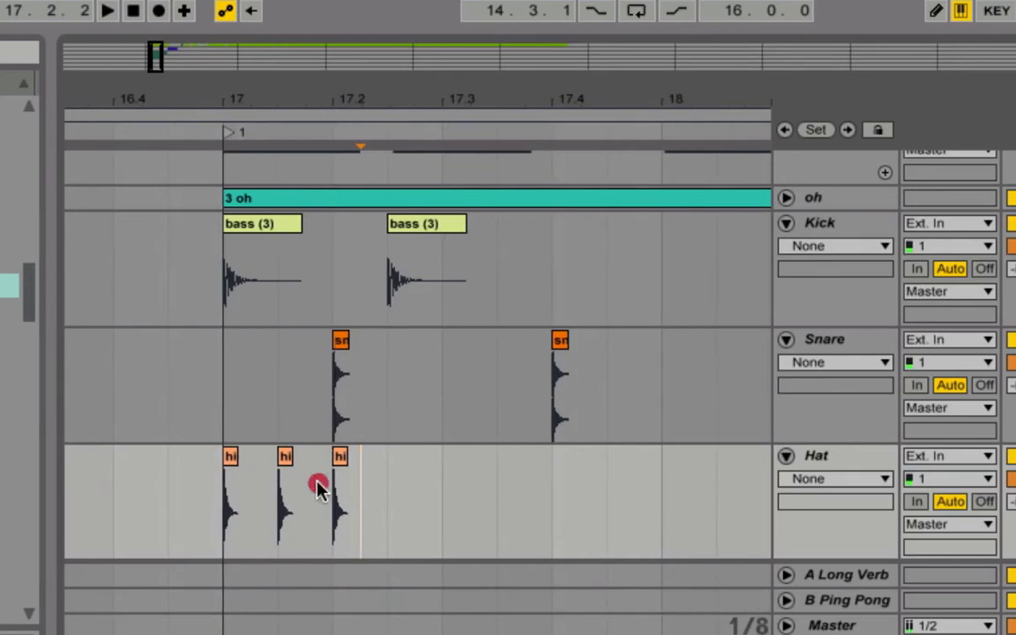
left_click_drag(318, 487, 235, 485)
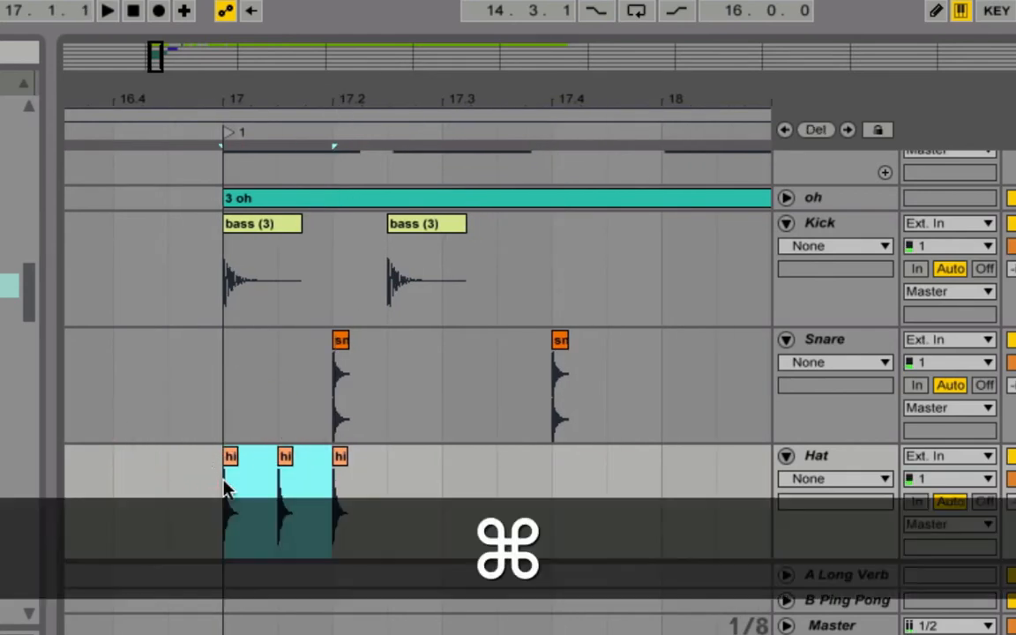
key("super+d")
key("super+d")
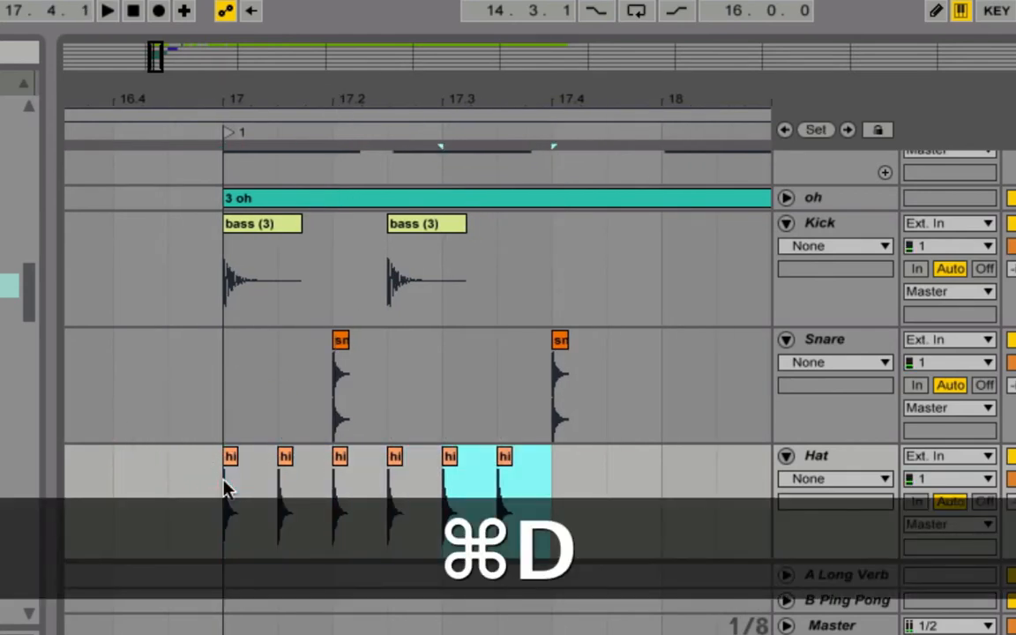
left_click(225, 487)
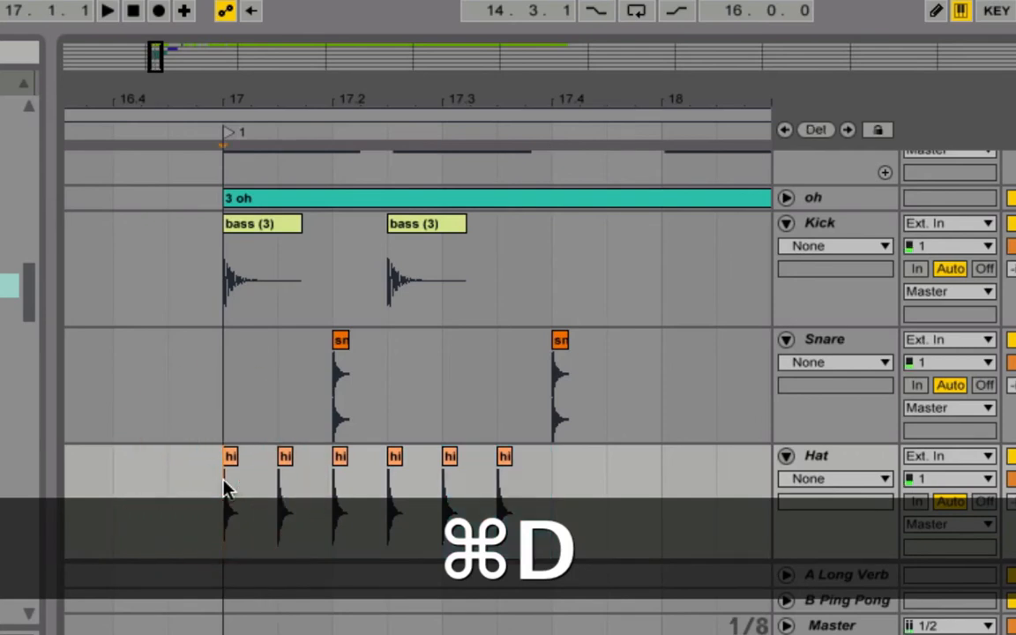
key("space")
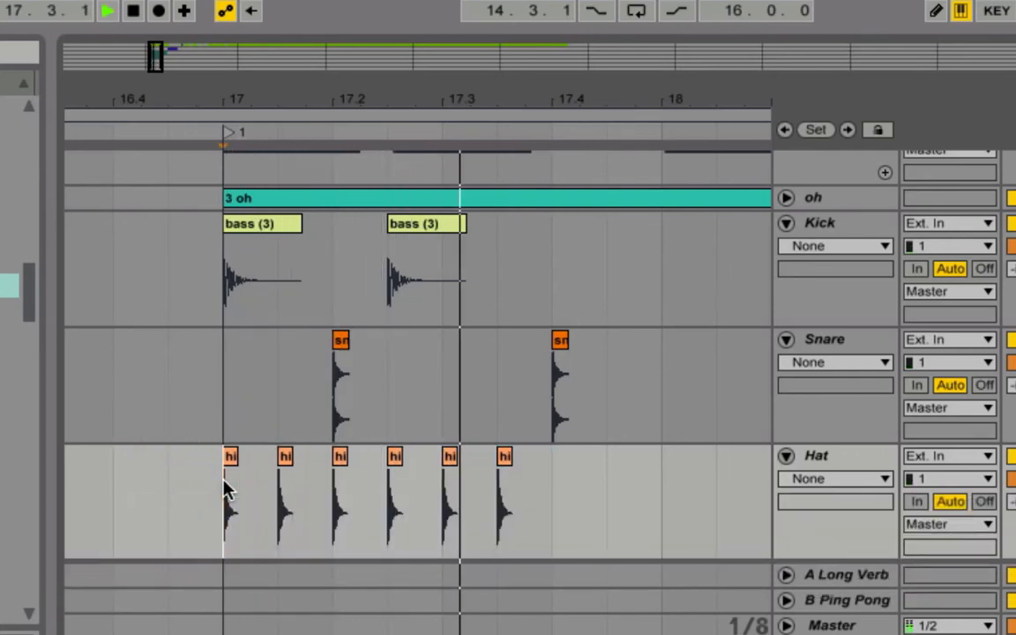
key("space")
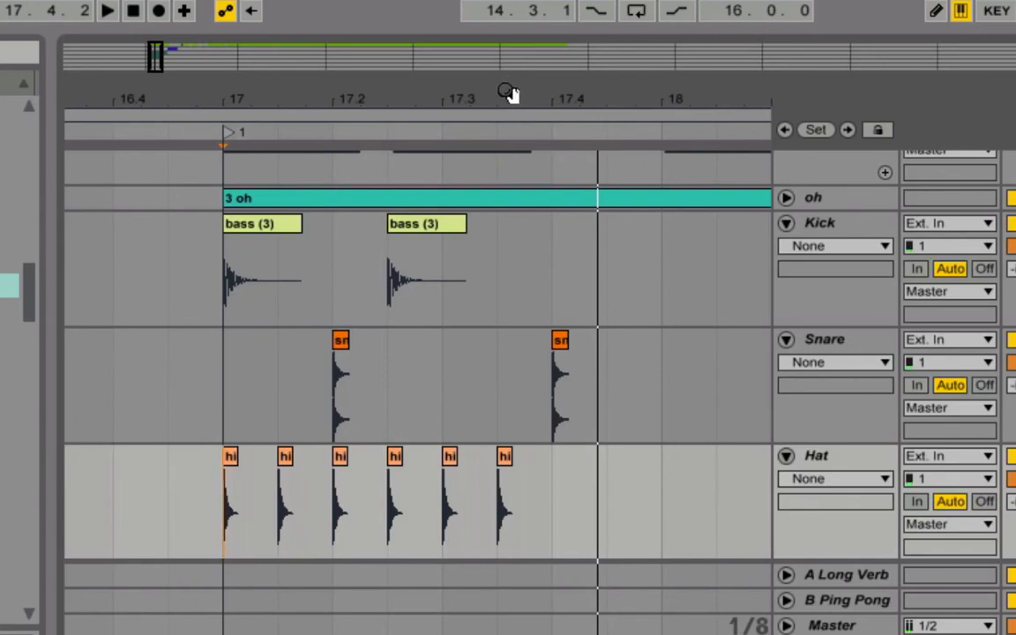
Step: Duplicate the hi-hat clips of beat 17.3 onto beat 17.4 to complete the bar on the Hat track
left_click_drag(510, 94, 421, 84)
left_click_drag(432, 499, 401, 496)
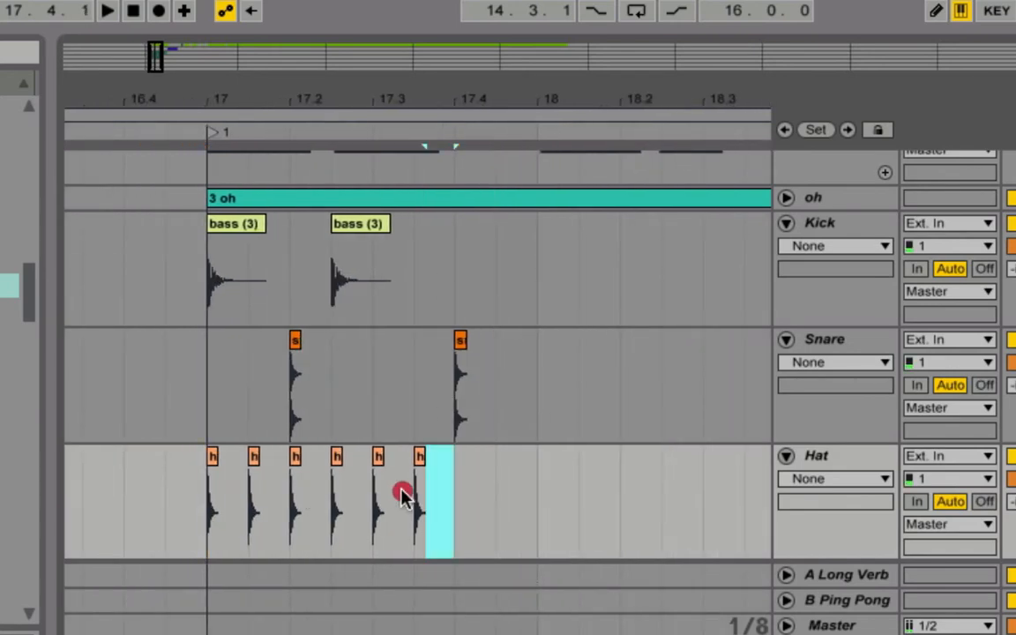
key("super+d")
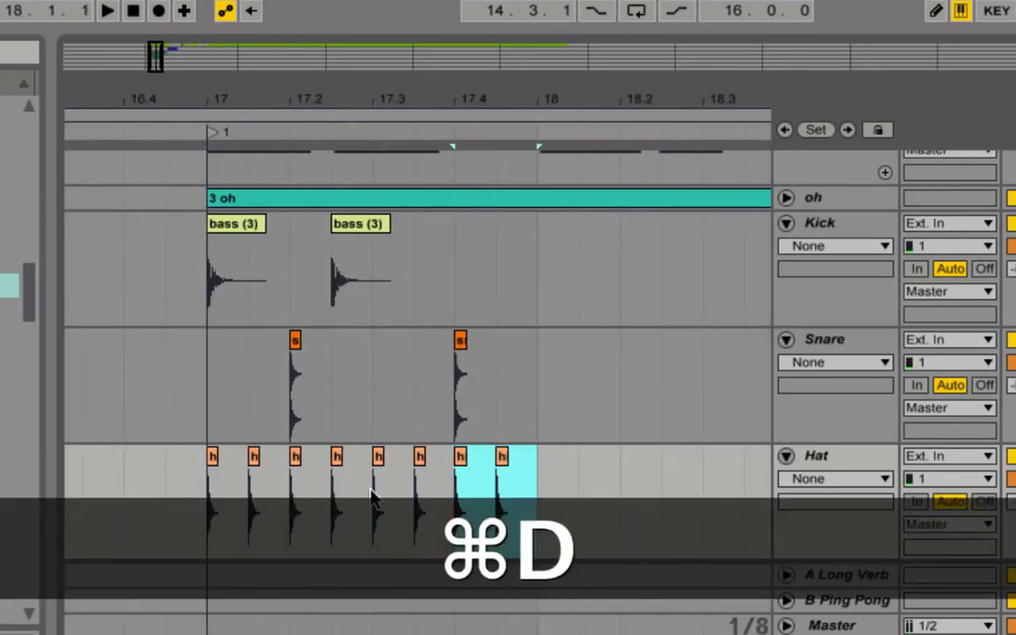
Step: Duplicate the whole bar 17 pattern of the Kick, Snare and Hat tracks into bars 18 and 19
left_click(539, 444)
left_click(205, 268, "shift")
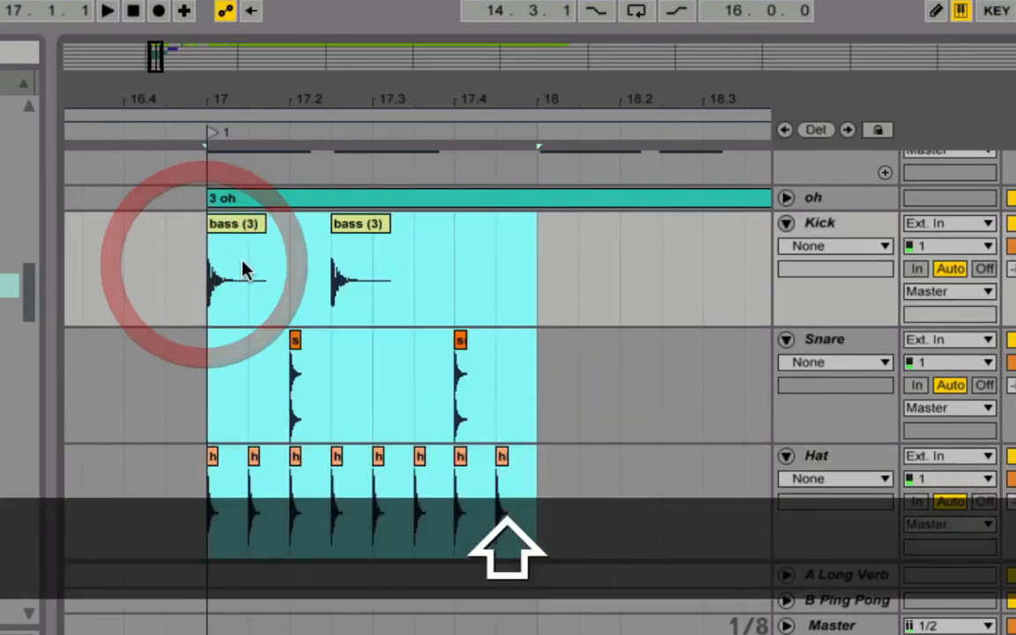
key("super+d")
left_click_drag(444, 100, 435, 58)
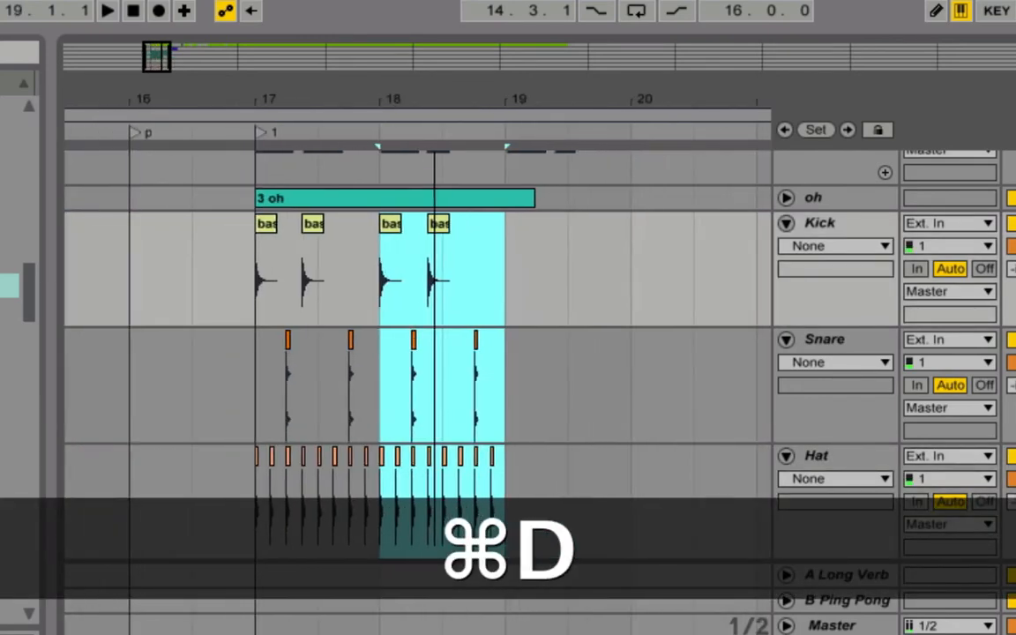
key("super+d")
Step: Loop the three bars from the start of bar 17 to the start of bar 20 and play them
scroll(328, 342, "up", 5)
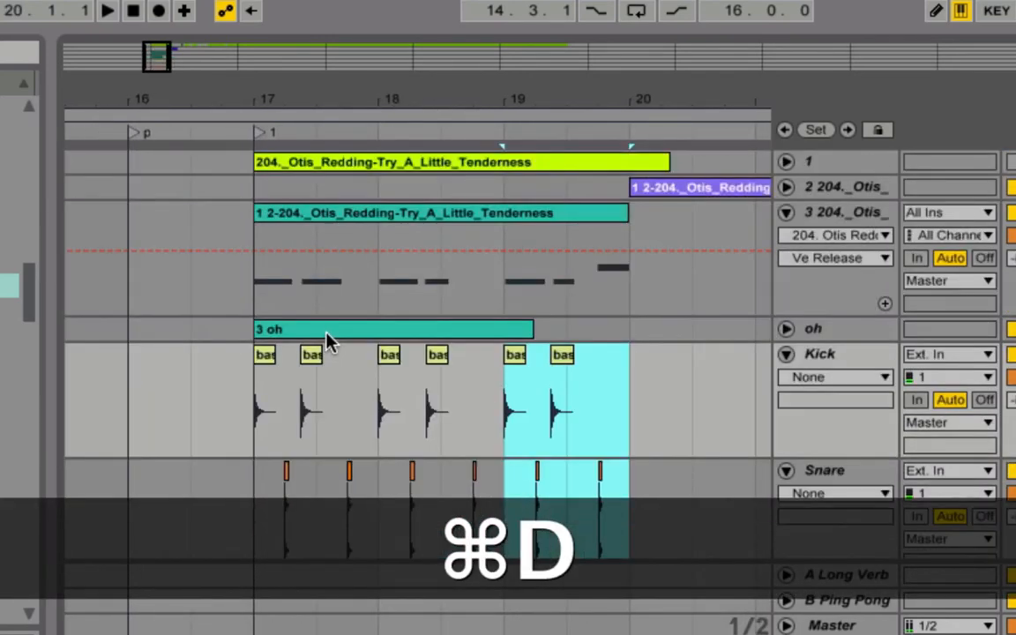
scroll(291, 351, "down", 1)
left_click(254, 376)
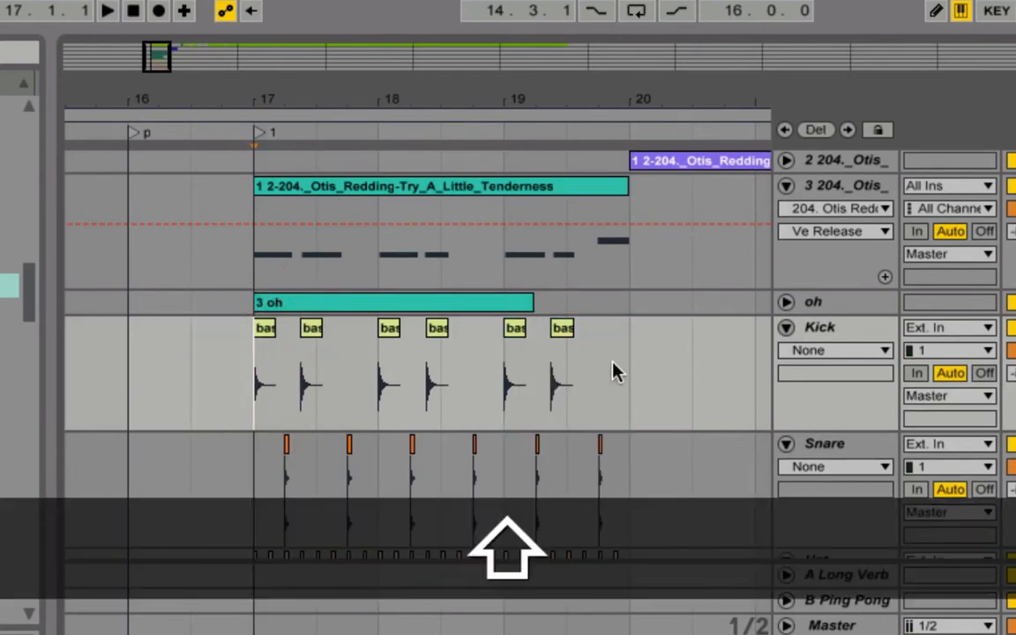
left_click(616, 369, "shift")
key("super+l")
left_click(627, 370)
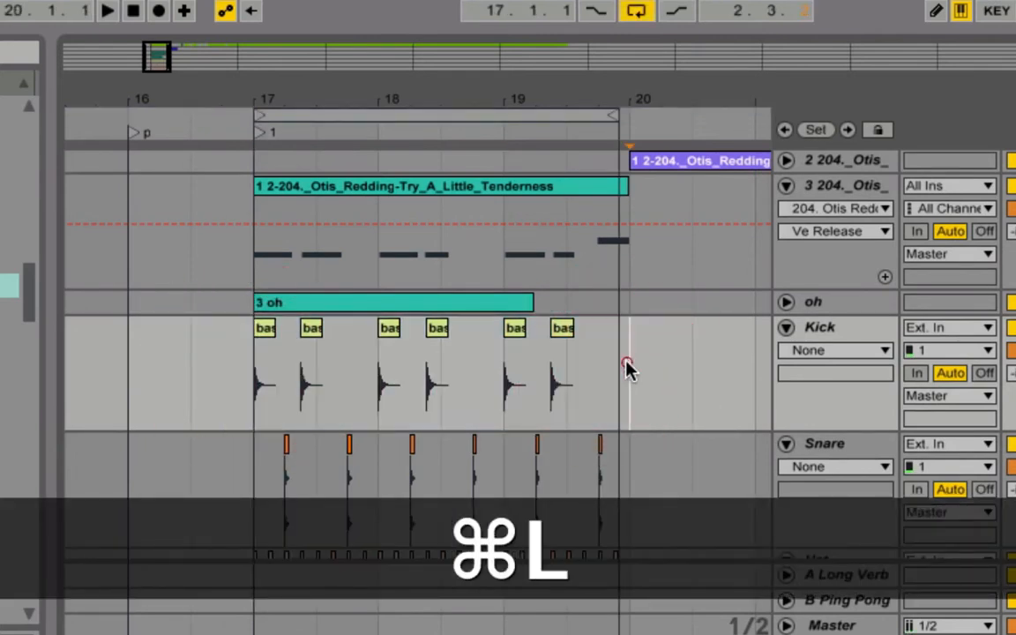
left_click_drag(627, 369, 249, 378)
key("super+l")
key("space")
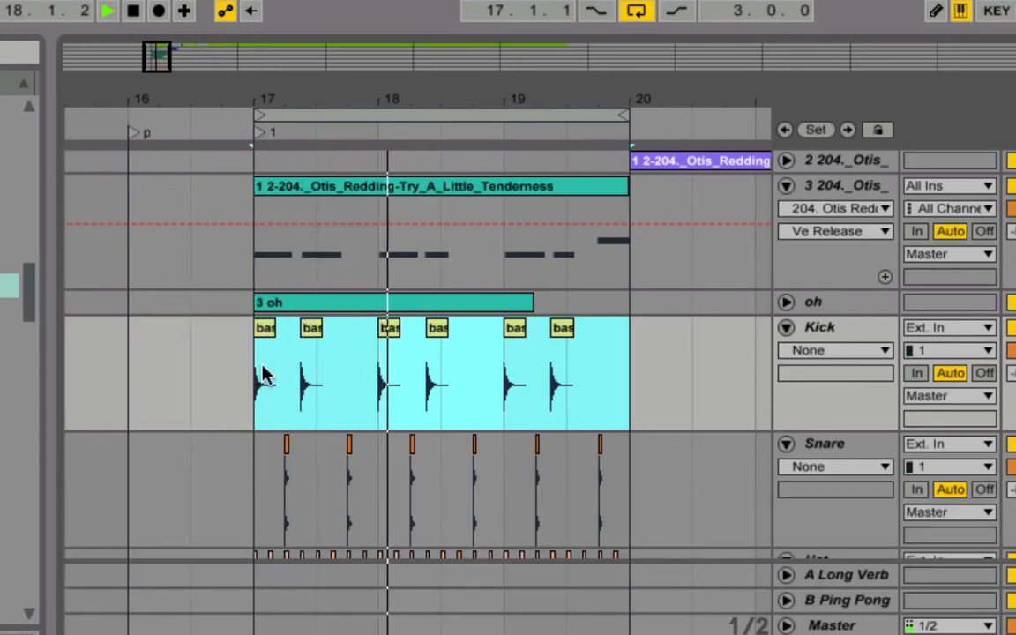
Step: Unfold the oh track, raise both A2 notes in its clip an octave to A3, and play the loop
left_click(787, 302)
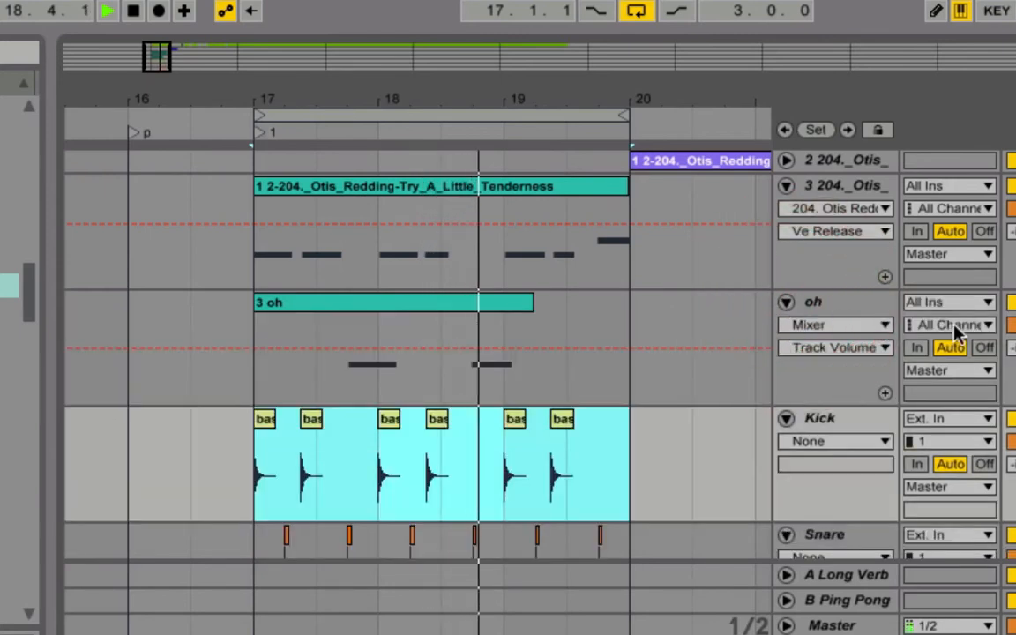
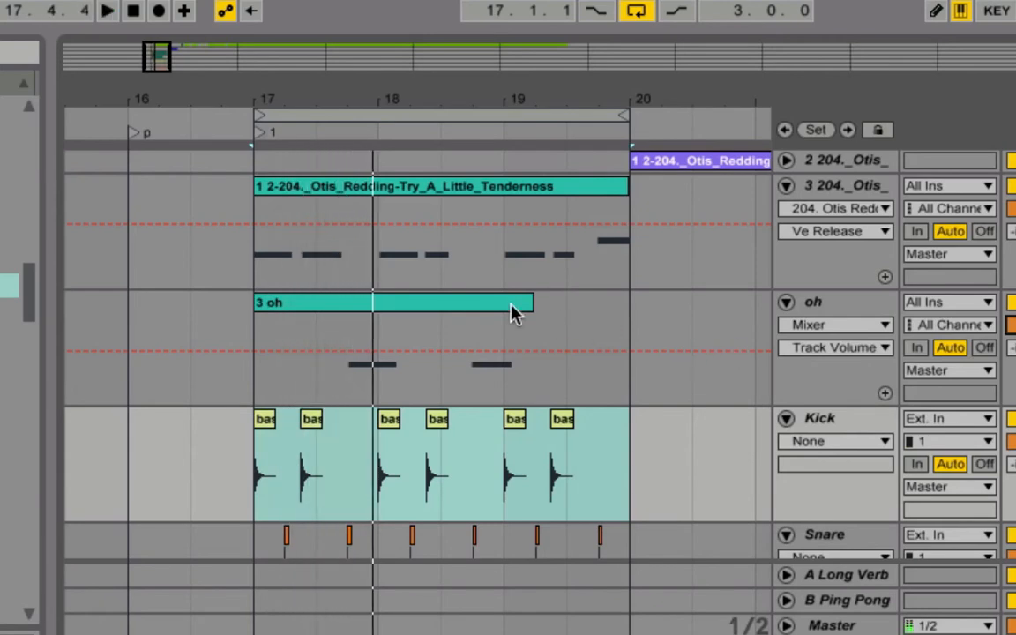
double_click(503, 367)
key("space")
left_click(359, 589)
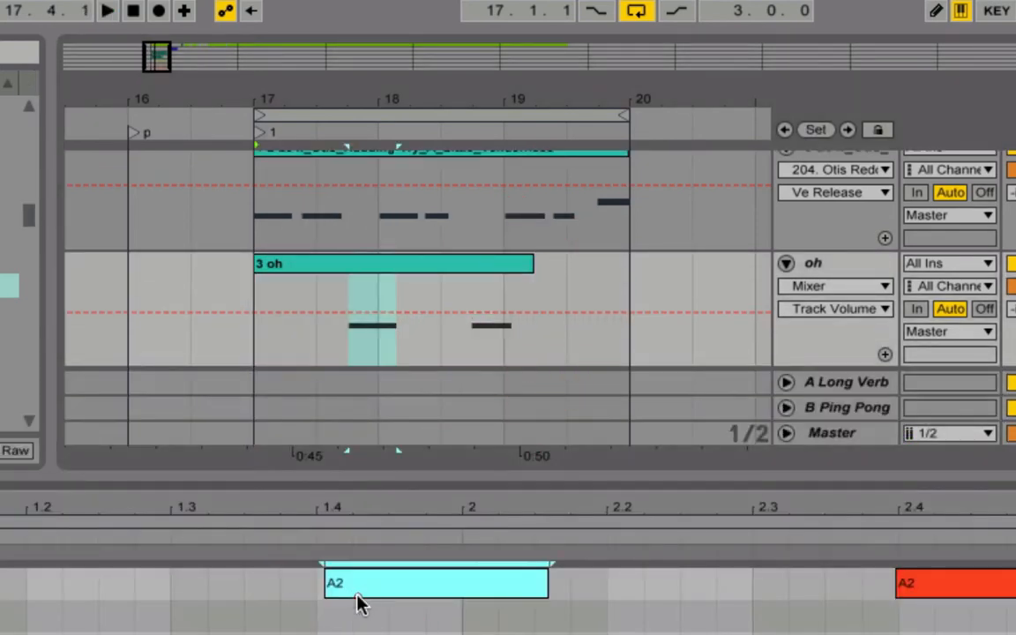
key("shift+Up")
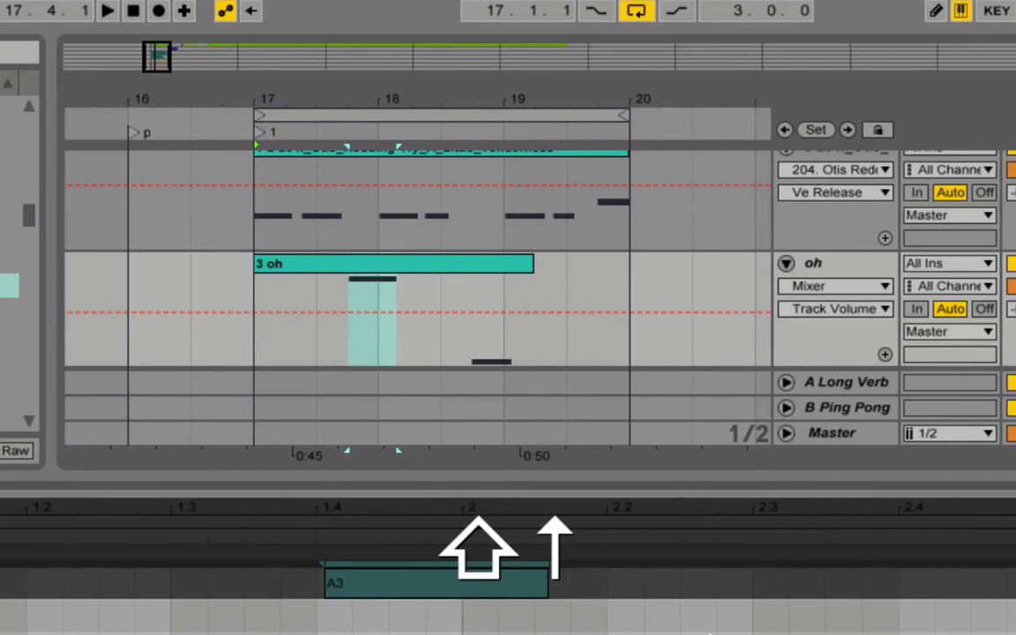
left_click(710, 633)
scroll(710, 632, "down", 5)
left_click(922, 634)
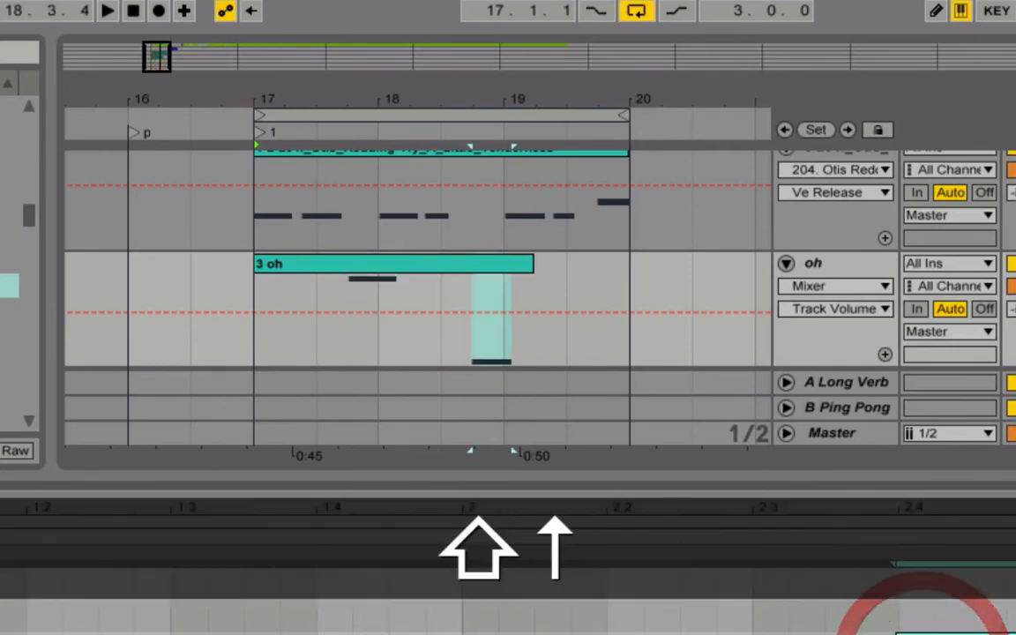
key("space")
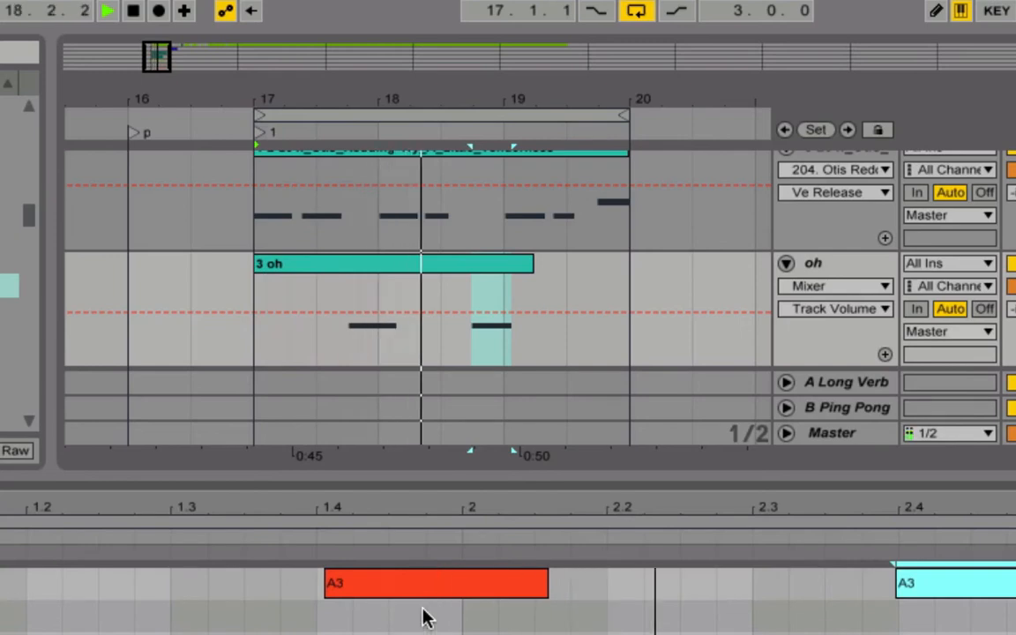
key("space")
Step: Lower both A3 notes in the oh clip together to D3 while auditioning the loop
left_click_drag(340, 619, 959, 538)
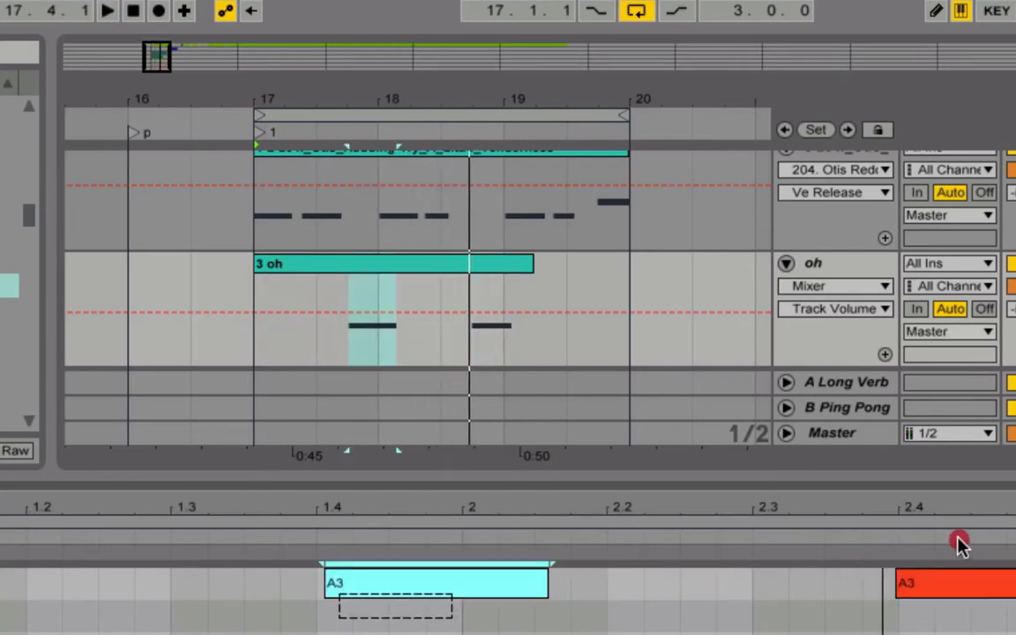
left_click(992, 589, "shift")
key("Down")
key("Down")
key("Down")
key("Down")
key("Down")
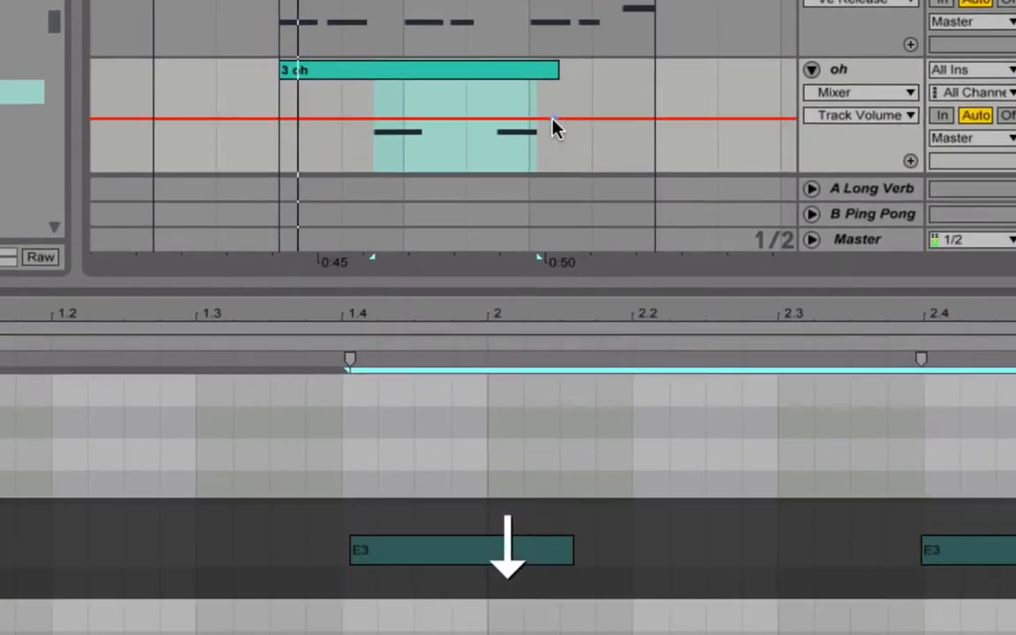
key("space")
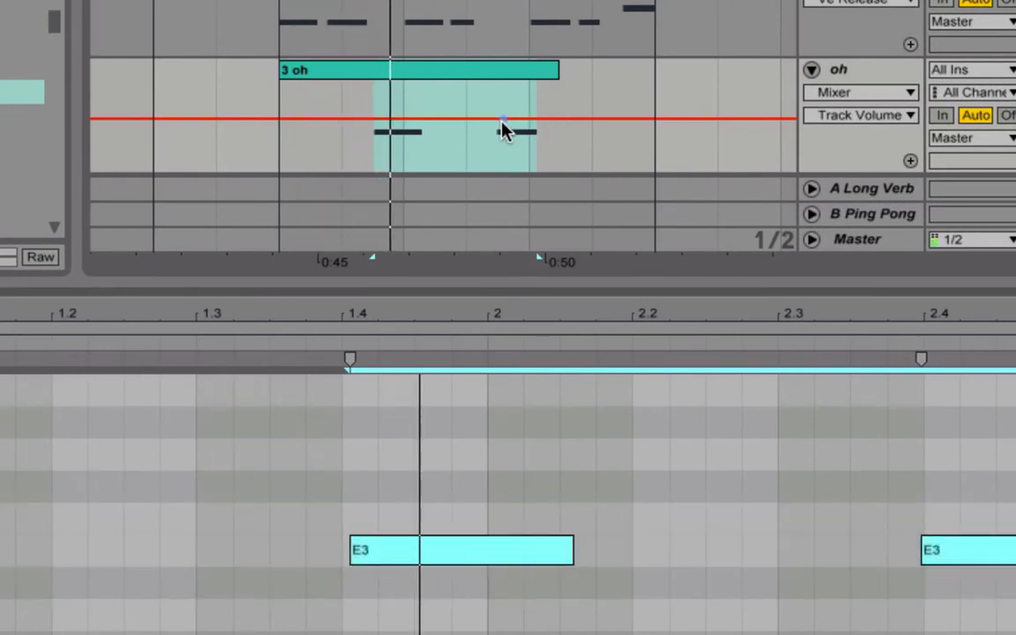
key("Down")
key("Down")
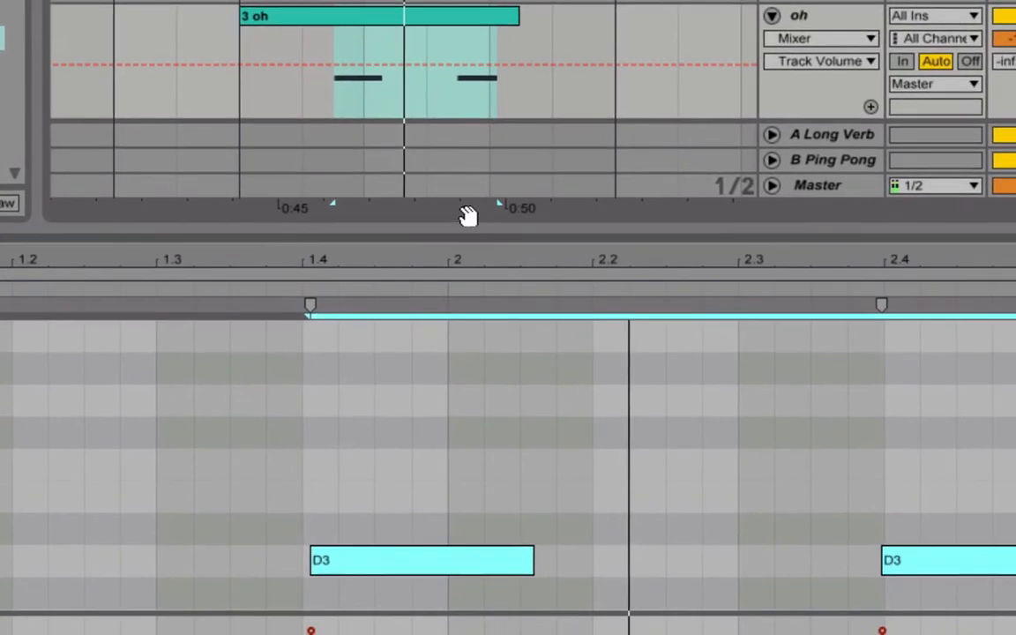
Step: Lower only the second note in the oh clip, at 2.4, from D3 to C3
left_click(512, 77)
left_click(805, 519)
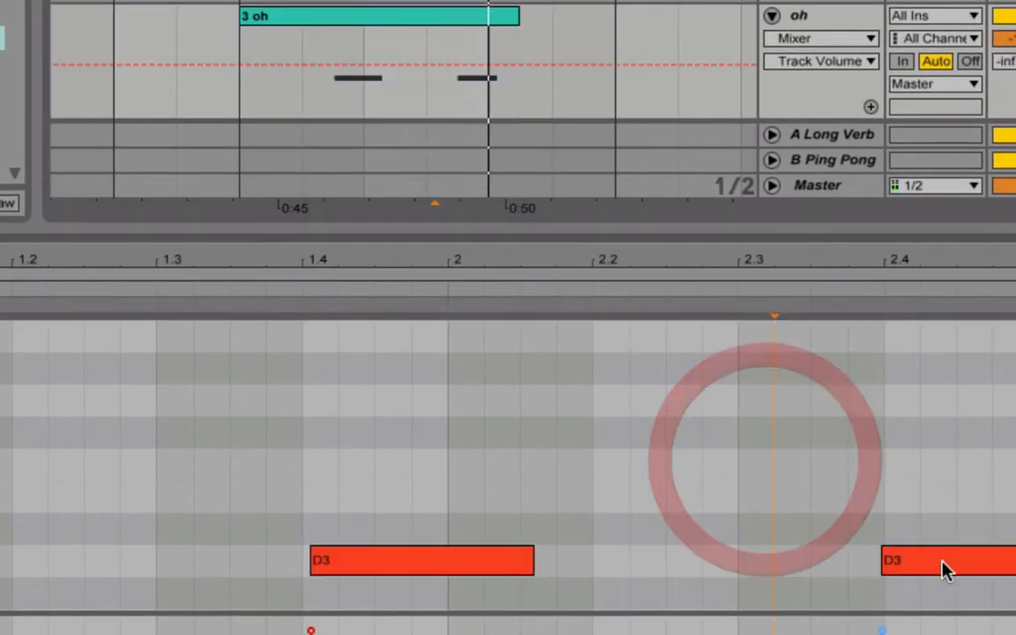
left_click(946, 565)
key("Down")
key("Down")
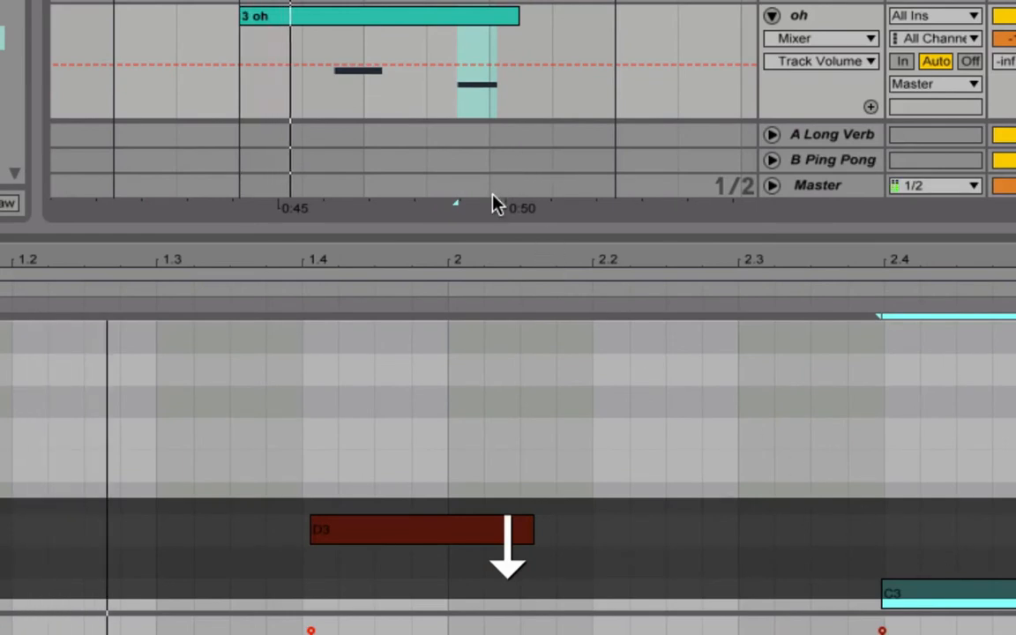
left_click_drag(489, 224, 497, 319)
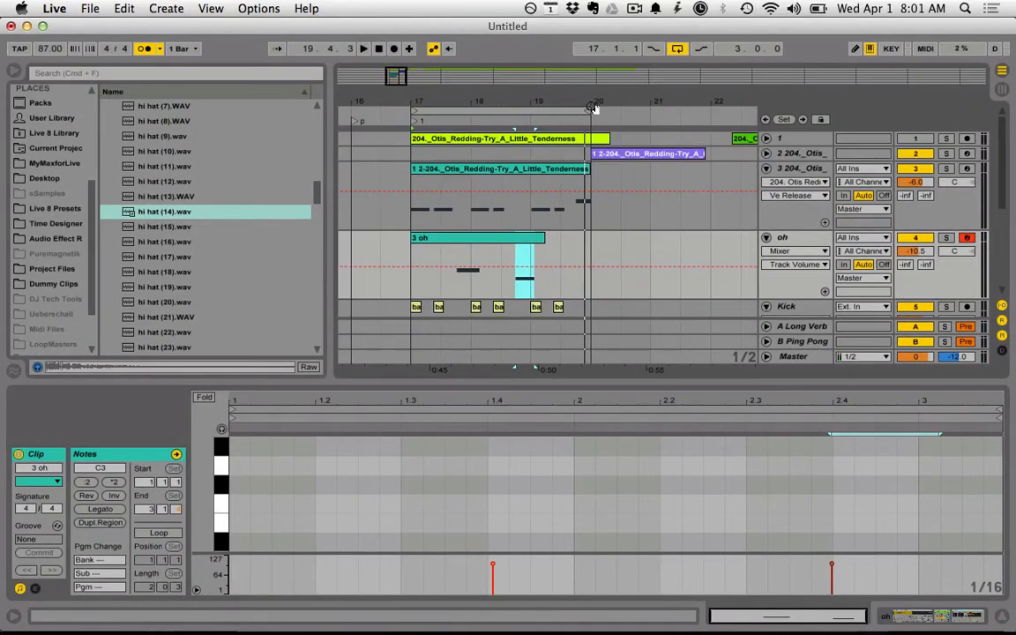
Step: Extend the loop to bar 22 and duplicate the Kick, Snare and Hat clips of bars 17 to 19 from bar 20
left_click_drag(588, 109, 707, 110)
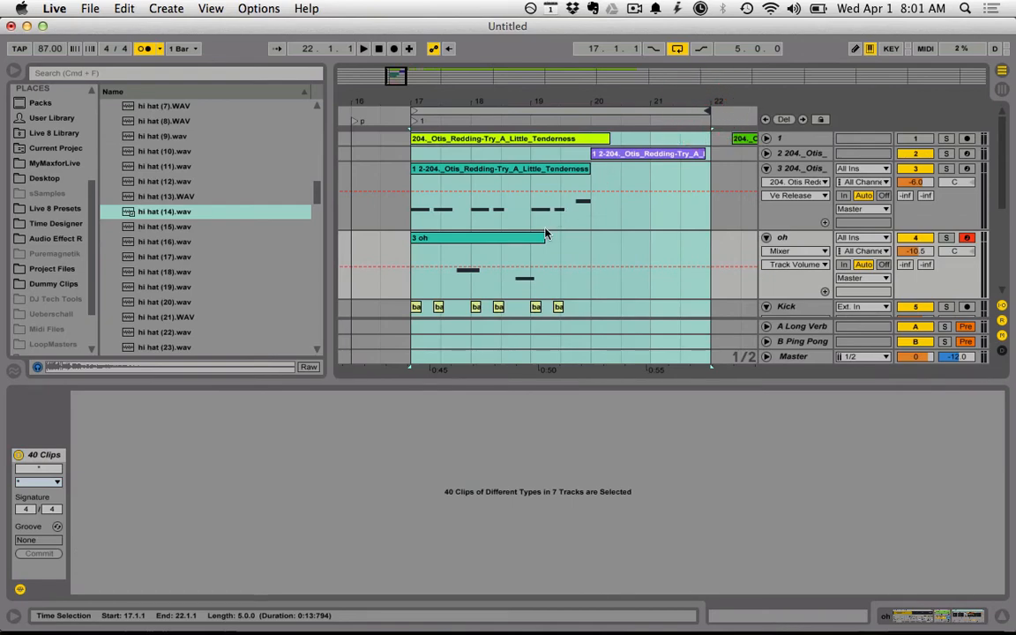
scroll(539, 247, "down", 5)
left_click(530, 256)
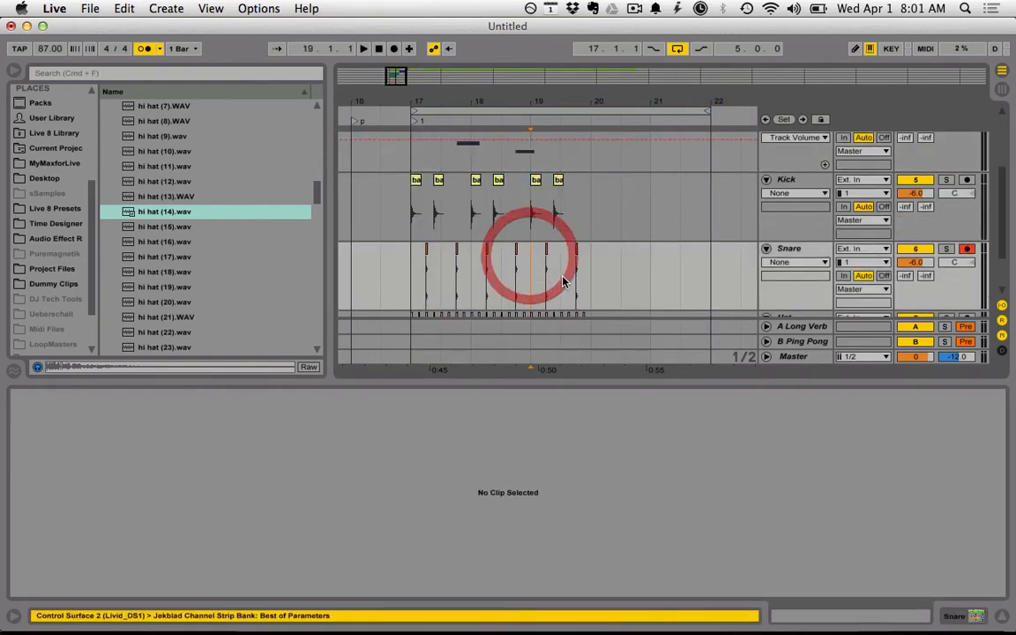
scroll(574, 284, "down", 2)
left_click_drag(591, 286, 413, 178)
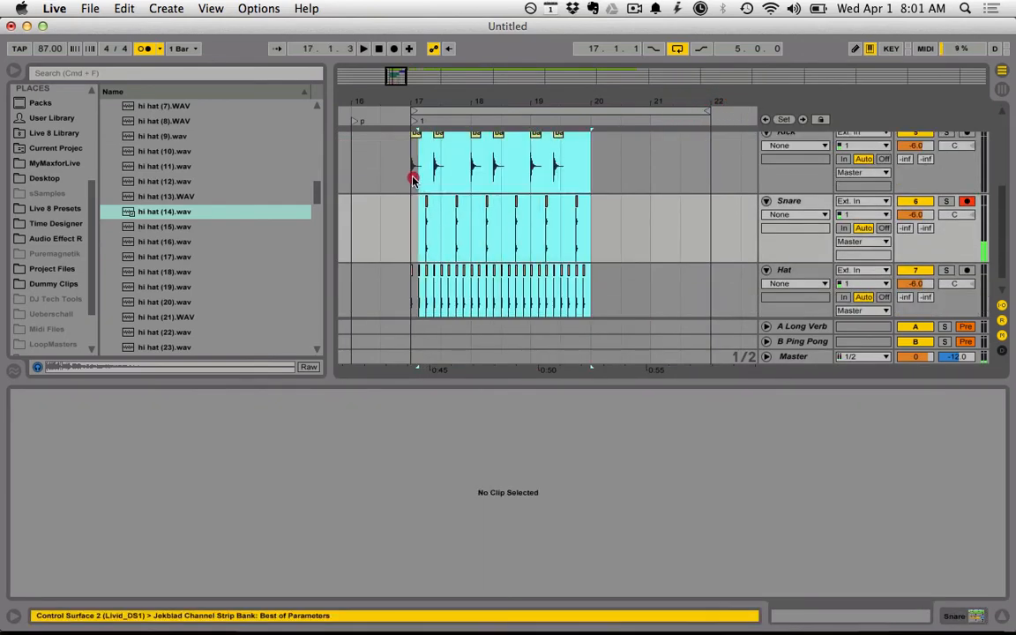
key("super+d")
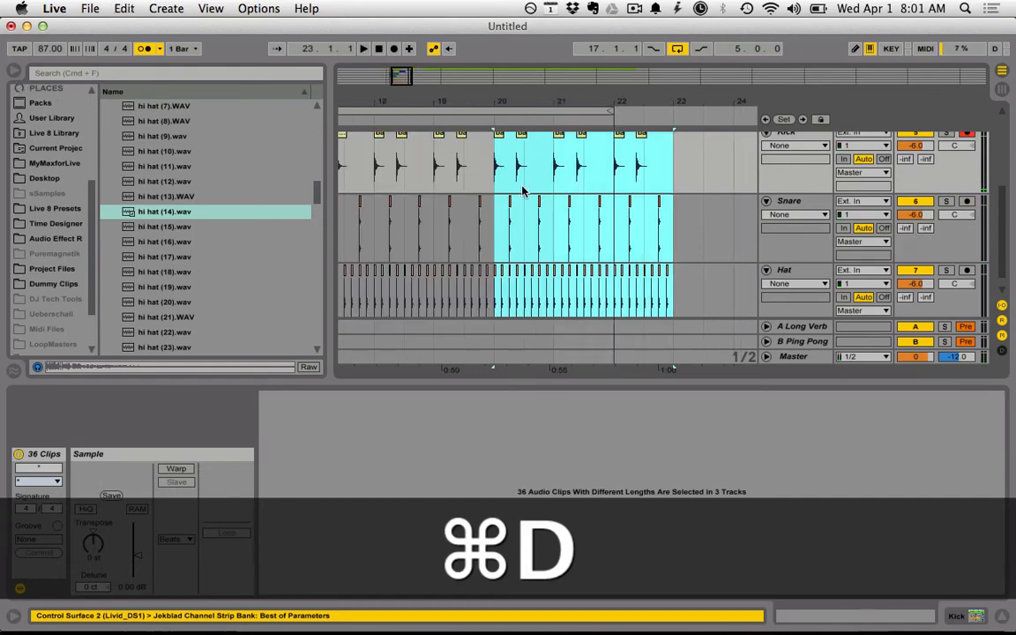
Step: Set the loop length to four bars, running from bar 17 to bar 21
scroll(495, 195, "right", 1)
scroll(495, 195, "left", 4)
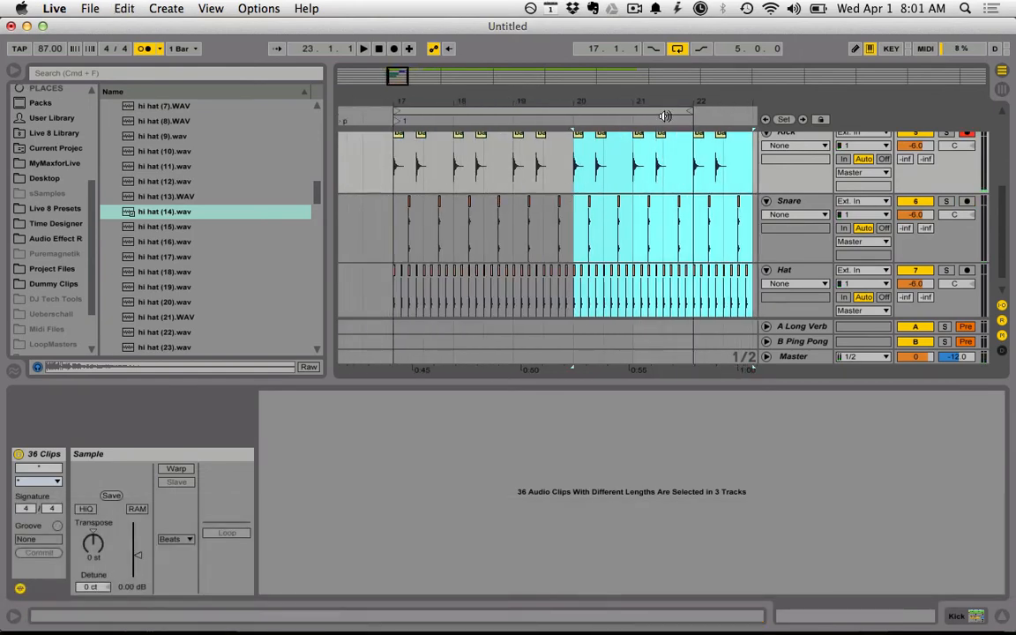
left_click(737, 49)
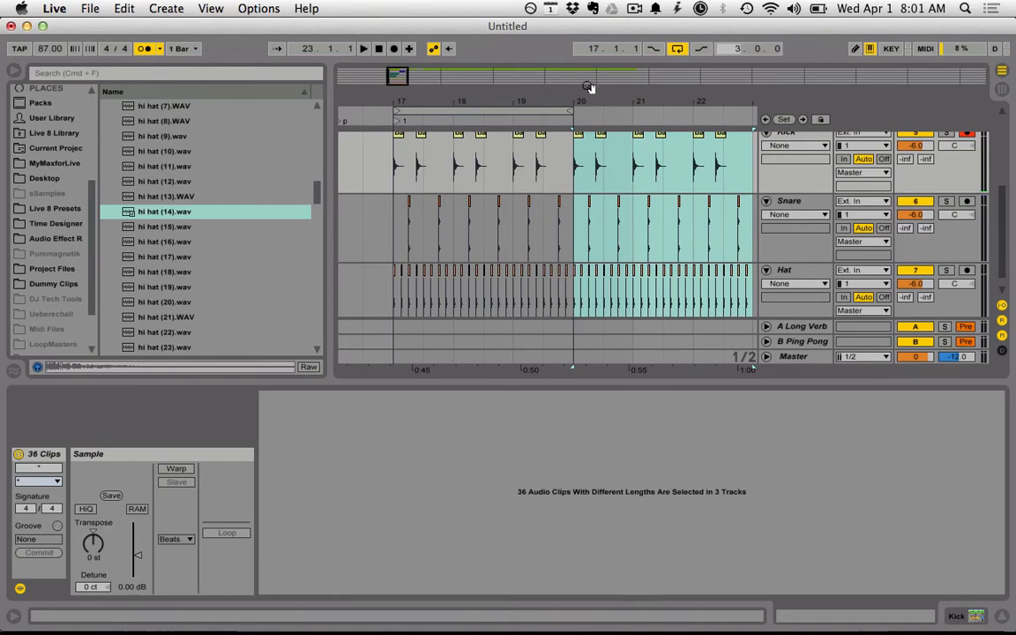
left_click_drag(590, 88, 643, 112)
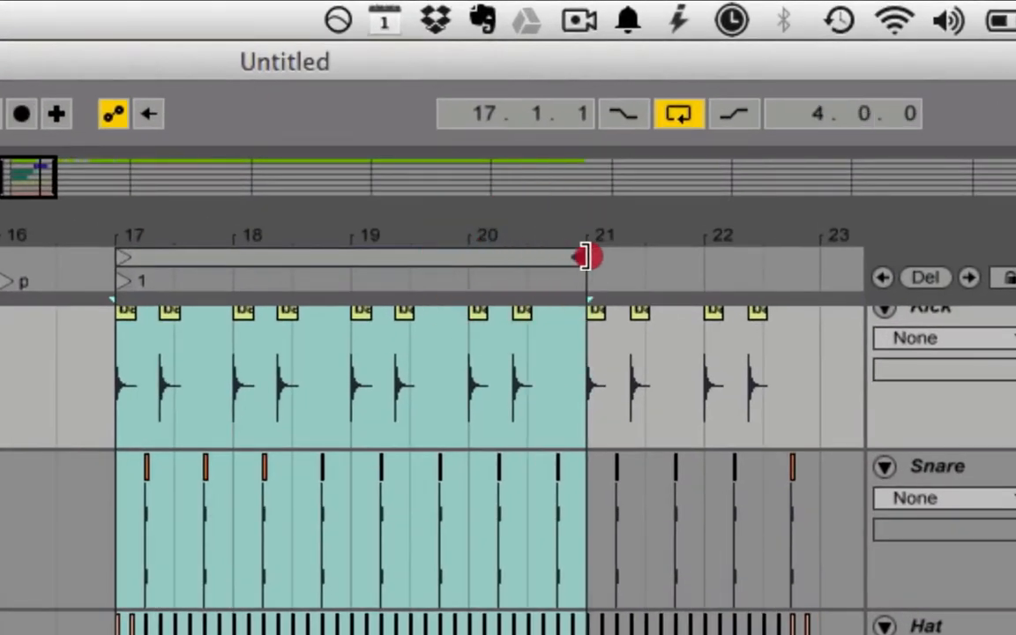
left_click(435, 428)
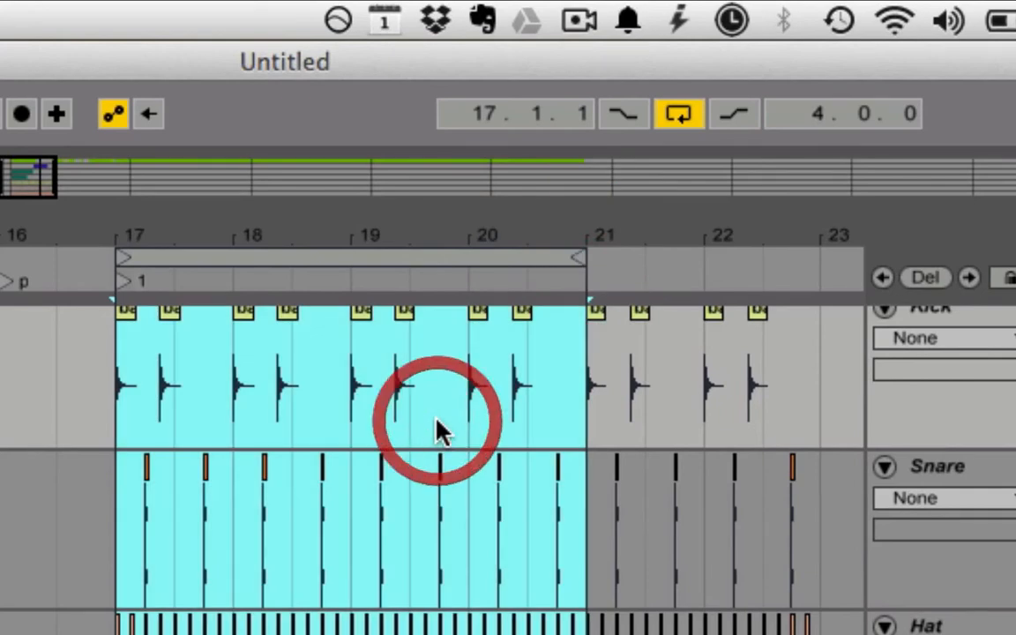
Step: Audition the arrangement from bars 20 and 17, and extend the loop to five bars, ending at bar 22
scroll(435, 431, "up", 5)
left_click(468, 447)
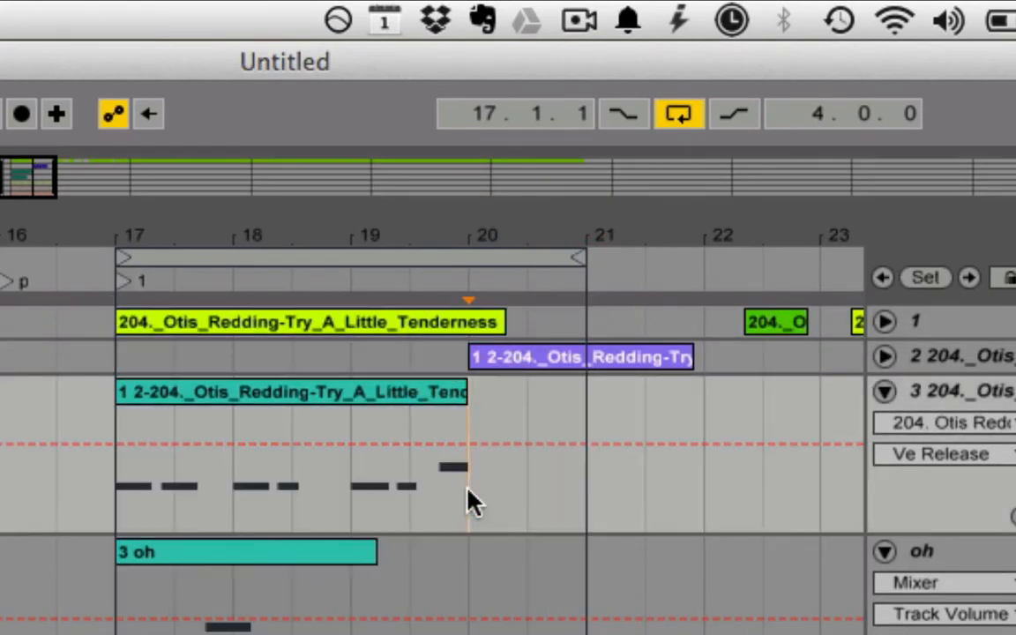
key("space")
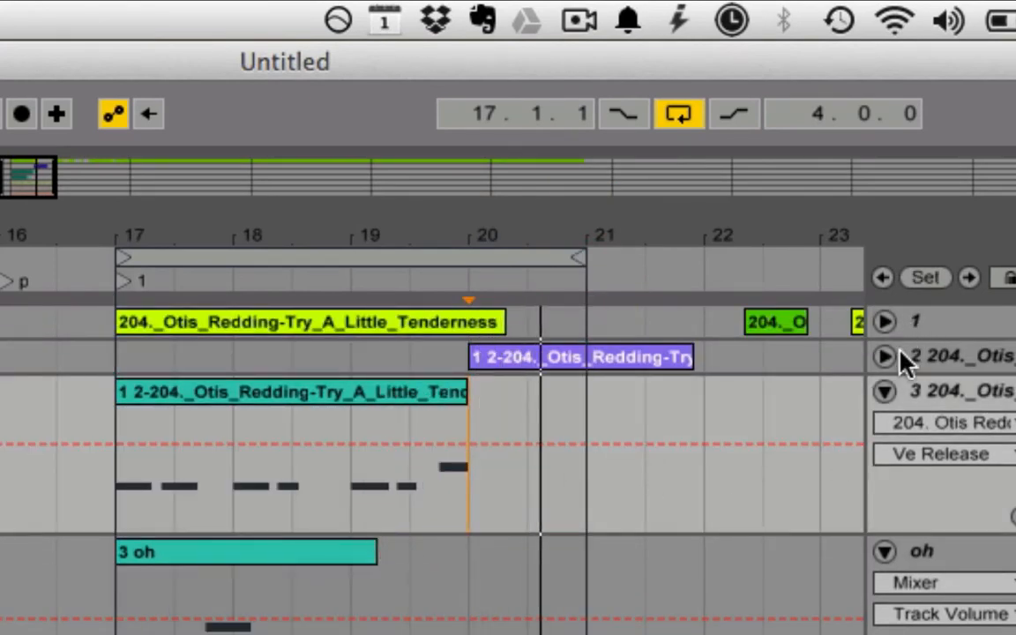
left_click(105, 484)
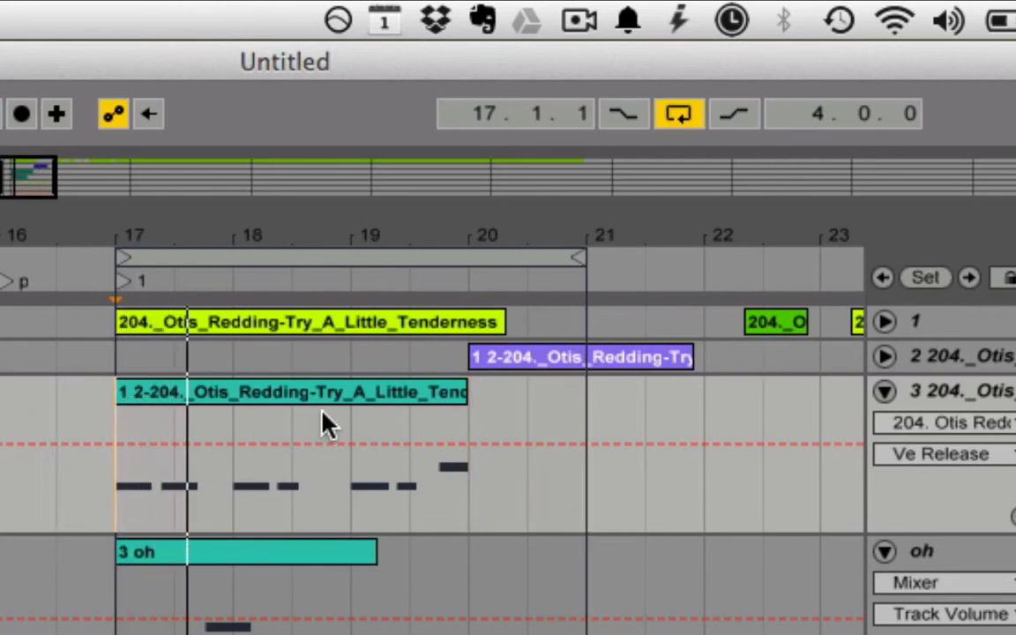
left_click_drag(582, 257, 697, 257)
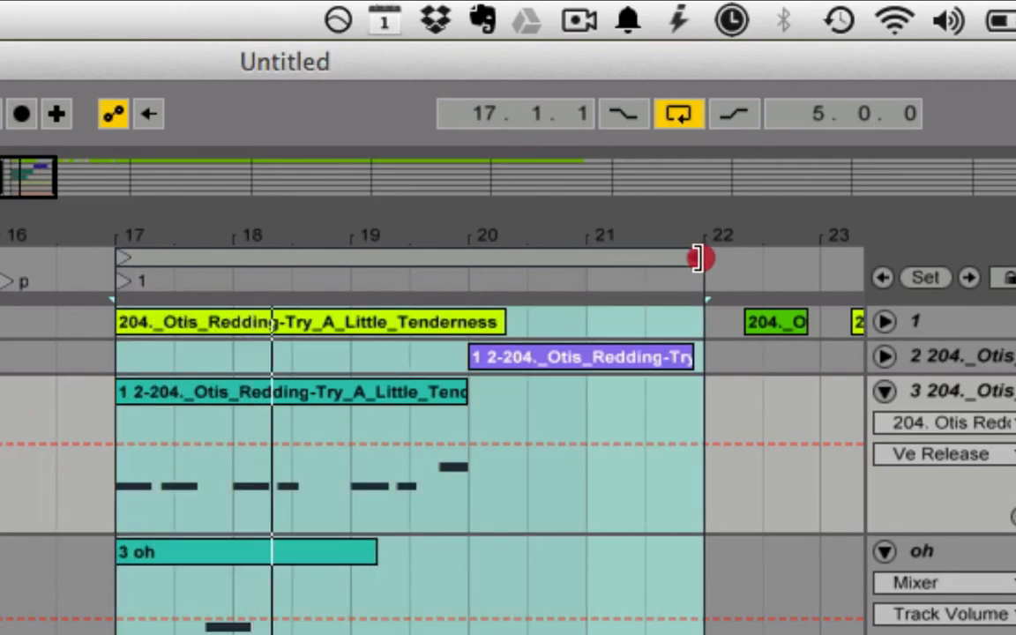
Step: Unfold track 2 and shift the third C3 note of its purple clip at bar 20 to start exactly on beat 2
scroll(642, 472, "down", 1)
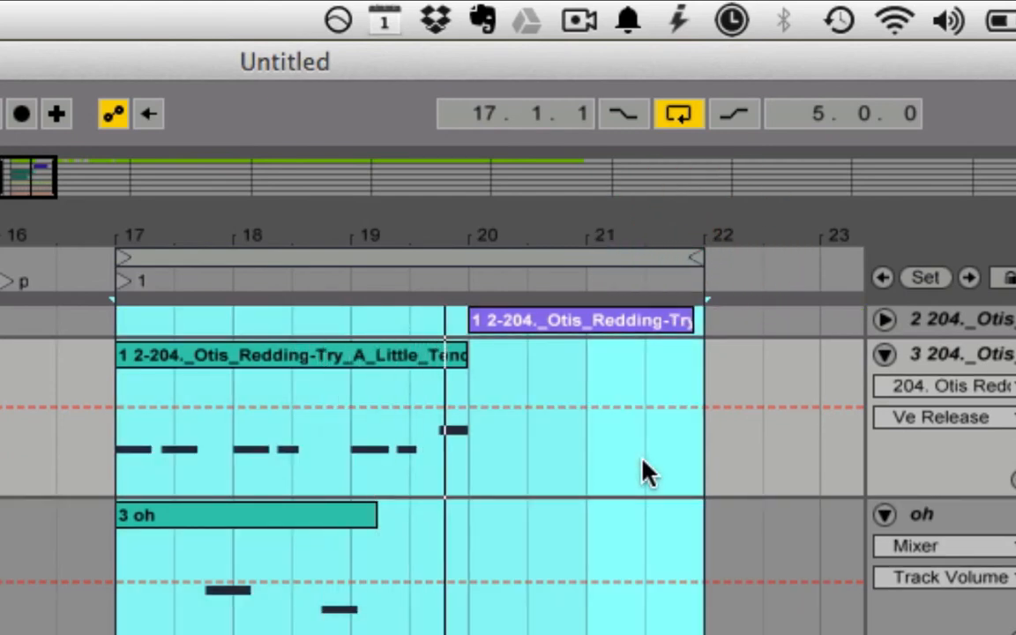
scroll(648, 473, "down", 1)
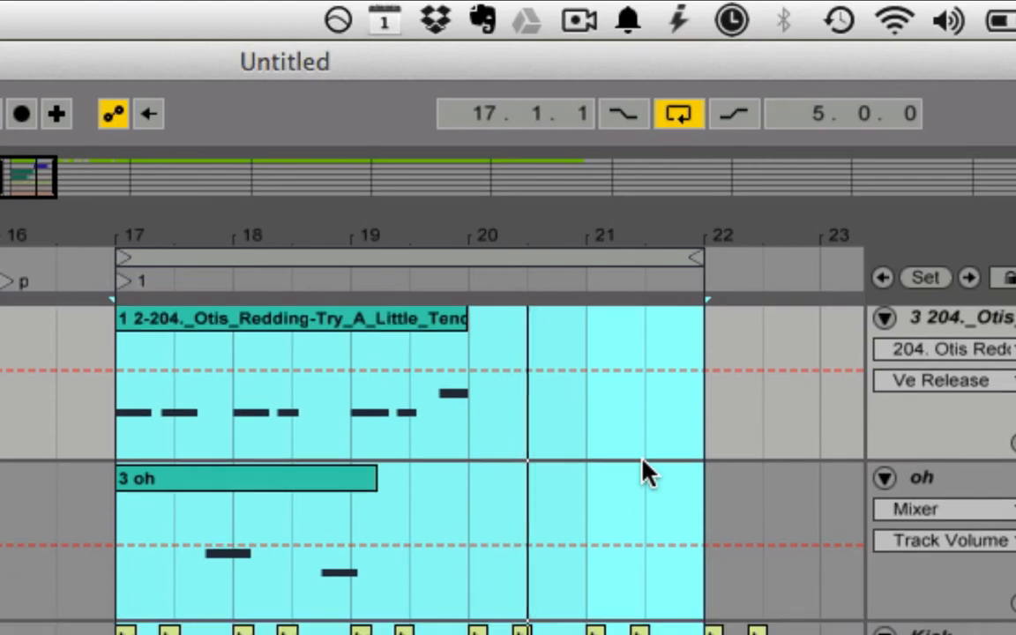
scroll(648, 474, "up", 2)
scroll(646, 469, "down", 1)
scroll(646, 470, "up", 1)
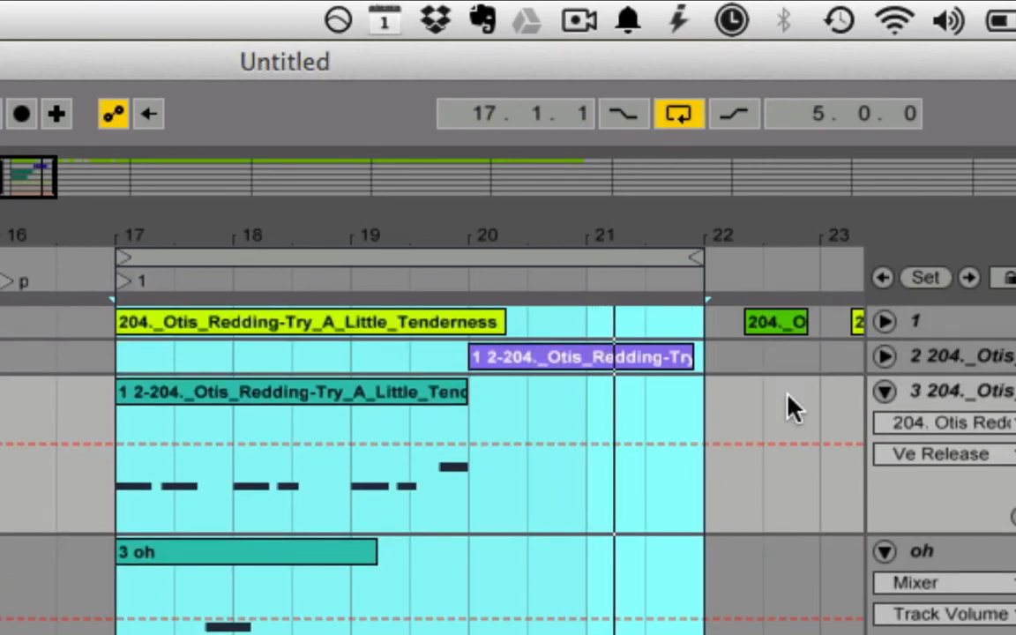
left_click(885, 357)
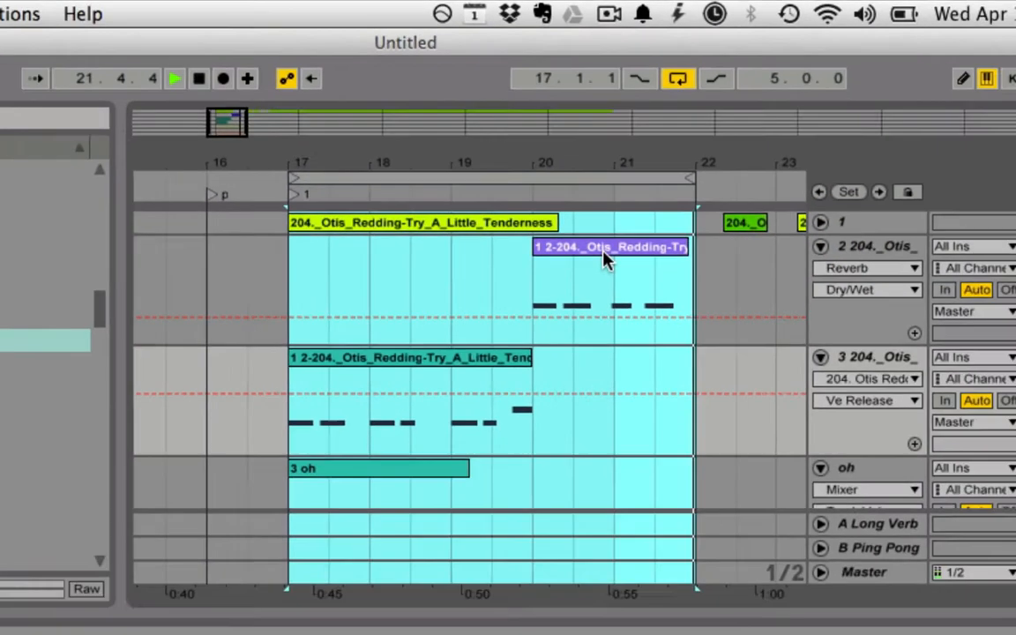
left_click(607, 255)
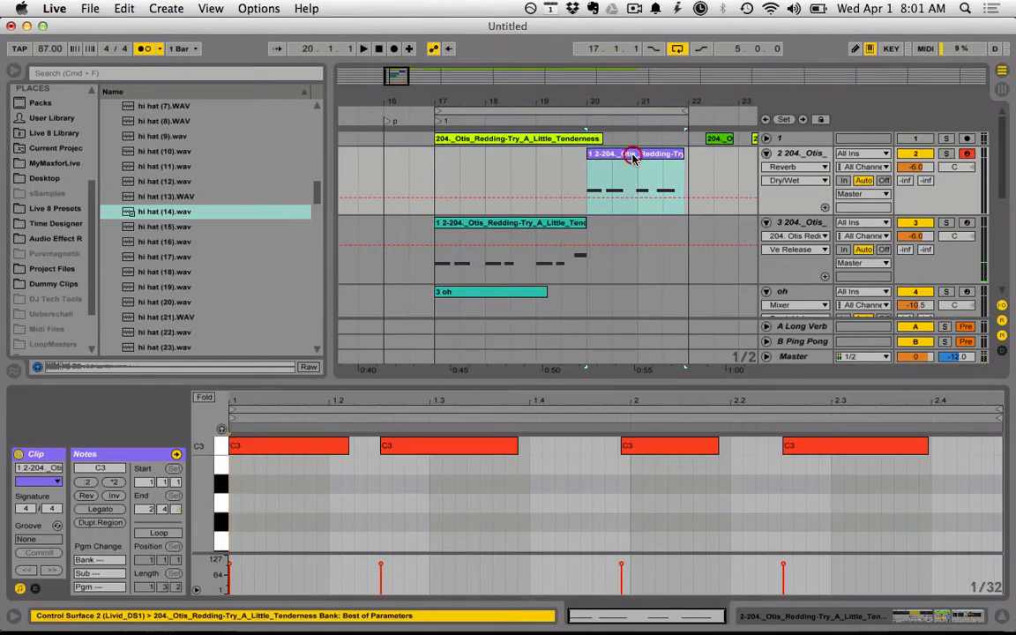
left_click(517, 484)
left_click(648, 448)
key("Right")
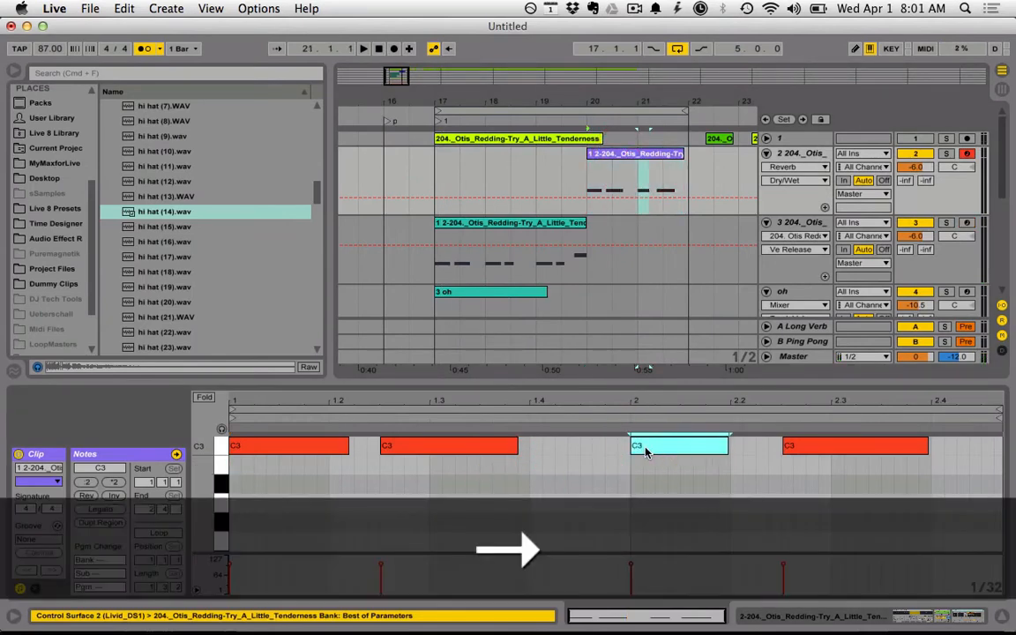
left_click(845, 452)
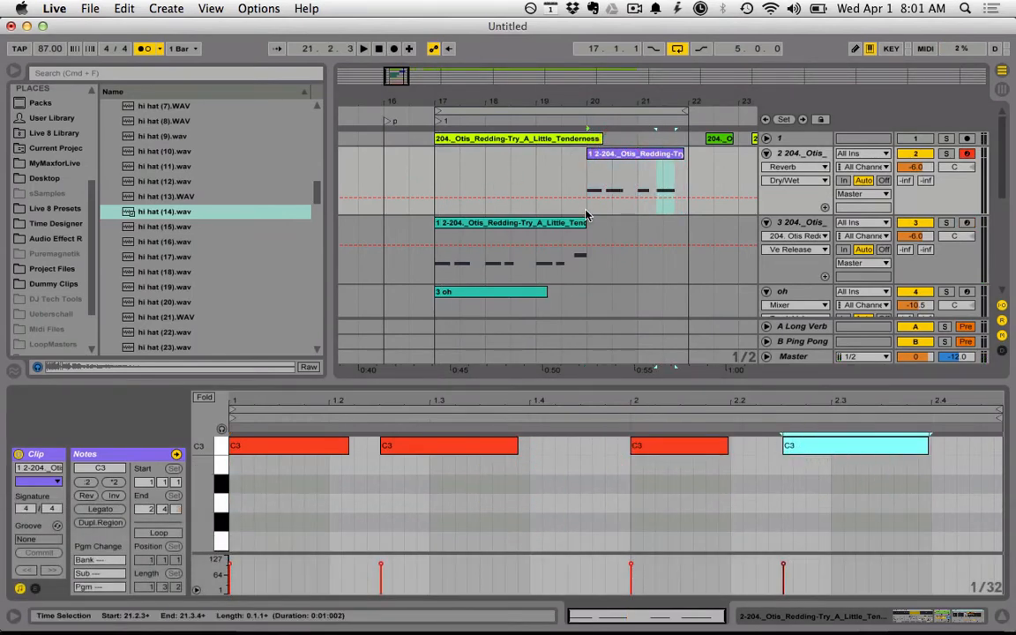
Step: Copy the oh clip from bar 17 and paste it at bar 20 on the same track
left_click(767, 139)
scroll(616, 259, "down", 5)
scroll(616, 259, "up", 2)
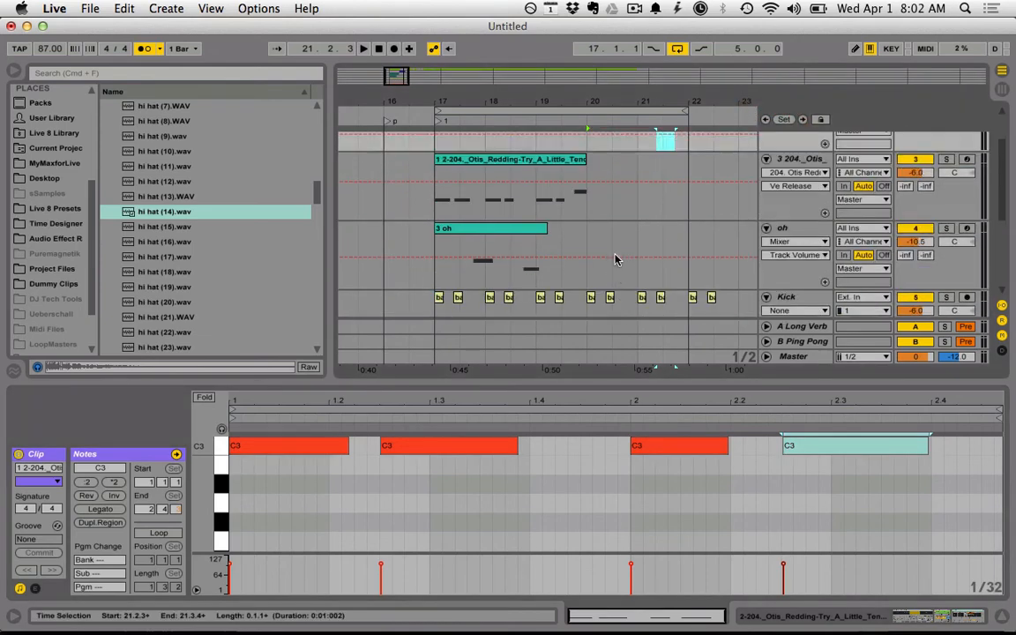
left_click(507, 243)
key("super+c")
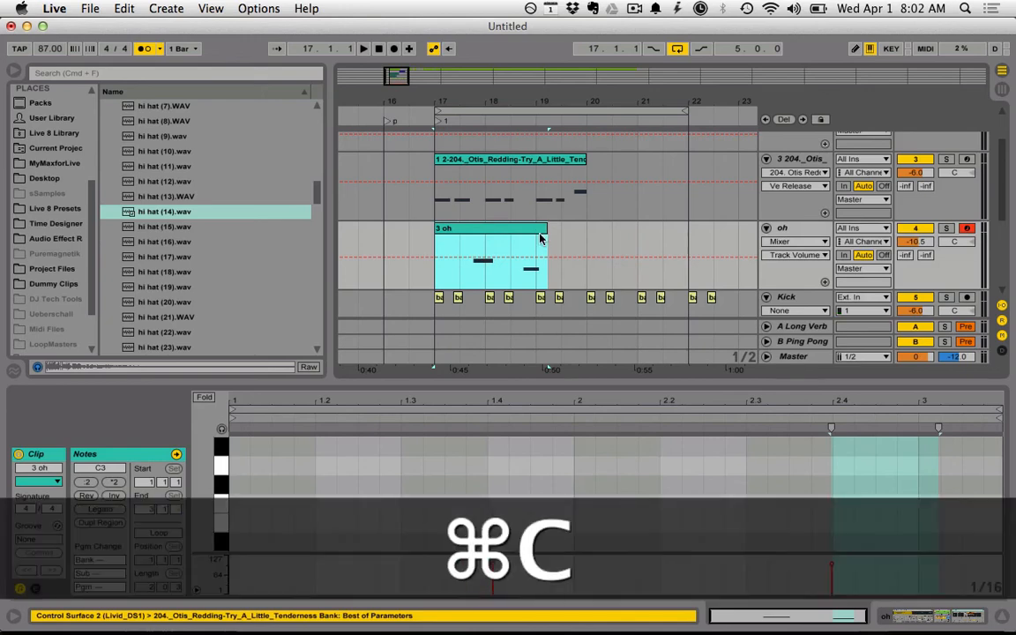
left_click(588, 235)
key("super+v")
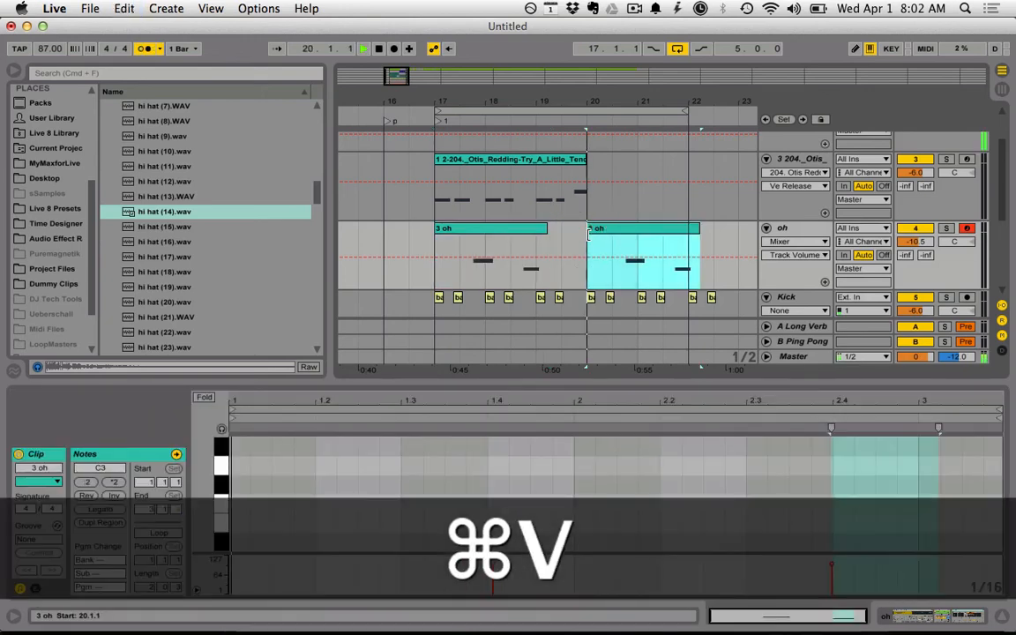
Step: In the oh clip at bar 20, lower the second note, near 2.4, one octave to C2 and audition it
scroll(583, 258, "up", 1)
scroll(583, 259, "down", 2)
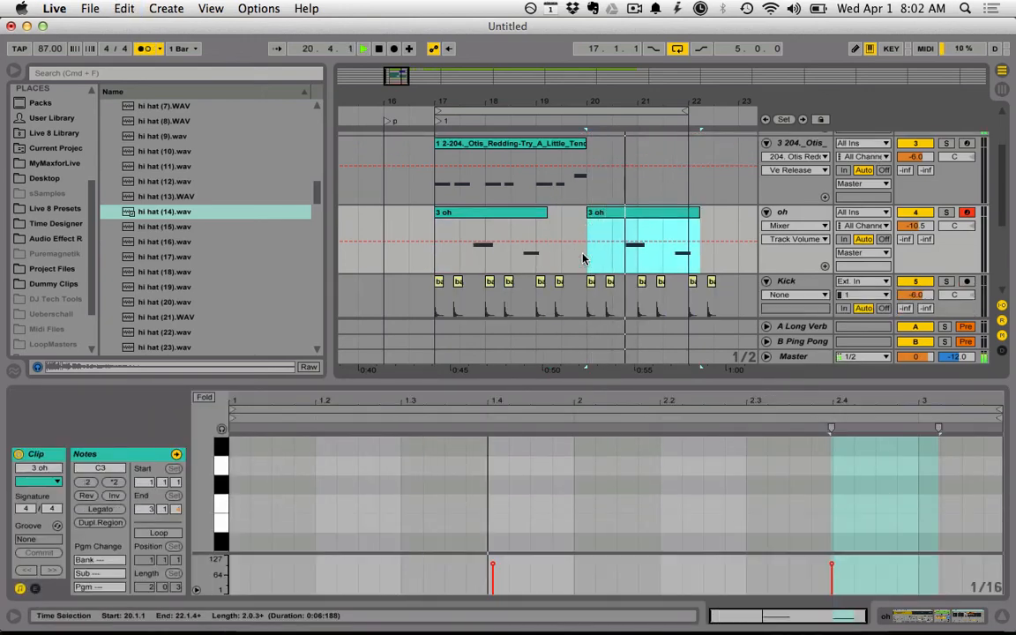
left_click(634, 213)
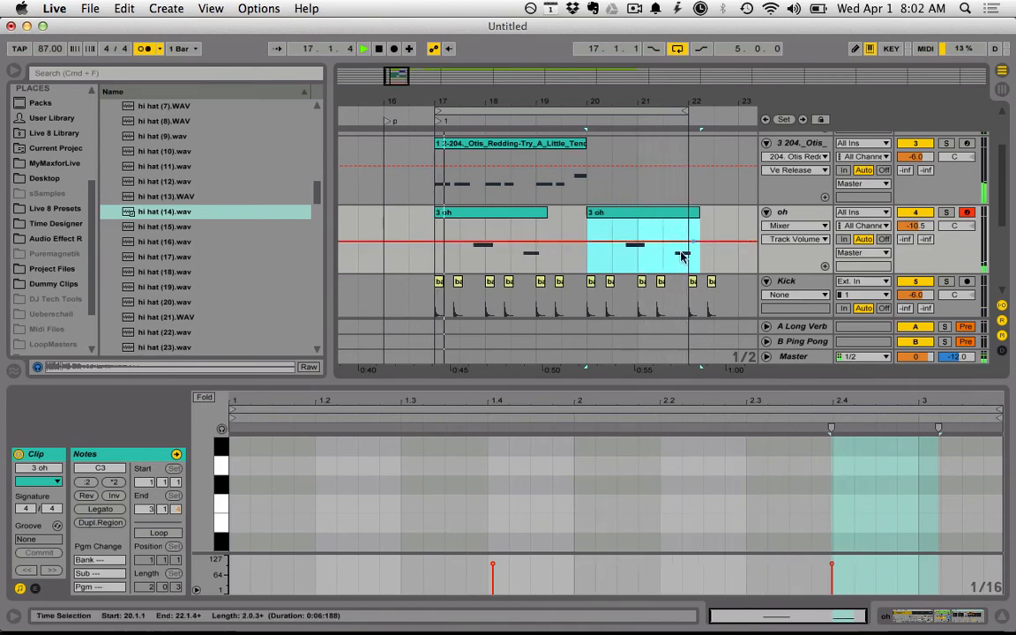
scroll(631, 469, "up", 4)
left_click(845, 495)
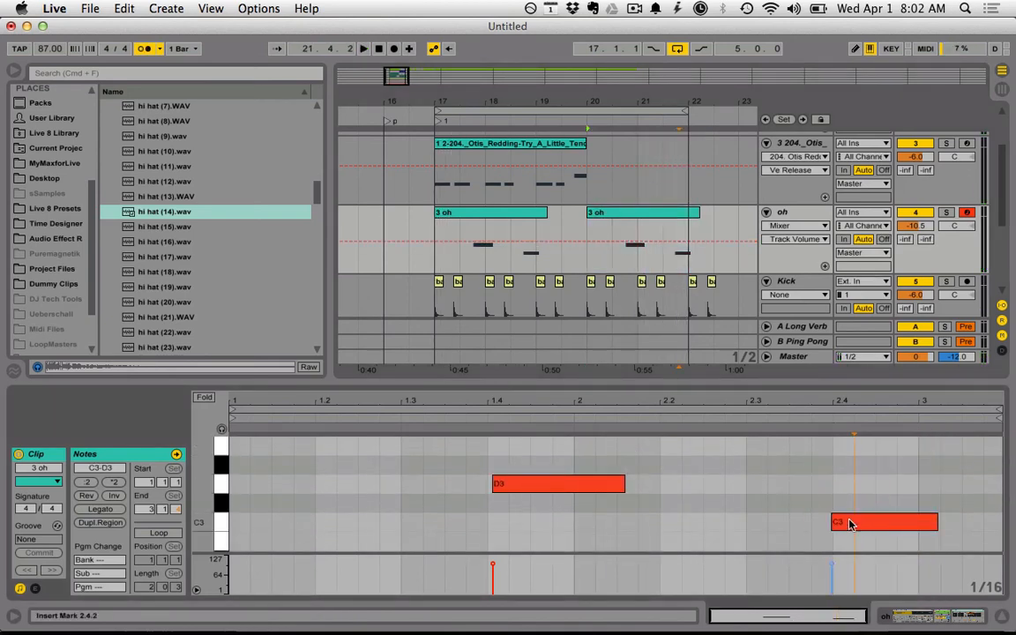
left_click(849, 524)
key("shift+Down")
key("space")
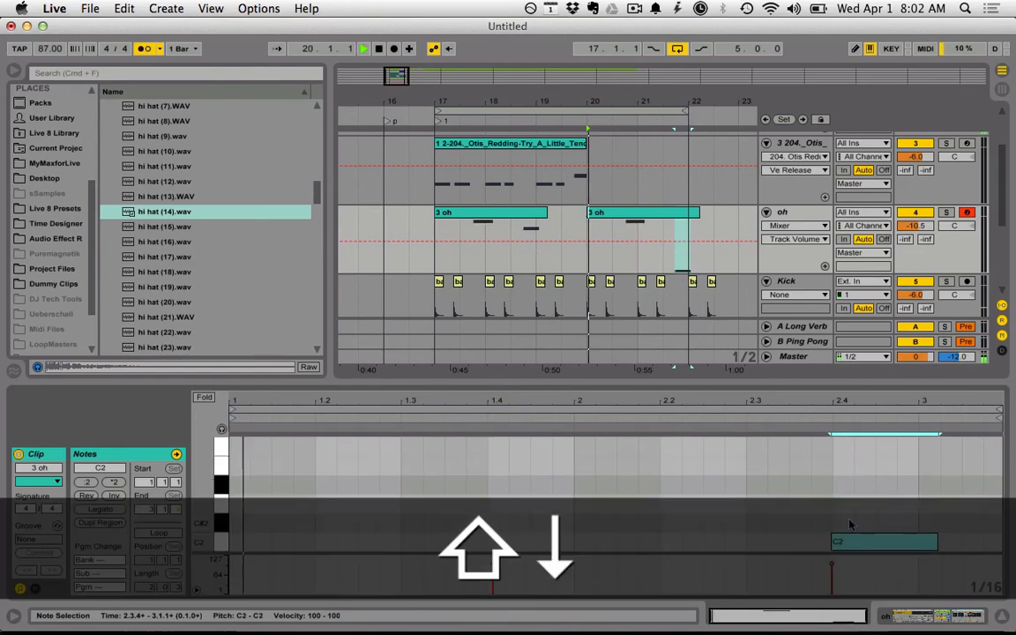
Step: Lower the first note of the oh clip at bar 20, near 1.4, one octave to D2
left_click(739, 497)
scroll(670, 471, "up", 4)
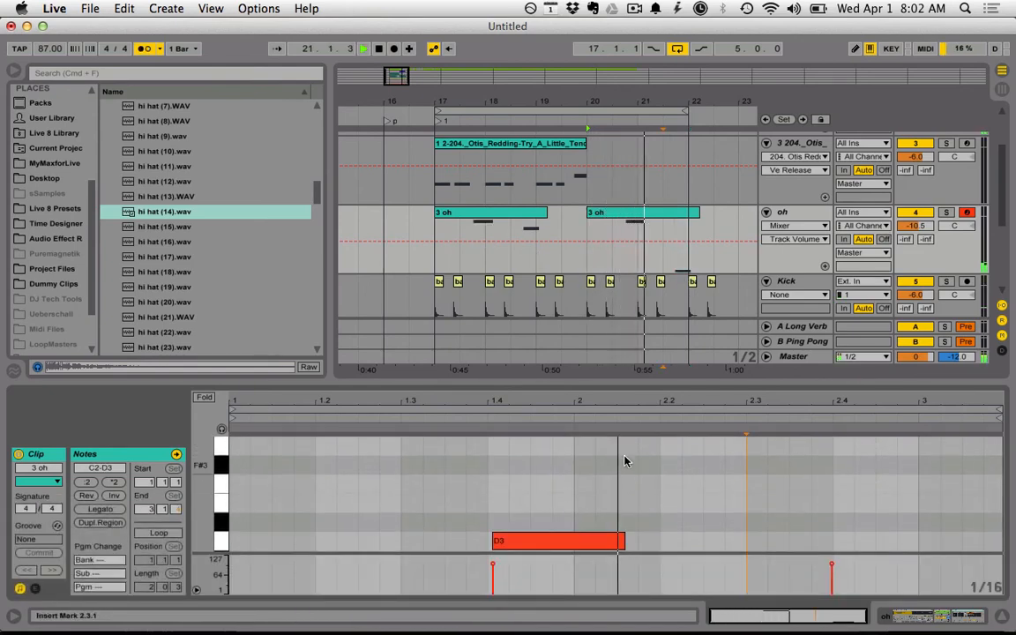
left_click(572, 541, "shift")
key("shift+Down")
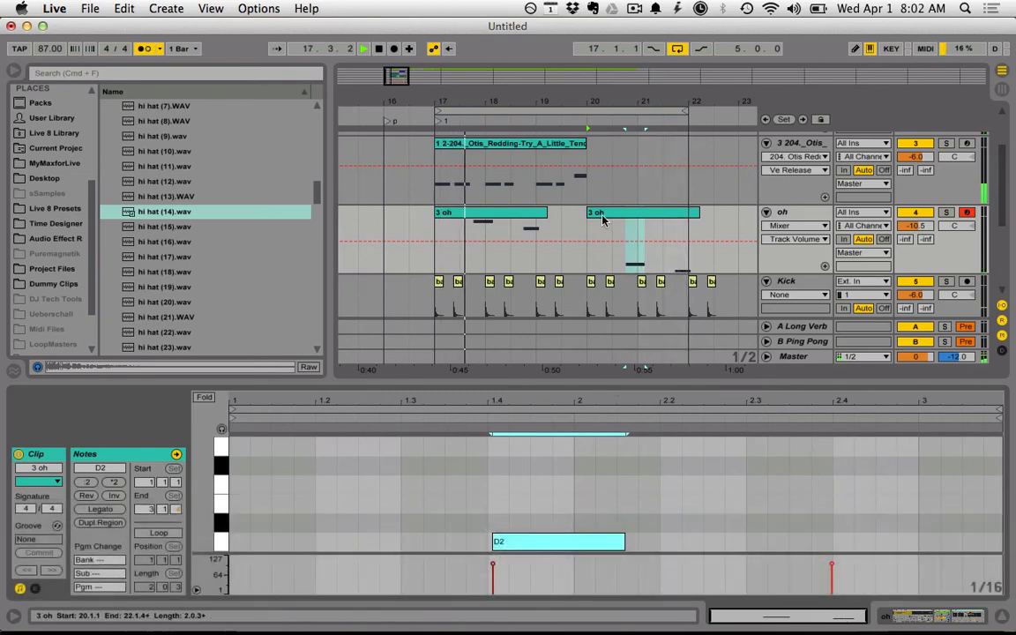
Step: Select the oh clip at bar 17 and reduce the oh track's volume to -16.5 dB
left_click(527, 215)
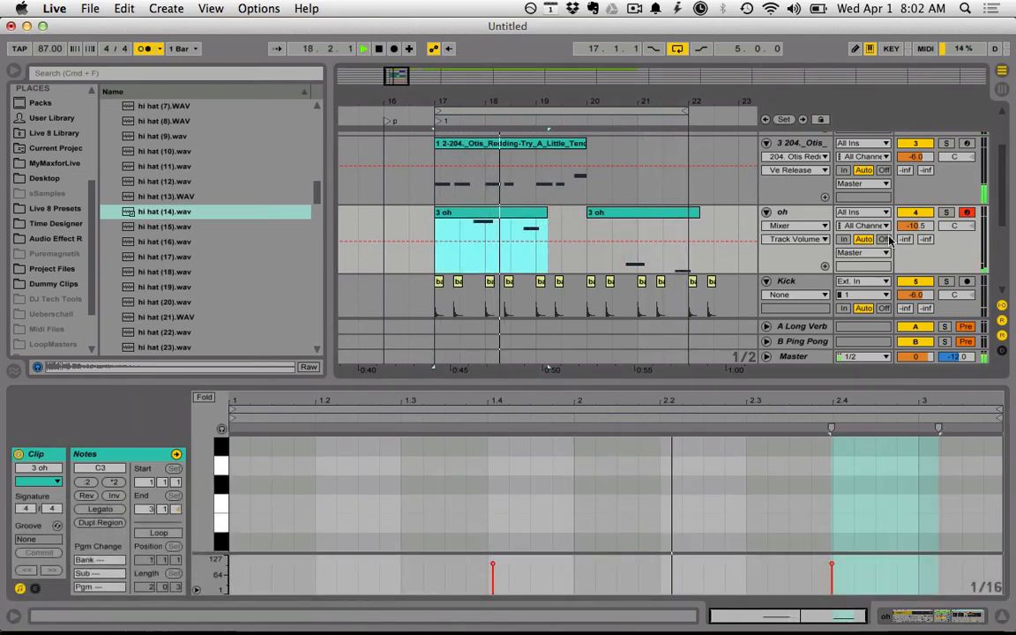
left_click(917, 225)
key("Down")
key("Down")
key("Down")
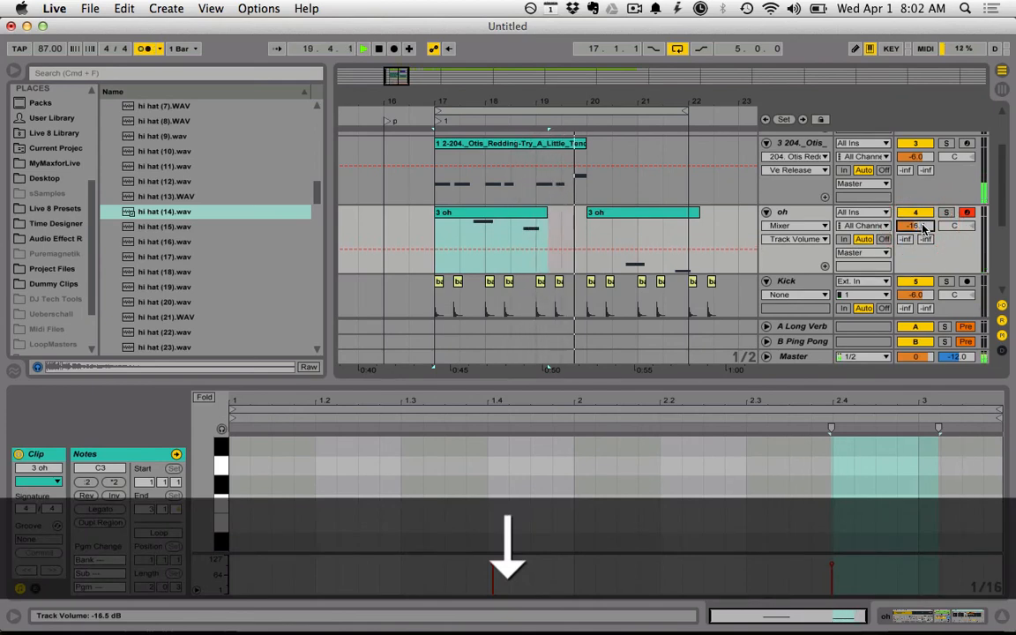
Step: Replace the oh clip at bar 17 with a copy of the octave-lower oh clip from bar 20
left_click(629, 221)
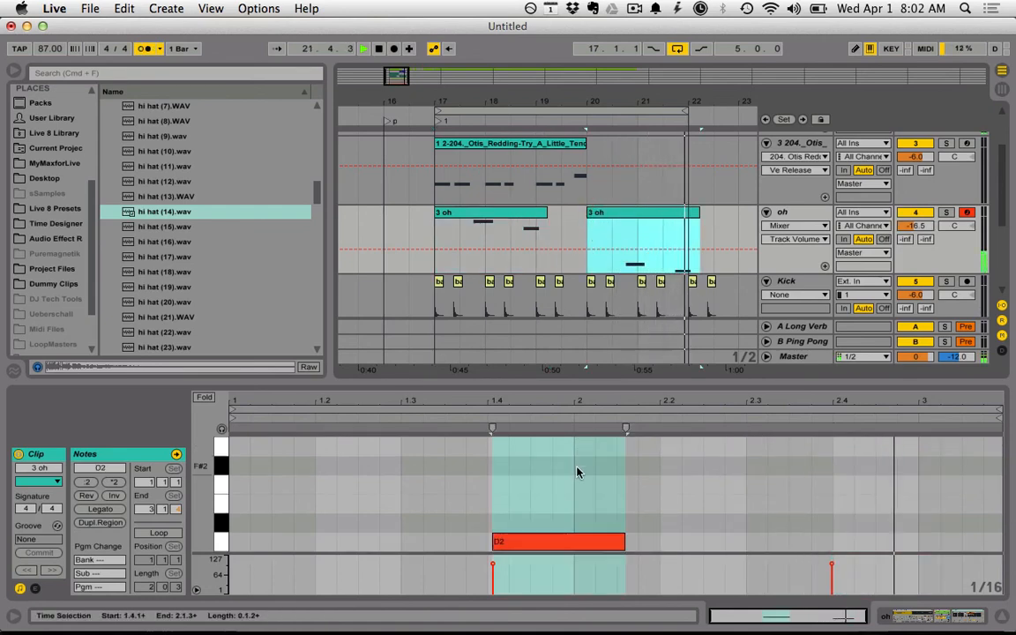
scroll(577, 467, "down", 3)
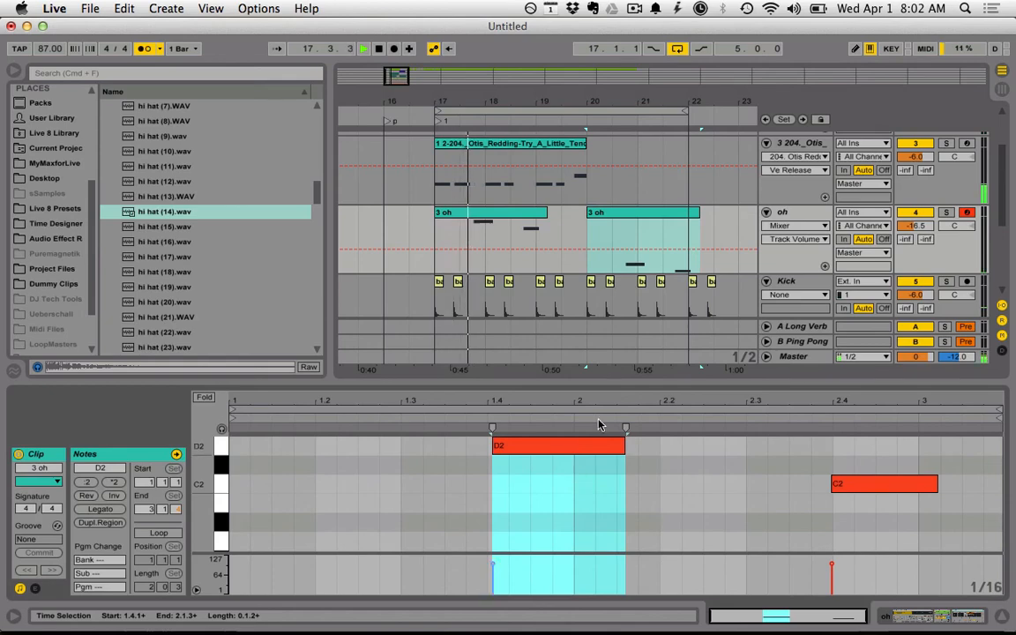
key("space")
left_click(637, 220)
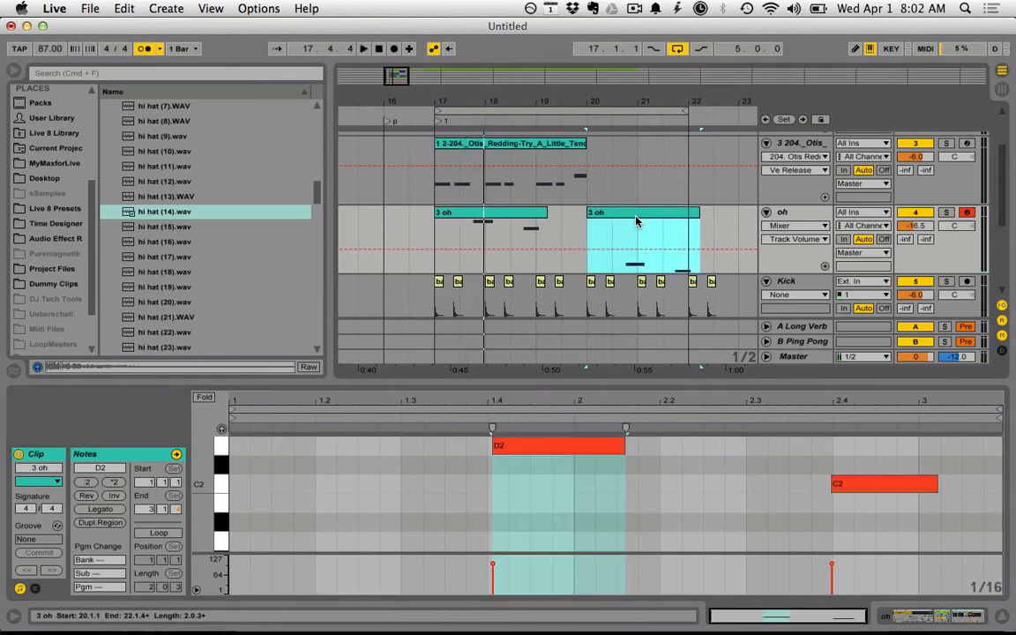
left_click_drag(637, 220, 476, 217)
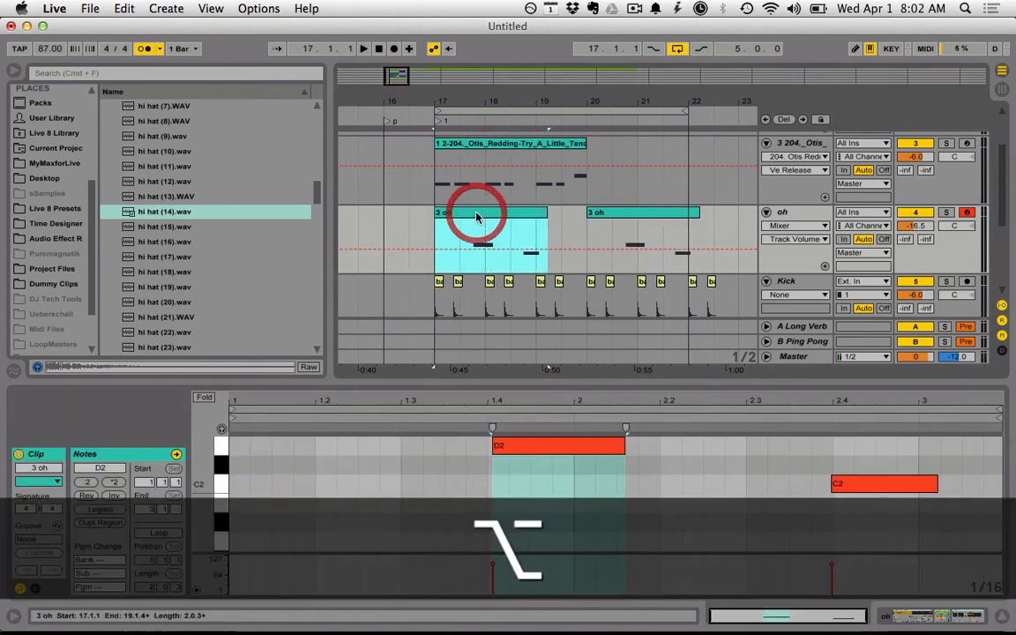
Step: Duplicate the oh track's range from 18.3.1 to 19.3.1 directly after itself and audition the pattern from bar 17
left_click(525, 209)
left_click_drag(510, 234, 573, 231)
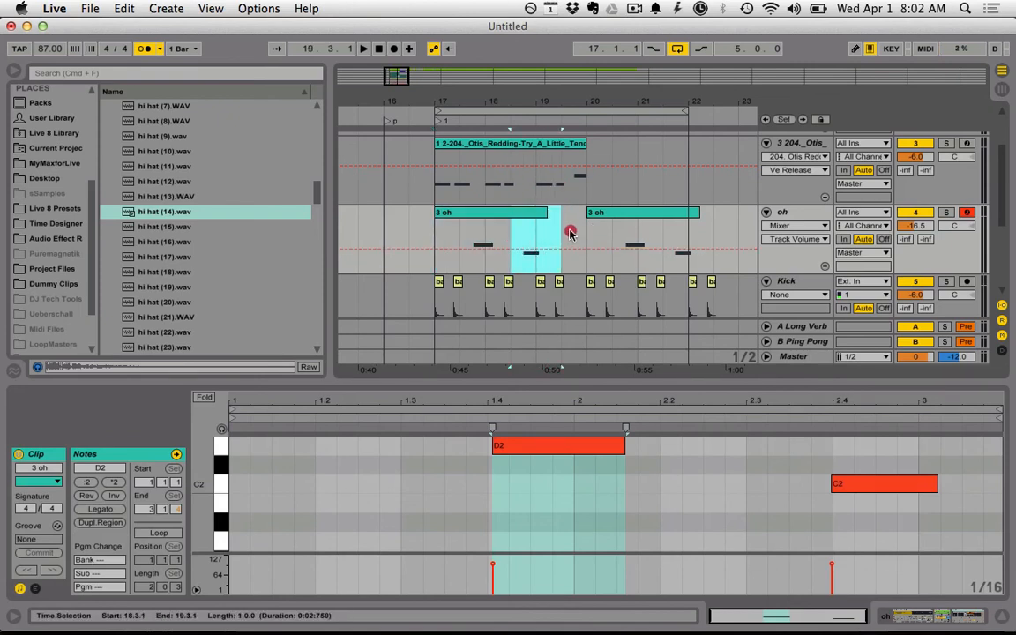
key("super+d")
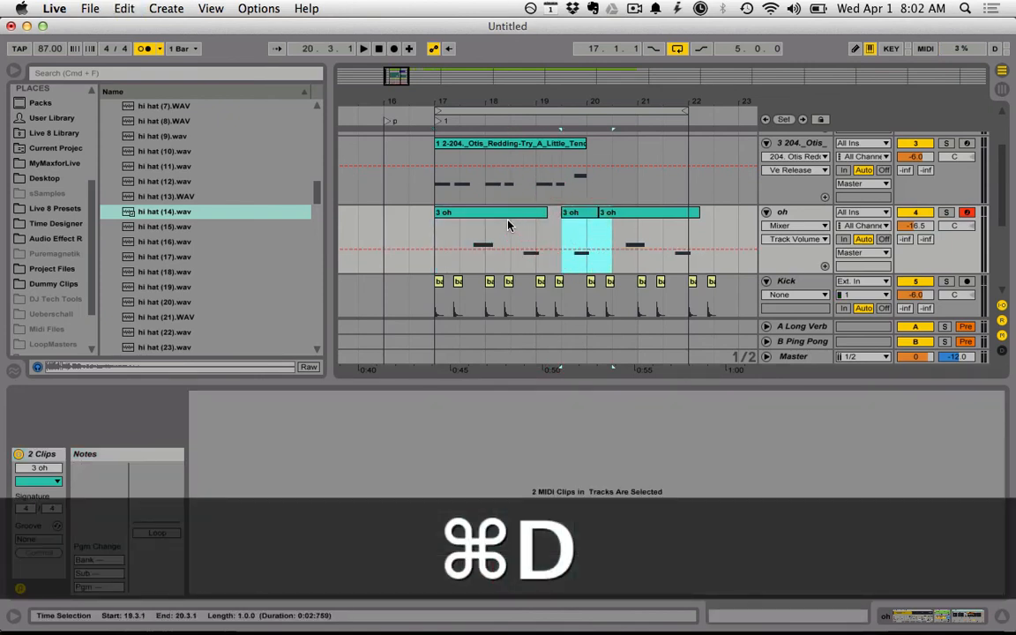
left_click(505, 211)
key("space")
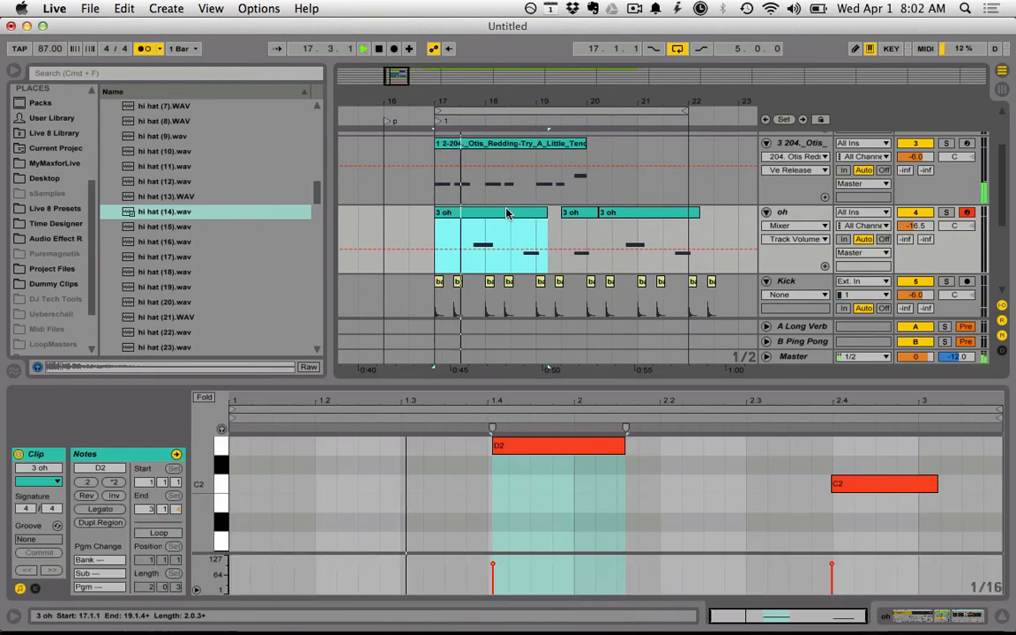
Step: In the short duplicated oh clip at 19.3, raise the C2 note near 2.4 two semitones to D2
left_click(586, 220)
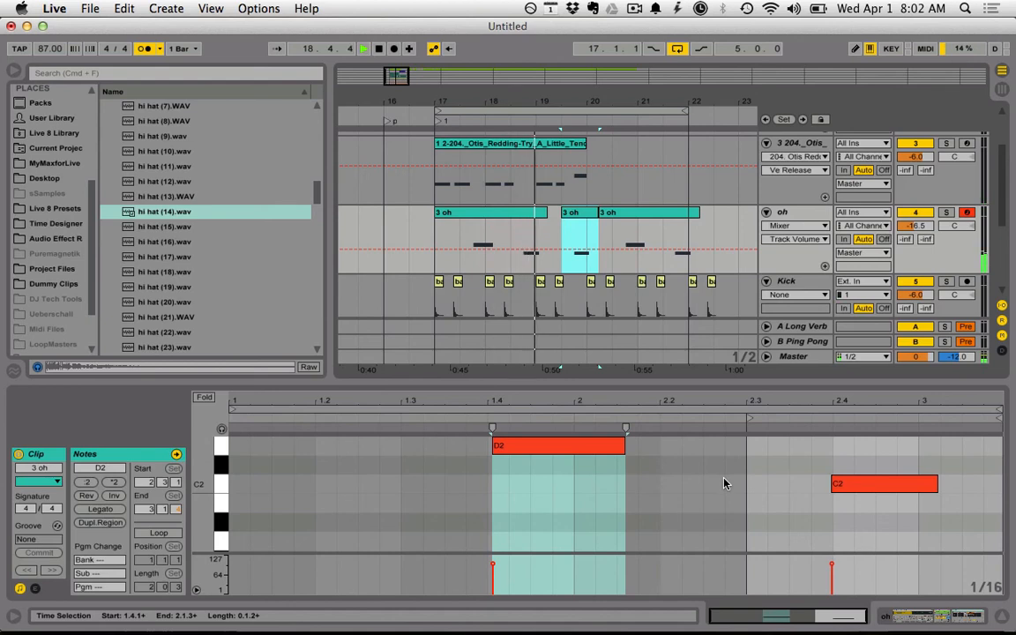
double_click(581, 230)
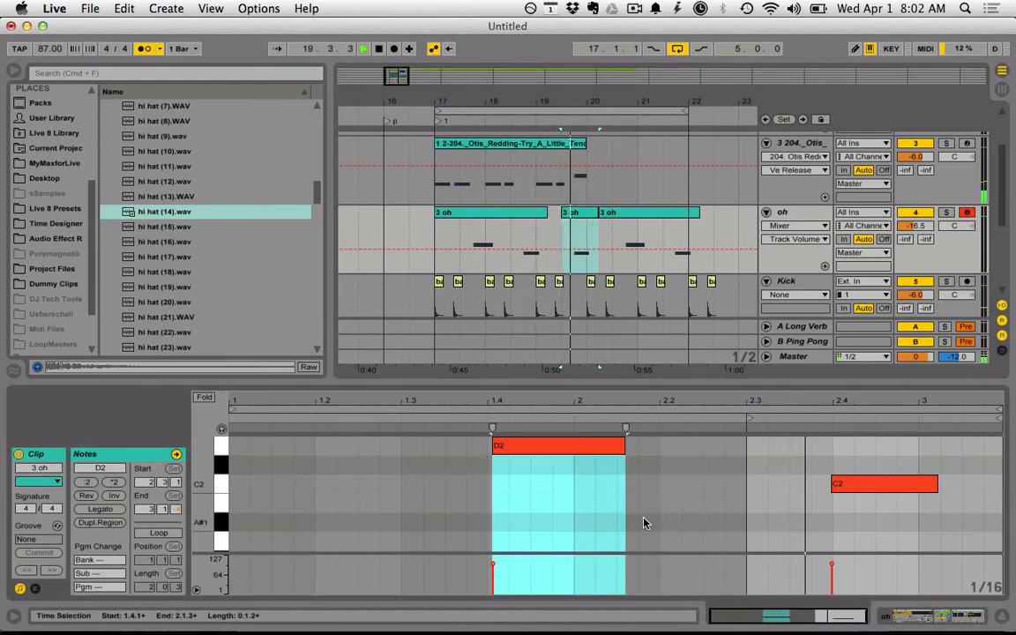
left_click(852, 484)
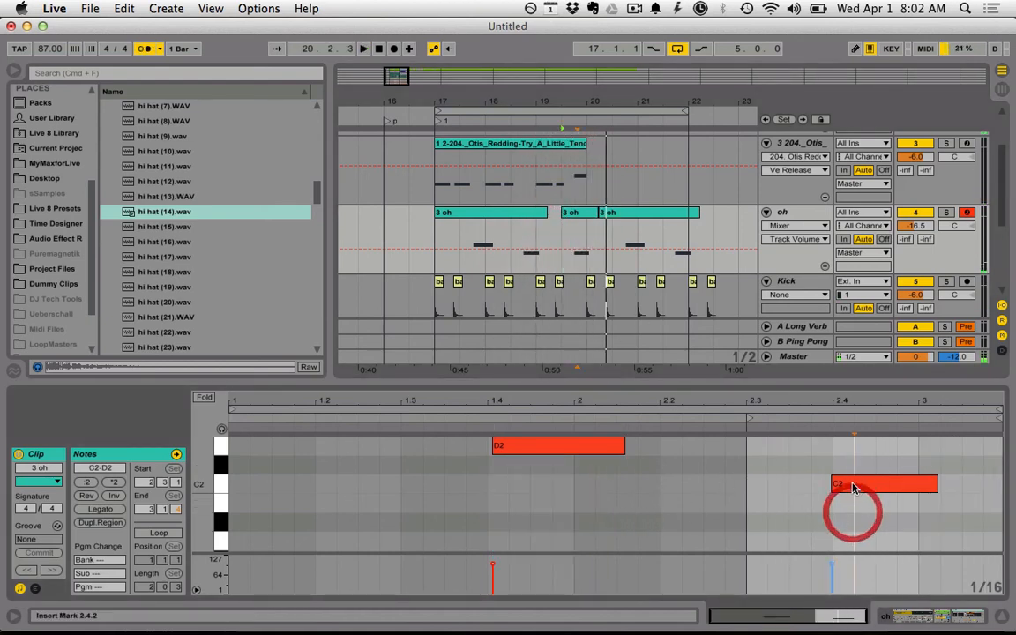
key("Up")
key("Up")
Step: In the last oh clip, after bar 20, raise the C2 note near 2.4 two semitones to D2
left_click(629, 216)
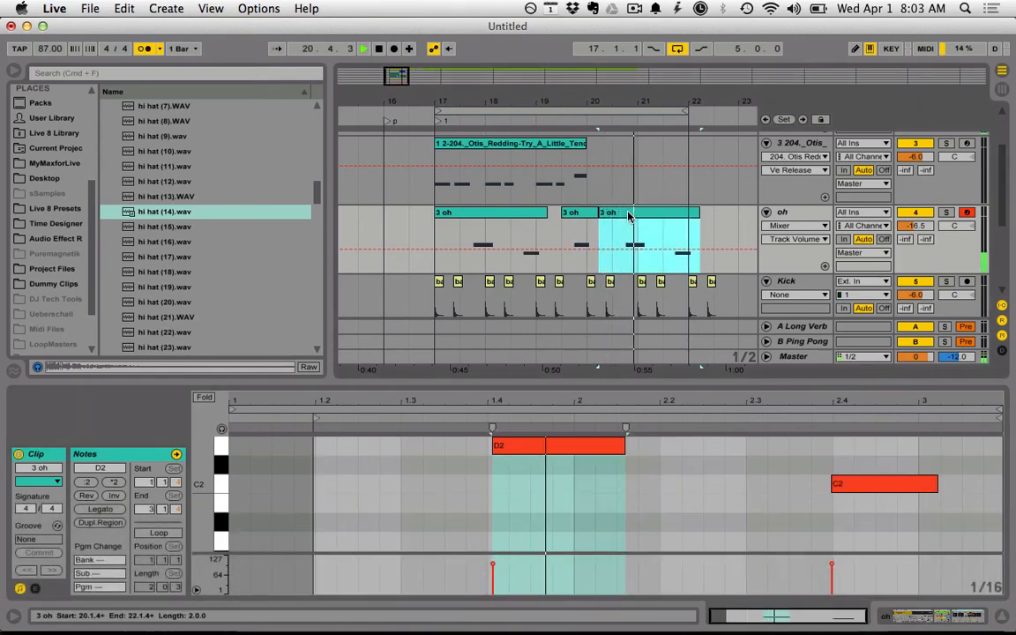
left_click(749, 495)
scroll(794, 510, "up", 1)
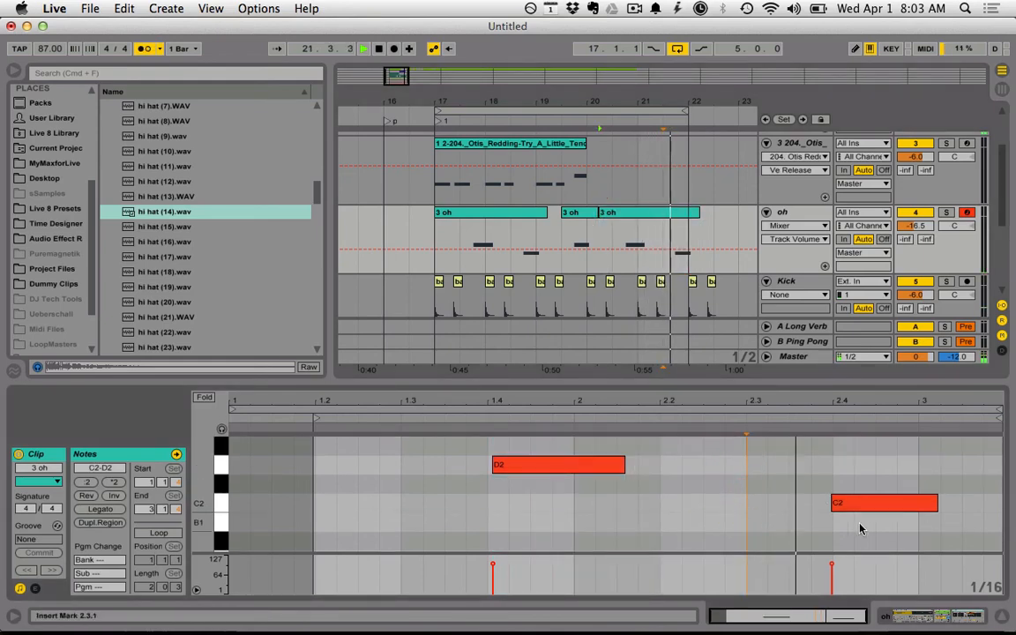
left_click(861, 503)
key("Up")
key("Up")
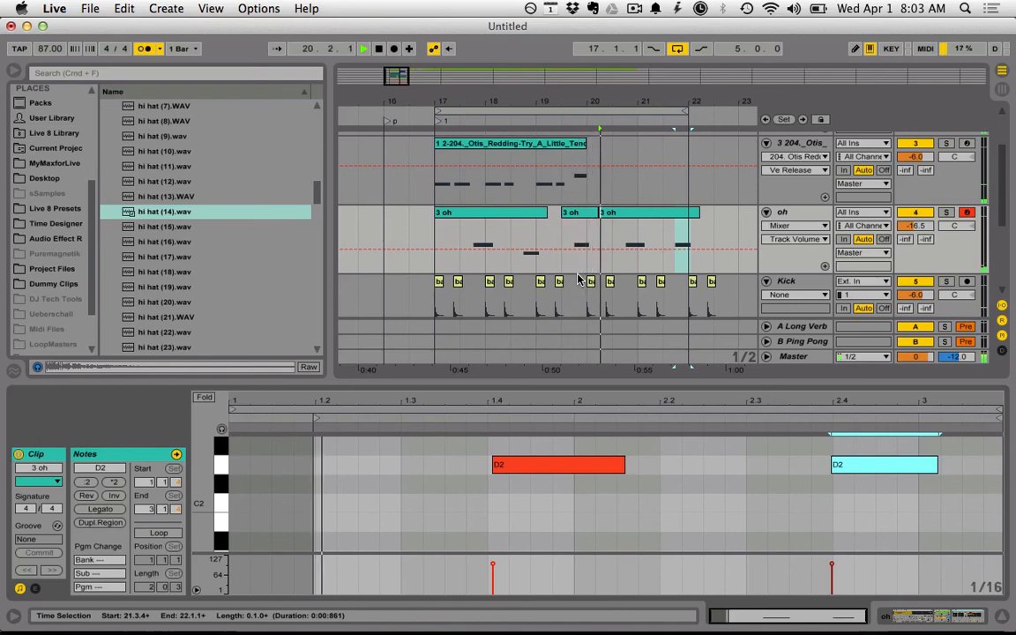
Step: Copy the snare hit at 21.4 half a beat earlier to 21.3.3 and audition it from bar 21
scroll(593, 243, "up", 2)
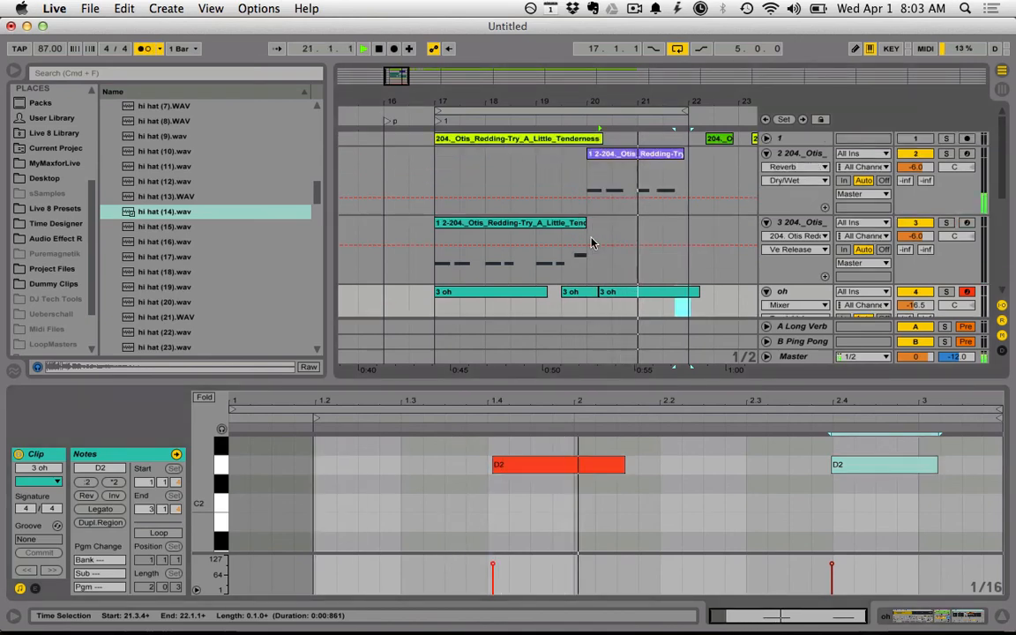
scroll(592, 244, "down", 6)
scroll(593, 243, "down", 1)
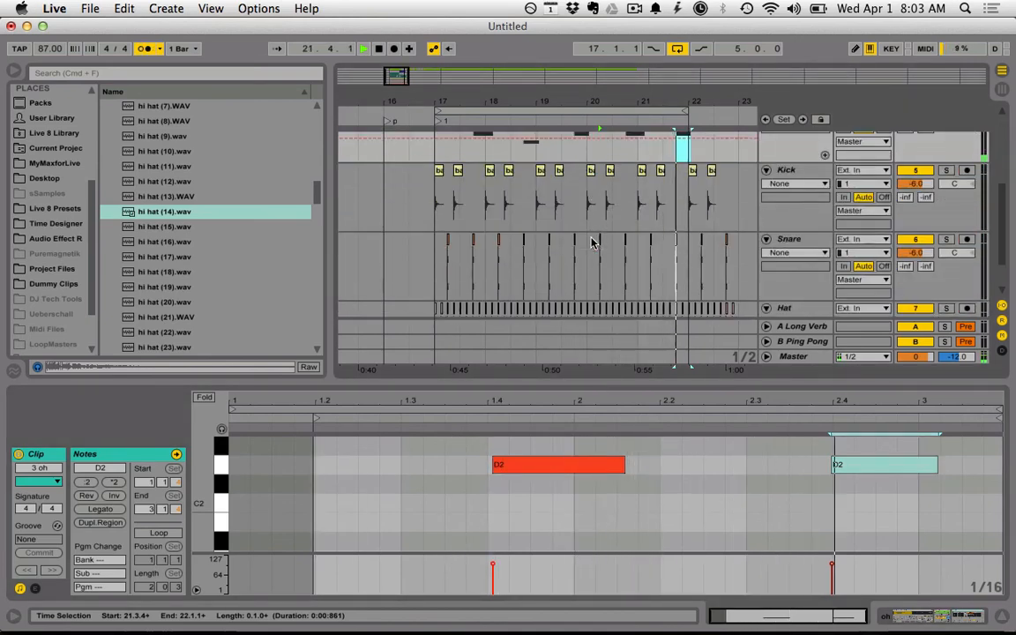
key("space")
left_click_drag(685, 100, 664, 156)
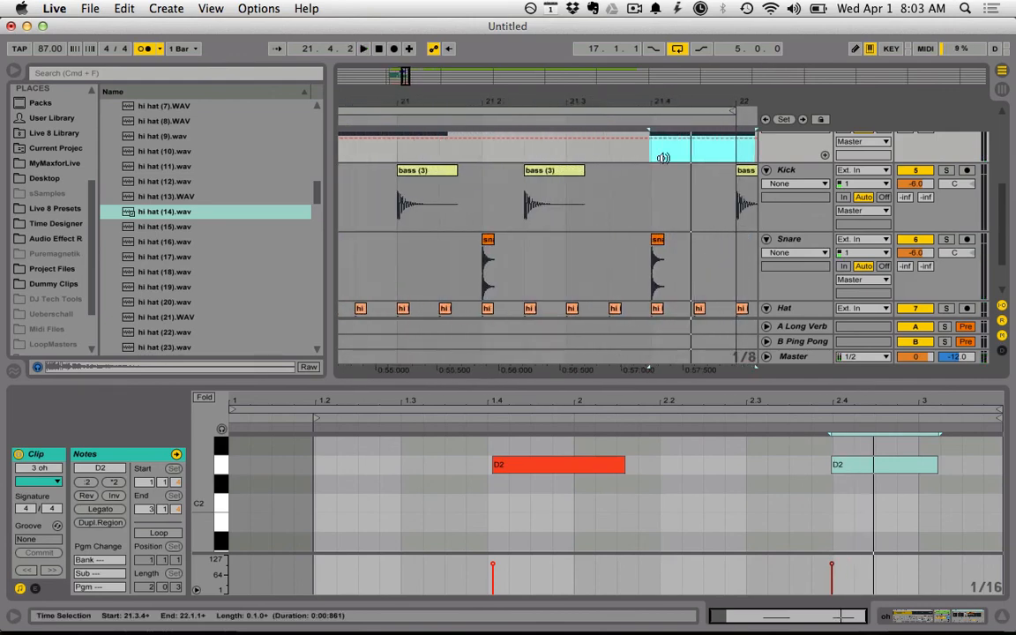
left_click_drag(658, 238, 618, 236)
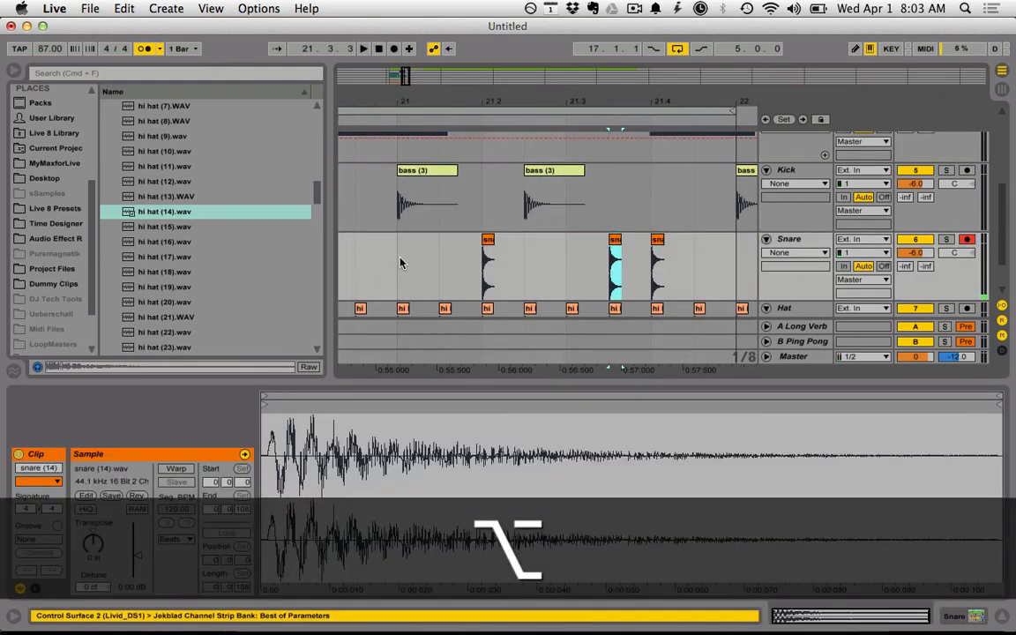
left_click(401, 258)
key("space")
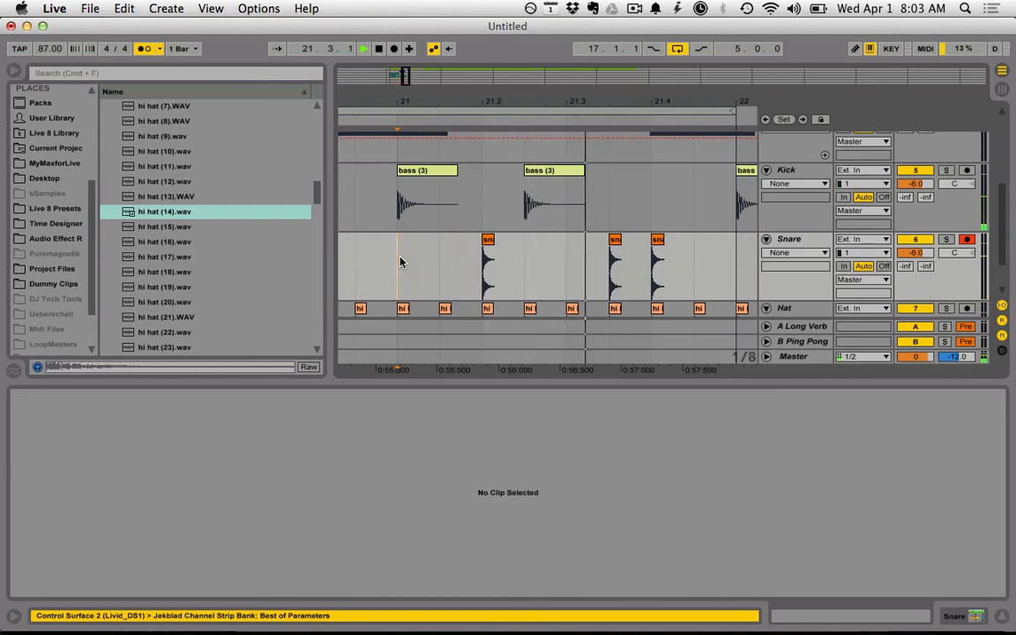
Step: Delete the hi-hat clip half a beat after 21.4 and audition the drums from bar 21
scroll(591, 268, "down", 1)
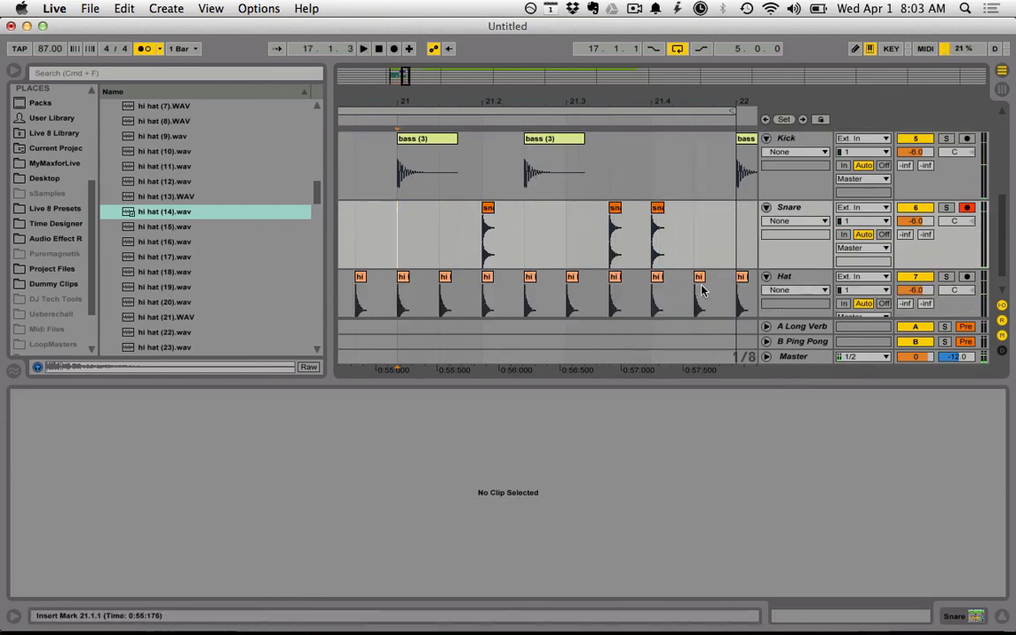
left_click(696, 277)
key("Delete")
key("space")
left_click(389, 205)
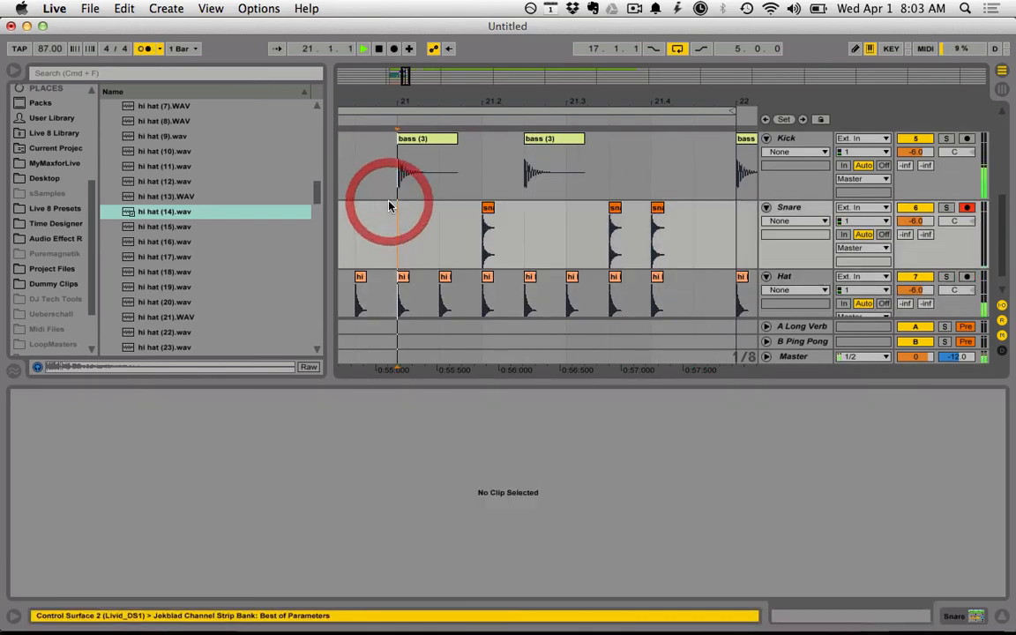
key("space")
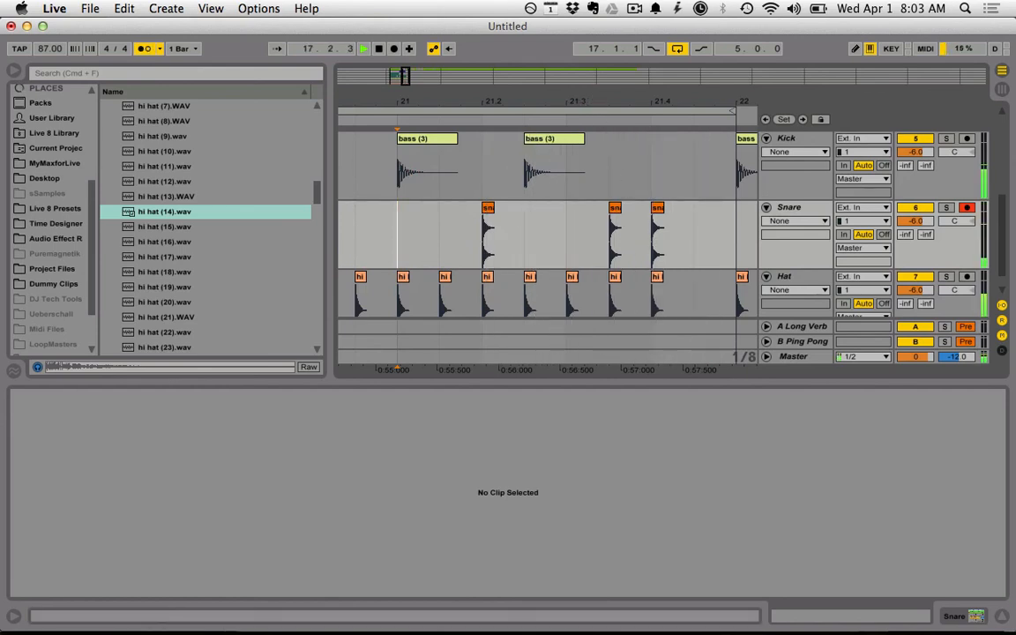
Step: Enlarge the arrangement area and listen to the loop from bar 17, checking all the sample tracks
left_click_drag(589, 103, 667, 99)
left_click_drag(555, 104, 662, 75)
scroll(632, 163, "up", 5)
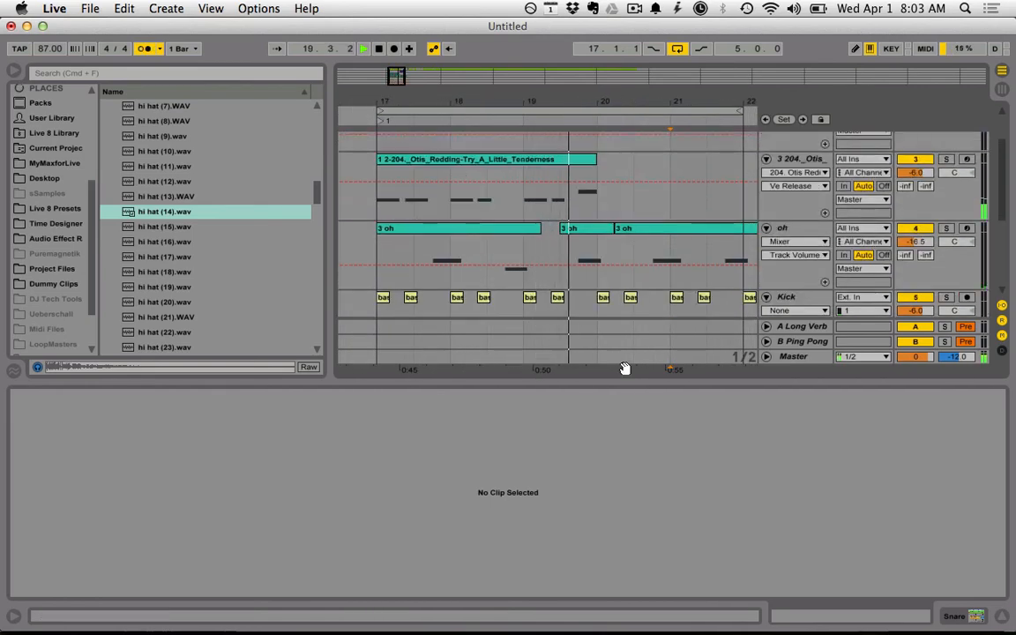
left_click_drag(619, 377, 622, 448)
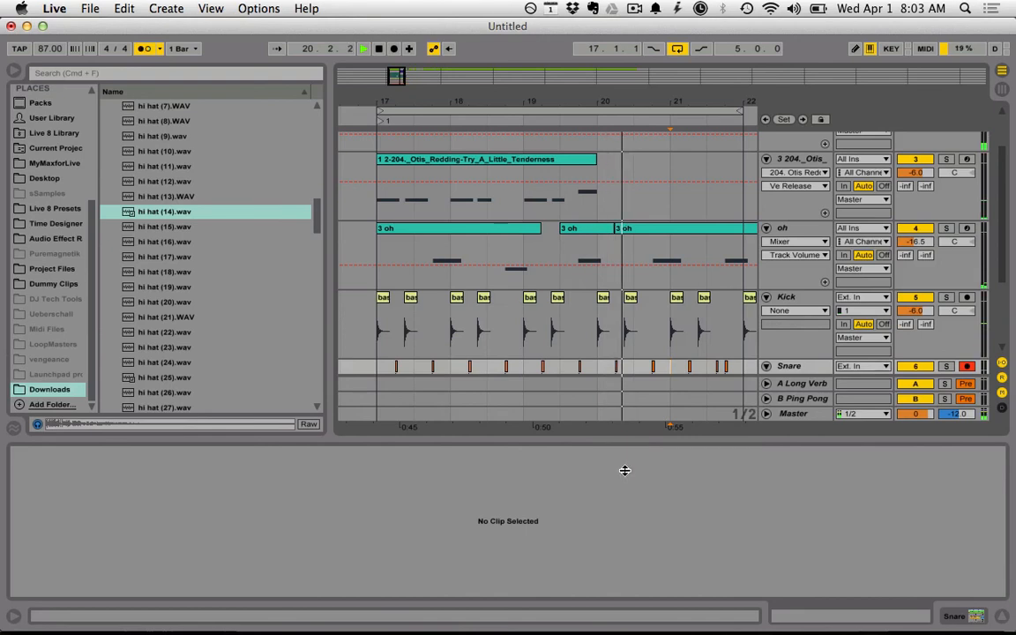
scroll(656, 283, "up", 3)
left_click(810, 155)
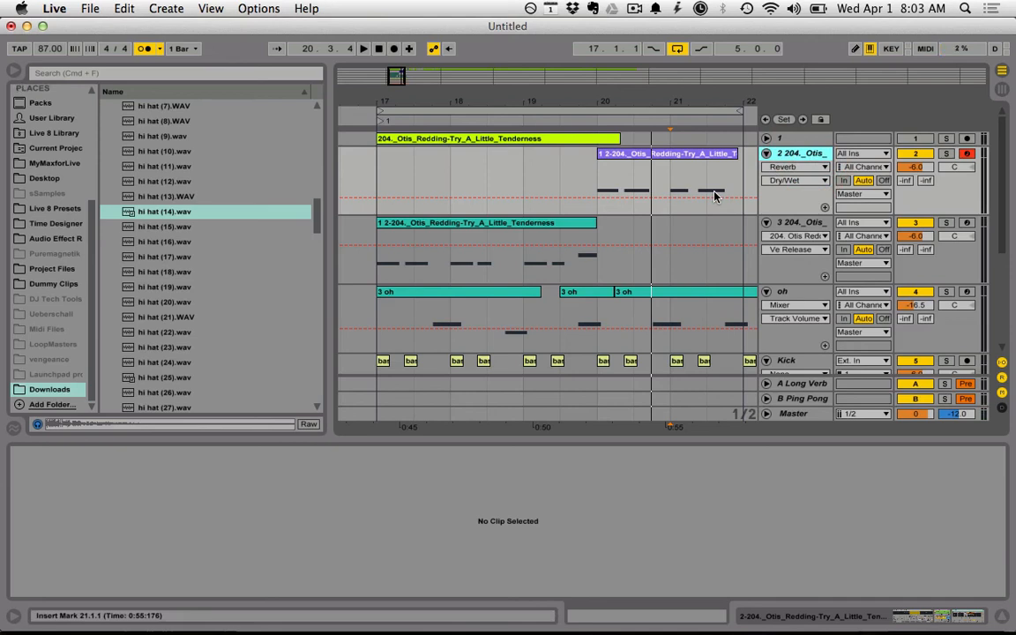
left_click_drag(601, 102, 602, 103)
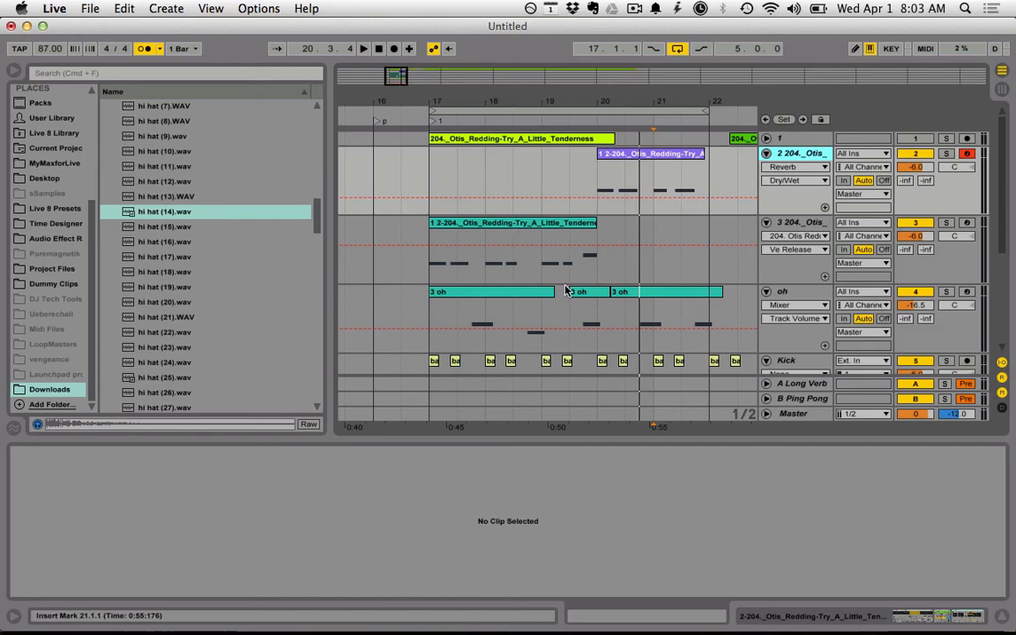
Step: Examine the first kick clip at bar 17 up close, including its sample waveform and alignment with the snare
scroll(565, 291, "down", 5)
left_click(420, 238)
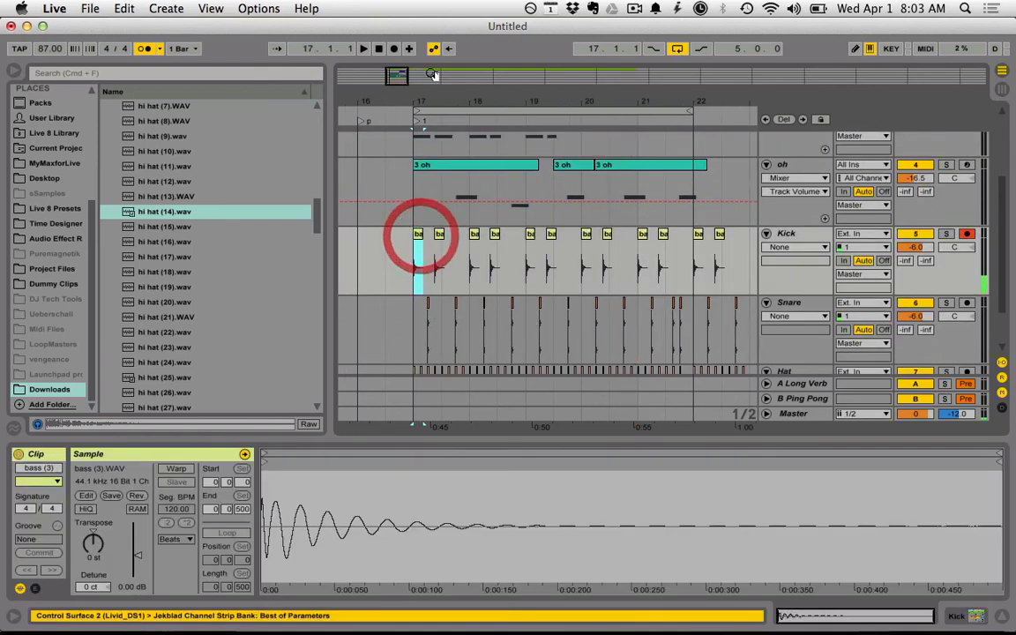
left_click_drag(420, 102, 432, 251)
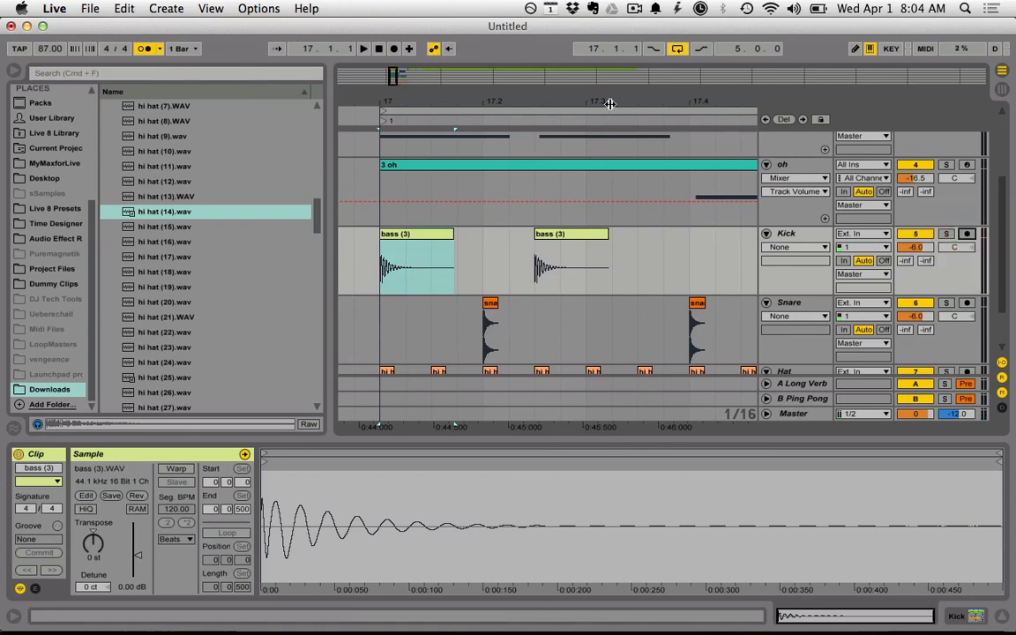
mouse_move(607, 100)
left_mouse_down()
mouse_move(608, 123)
mouse_move(594, 122)
mouse_move(595, 91)
left_mouse_up()
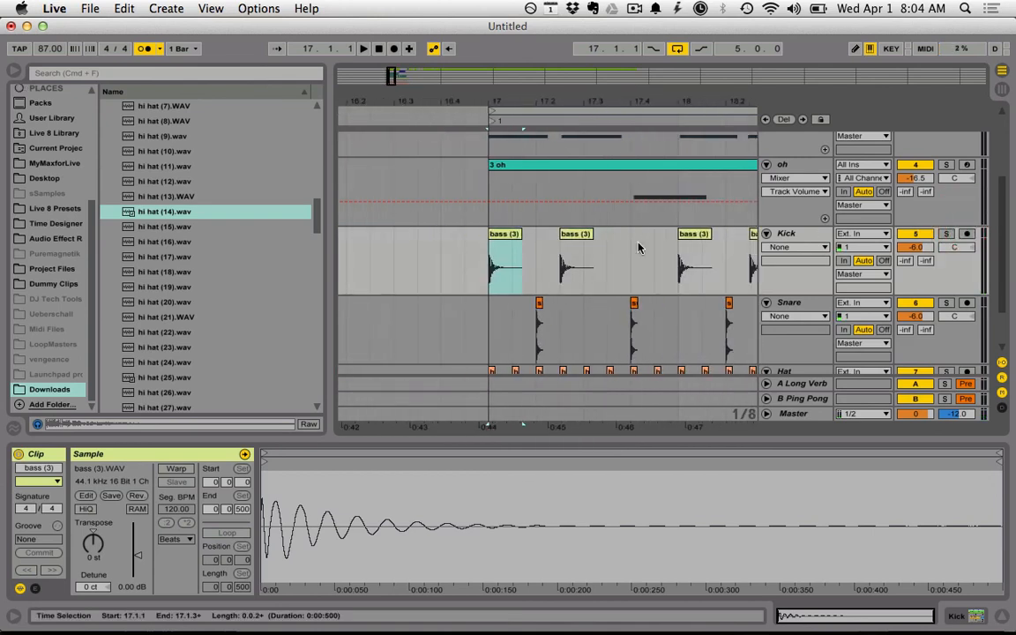
Step: Show the device chain of track 2, the Otis Redding slice whose clip starts at bar 20
scroll(638, 247, "up", 5)
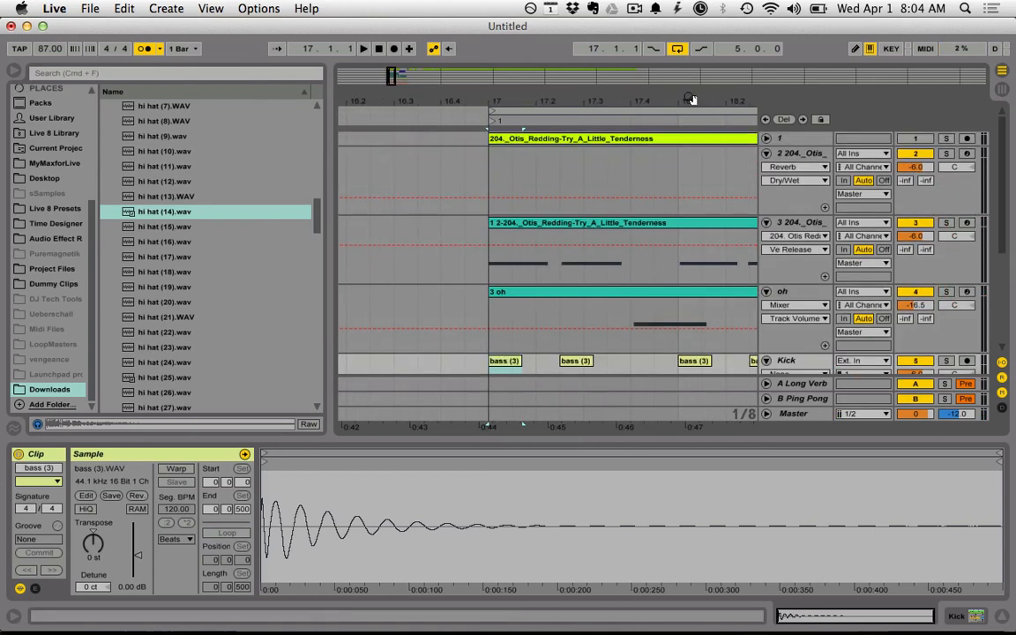
left_click_drag(690, 99, 585, 97)
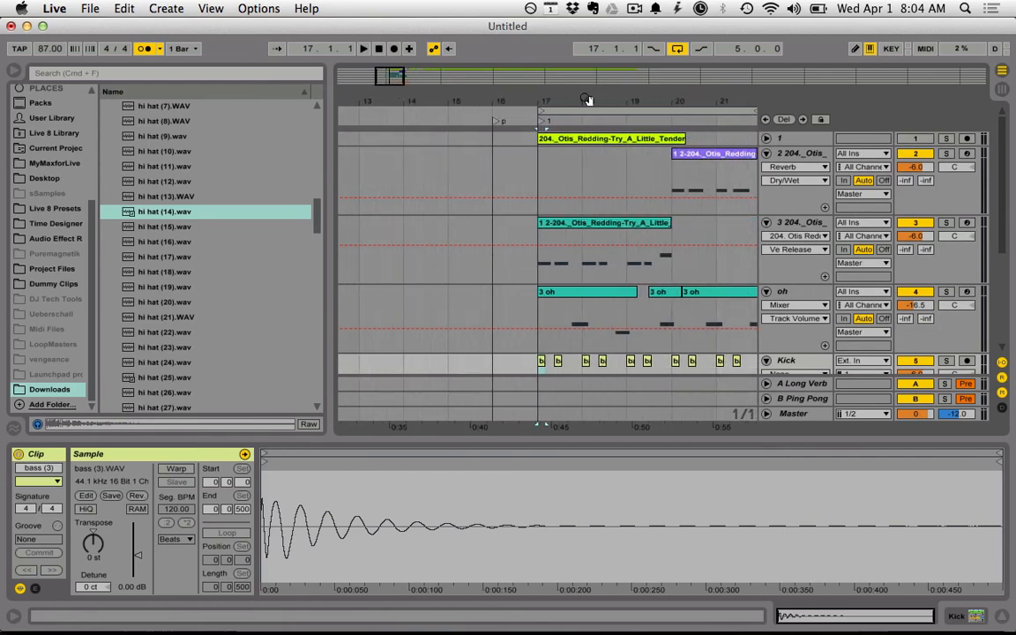
left_click(794, 155)
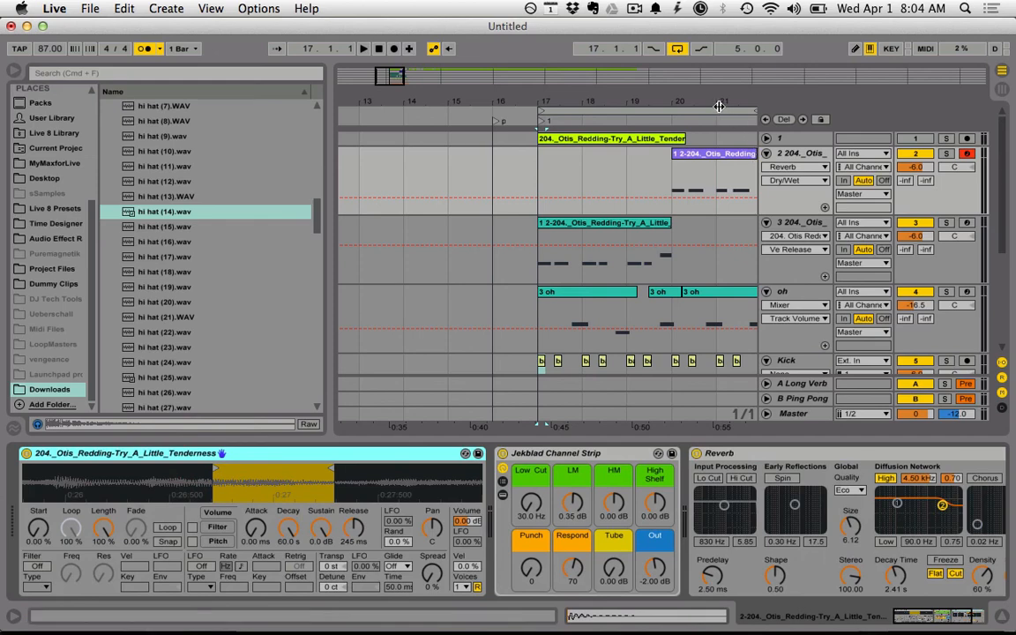
left_click_drag(720, 101, 575, 102)
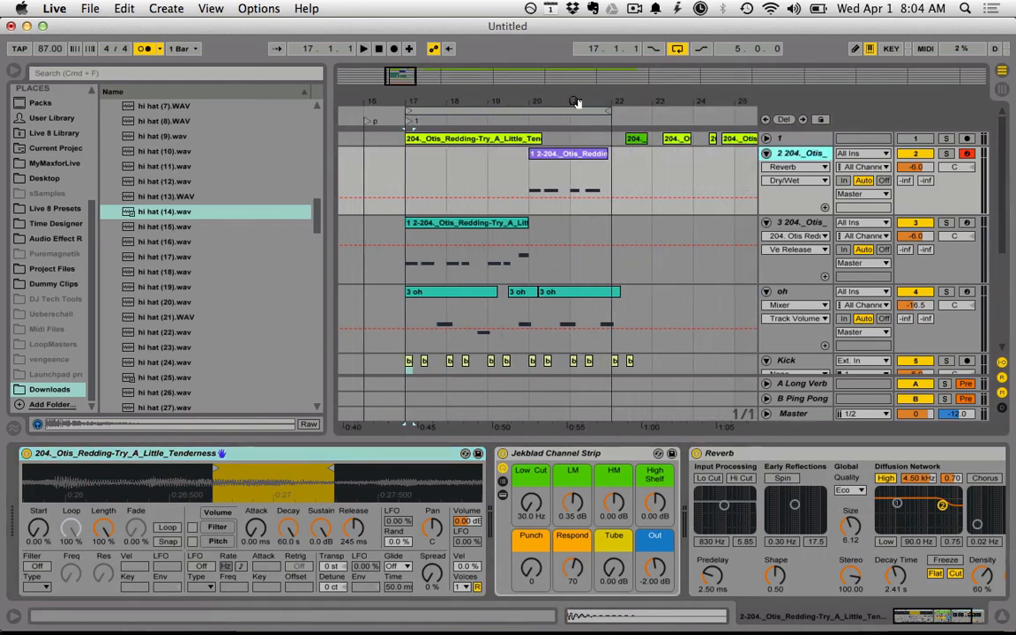